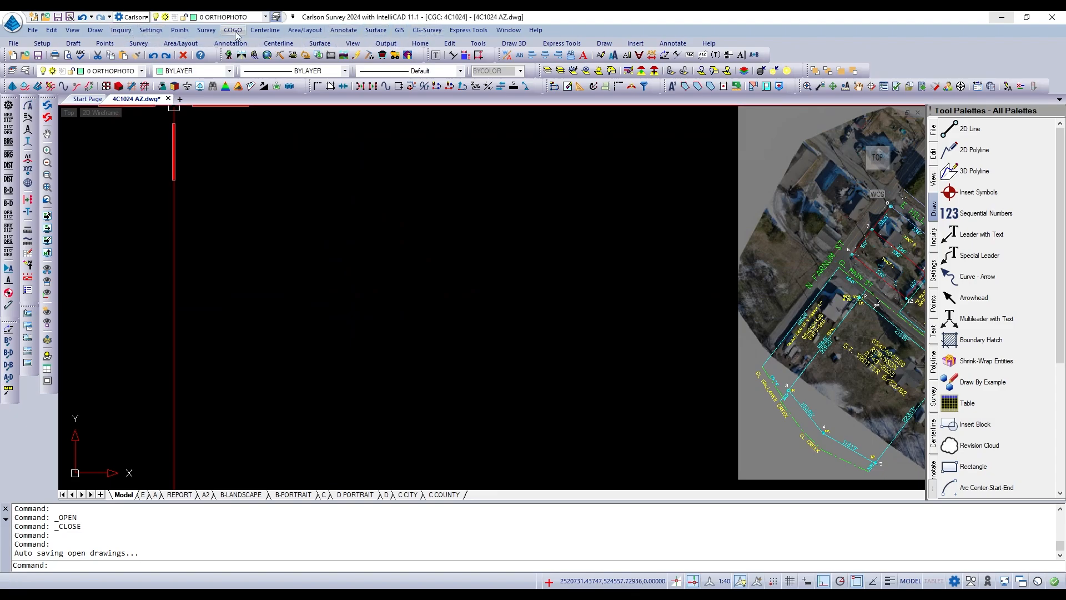
left_click(96, 30)
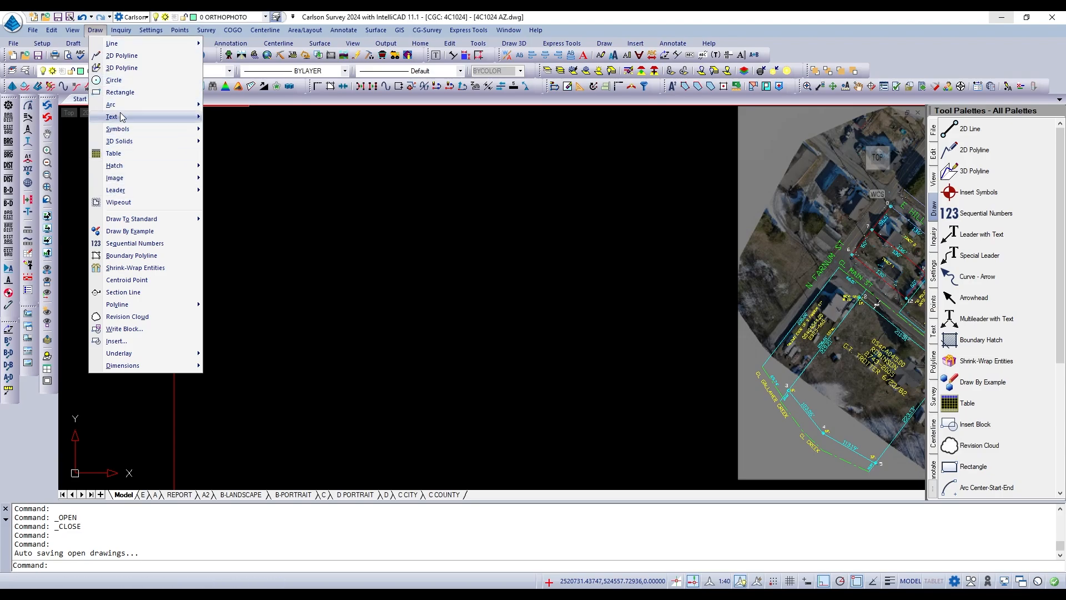
mouse_move(123, 44)
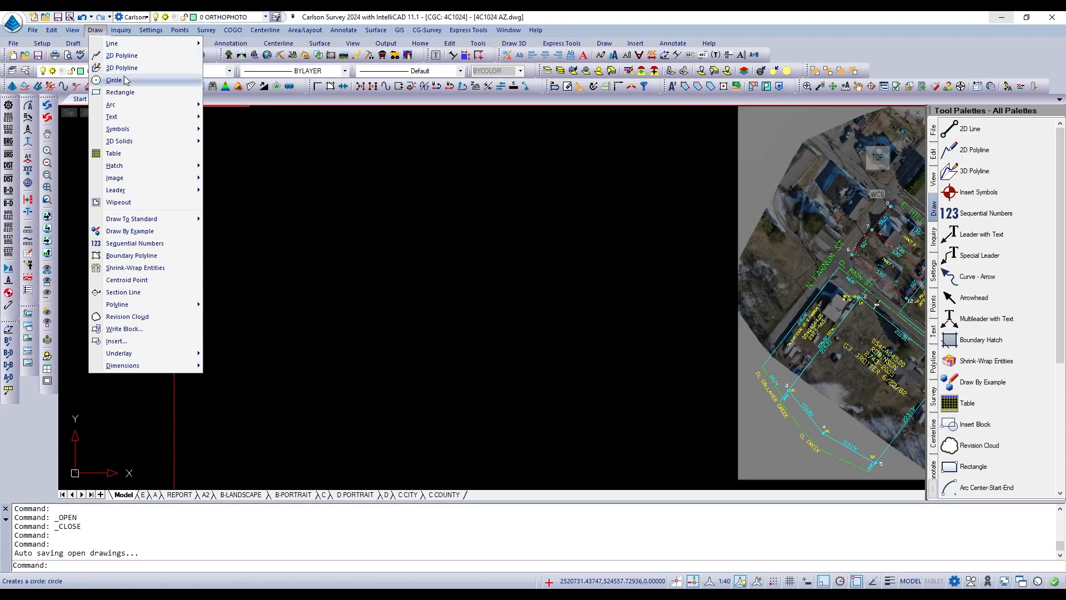
mouse_move(124, 117)
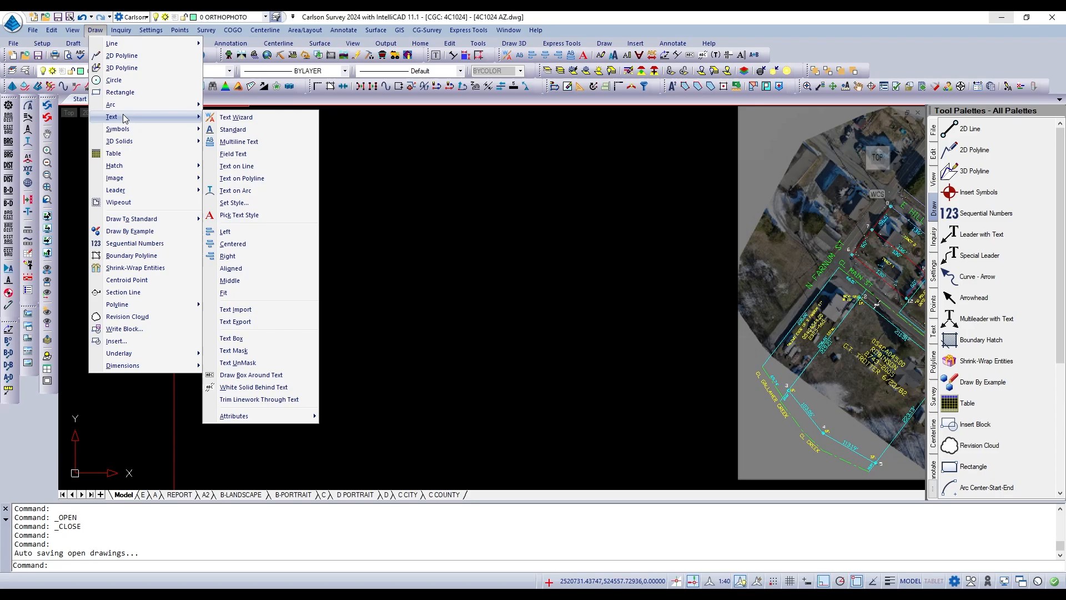
left_click(233, 30)
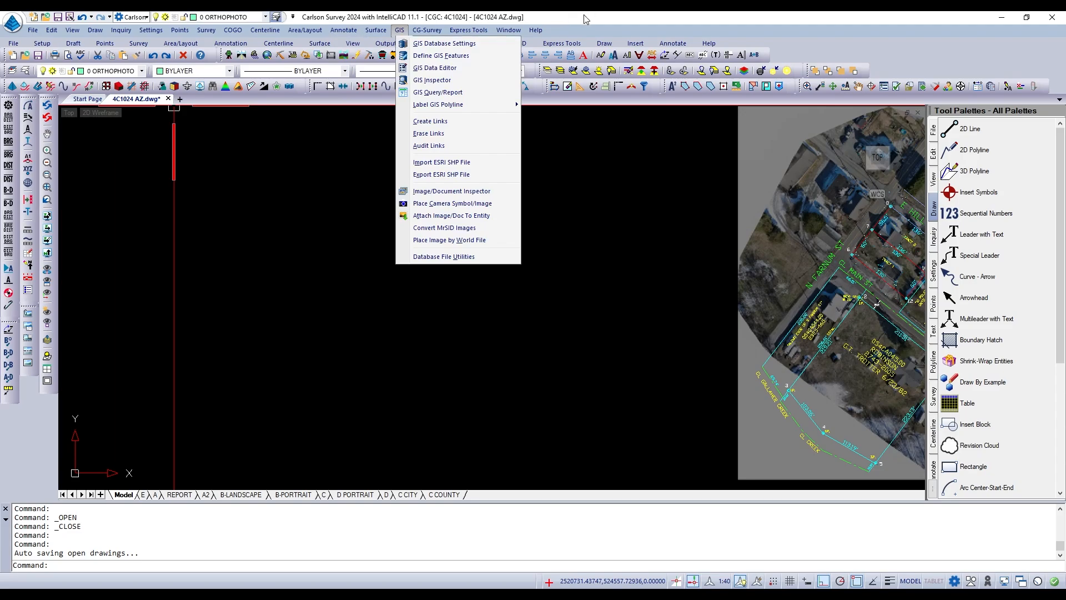
left_click(609, 224)
left_click(609, 225)
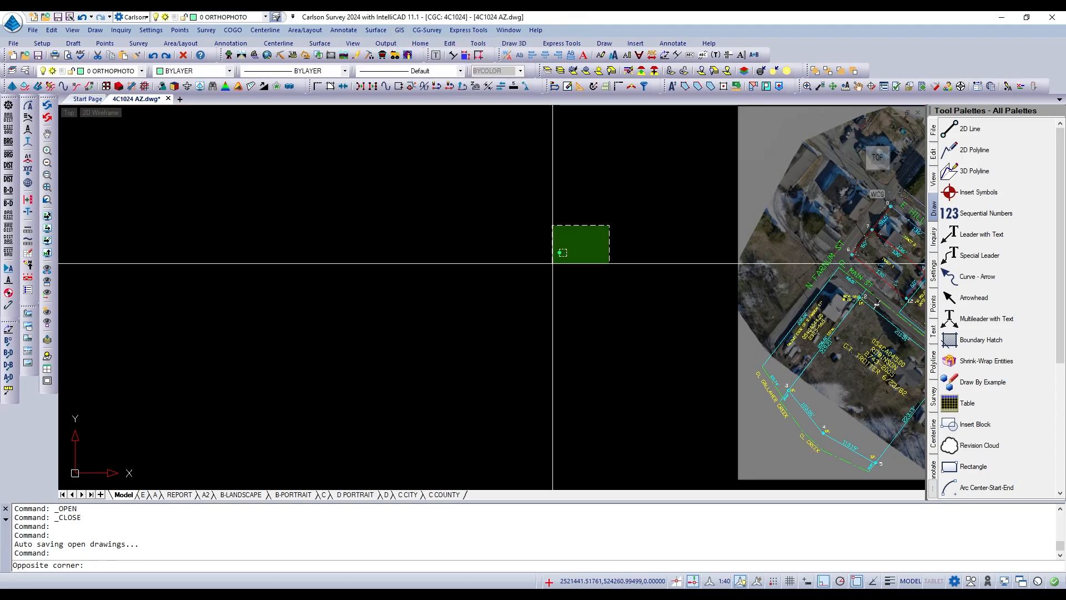
key("Escape")
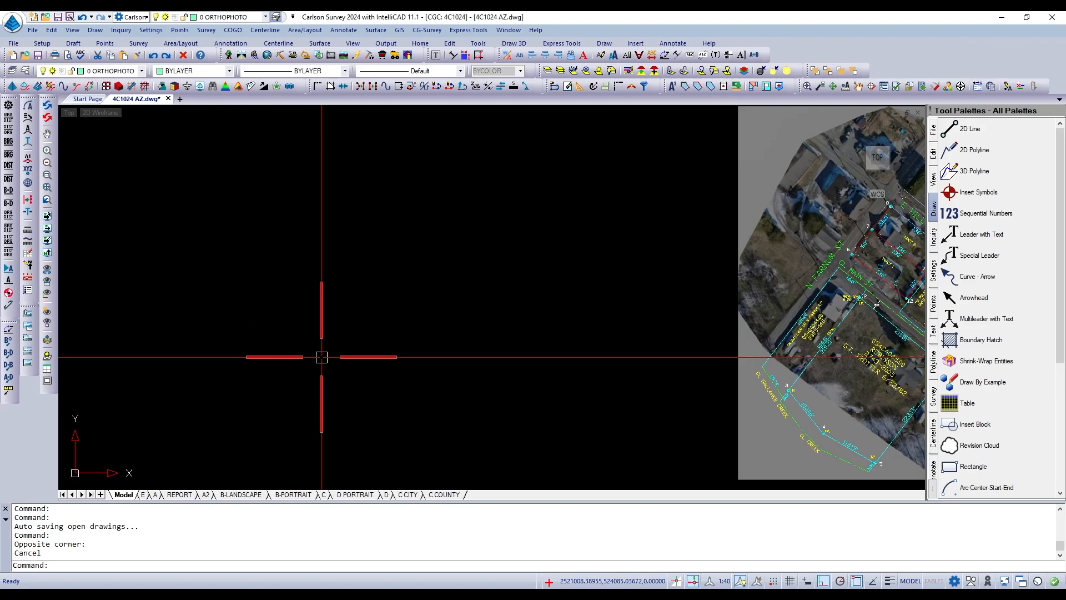
Turn off ortho mode and draw a single diagonal line rising to the northeast in the empty area west of the aerial image.
type("l")
key("Return")
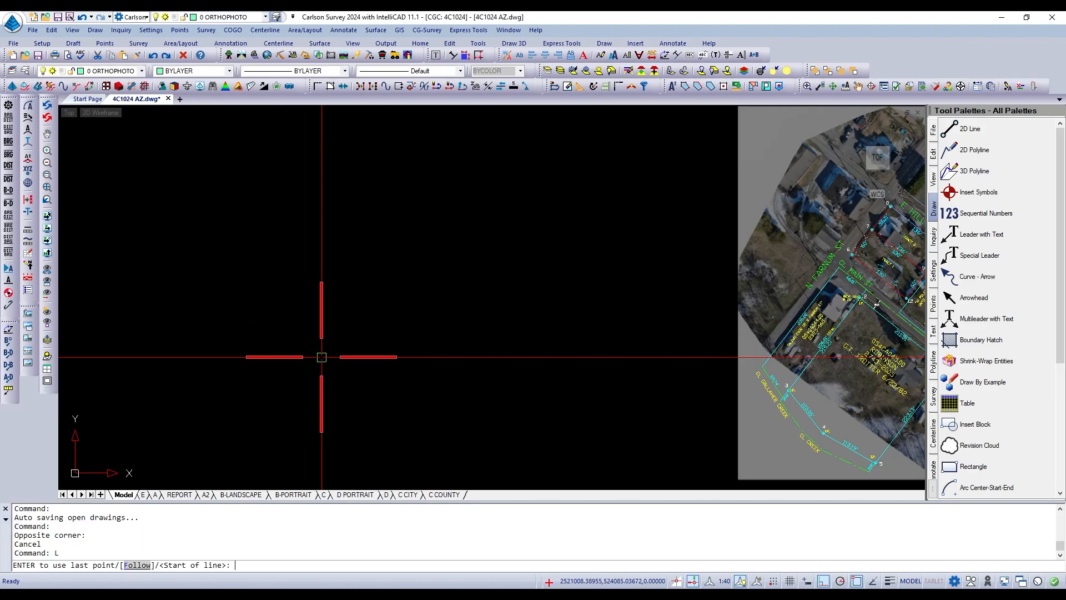
left_click(293, 349)
key("F8")
left_click(403, 278)
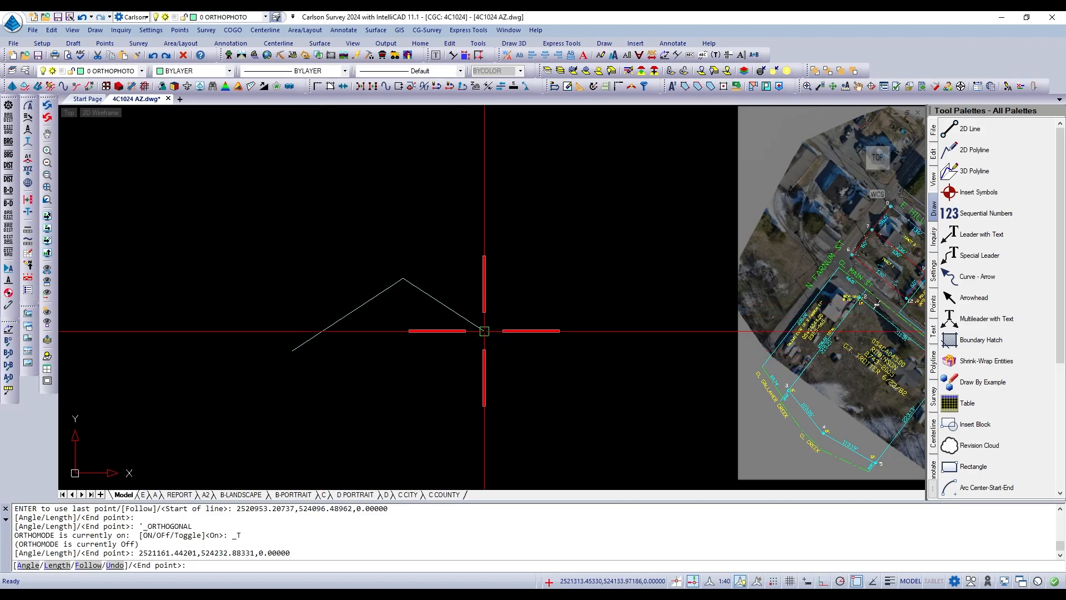
key("Return")
left_click(478, 290)
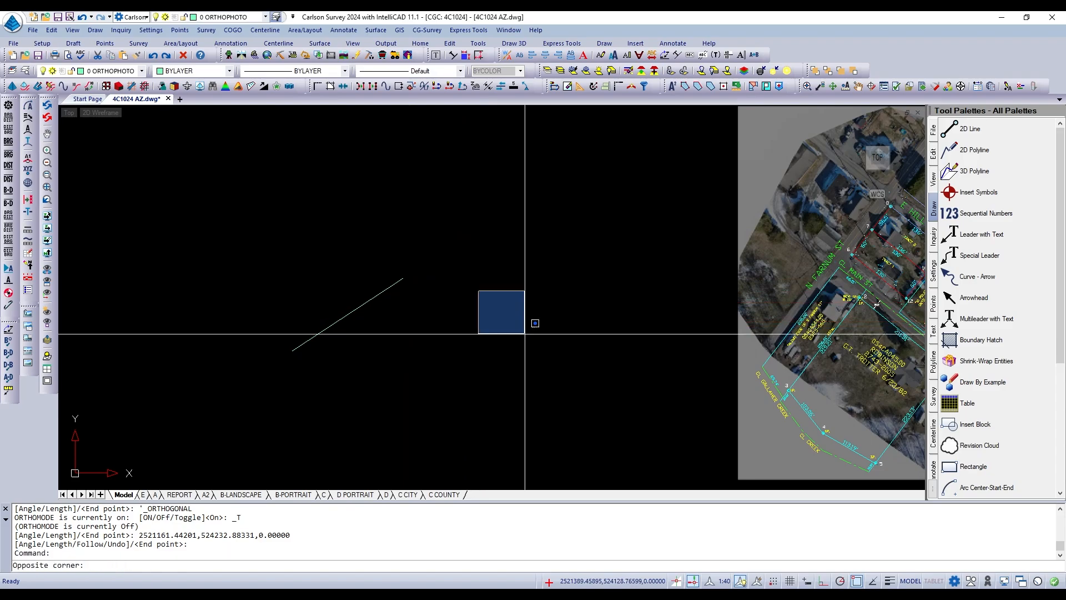
key("Escape")
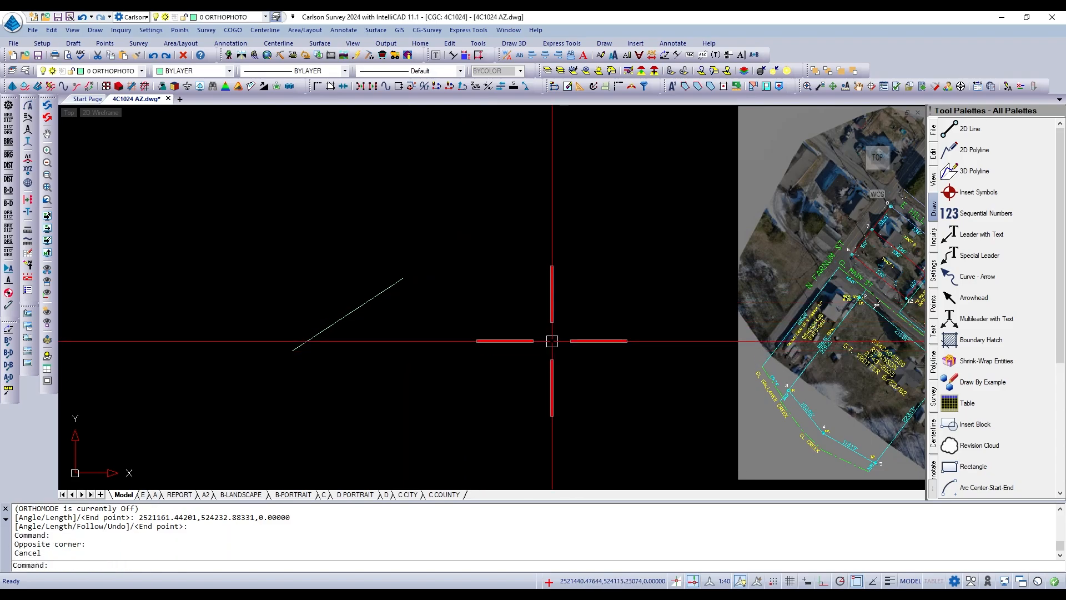
Draw a second line about 248 units long, descending to the southeast, starting a short gap east of the first line's upper end.
key("Return")
left_click(458, 283)
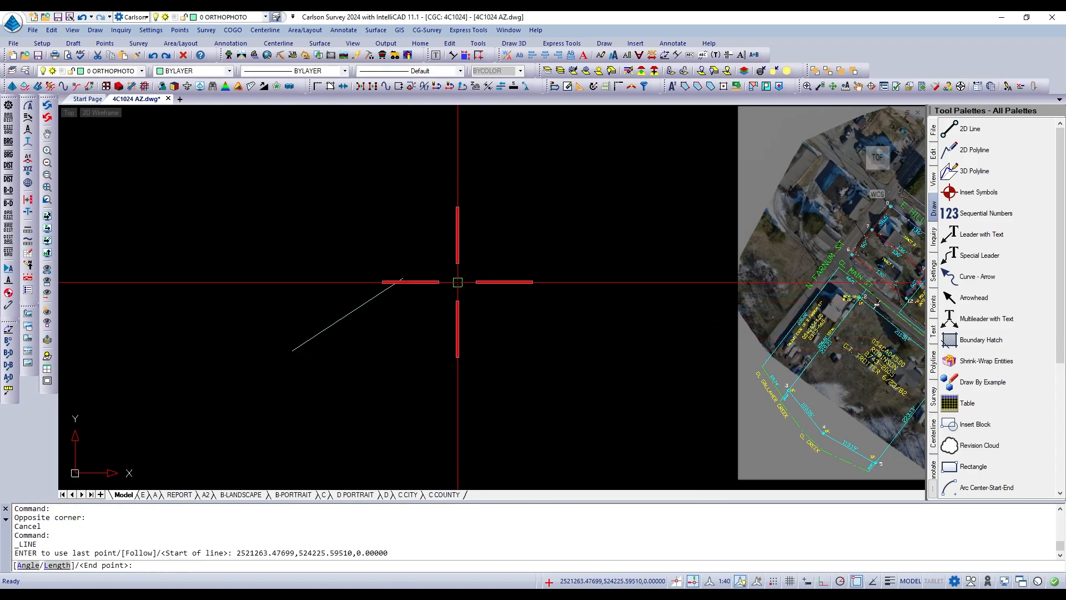
left_click(559, 367)
scroll(416, 329, "down", 2)
key("Return")
Draw a line from below the gap up to the apparent intersection of the two diagonal lines.
scroll(404, 302, "up", 3)
scroll(441, 310, "down", 1)
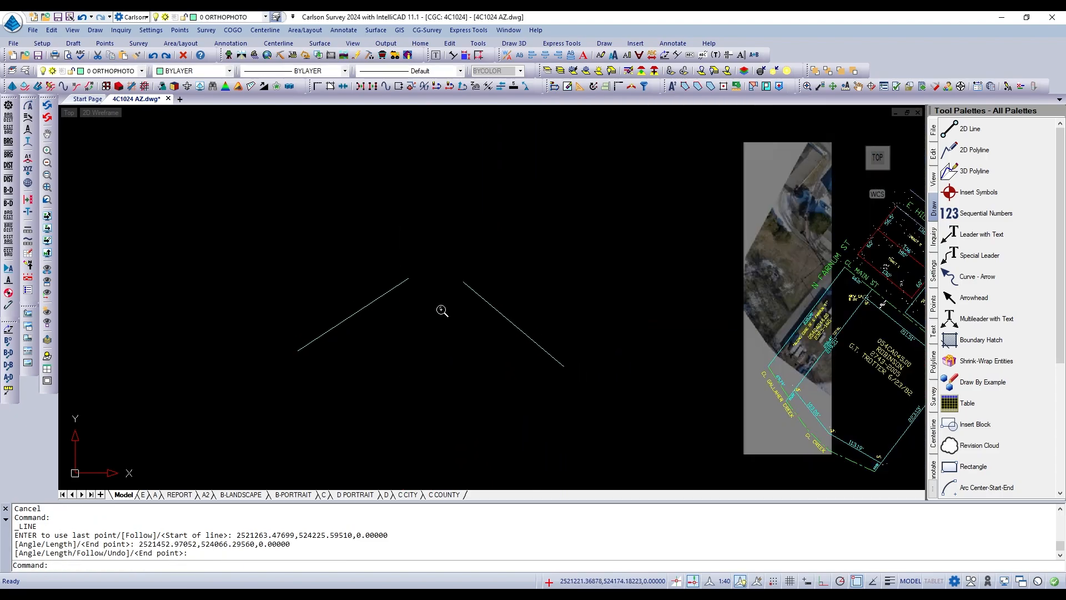
scroll(442, 302, "up", 1)
scroll(444, 296, "up", 2)
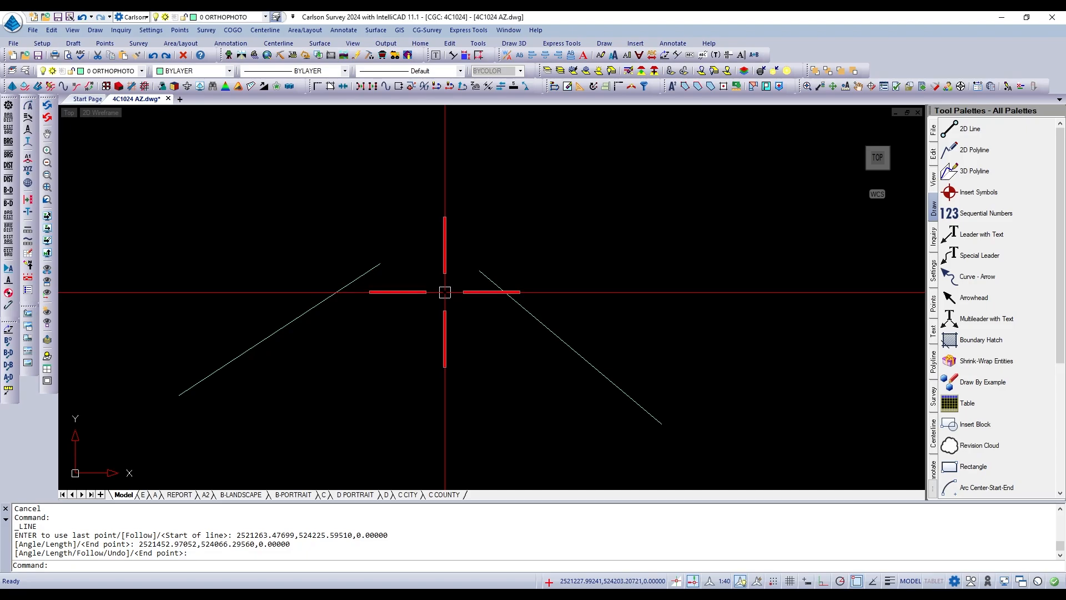
scroll(460, 286, "down", 1)
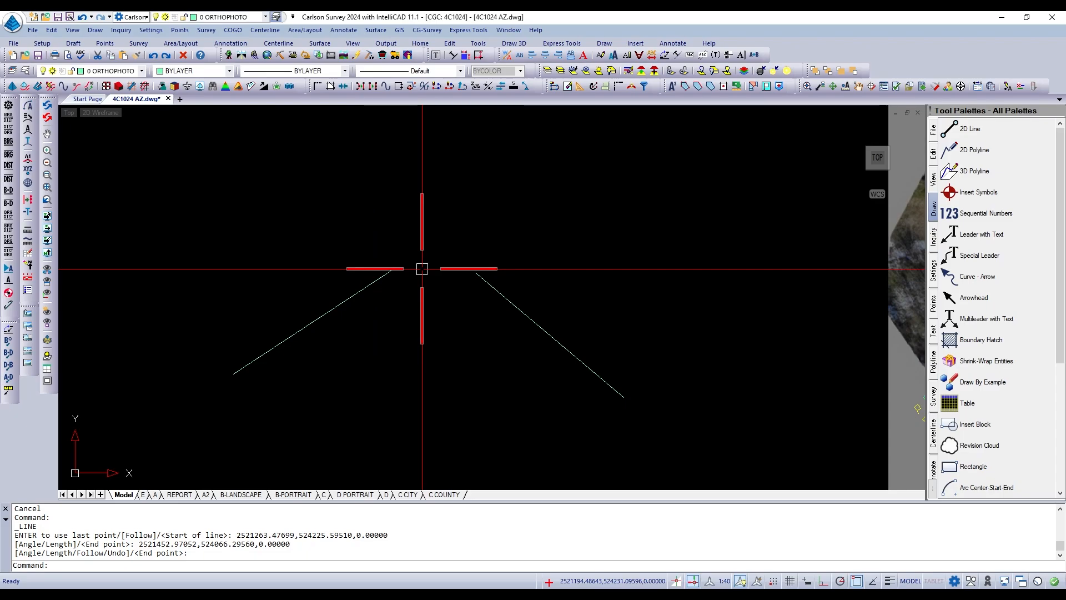
type("L")
key("Return")
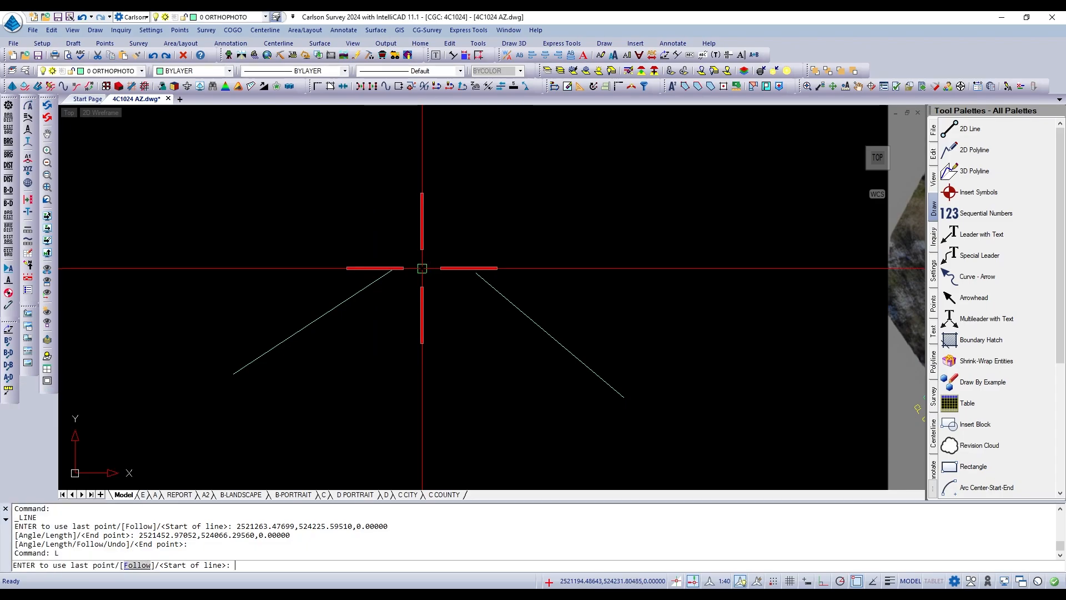
left_click(425, 365)
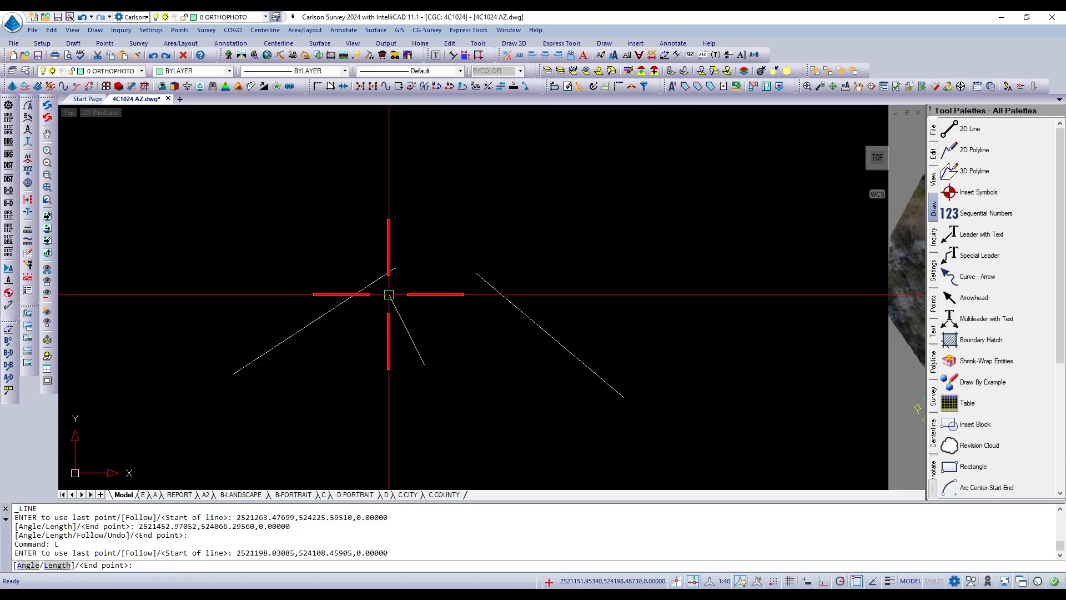
right_click(402, 249, "shift")
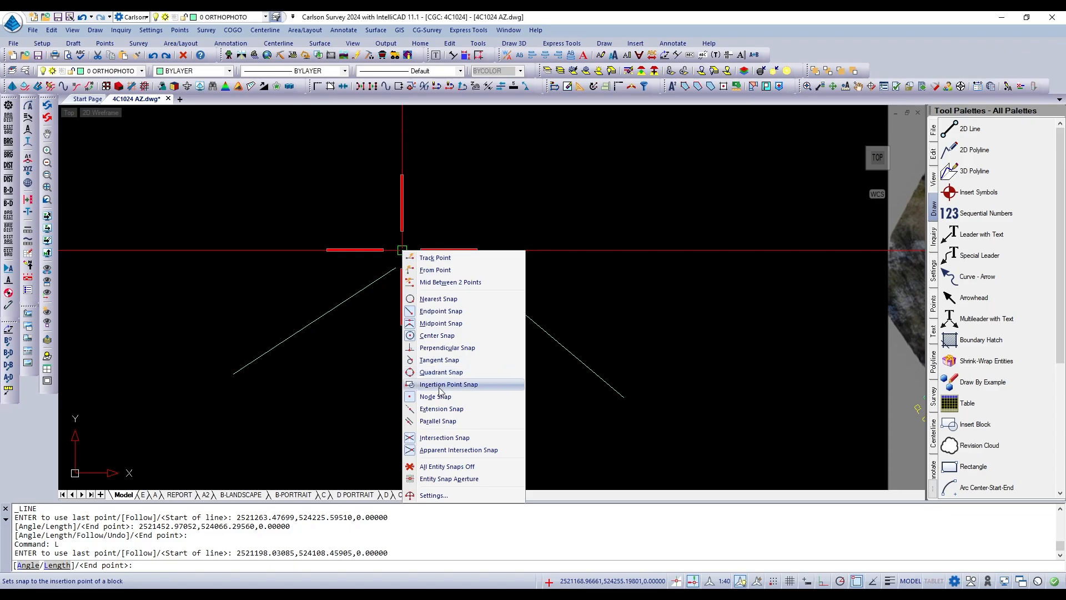
left_click(440, 450)
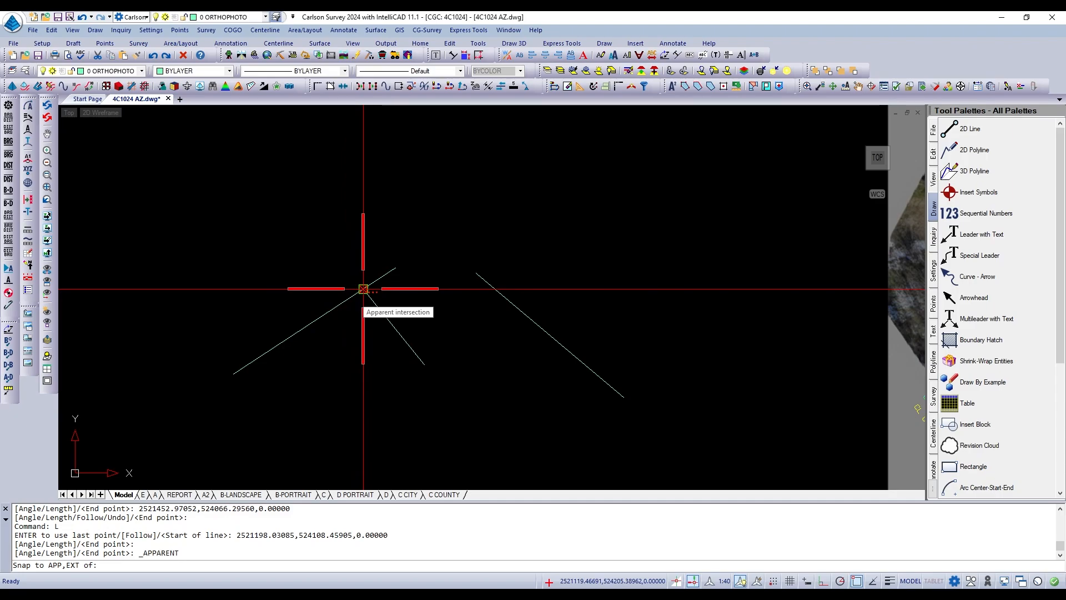
left_click(363, 289)
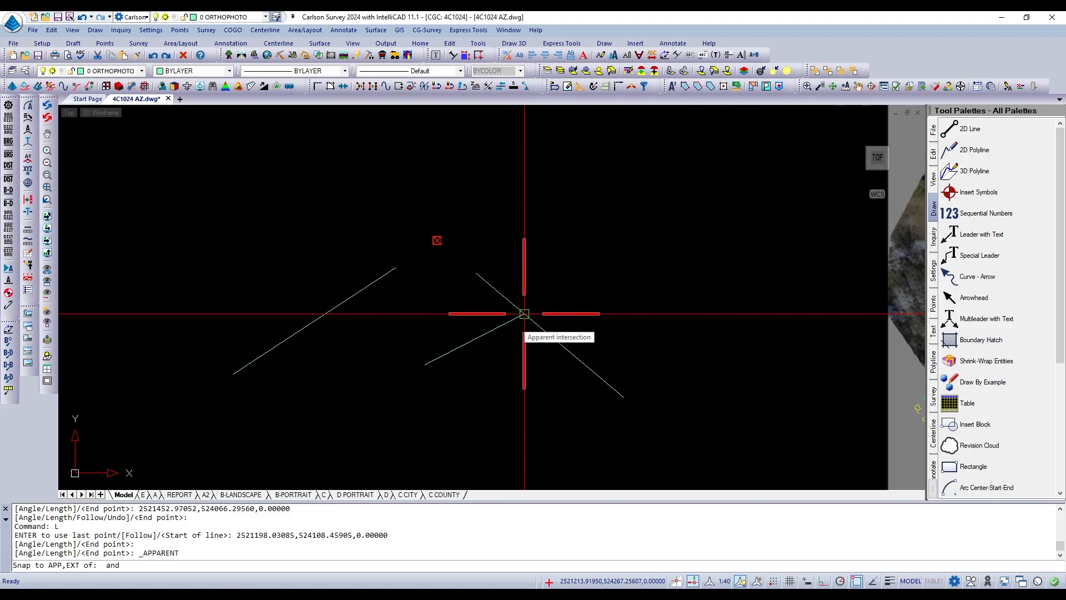
left_click(523, 313)
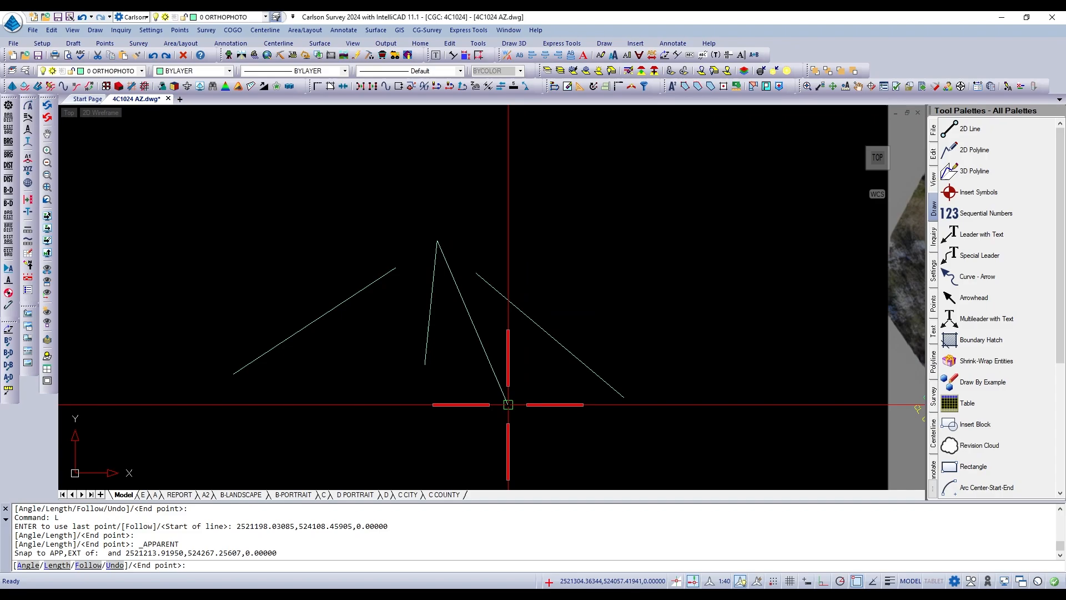
key("Return")
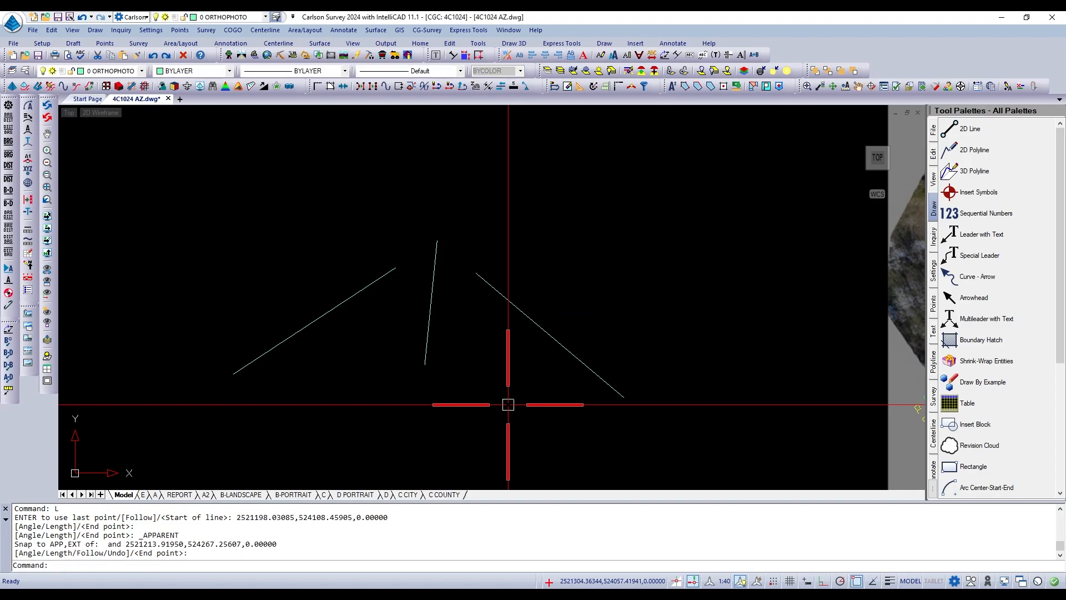
Move the southeast-descending line west so that it crosses the first diagonal line near its middle.
scroll(524, 329, "down", 1)
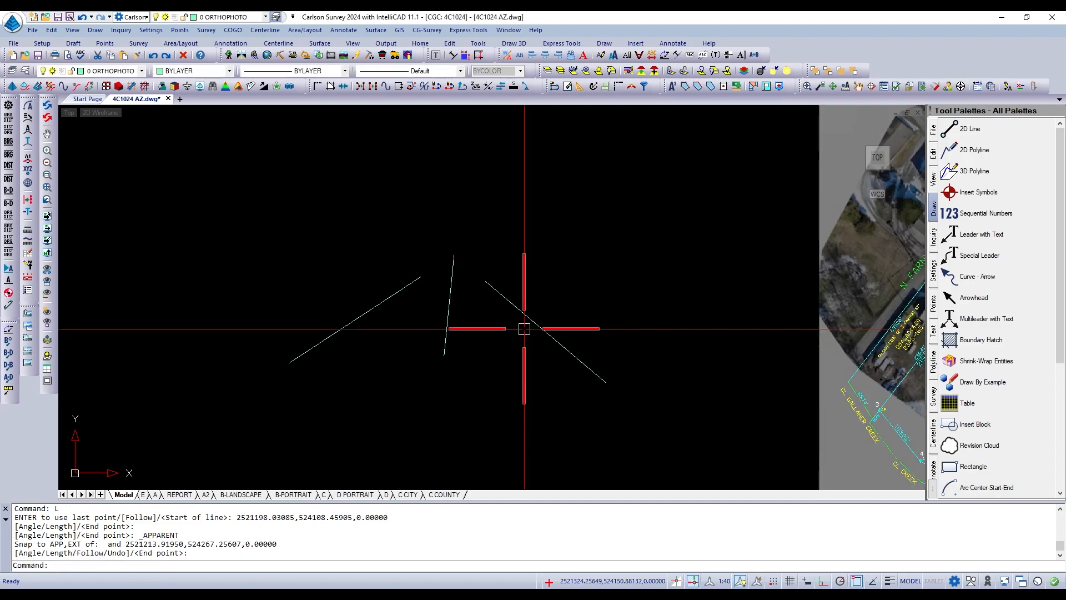
type("m")
key("Return")
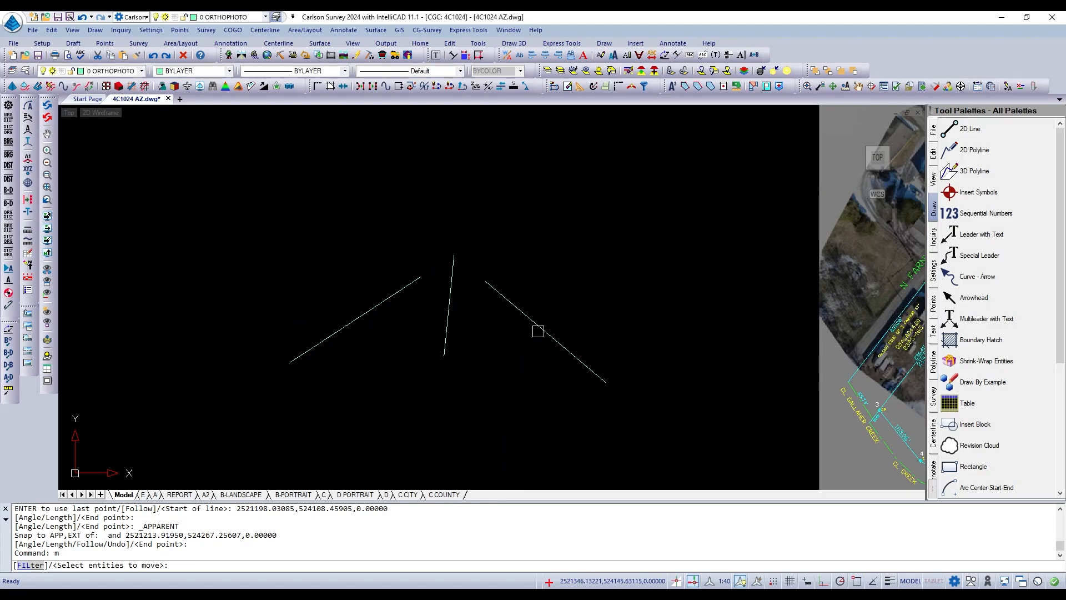
left_click(538, 328)
key("Return")
left_click(545, 331)
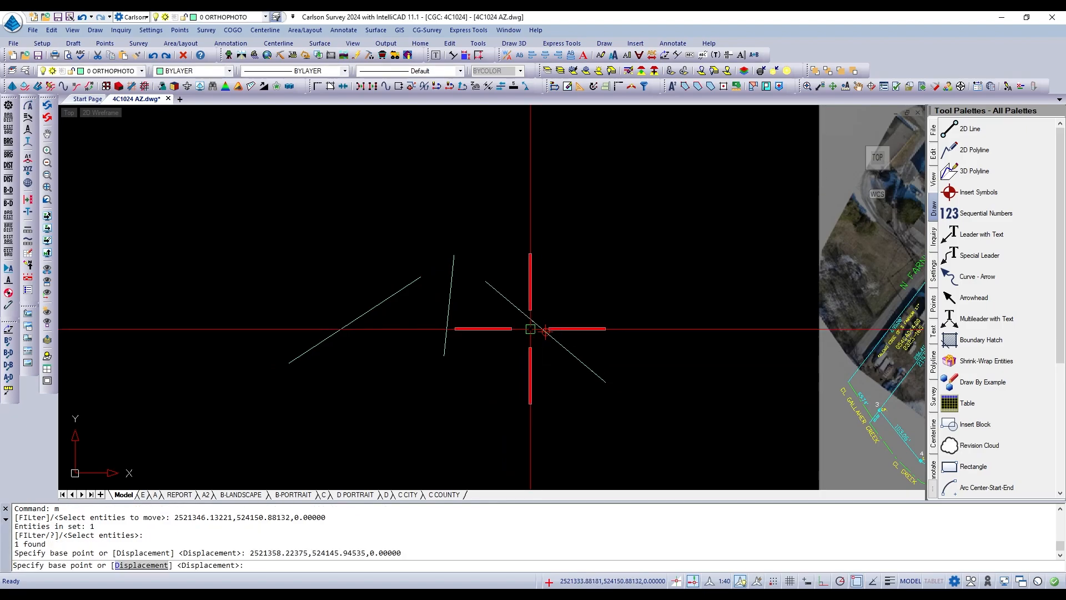
left_click(356, 320)
Inspect the moved line's geometry properties, checking its Start Z, End Z and Delta Z values.
scroll(622, 333, "down", 1)
scroll(366, 313, "up", 2)
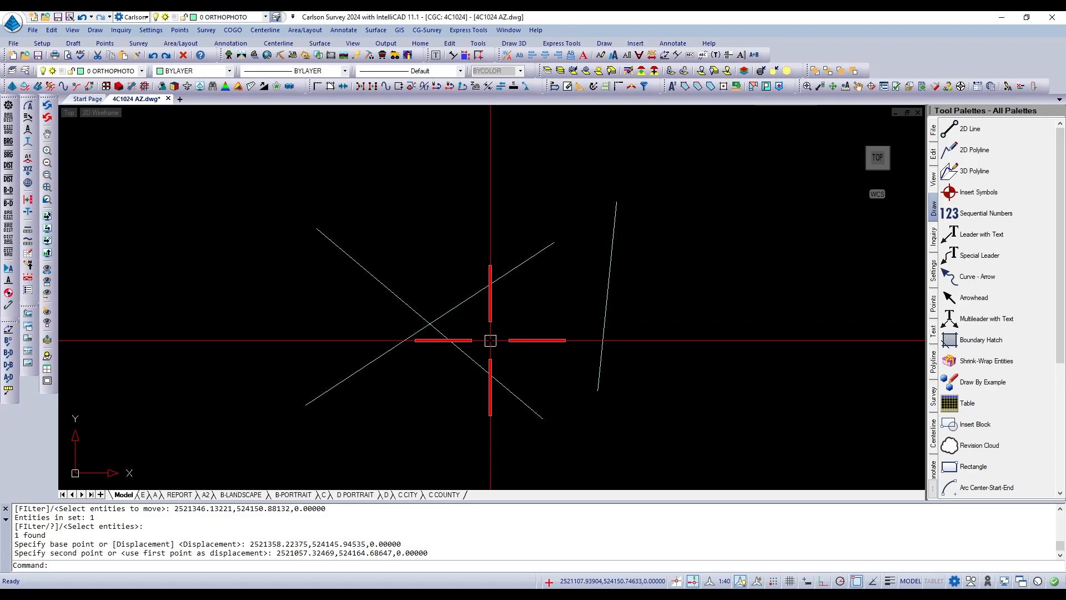
scroll(490, 340, "down", 1)
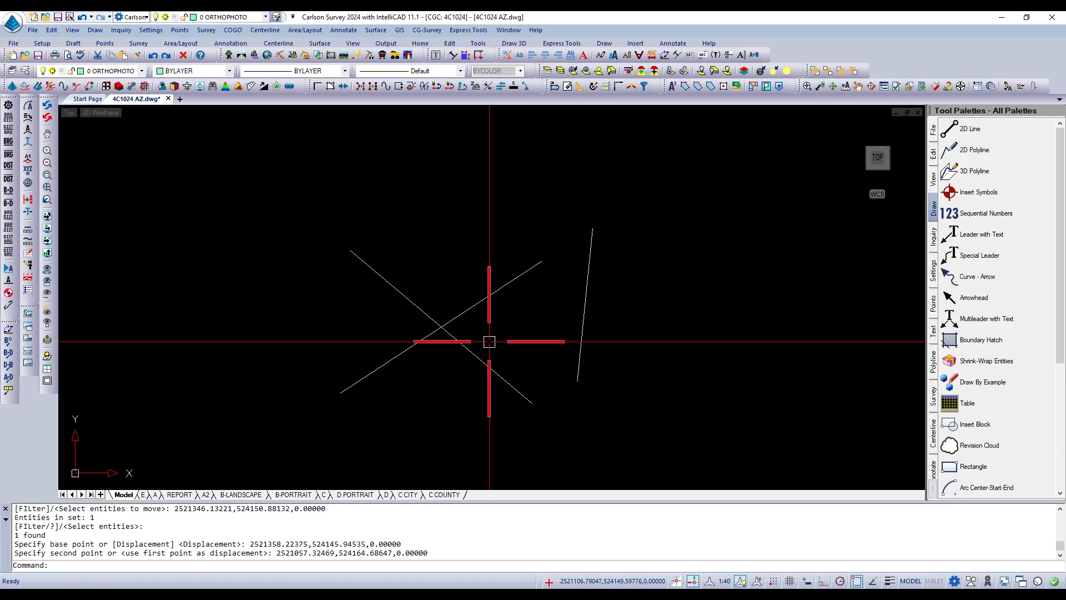
scroll(466, 334, "up", 2)
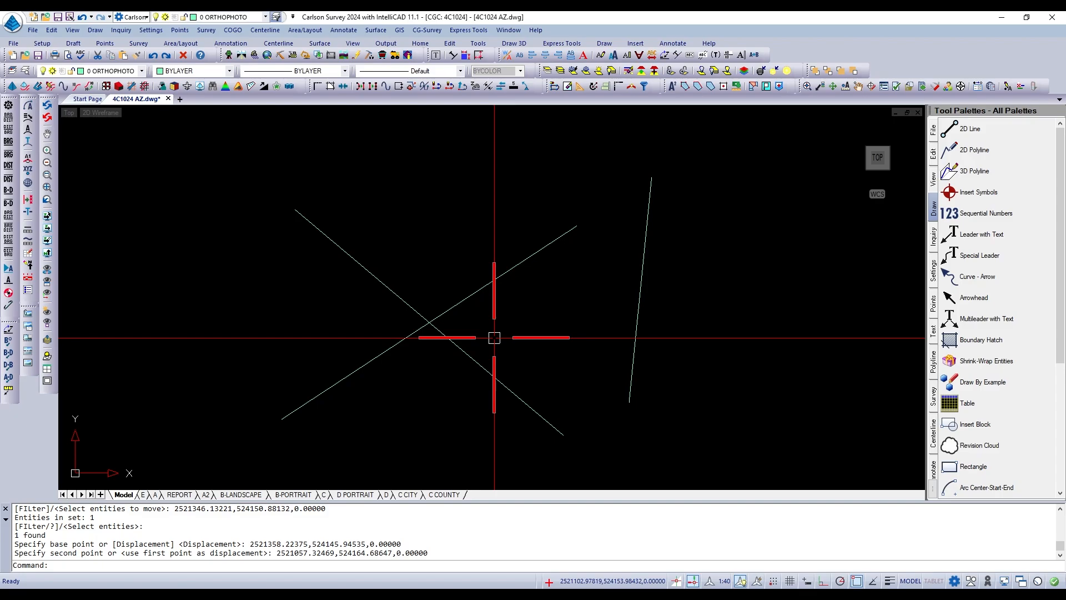
left_click(482, 367)
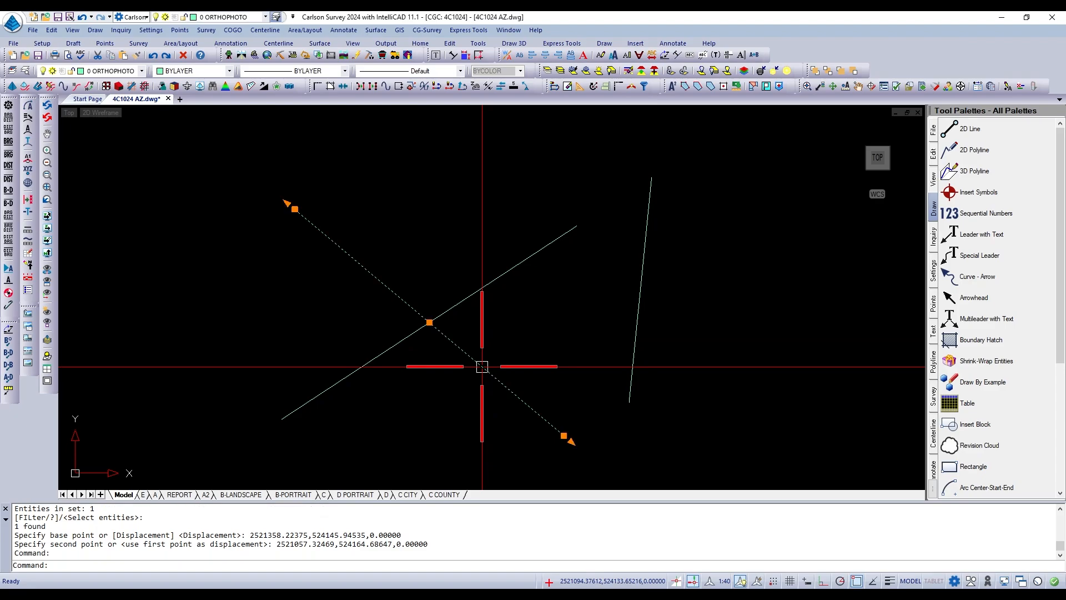
right_click(482, 367)
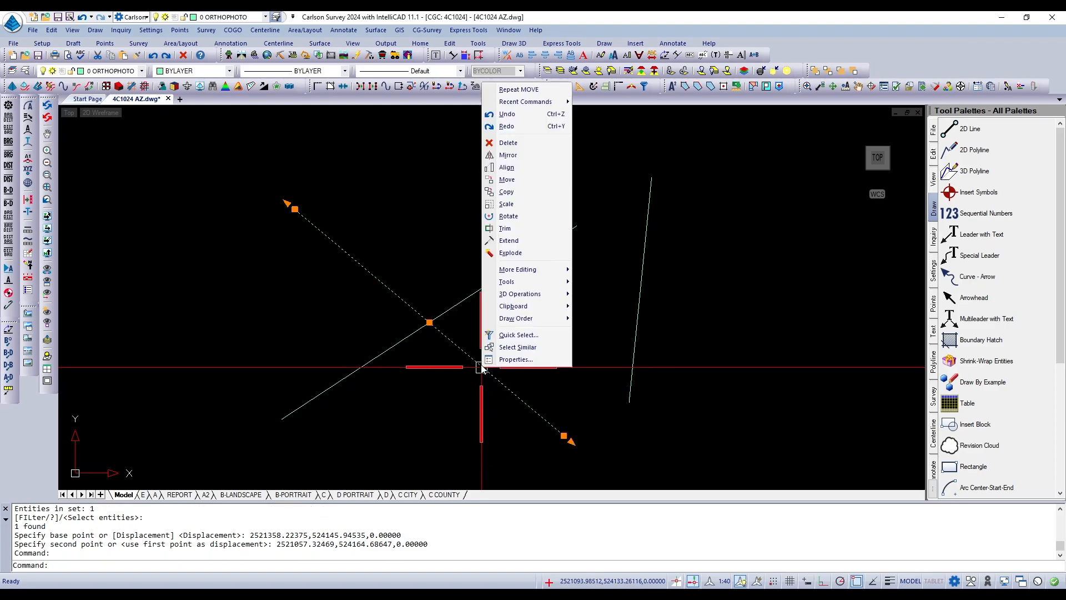
left_click(516, 360)
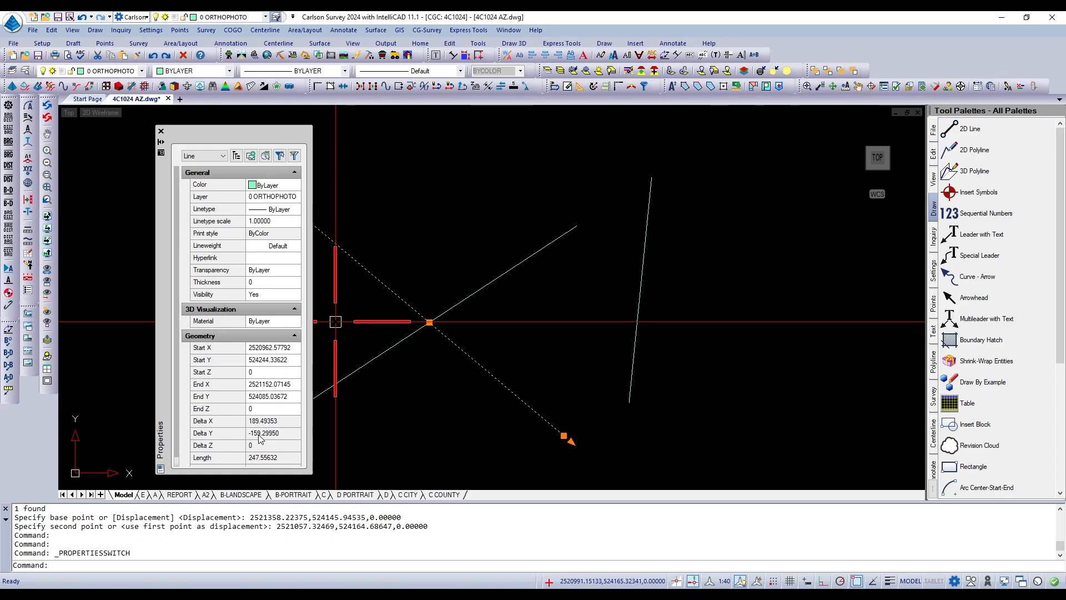
scroll(261, 435, "down", 1)
scroll(282, 322, "up", 1)
scroll(255, 334, "down", 1)
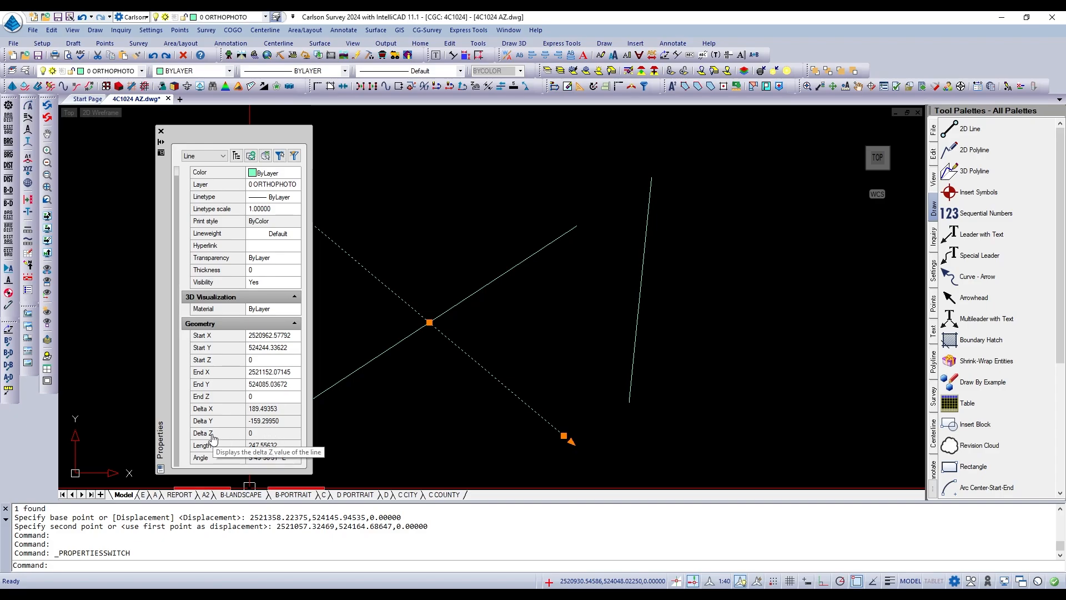
left_click(256, 436)
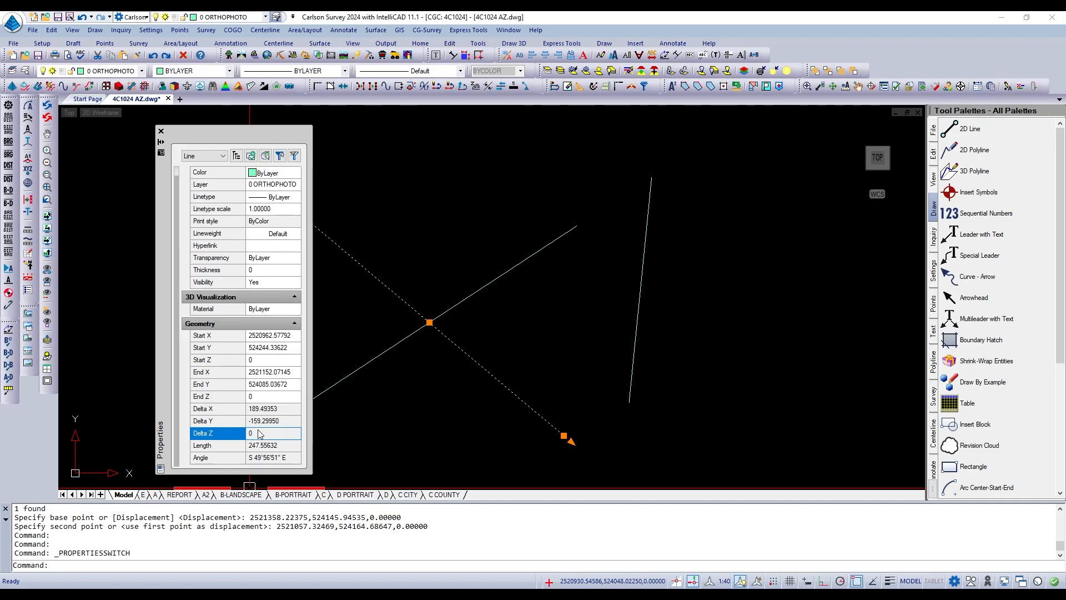
left_click(258, 359)
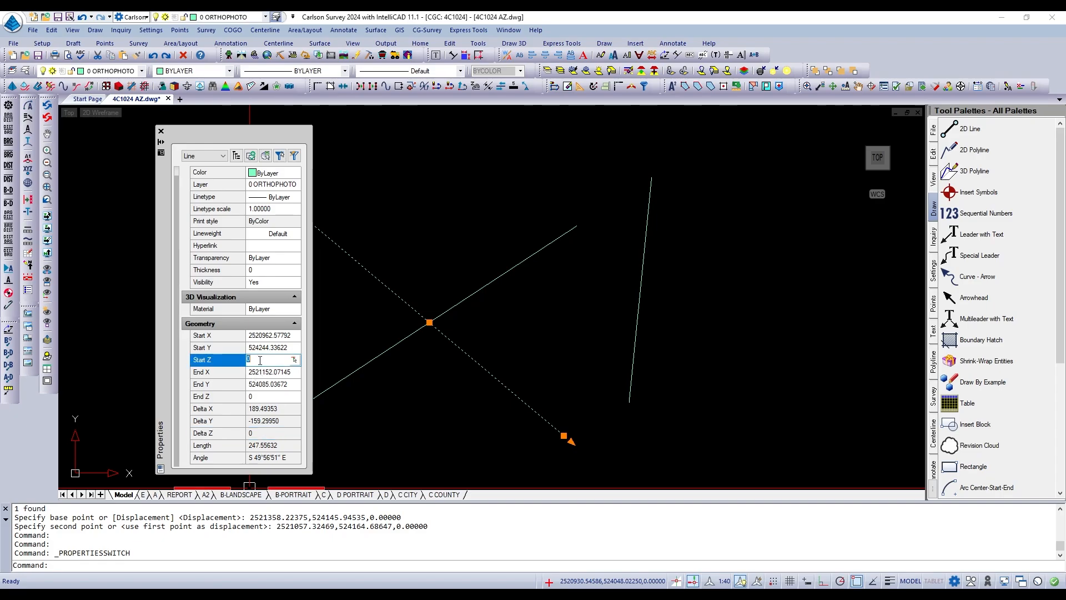
left_click(266, 397)
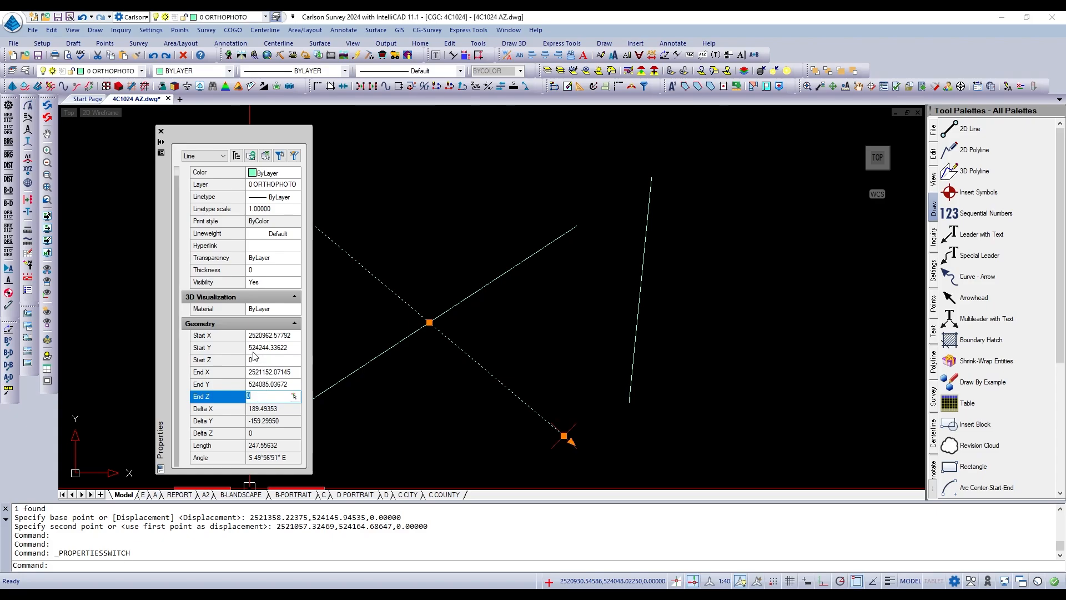
left_click(254, 359)
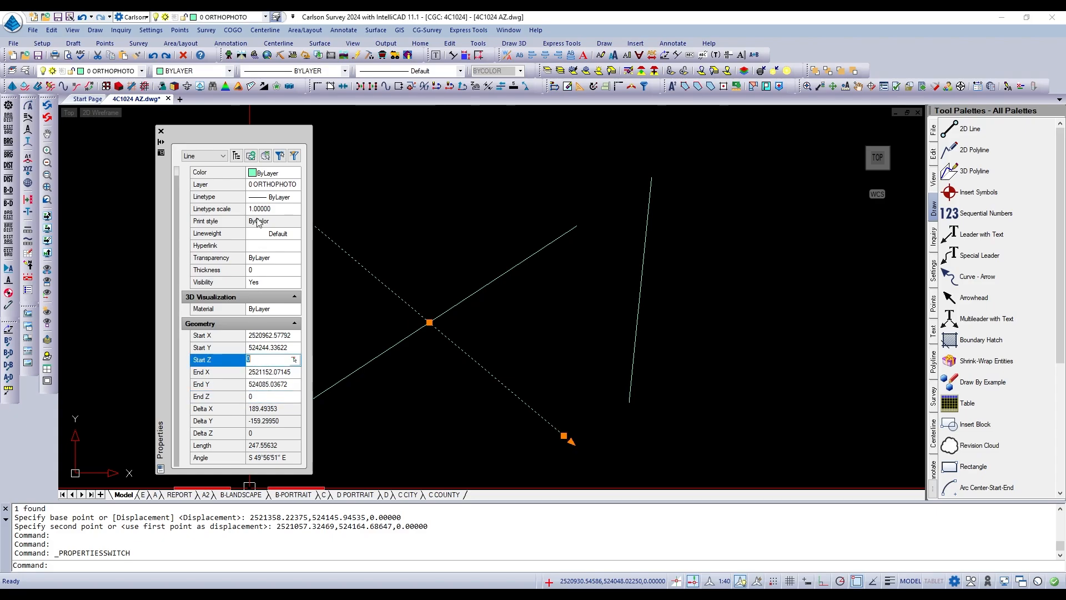
Close the properties of the southeast-descending line and deselect it.
left_click(161, 132)
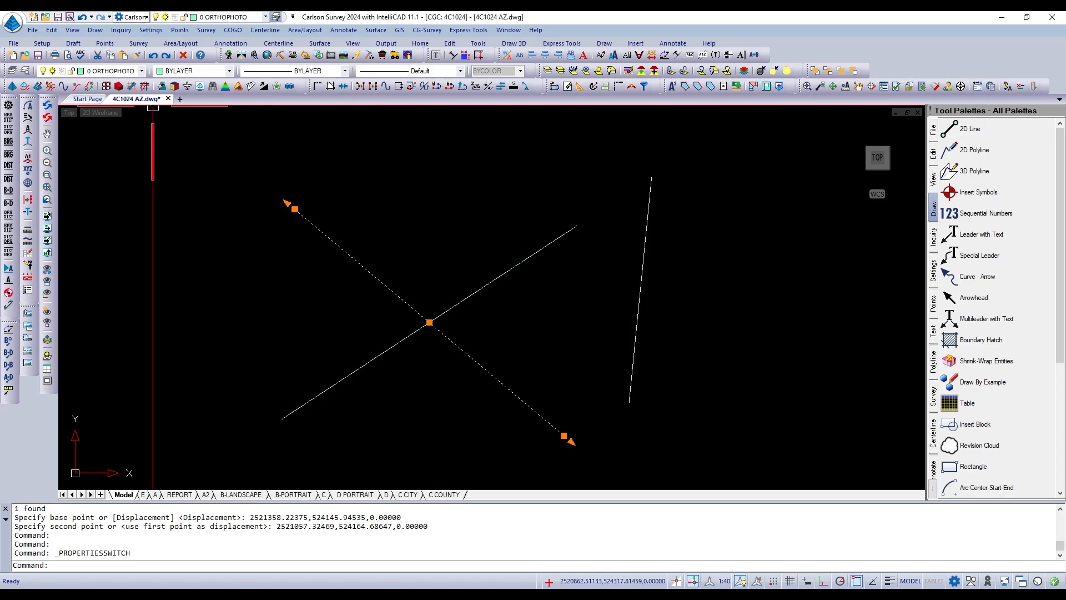
key("Escape")
scroll(537, 342, "down", 2)
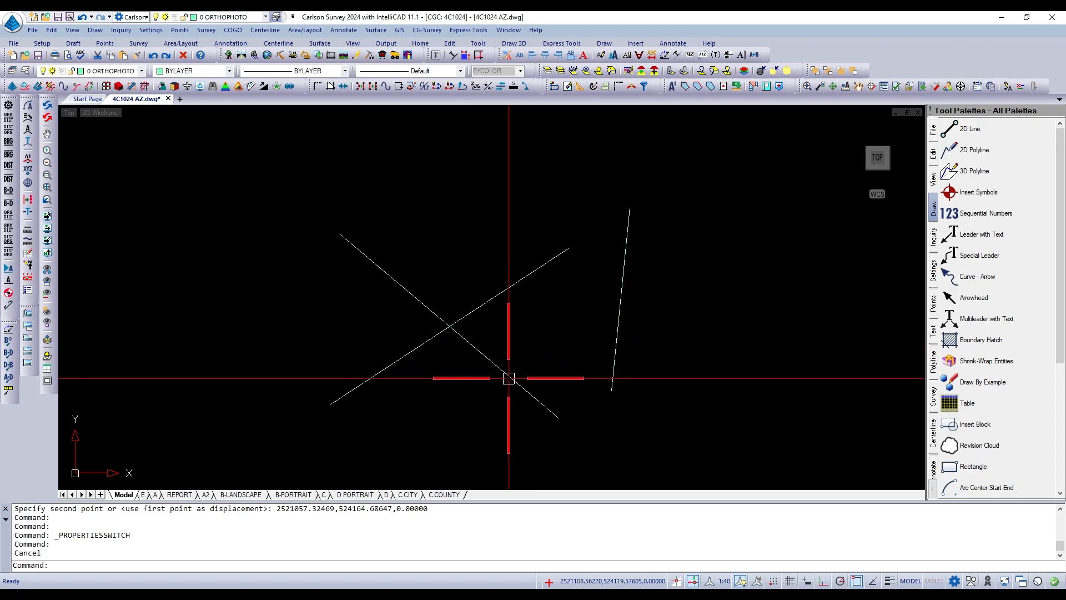
Draw a line from below the two crossing diagonals up to their crossing point, using the Intersection snap.
type("l")
key("Return")
left_click(480, 414)
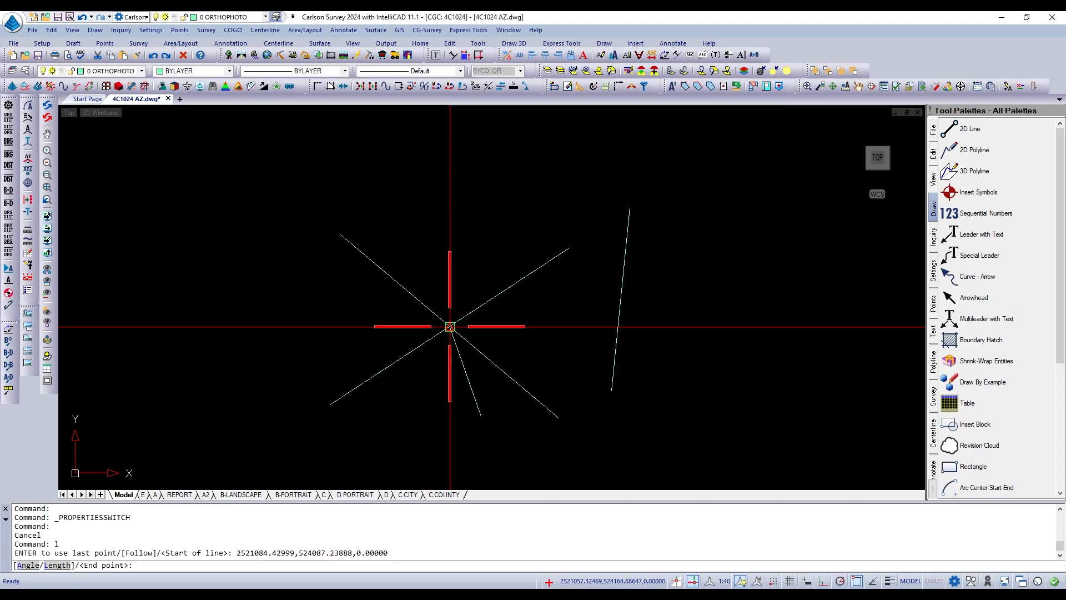
scroll(460, 351, "down", 1)
right_click(460, 350, "shift")
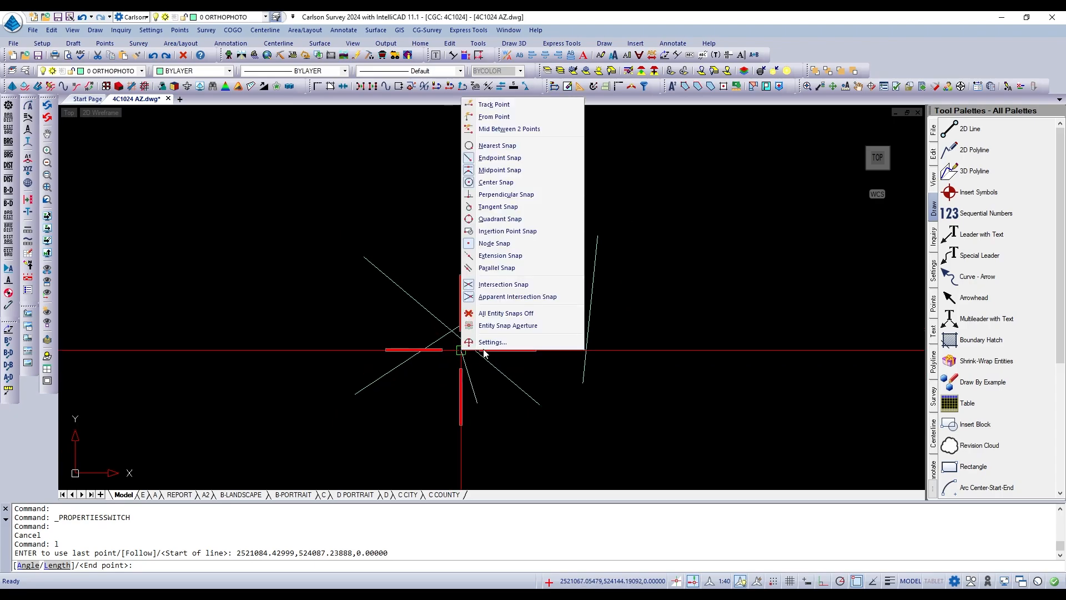
left_click(499, 285)
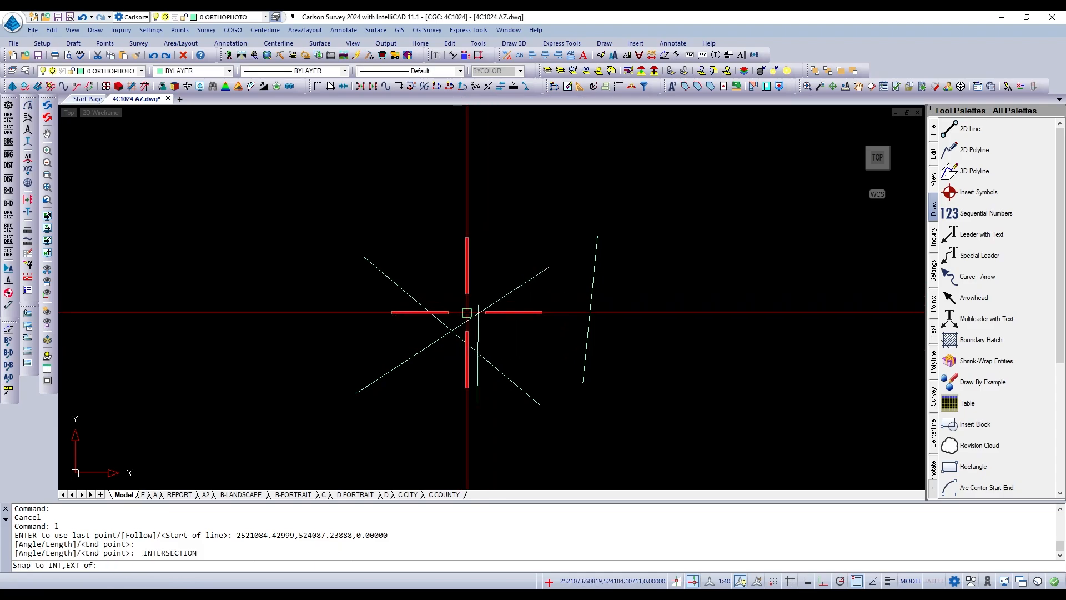
left_click(452, 331)
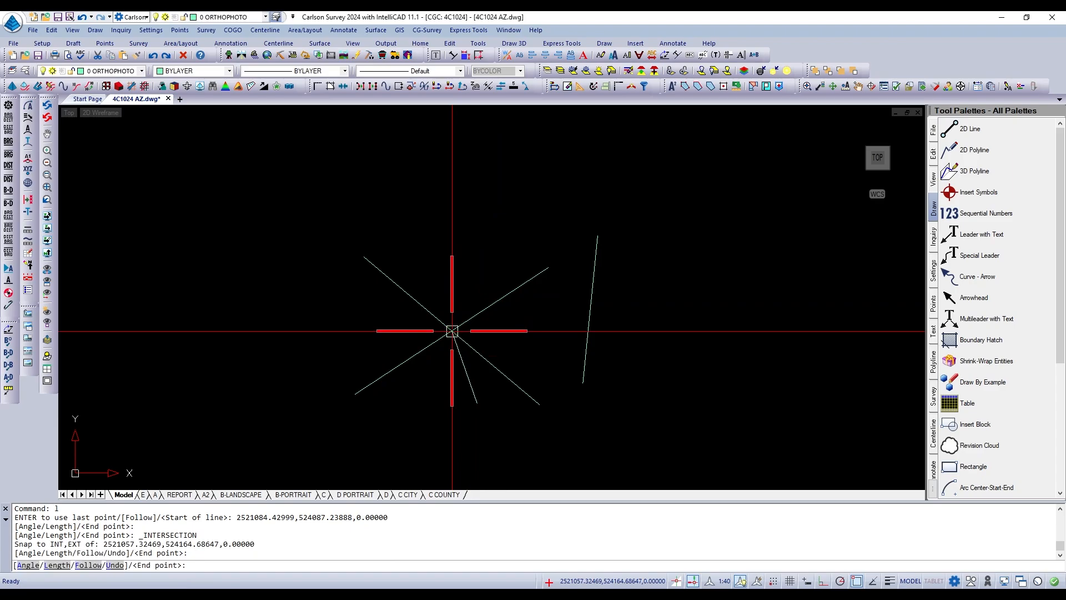
key("Return")
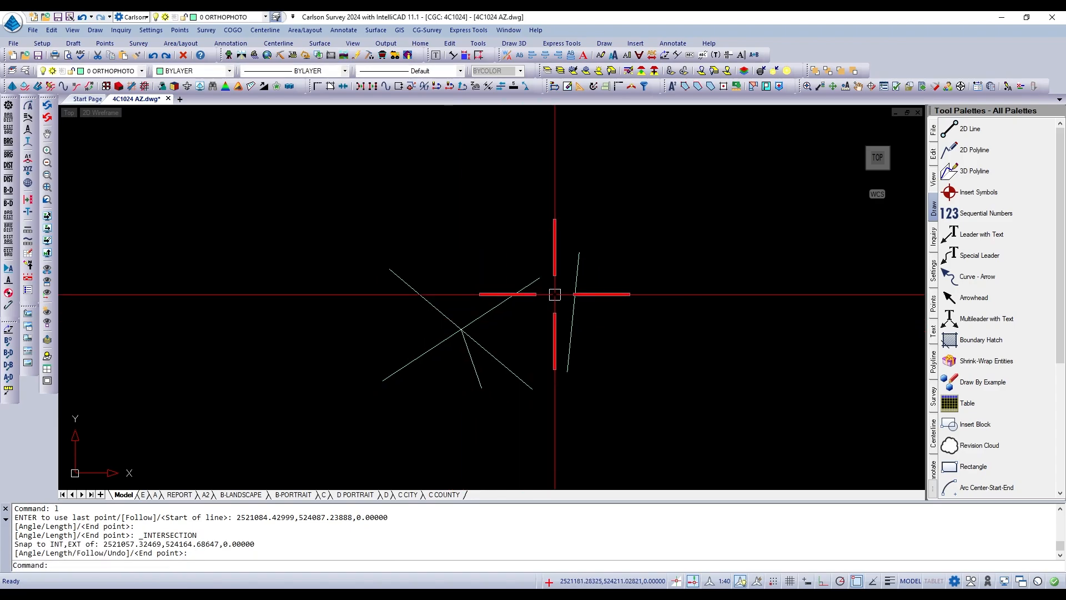
scroll(560, 286, "up", 1)
scroll(560, 283, "down", 1)
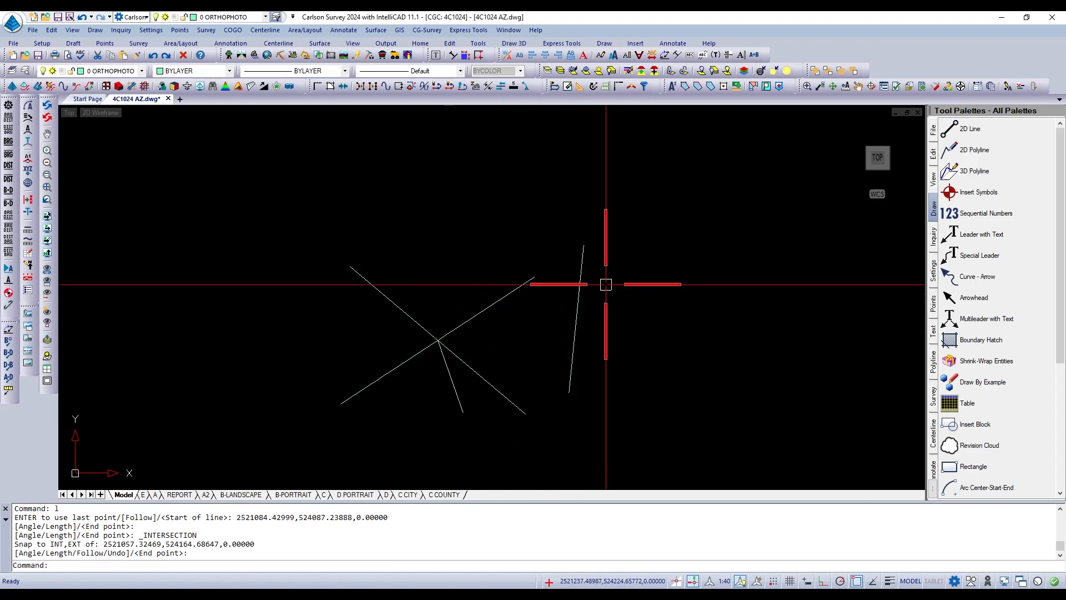
scroll(606, 284, "up", 1)
scroll(609, 283, "up", 1)
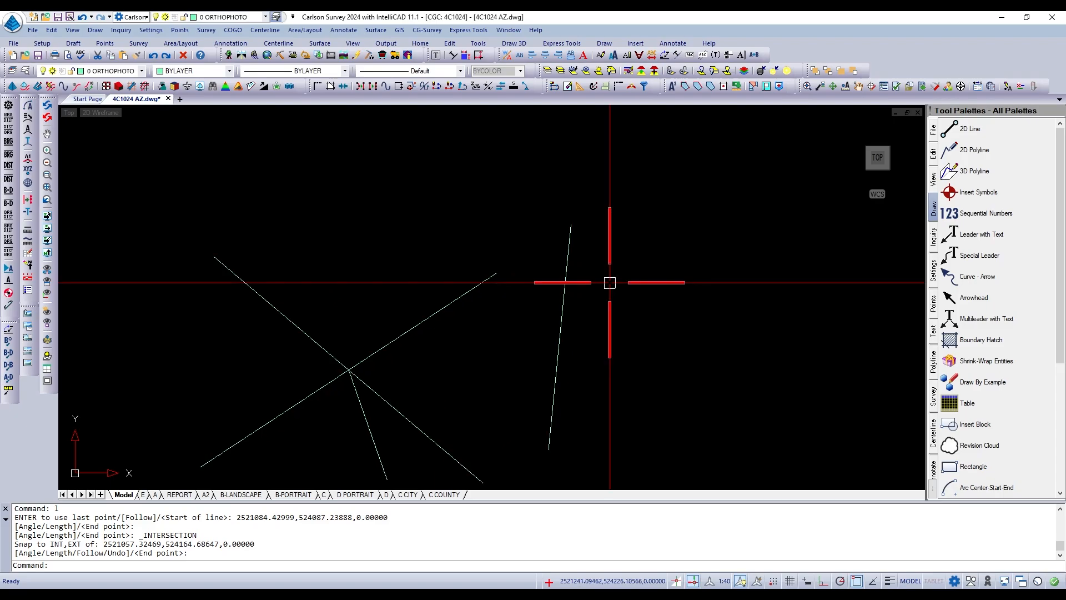
scroll(594, 287, "down", 1)
scroll(594, 288, "down", 2)
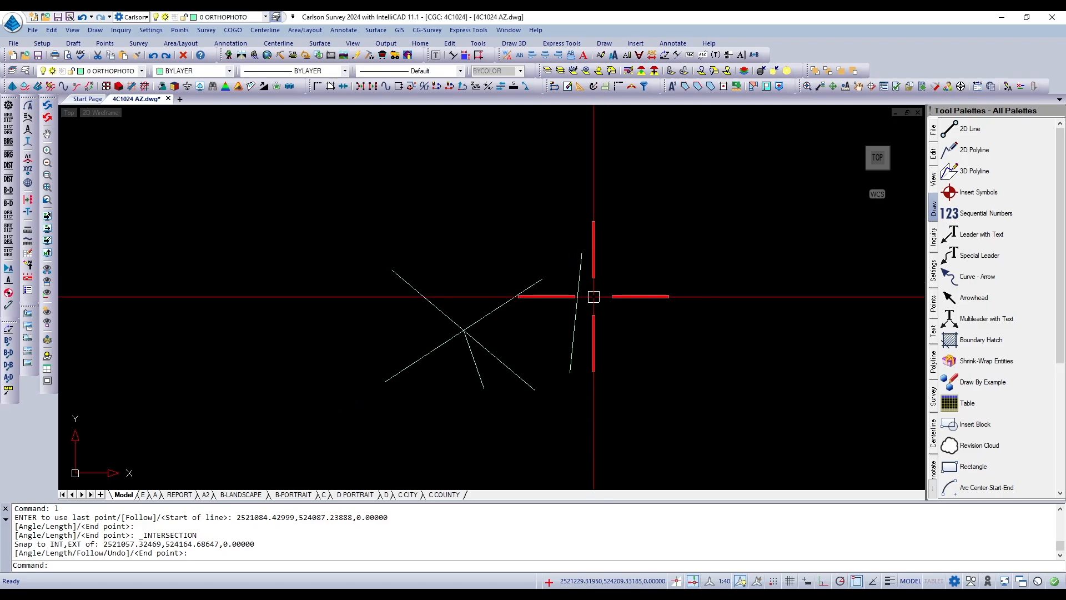
scroll(593, 292, "up", 2)
key("Escape")
key("Escape")
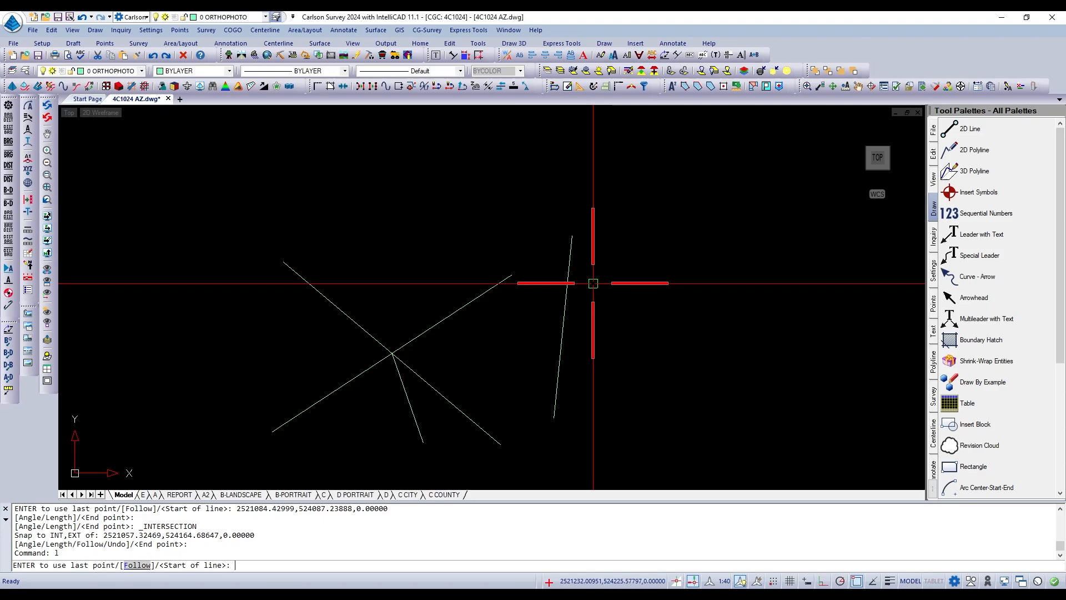
Draw a three-point arc starting just east of the near-vertical line and curving down to the southeast.
type("a")
key("Return")
left_click(590, 305)
left_click(678, 338)
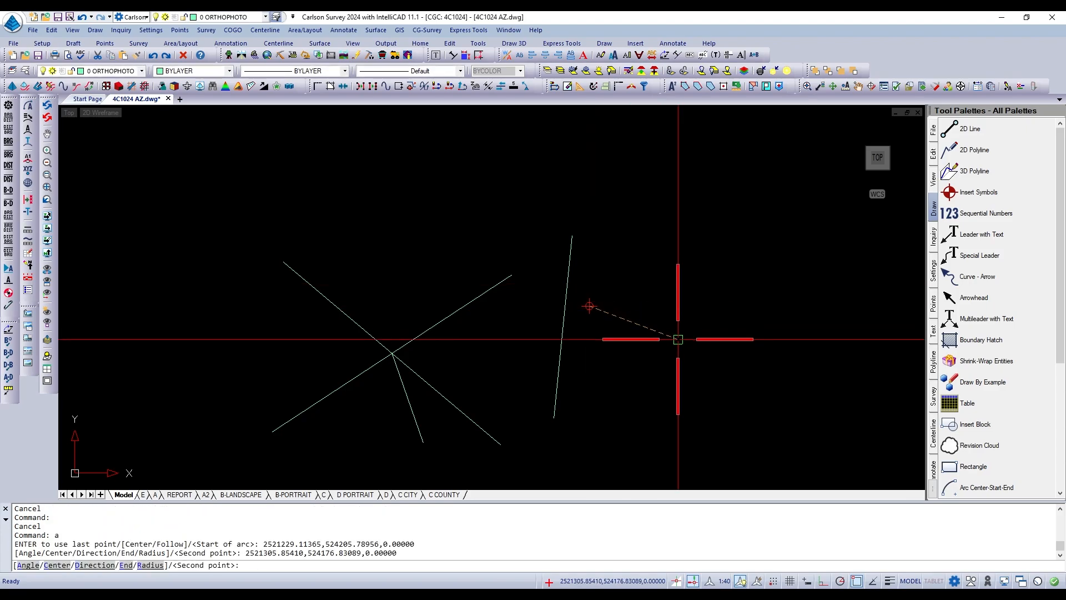
left_click(730, 419)
key("Return")
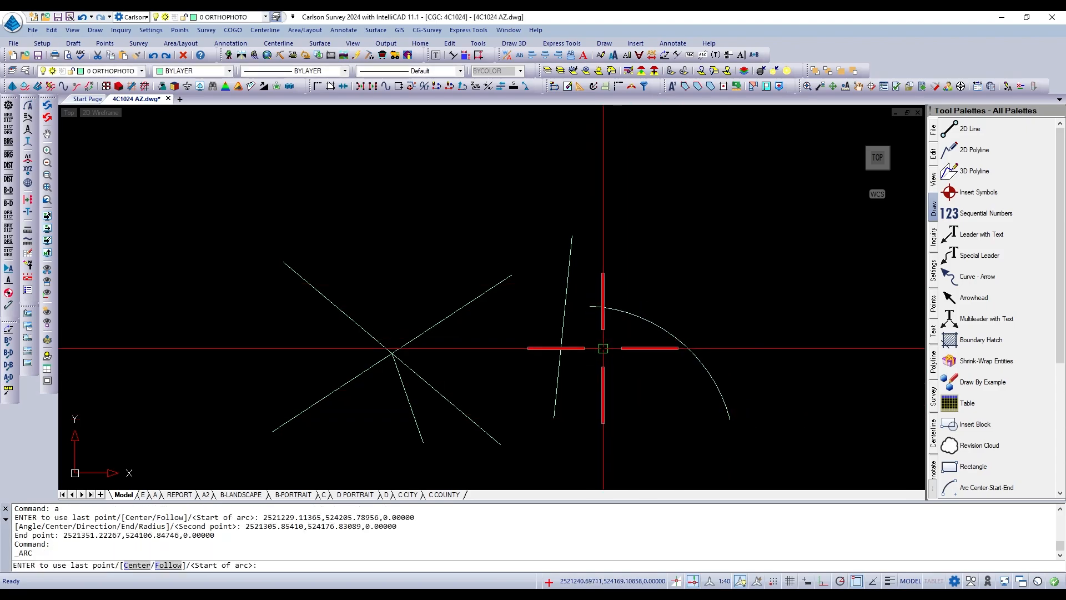
left_click(600, 307)
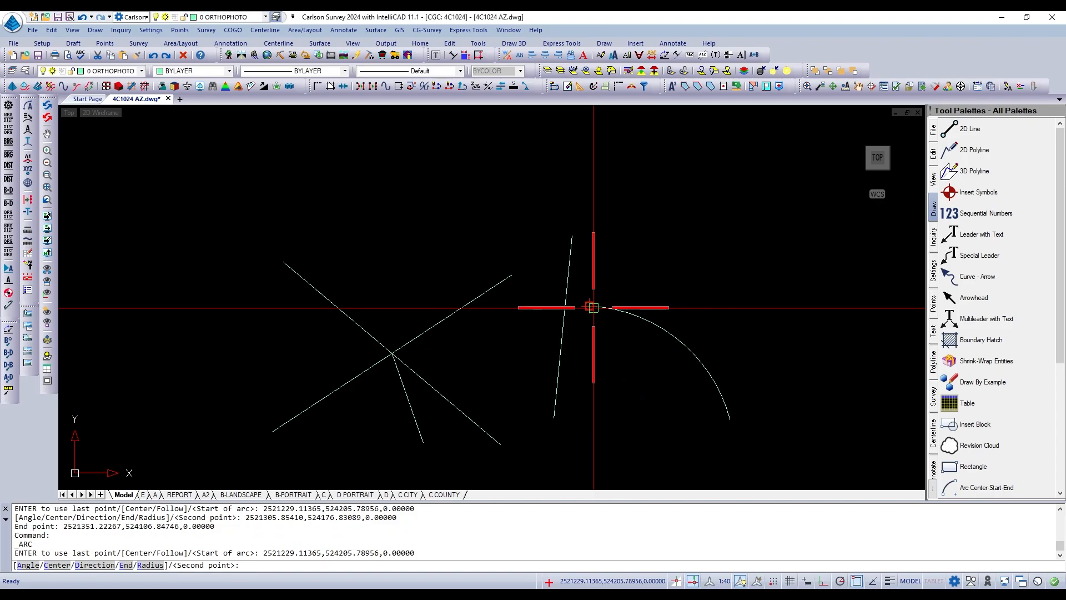
key("Escape")
key("Escape")
Stretch the arc's upper endpoint west past the near-vertical line, stopping short of the first diagonal's upper end.
left_click(596, 306)
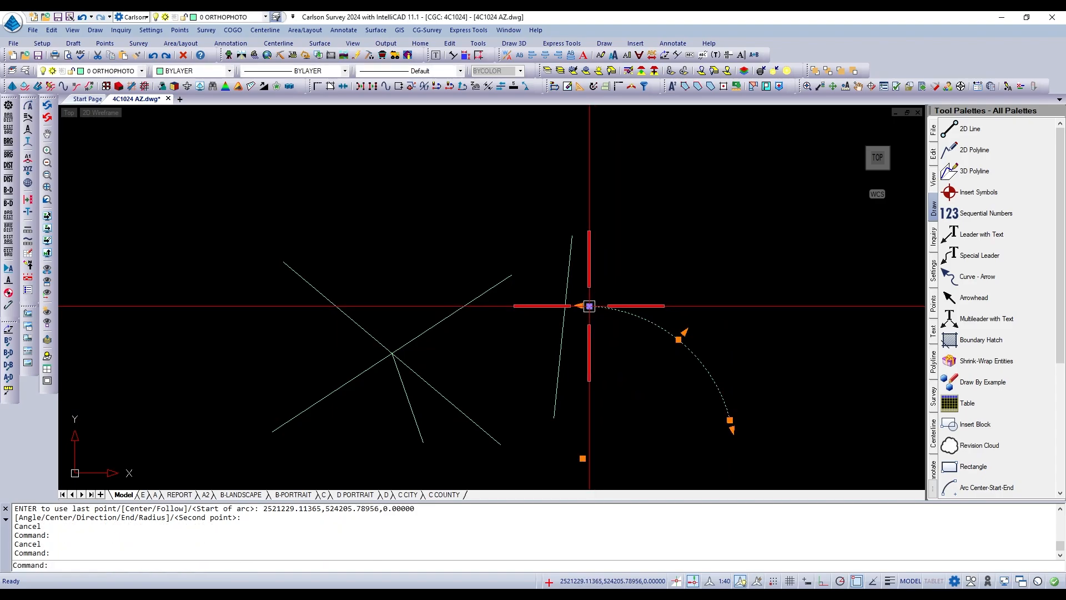
left_click(589, 306)
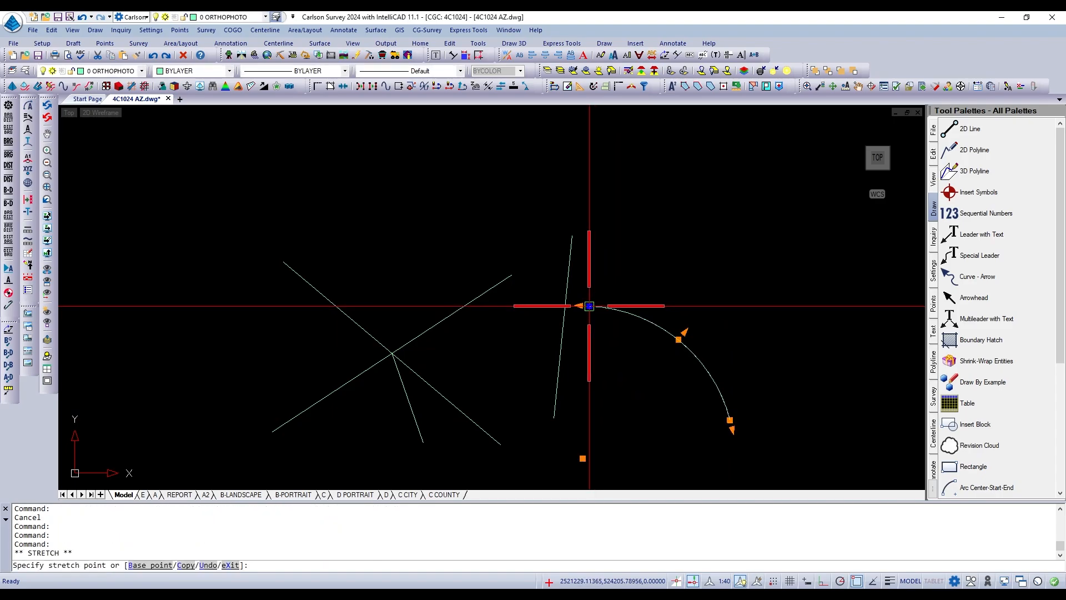
left_click(528, 294)
key("Escape")
key("Escape")
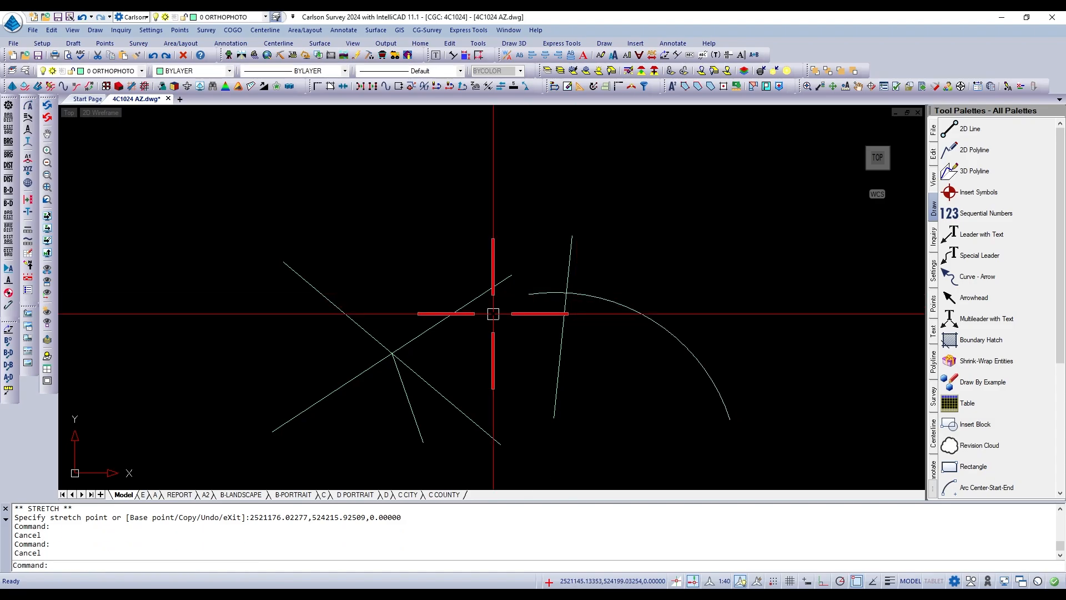
Stretch the first diagonal line's lower endpoint east so the line runs steeply across the lower part of the southeast-descending line.
left_click(367, 368)
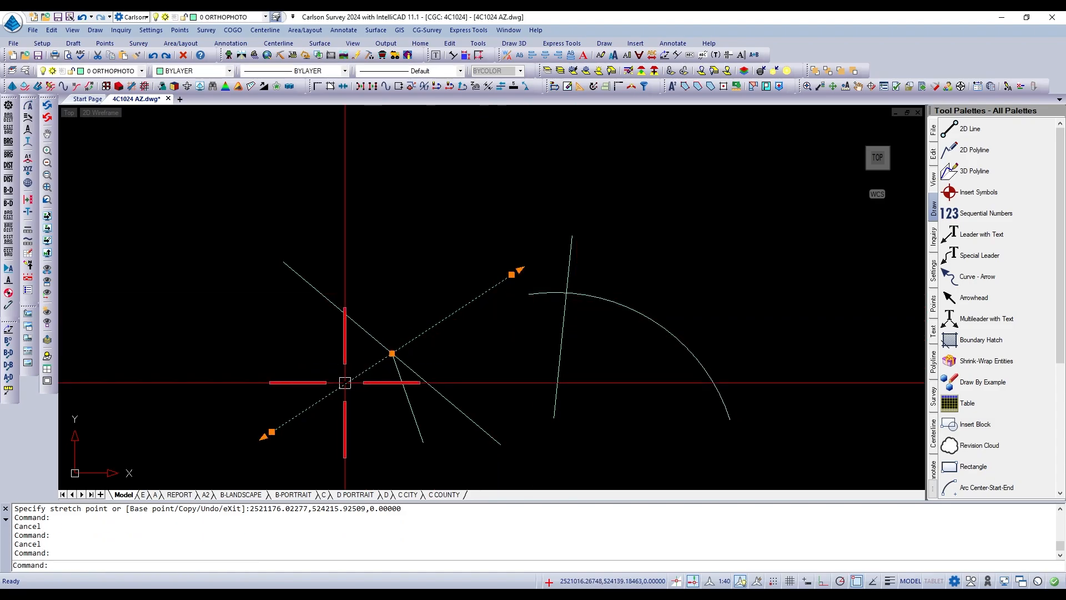
left_click(271, 431)
left_click(460, 462)
key("Escape")
key("Escape")
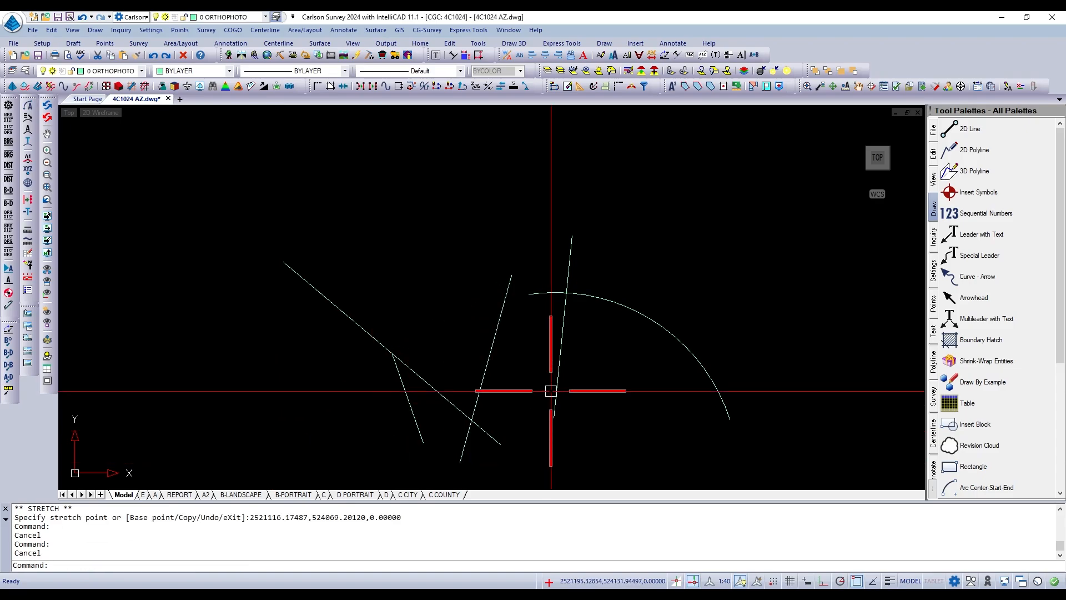
Draw a line from below the arc's west end to the apparent intersection of the arc and the steep diagonal line.
type("l")
key("Return")
left_click(539, 386)
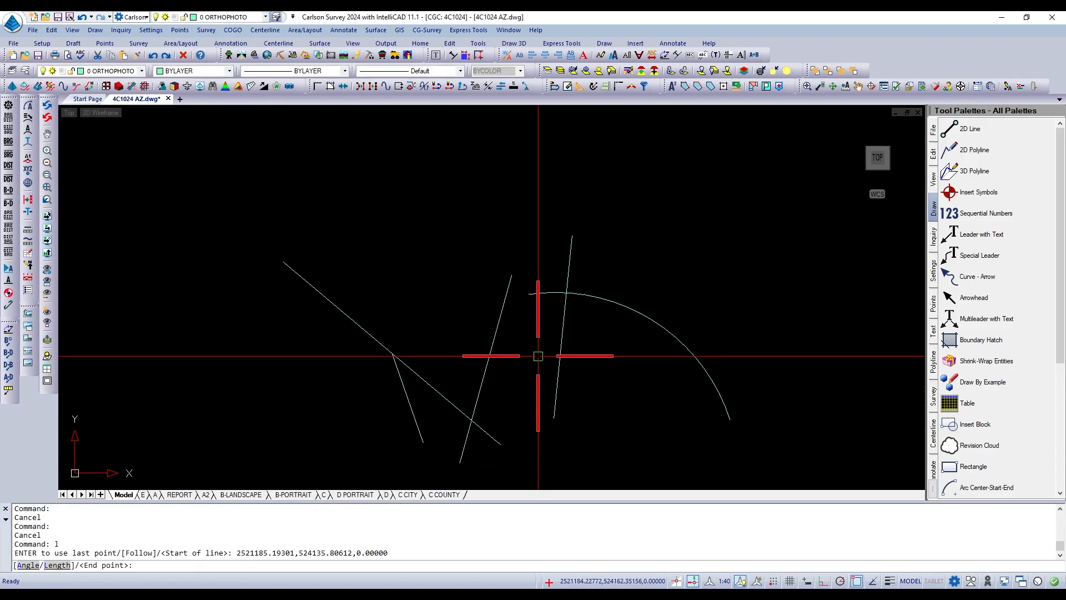
right_click(485, 243, "shift")
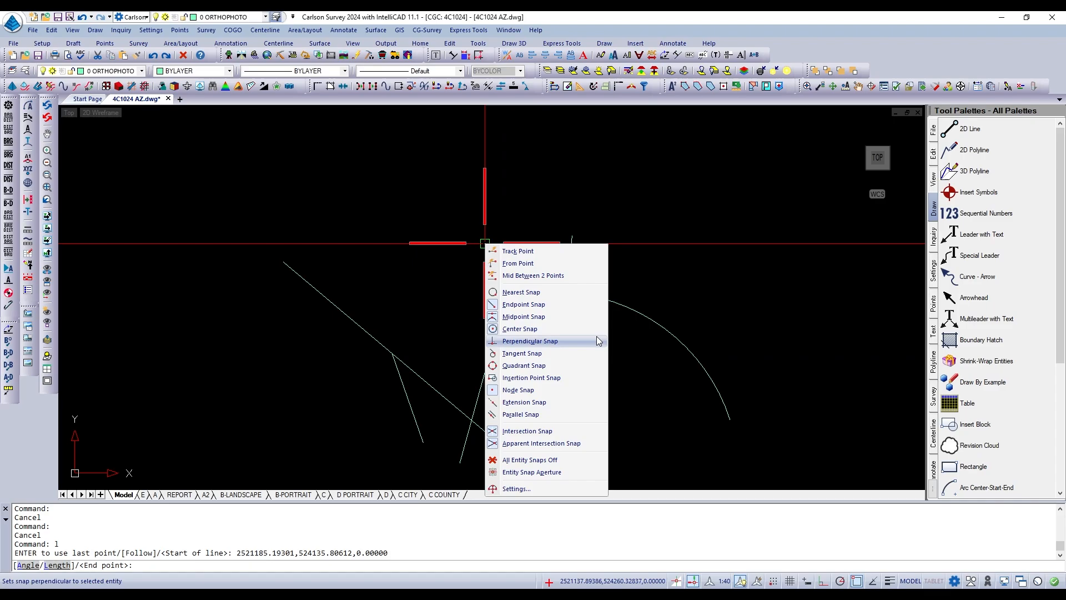
left_click(538, 445)
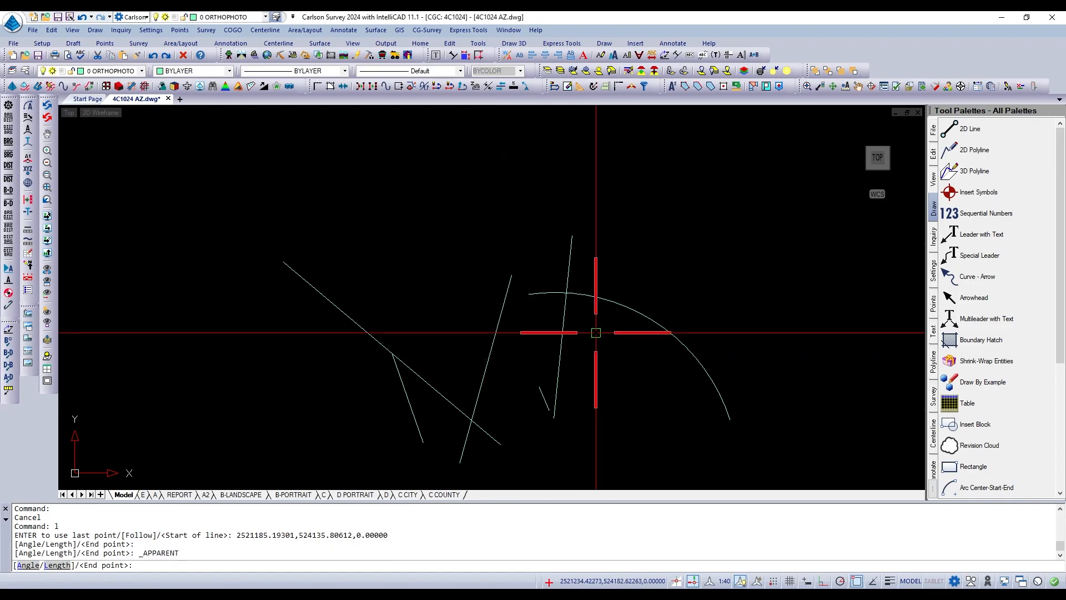
left_click(595, 297)
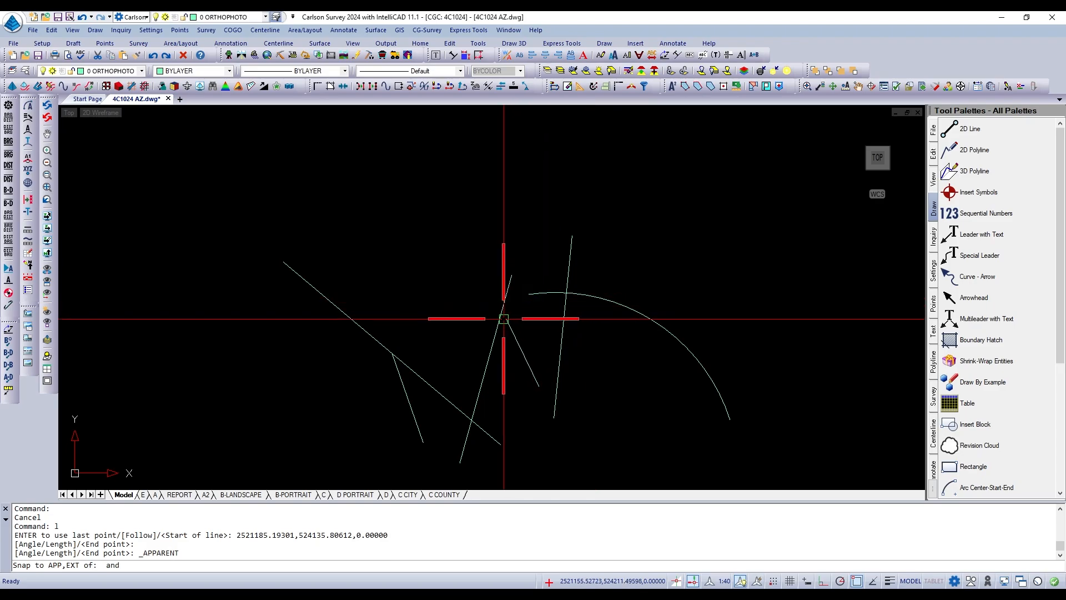
left_click(500, 318)
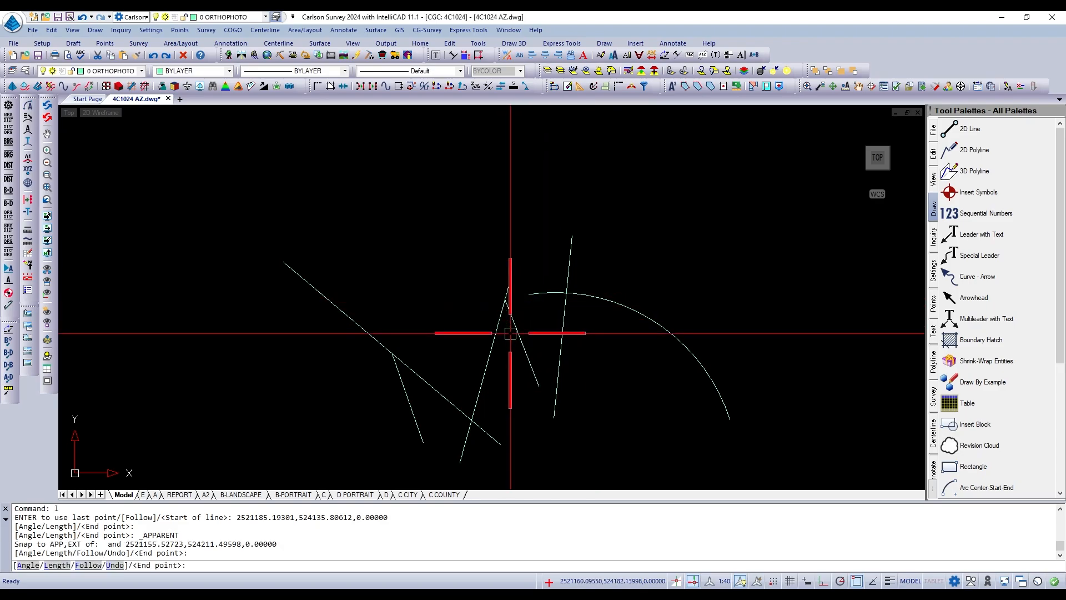
key("Return")
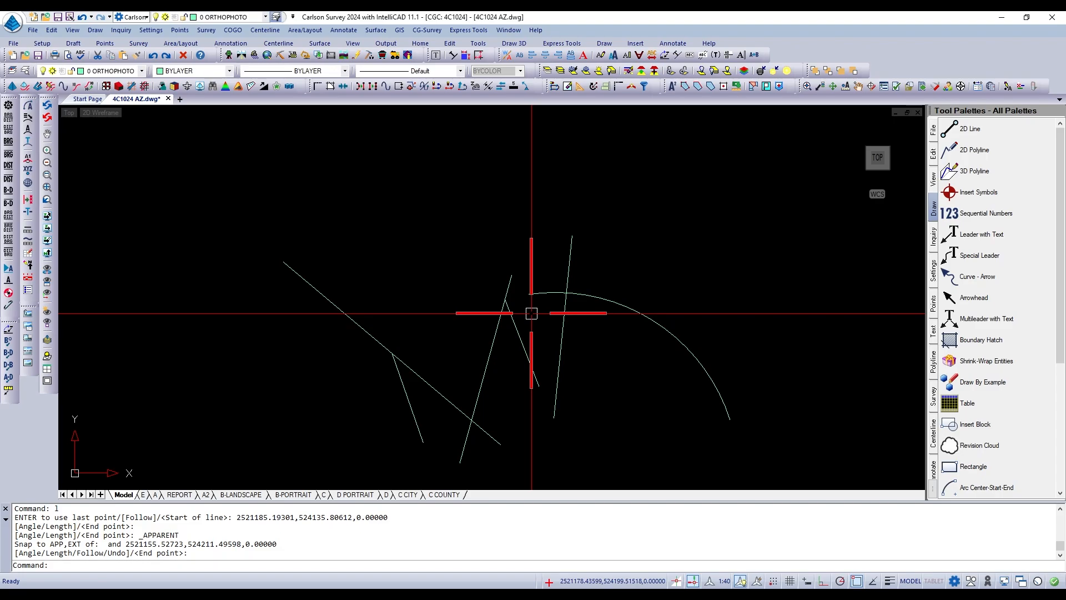
Extend the arc's west end to the steep diagonal line as the boundary, and check where it meets the snapped line.
type("EX")
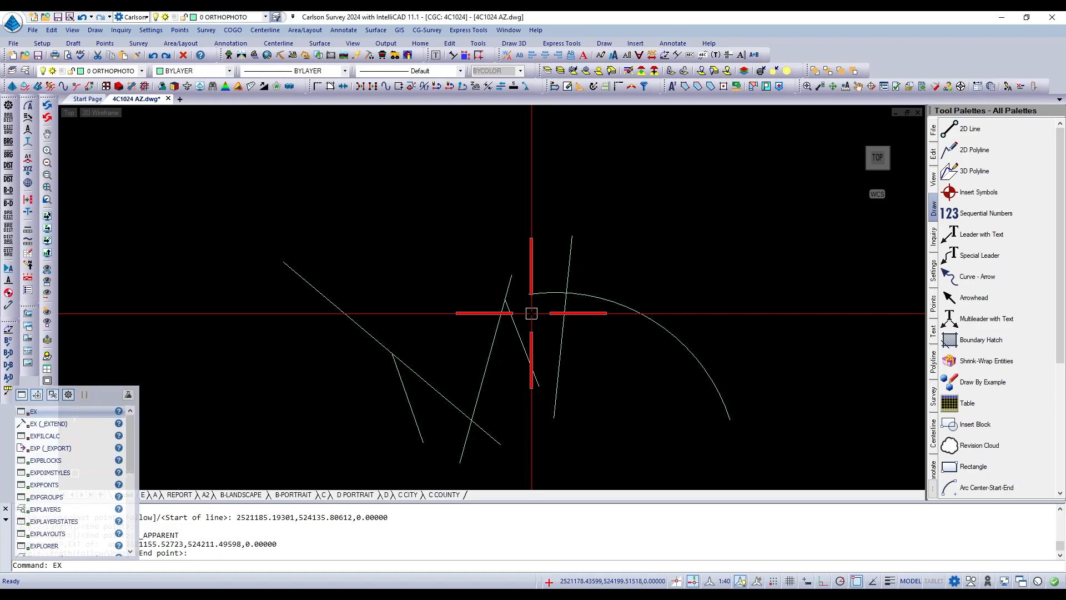
key("Return")
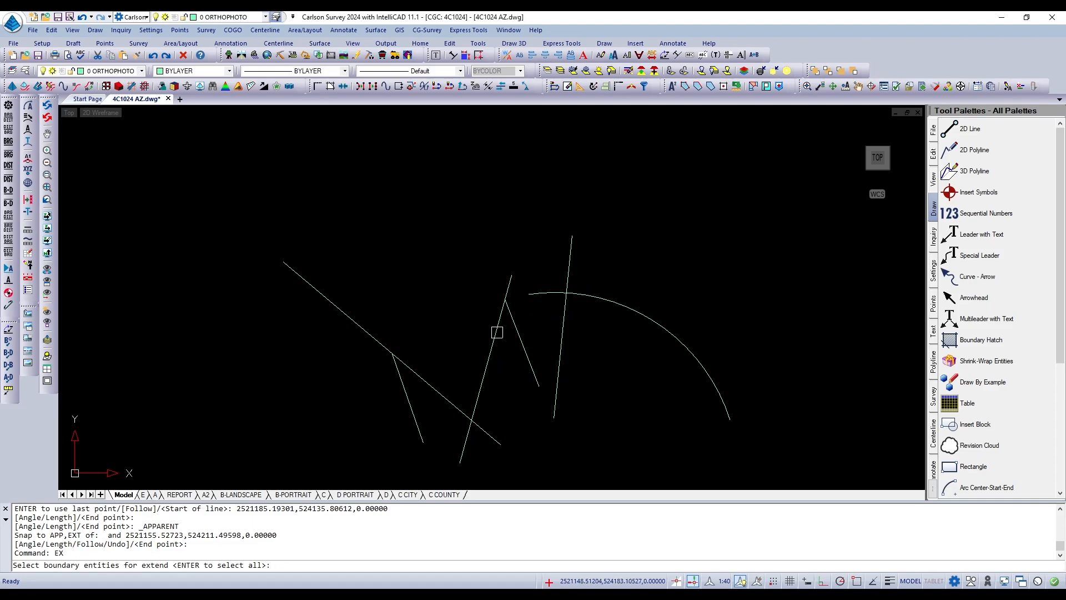
left_click(493, 327)
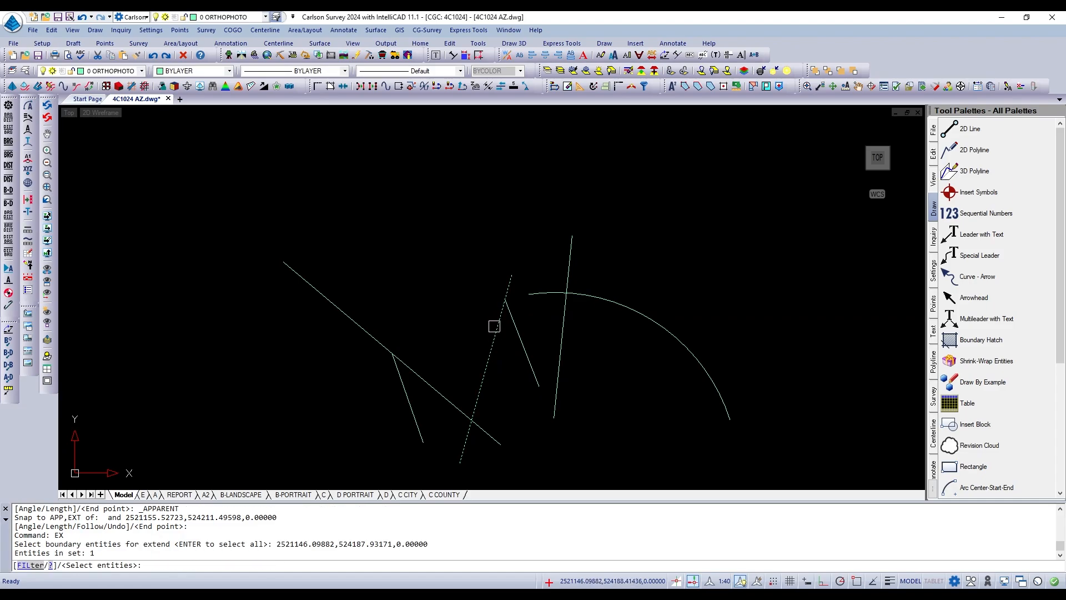
key("Return")
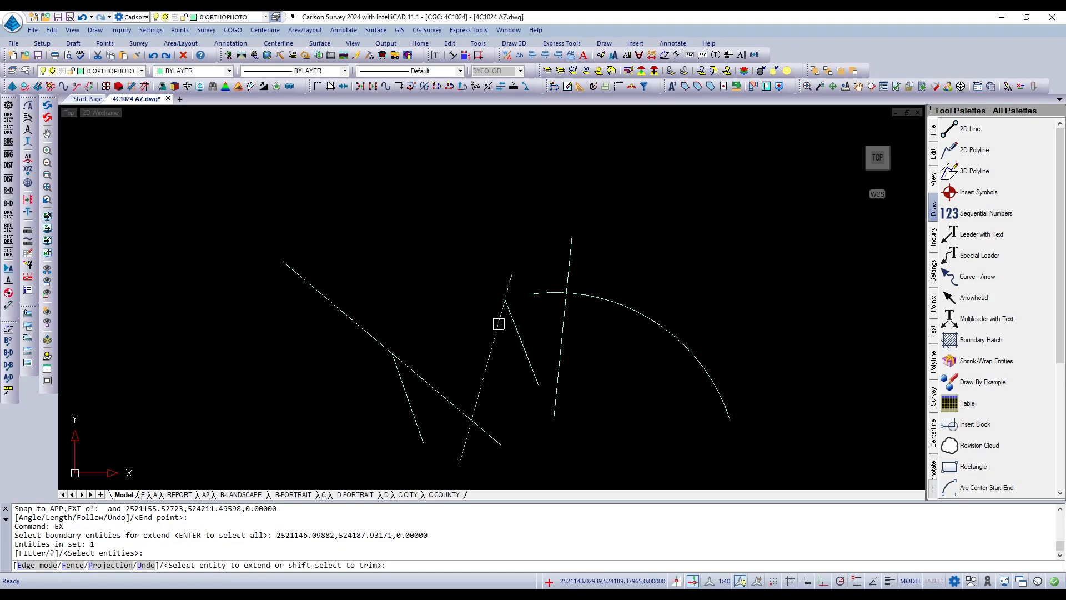
left_click(544, 296)
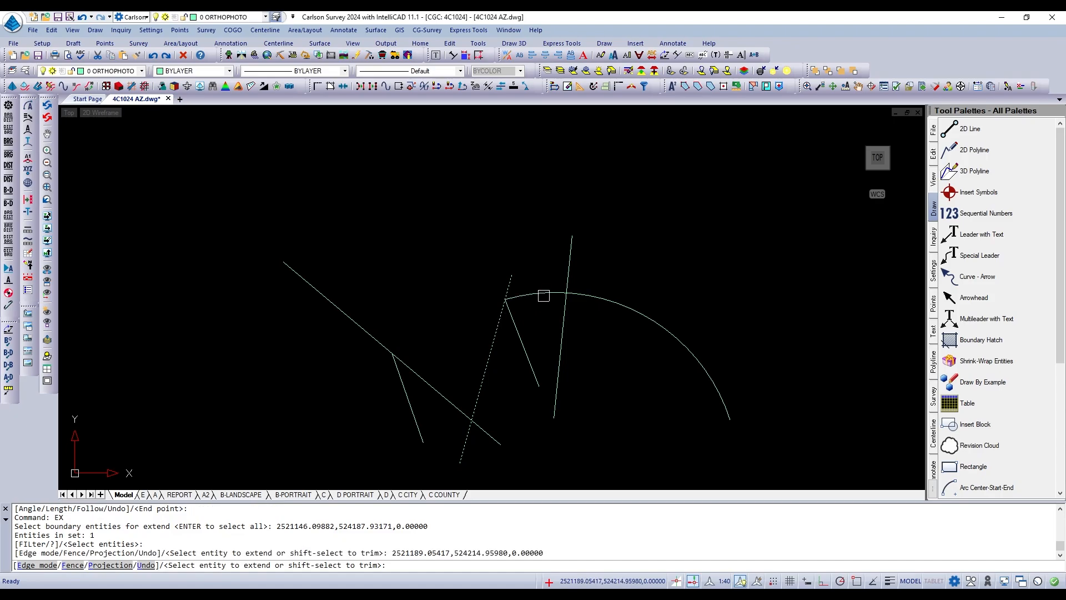
key("Return")
scroll(500, 300, "up", 6)
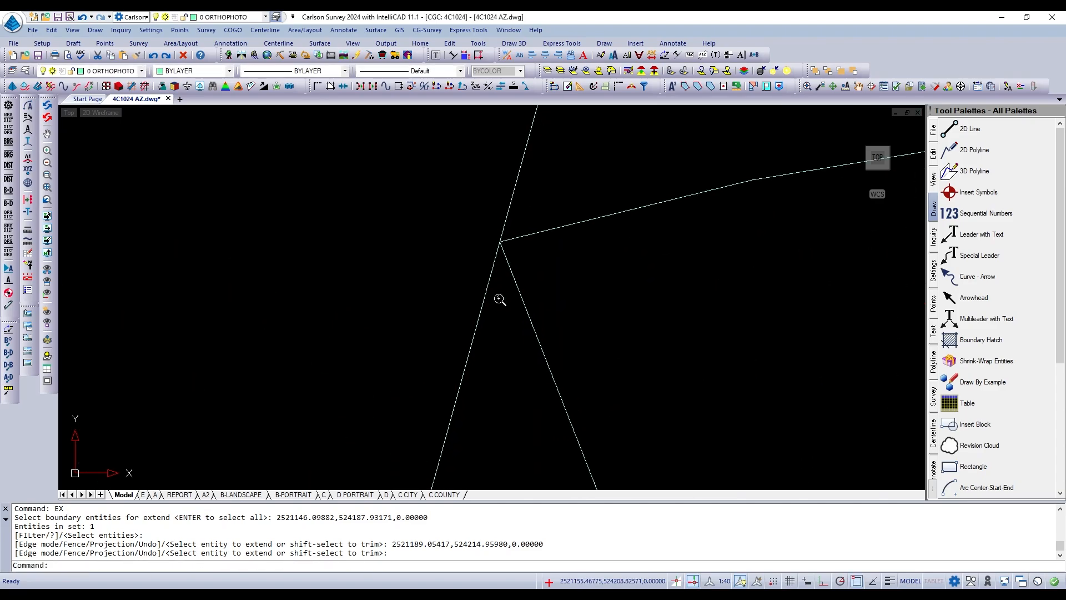
scroll(525, 250, "down", 3)
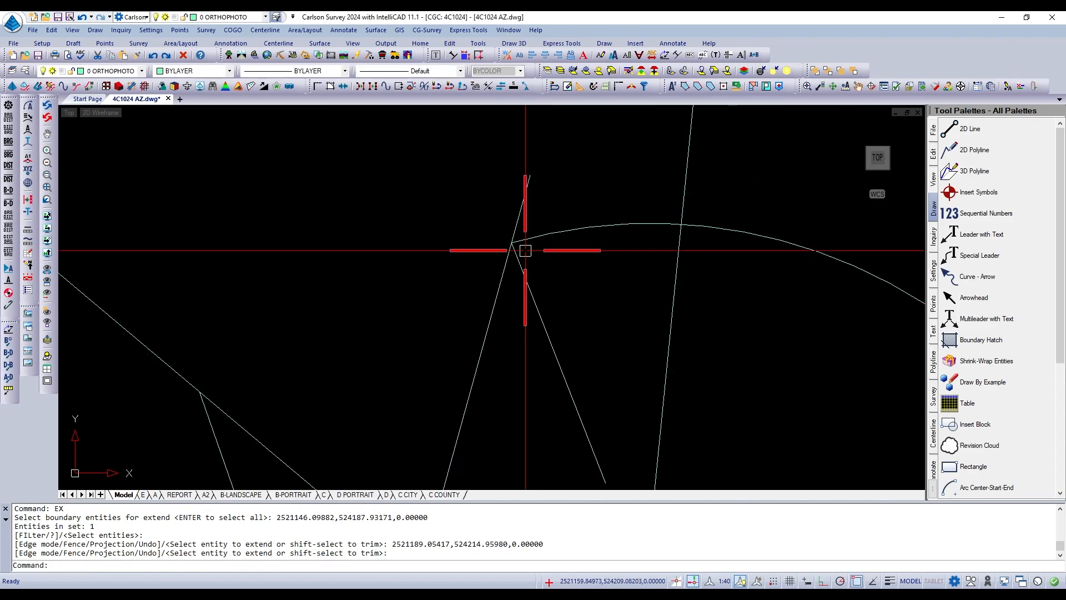
scroll(526, 250, "down", 3)
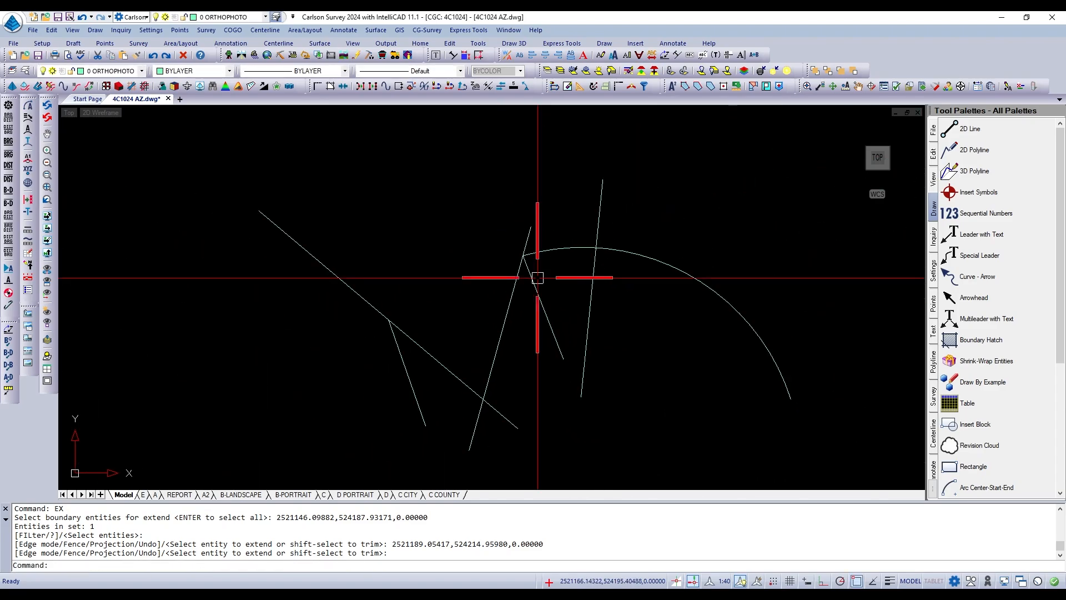
Erase all the lines and the arc from the drawing.
key("Escape")
type("e")
key("Return")
left_click(683, 191)
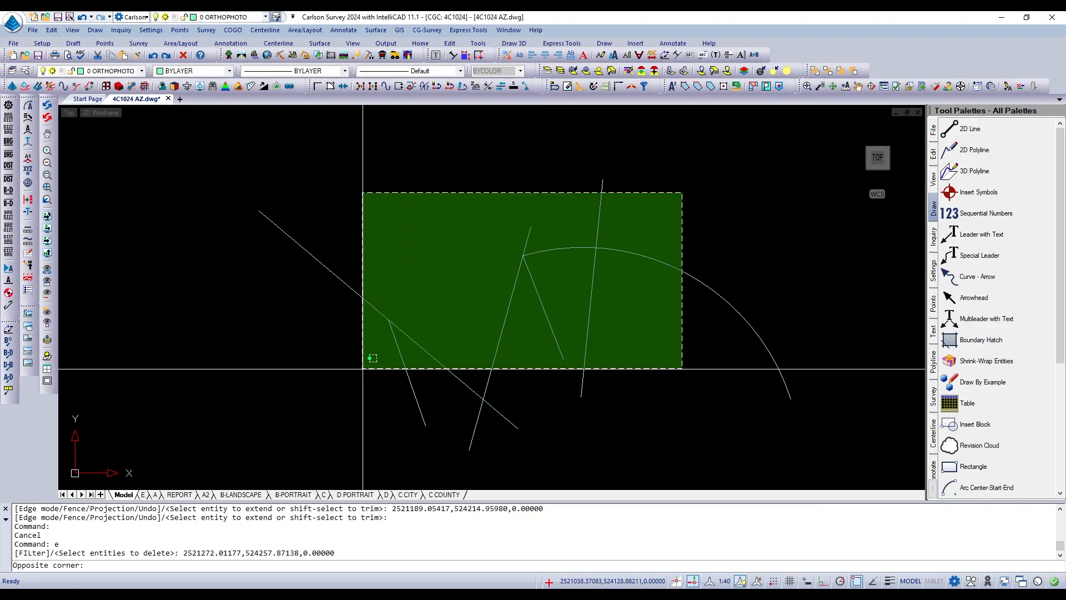
left_click(362, 368)
key("Return")
Draw a steep line about 116 units long, descending southeast from the upper middle of the empty drawing.
type("l")
key("Return")
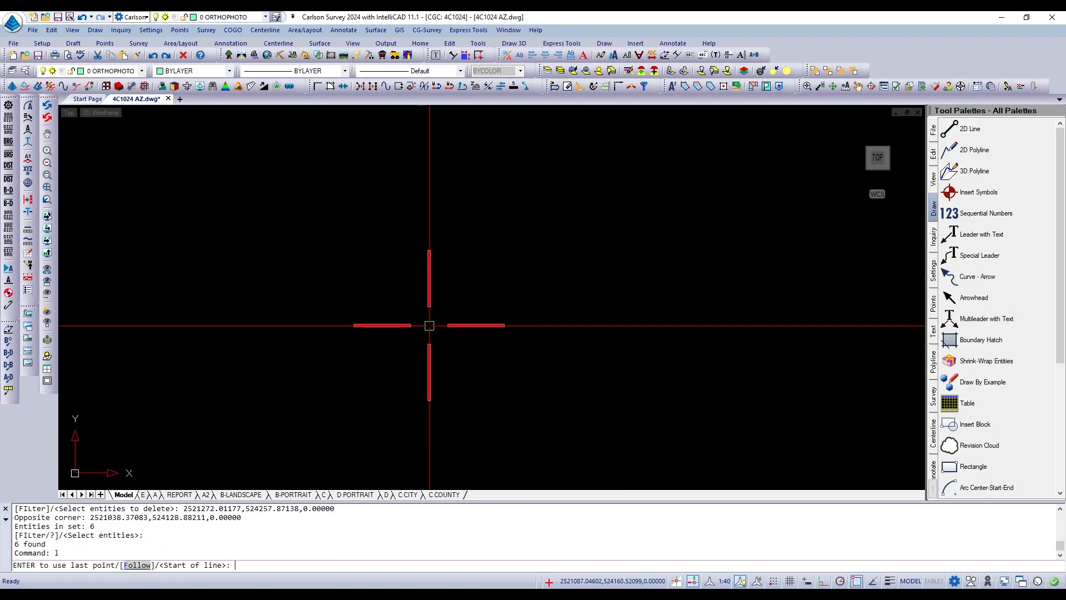
left_click(511, 201)
left_click(582, 343)
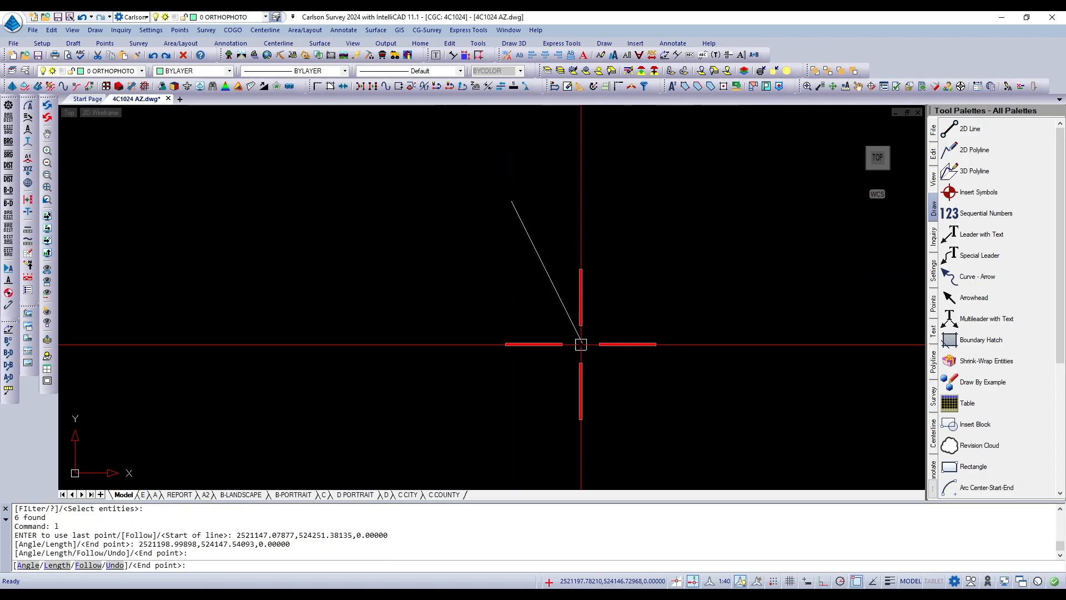
key("Return")
Draw a second line about 93 units long, rising northeast toward the steep line and stopping short of it.
left_click(312, 376)
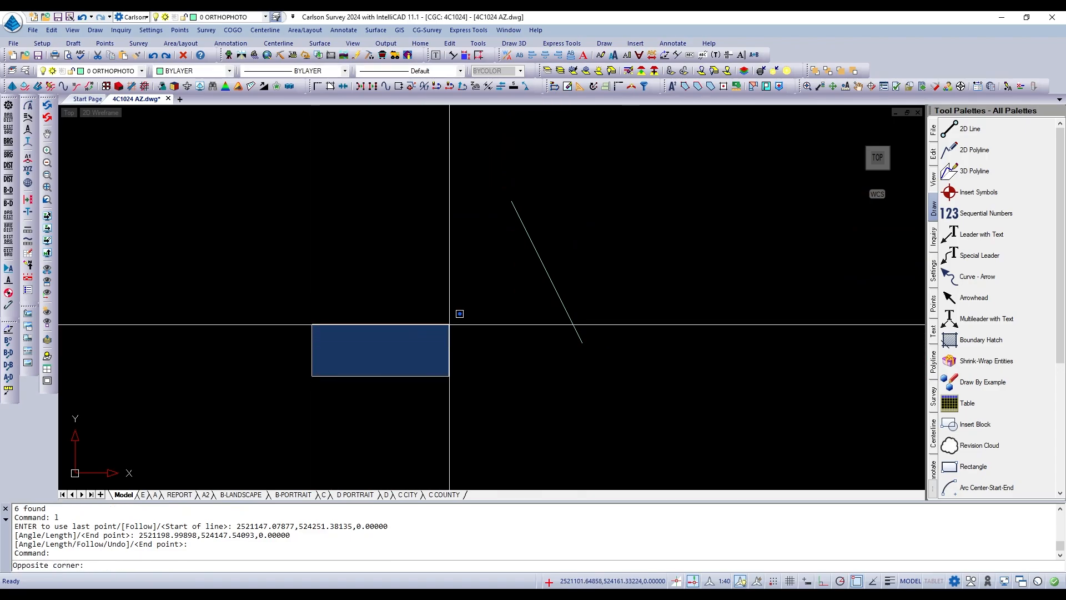
key("Escape")
key("Return")
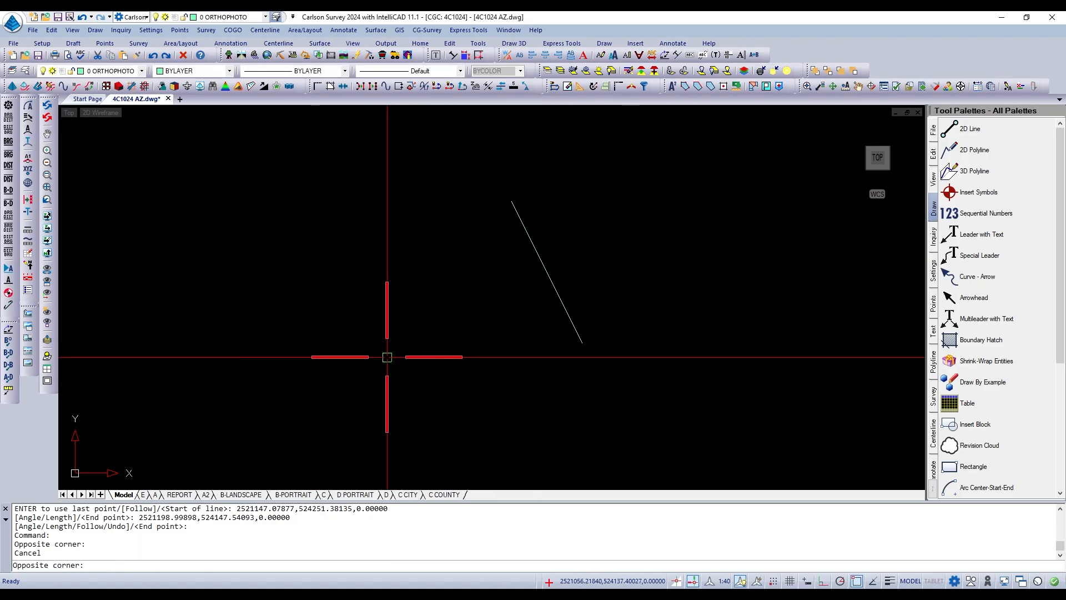
left_click(374, 362)
left_click(483, 300)
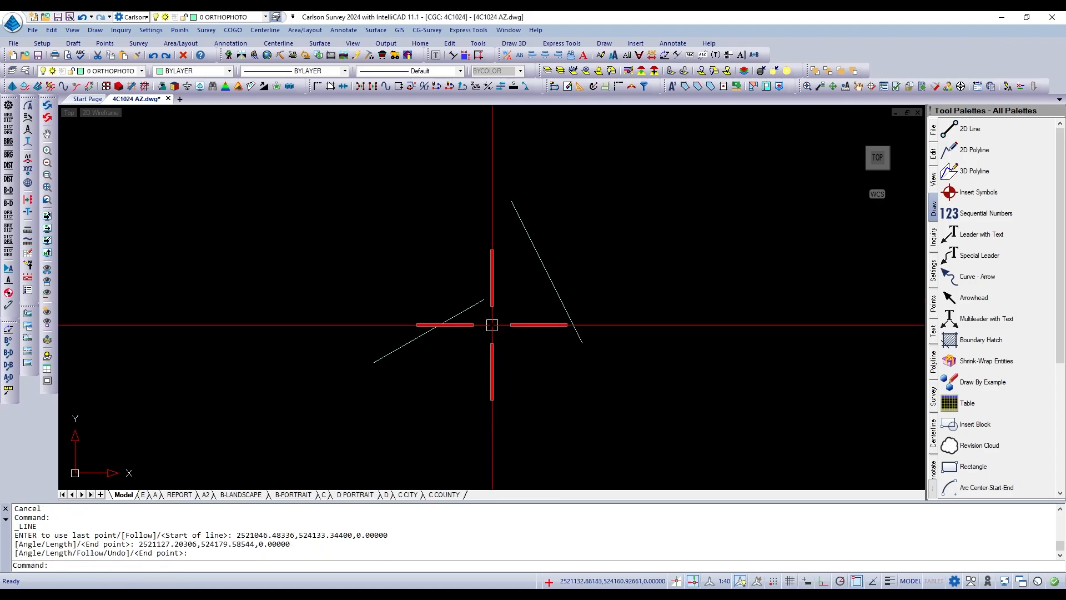
key("Return")
Extend the rising line's upper end to the steep line, using the steep line as the boundary.
type("ex")
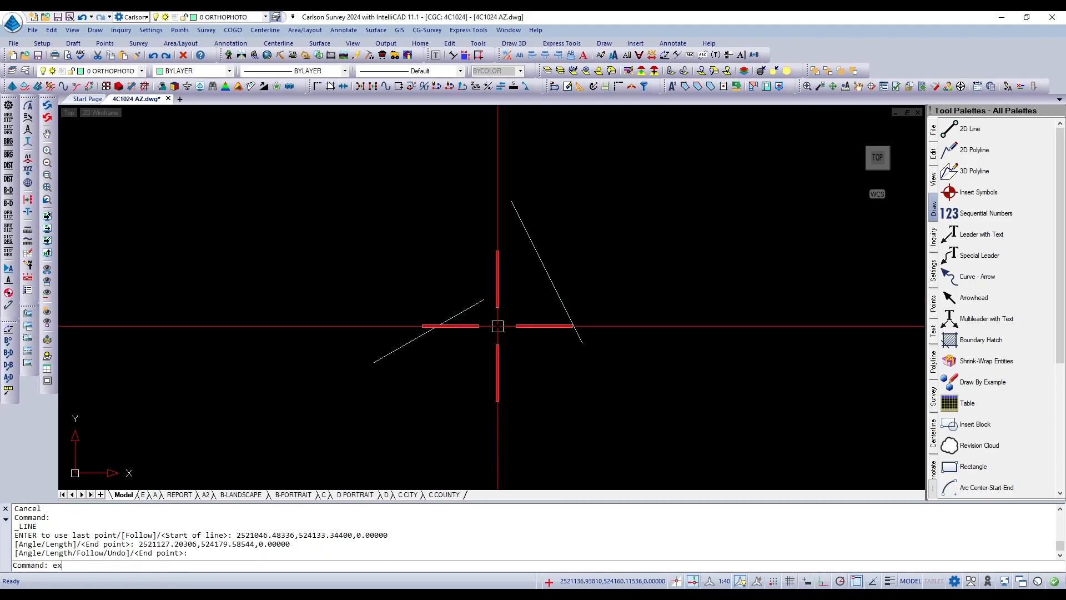
key("Return")
left_click(540, 255)
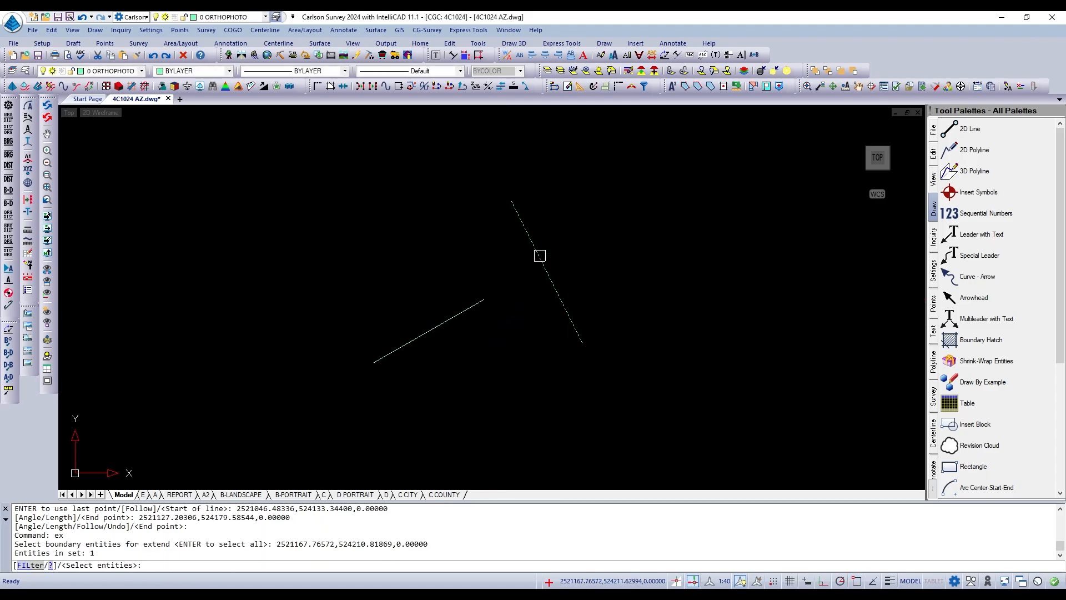
key("Return")
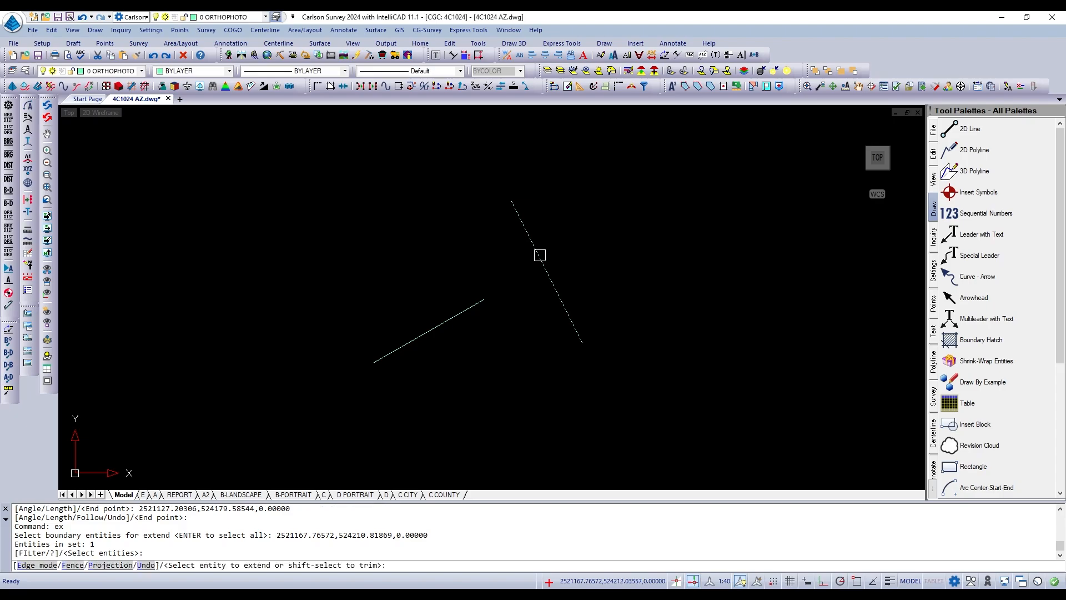
left_click(476, 305)
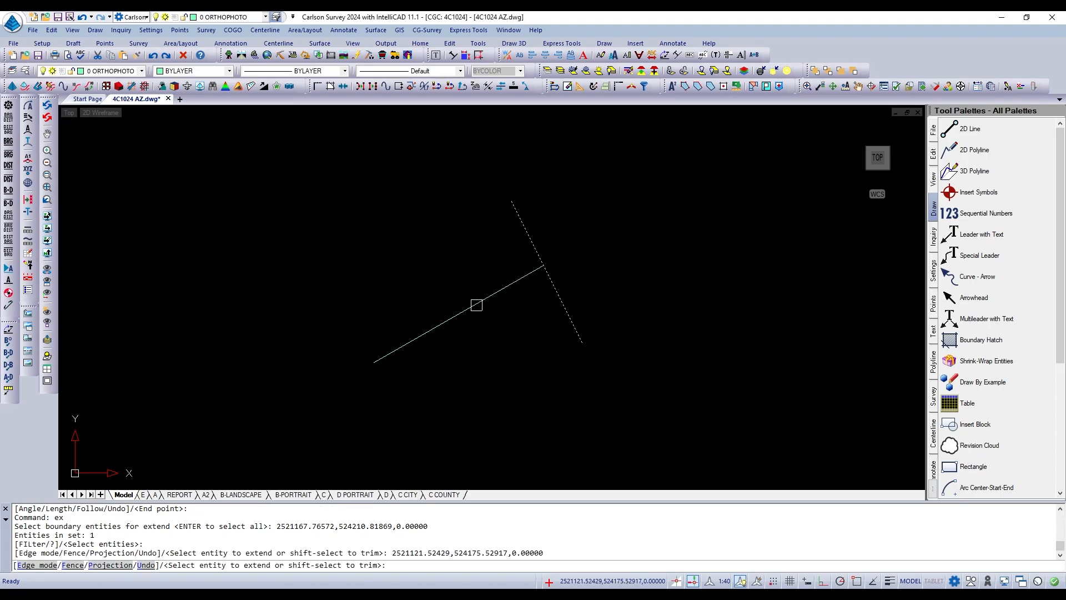
key("Return")
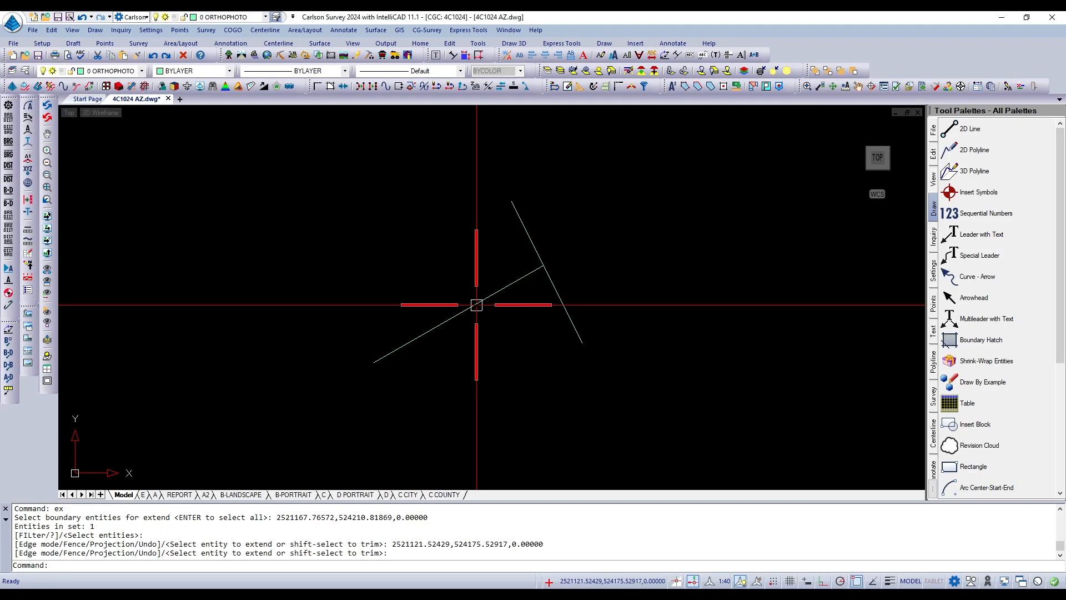
Trim the steep line's upper part with the extended line as the cutting edge, and undo the trim.
type("tr")
key("Return")
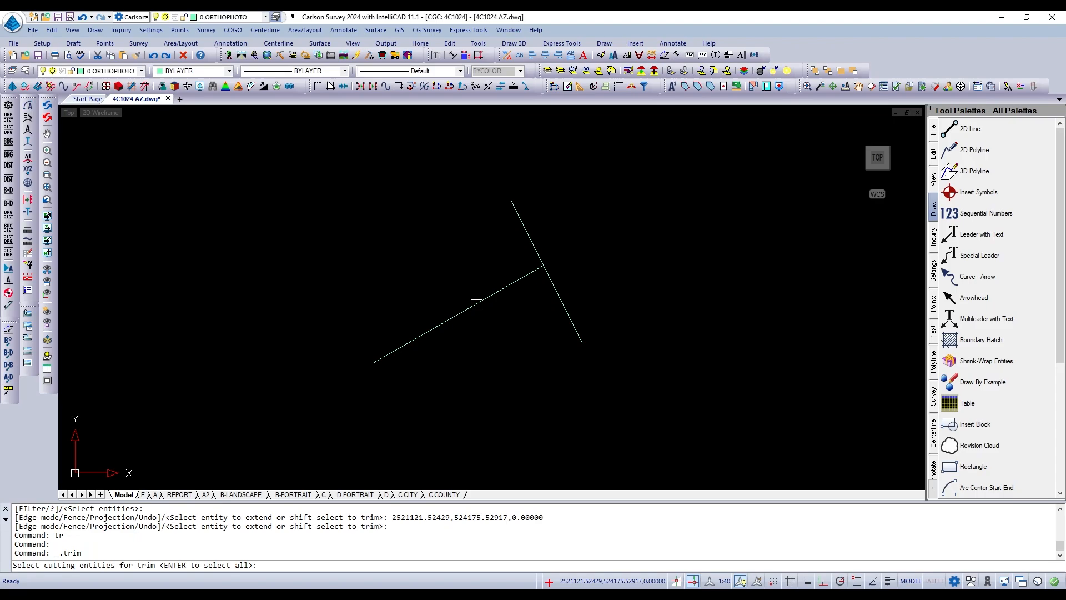
left_click(526, 274)
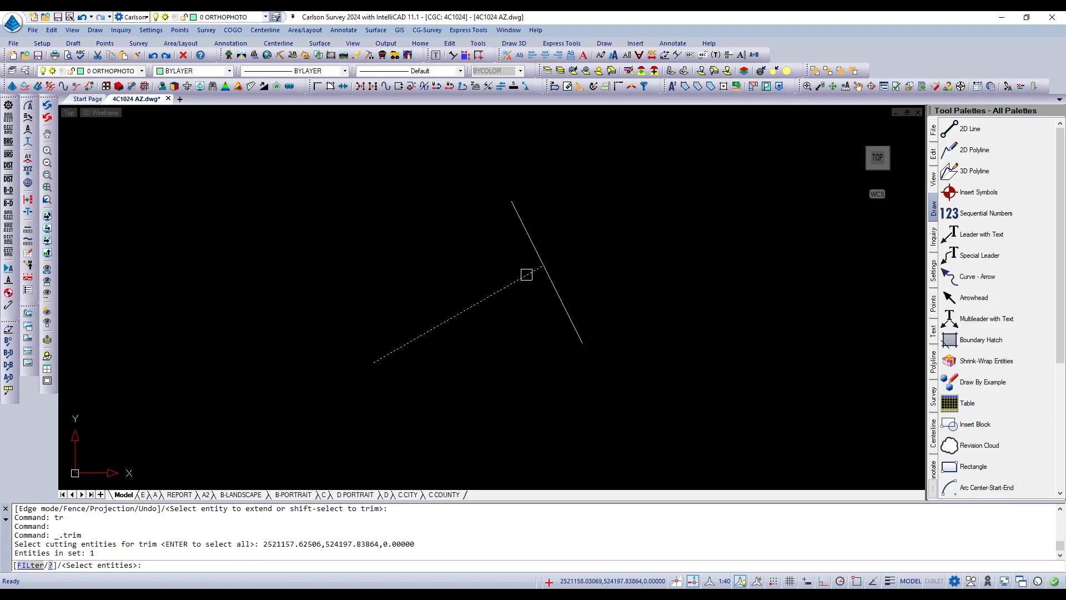
key("Return")
left_click(529, 238)
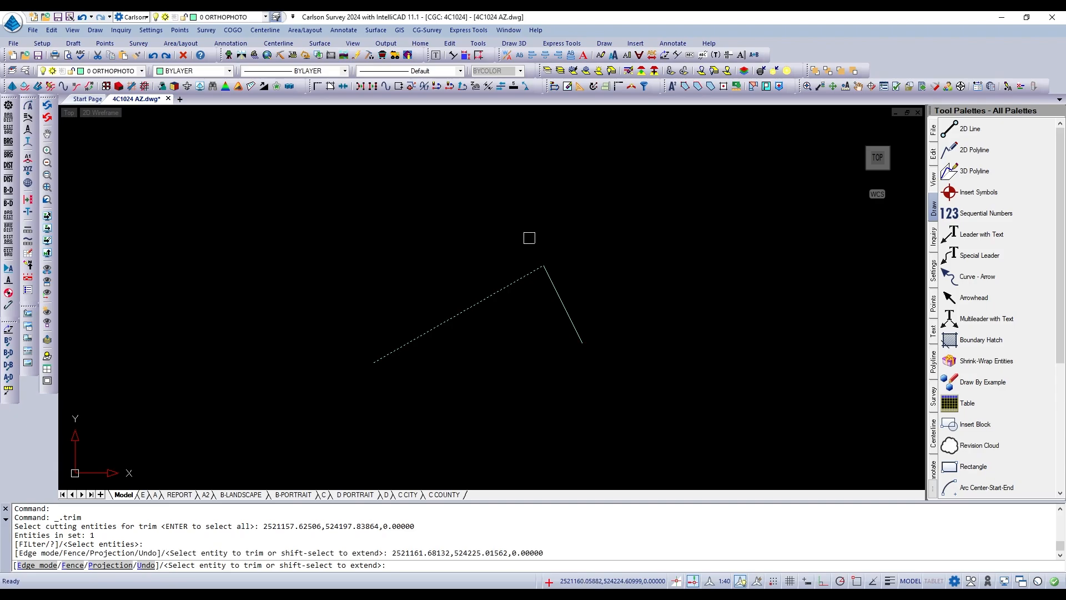
key("Return")
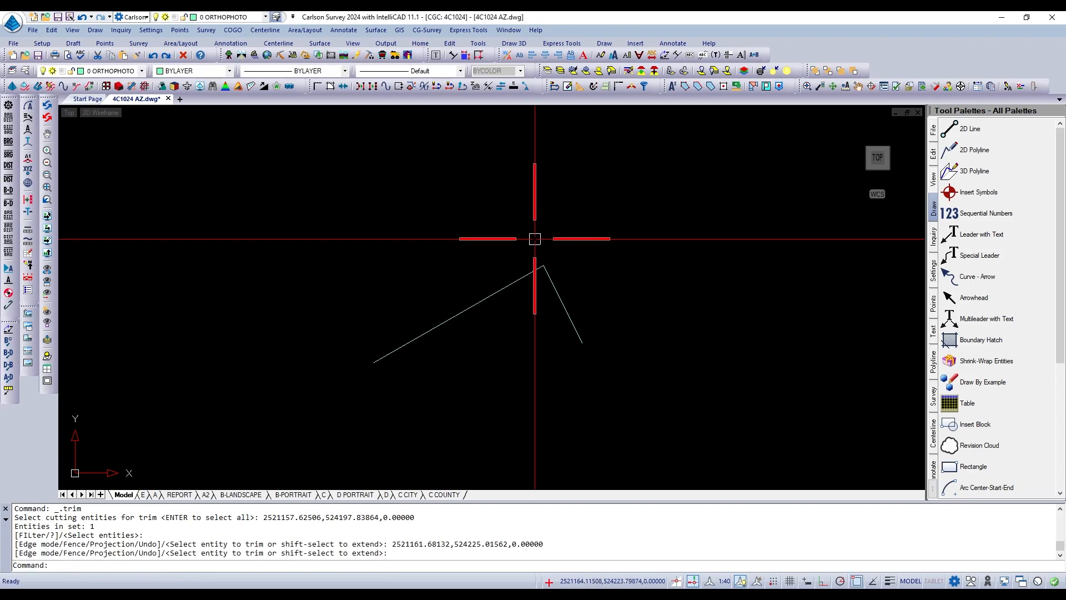
type("u")
key("Return")
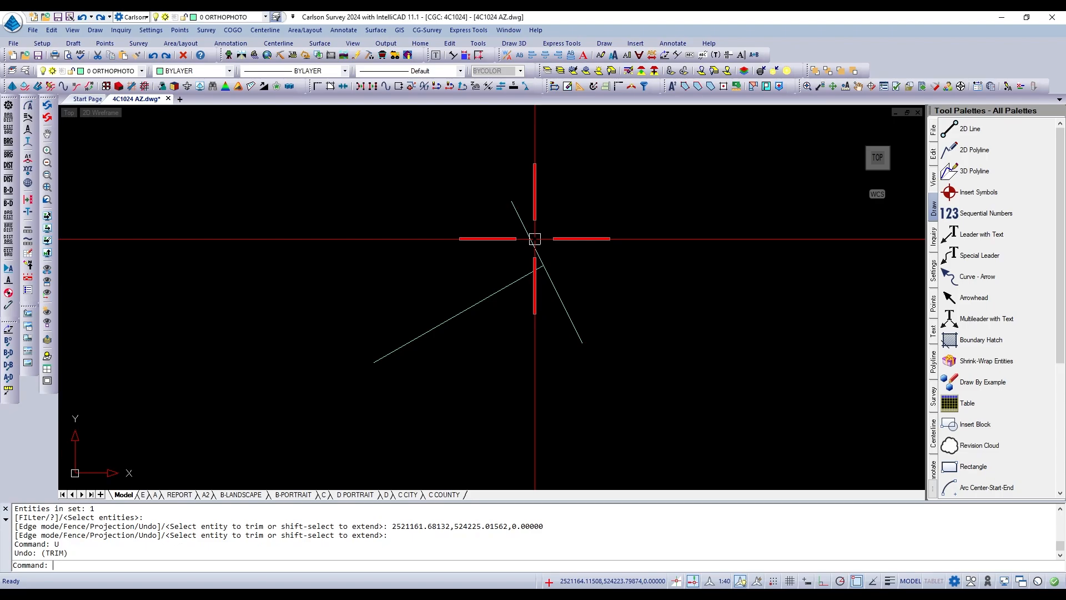
Erase both lines from the drawing.
key("Escape")
type("e")
key("Return")
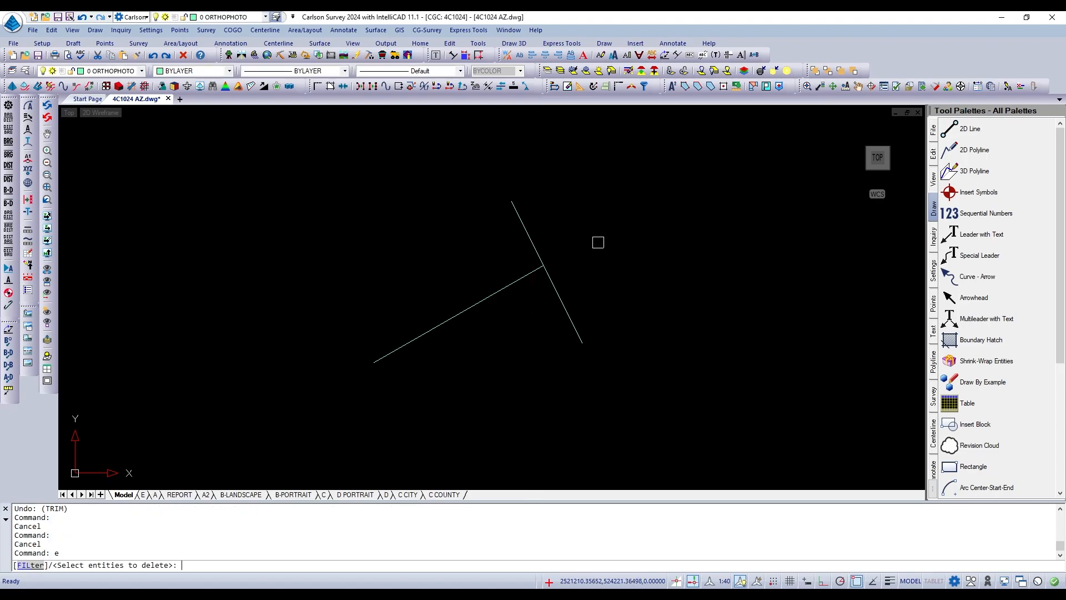
left_click(597, 245)
left_click(434, 314)
key("Return")
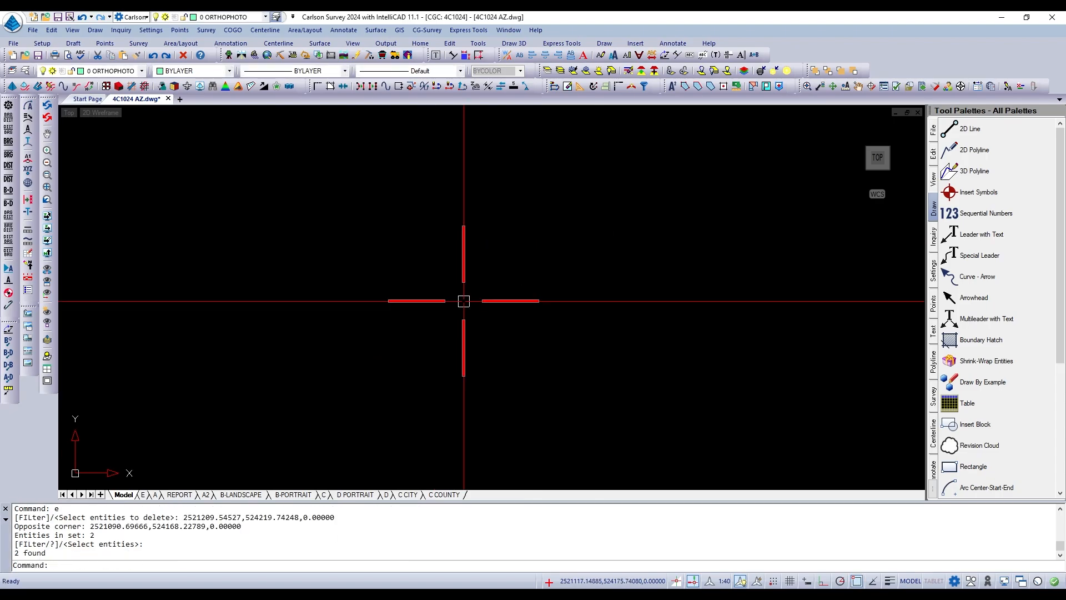
Draw two lines rising toward each other with a gap between them, the western about 114 and the eastern about 140 units long.
type("l")
key("Return")
left_click(393, 354)
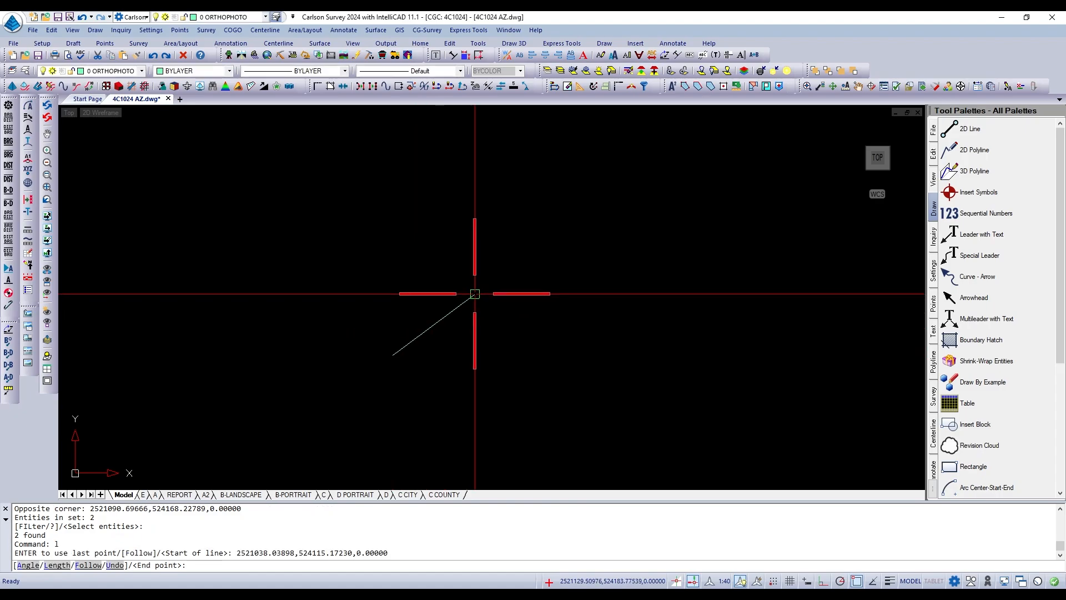
left_click(475, 293)
key("Return")
key("Return")
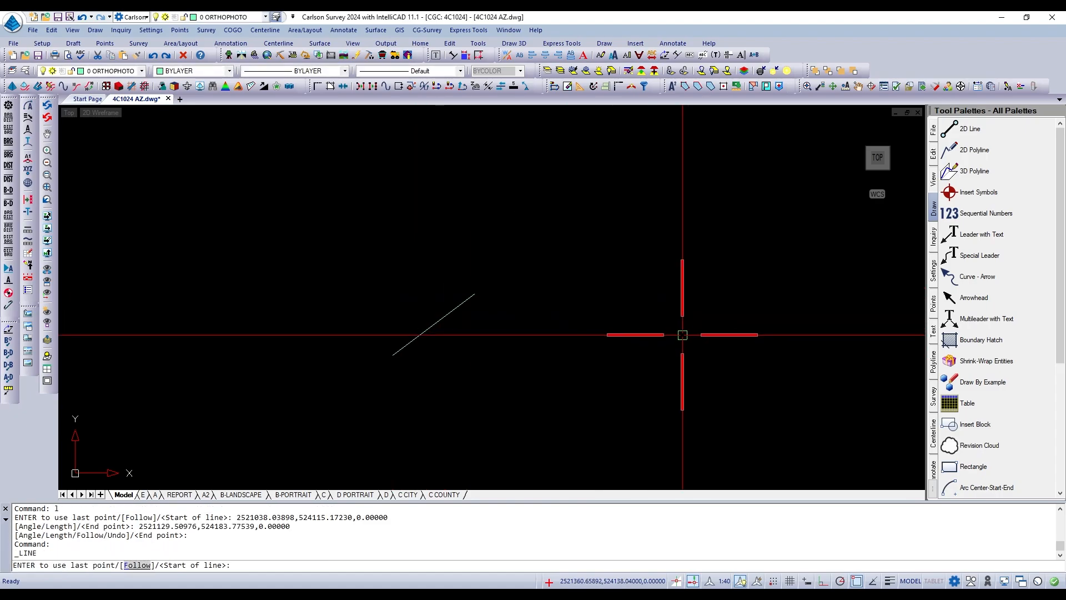
left_click(683, 358)
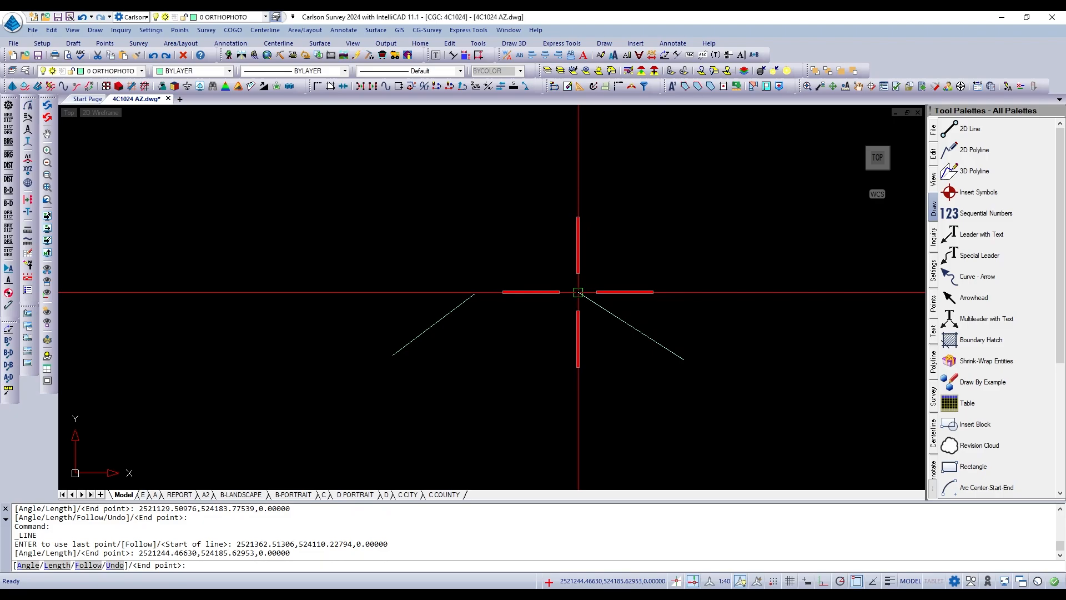
key("Return")
Fillet the two lines with radius 0 in Trim mode so their upper ends join in a sharp corner.
scroll(672, 300, "up", 1)
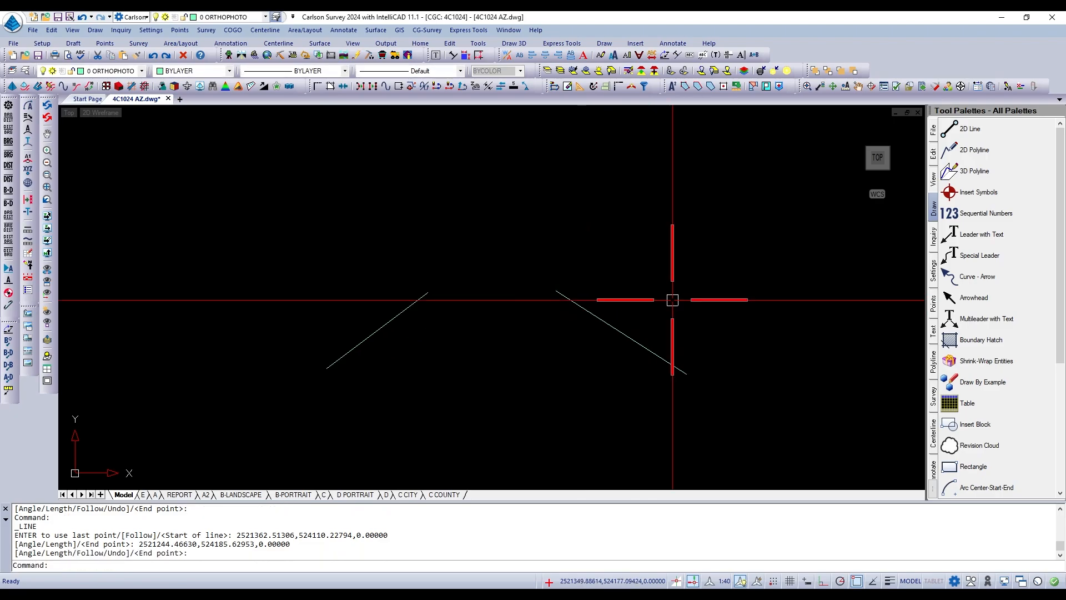
scroll(672, 299, "up", 1)
scroll(673, 300, "down", 1)
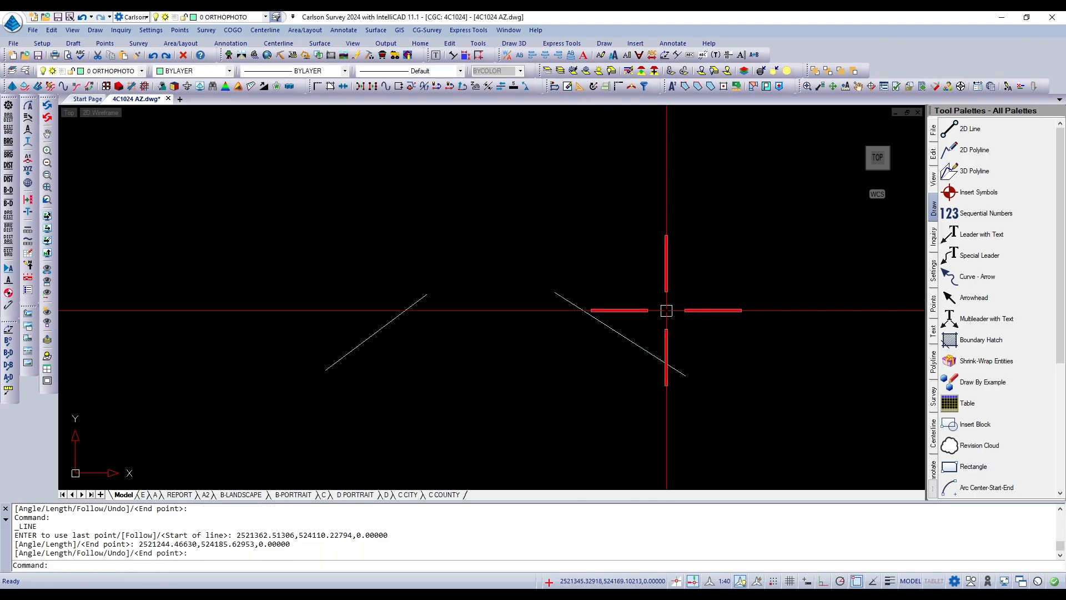
scroll(636, 301, "up", 2)
scroll(636, 301, "down", 1)
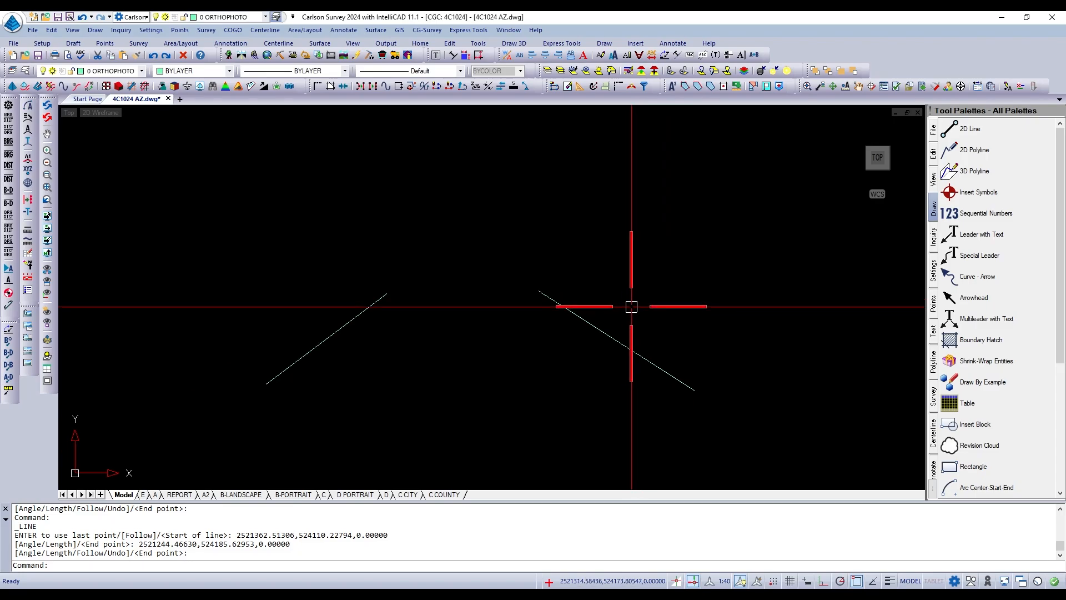
type("f")
key("Return")
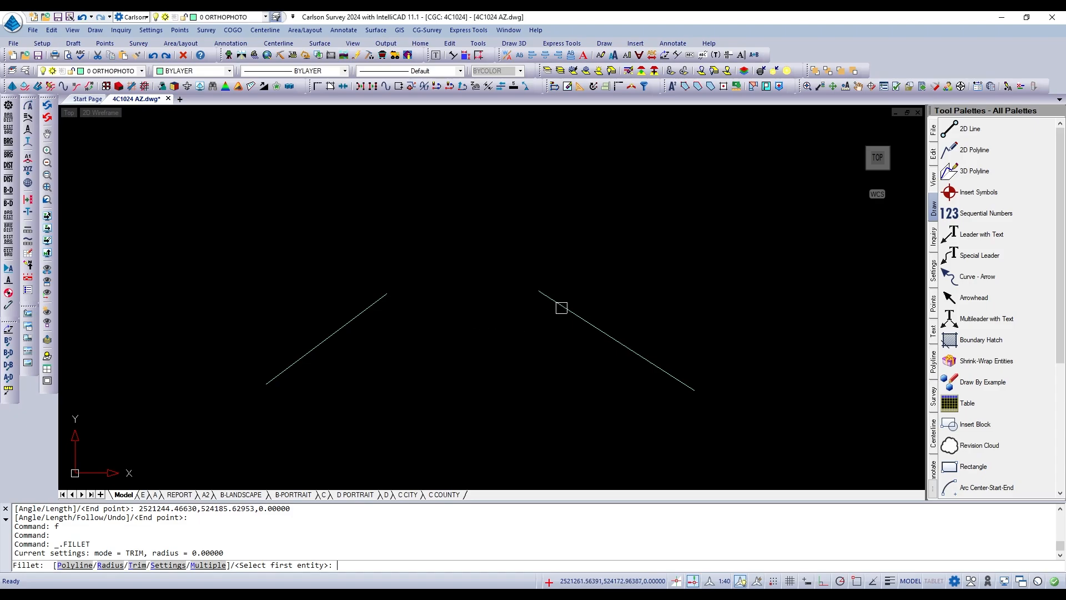
left_click(364, 309)
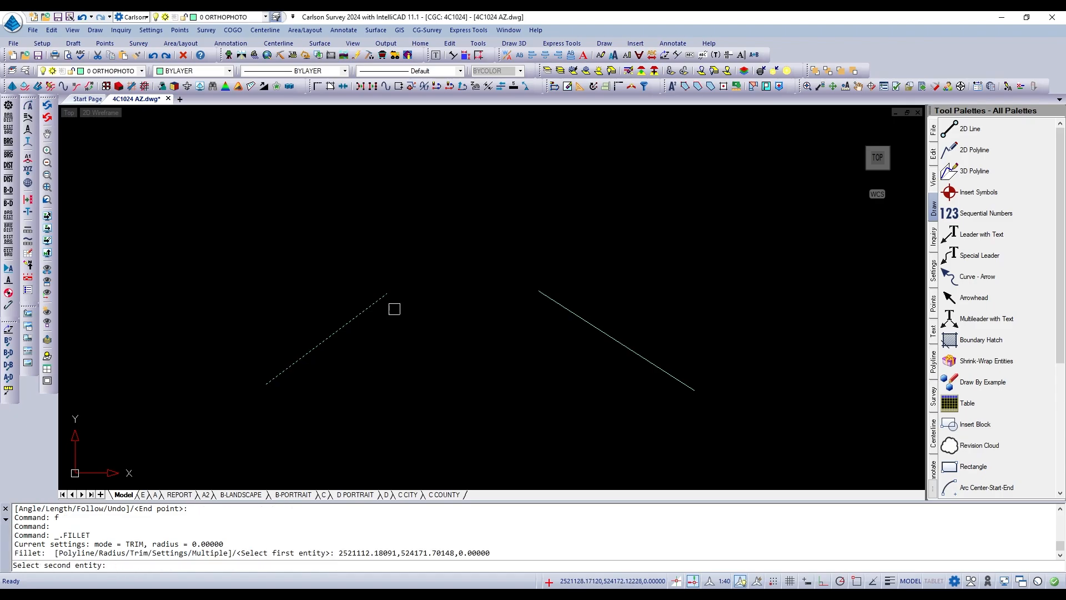
left_click(555, 300)
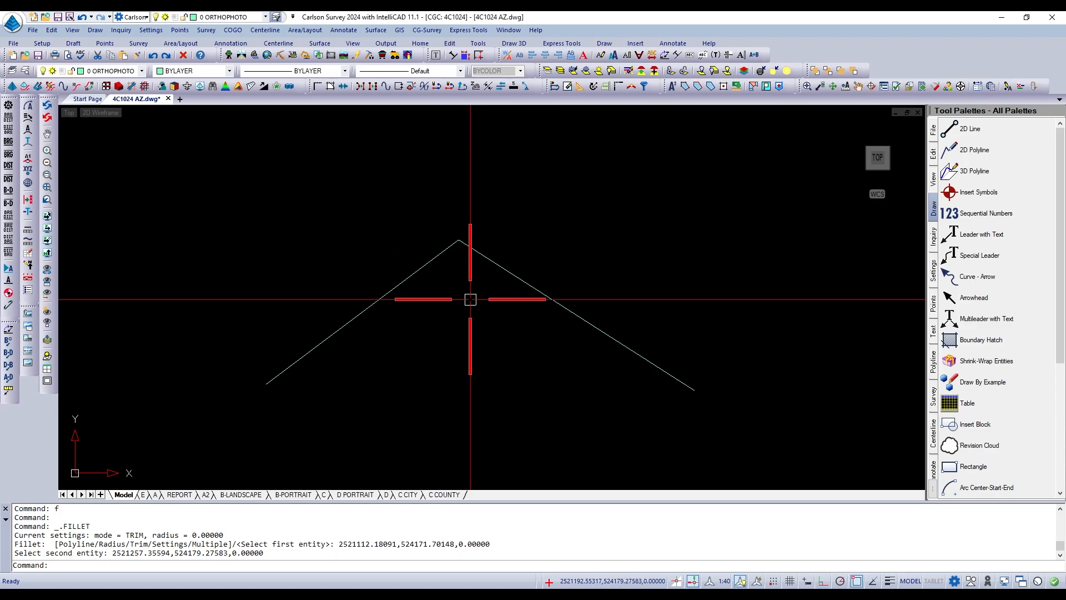
Fillet the corner between the two joined lines with a radius of 50.
type("f")
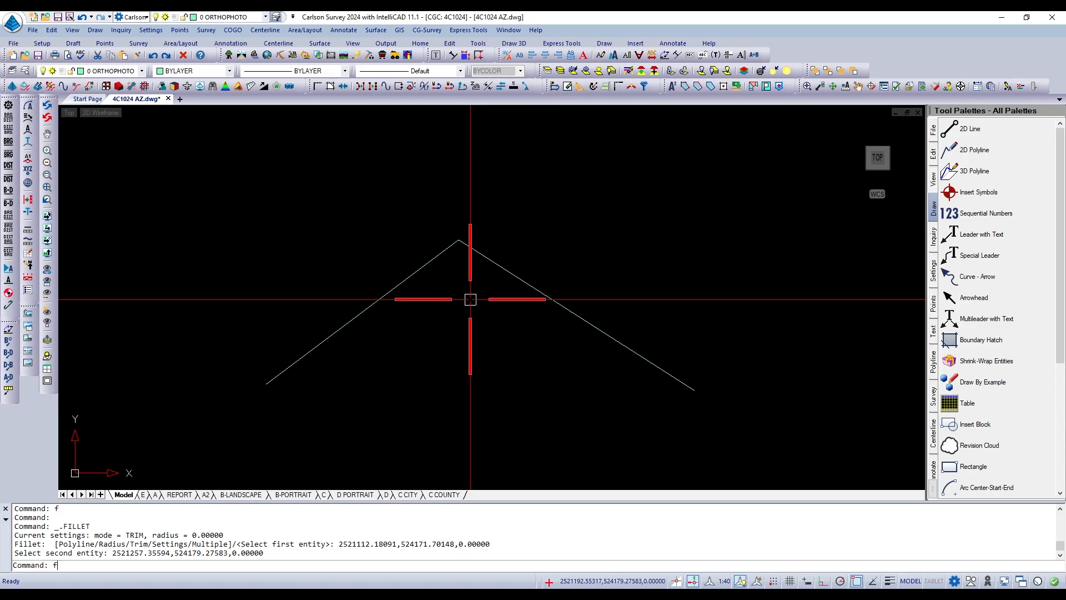
key("Return")
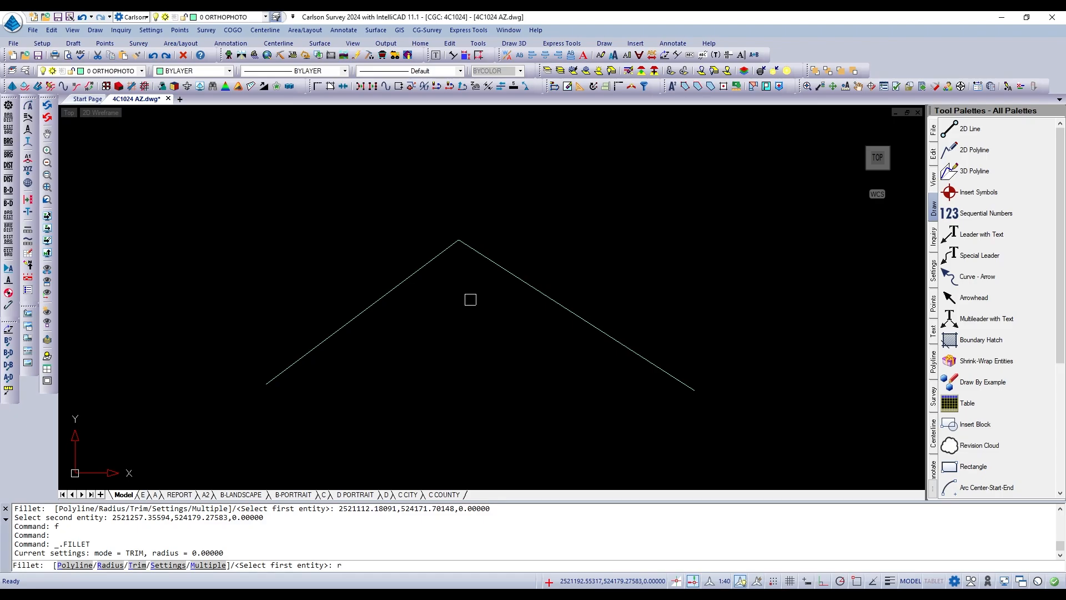
key("Return")
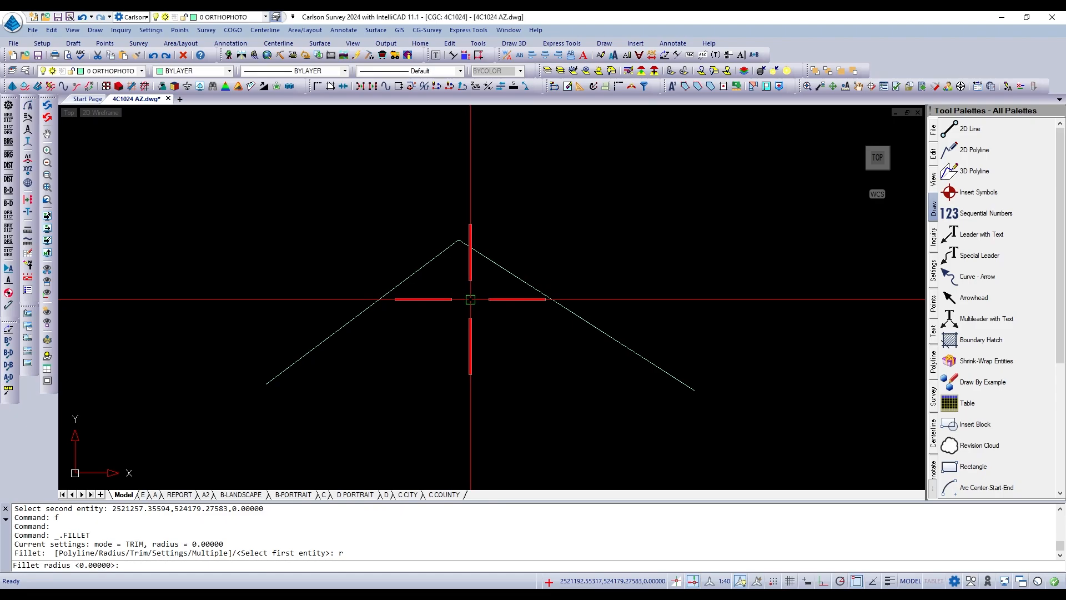
type("50")
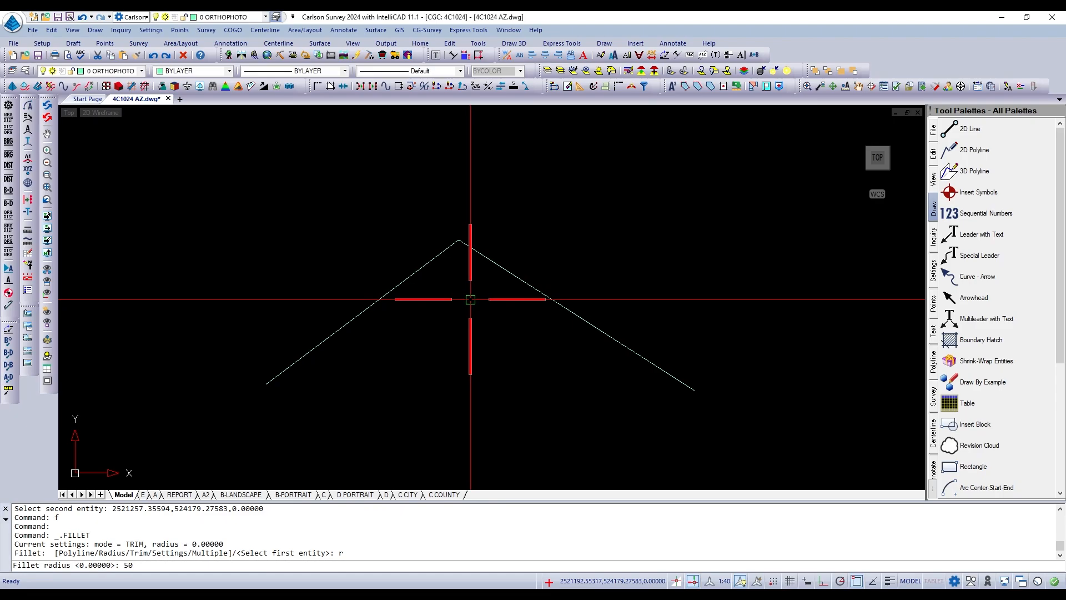
key("Return")
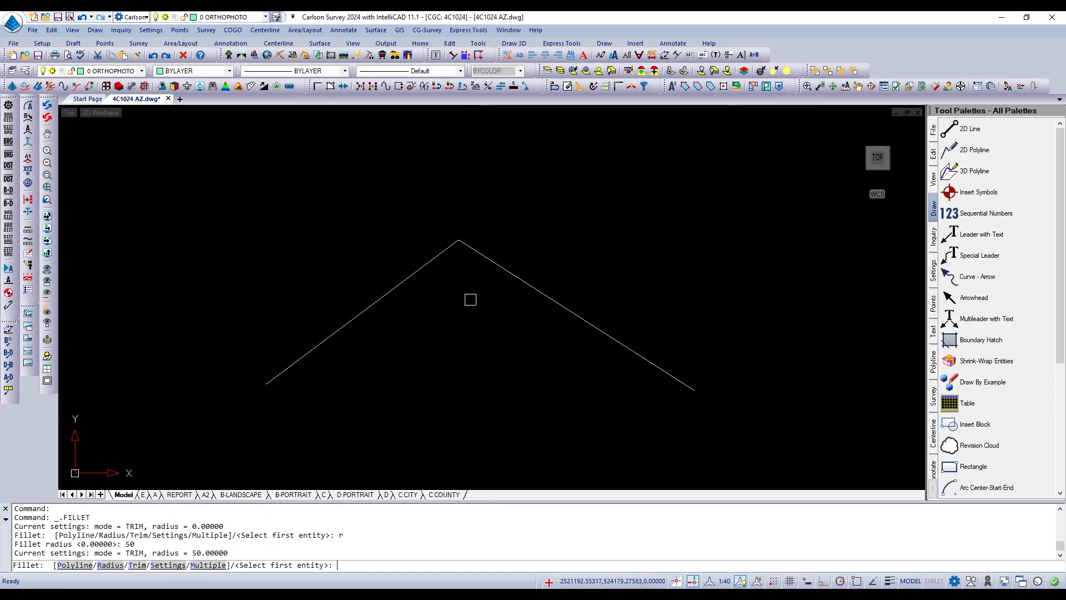
left_click(415, 275)
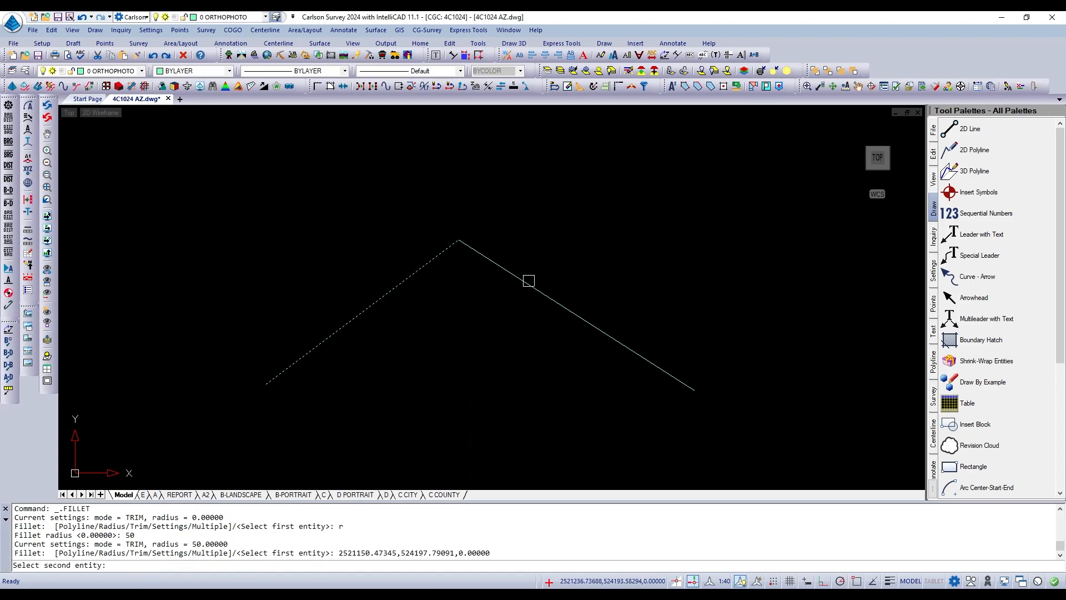
left_click(529, 281)
scroll(545, 270, "up", 2)
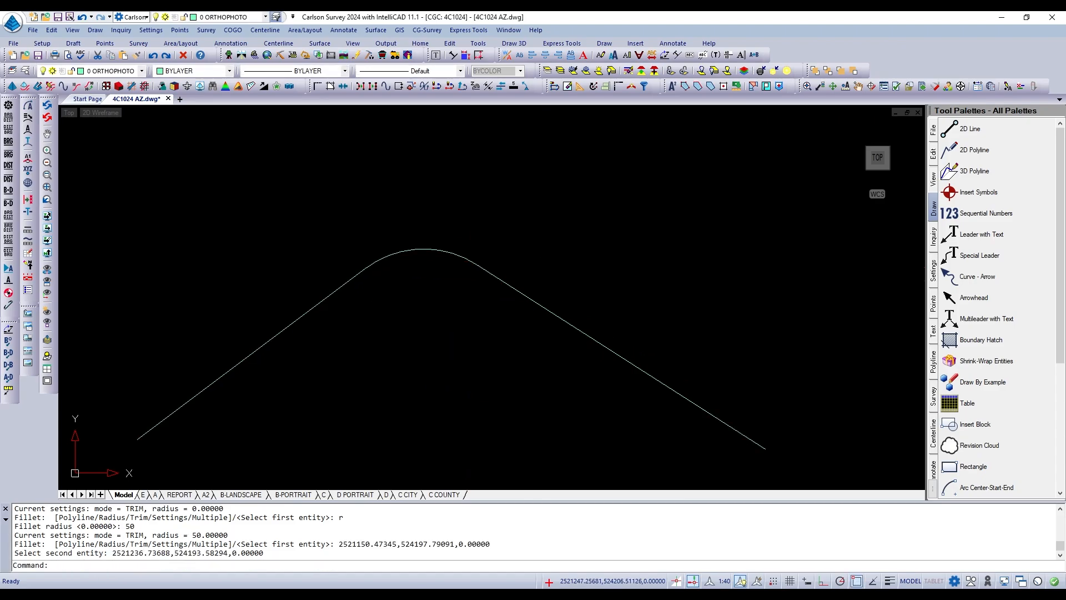
scroll(543, 263, "down", 1)
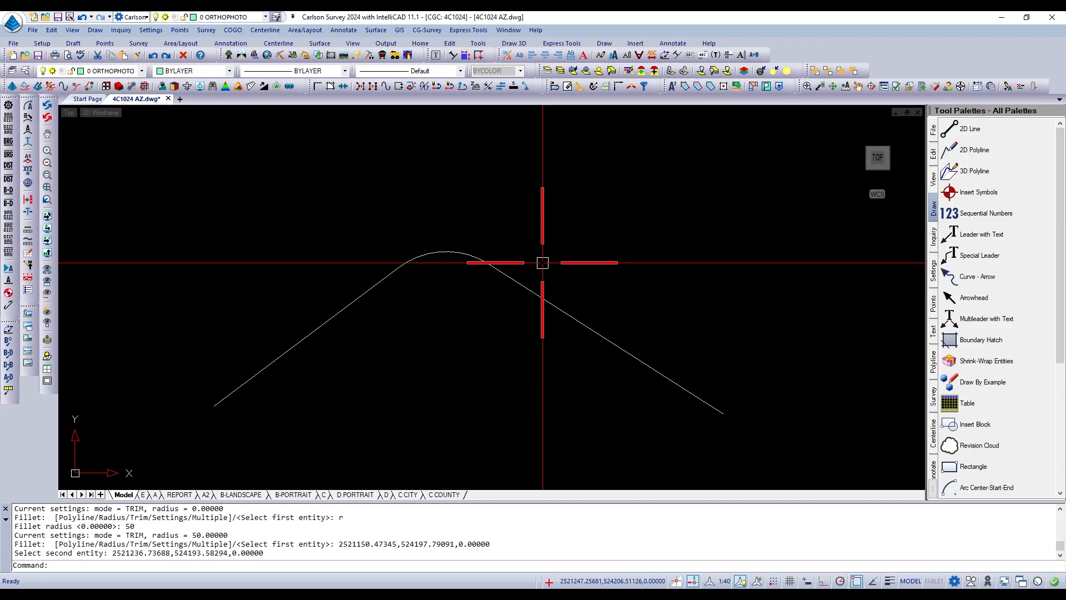
key("Escape")
key("Escape")
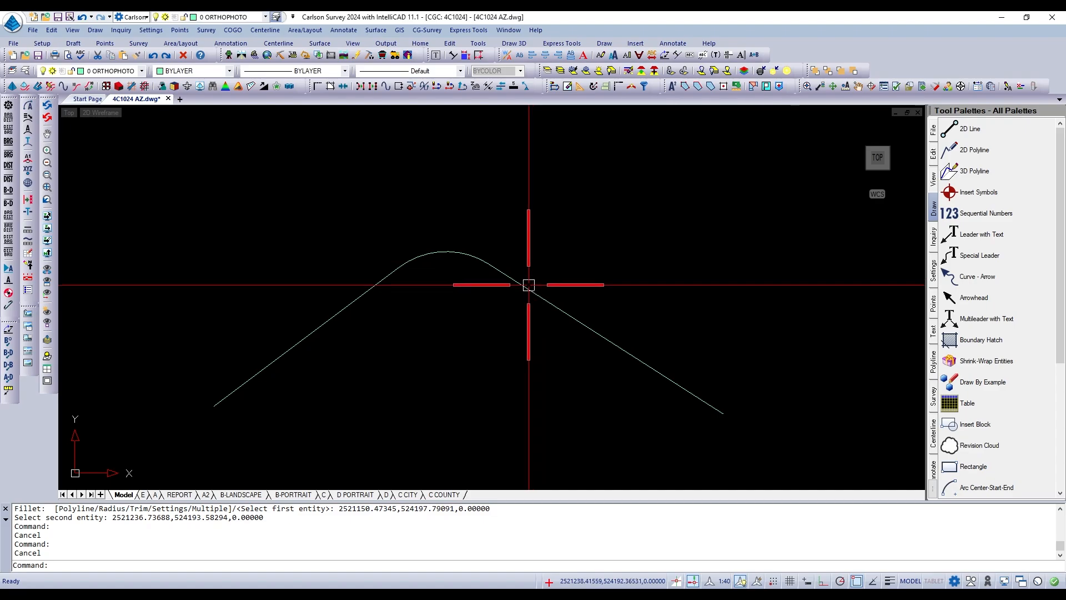
Erase the two filleted lines and the arc between them.
type("e")
key("Return")
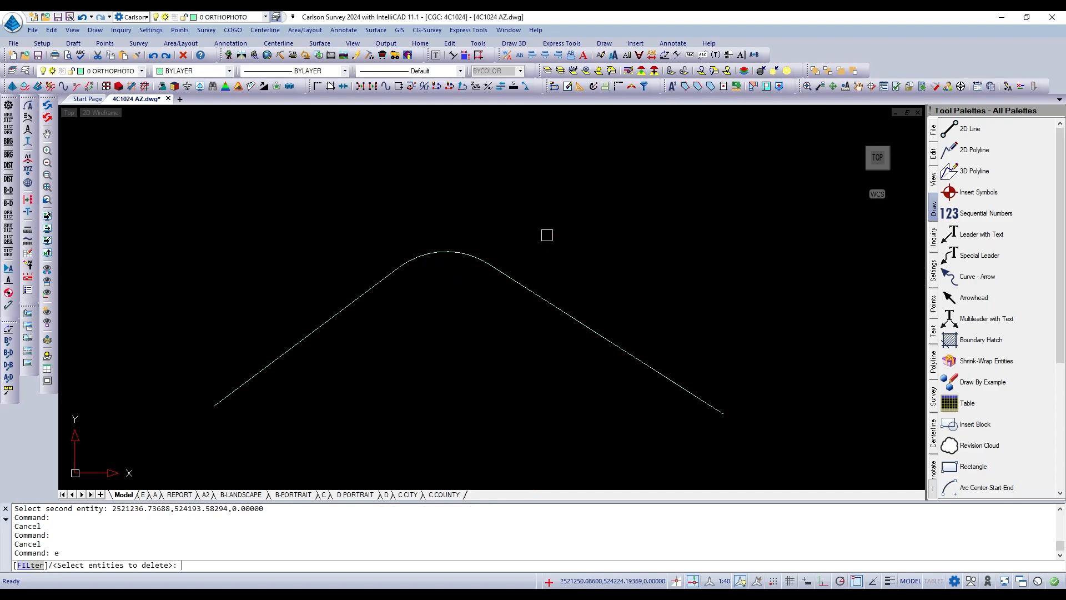
left_click(551, 232)
left_click(369, 310)
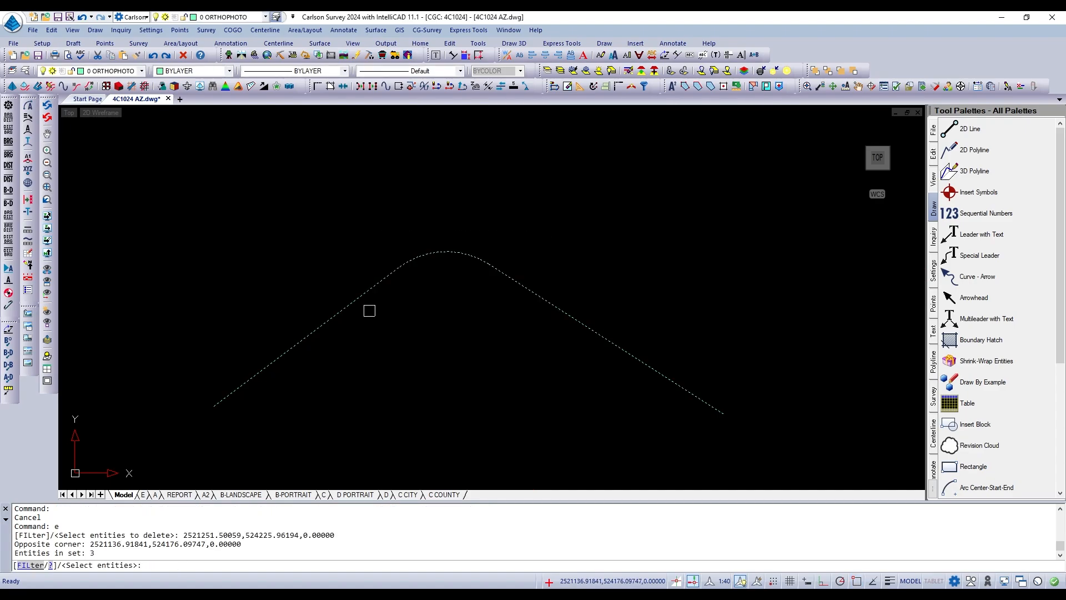
key("Return")
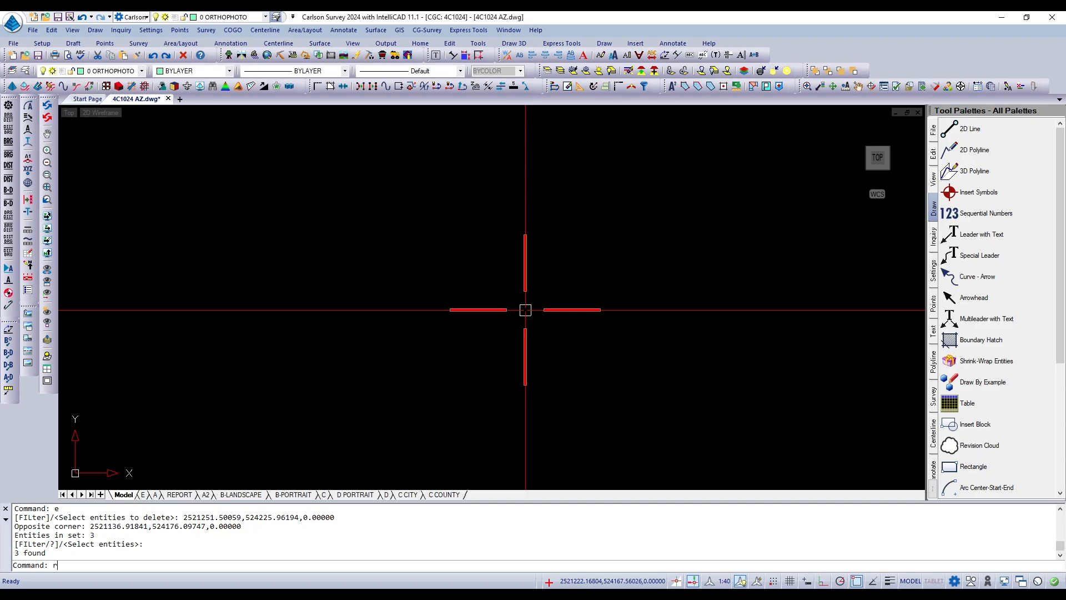
Draw a rectangle by dimensions with length 25 and width 50, extending down and to the east from its first corner.
type("REC")
key("Return")
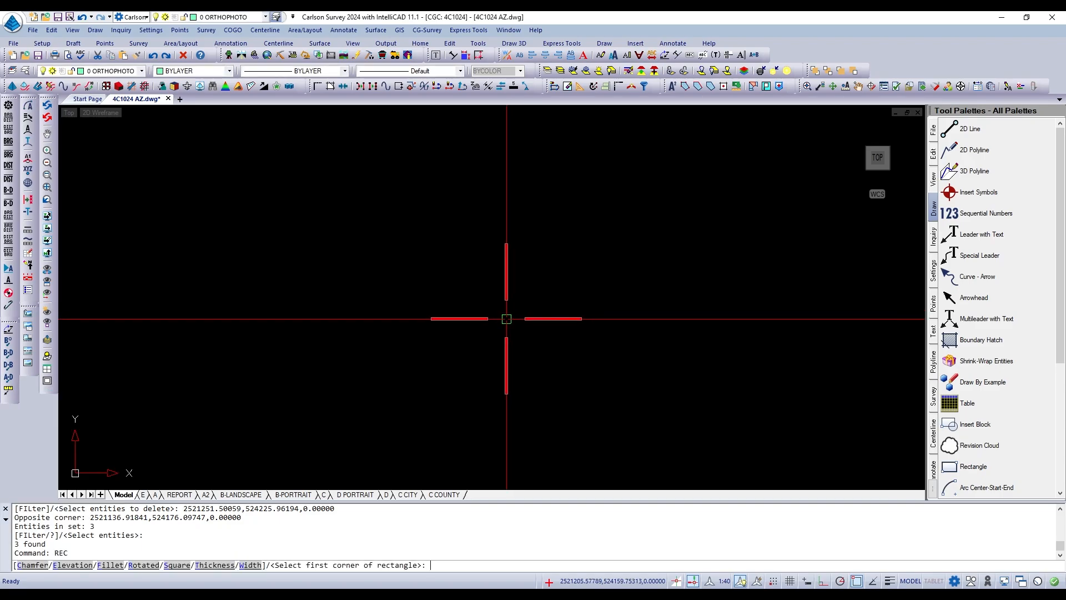
left_click(478, 336)
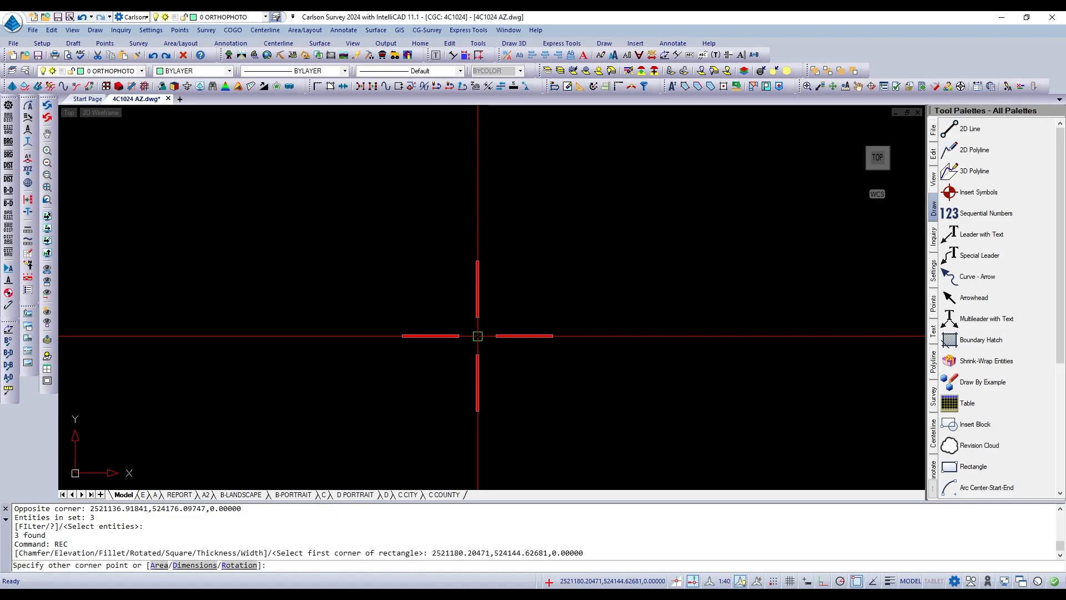
scroll(519, 369, "up", 1)
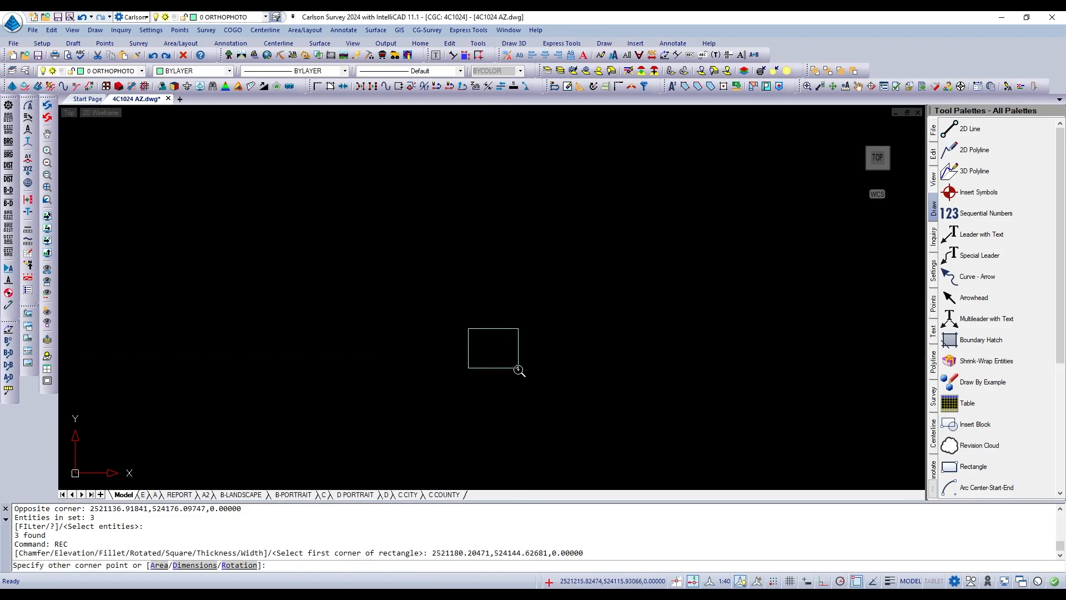
scroll(526, 358, "down", 1)
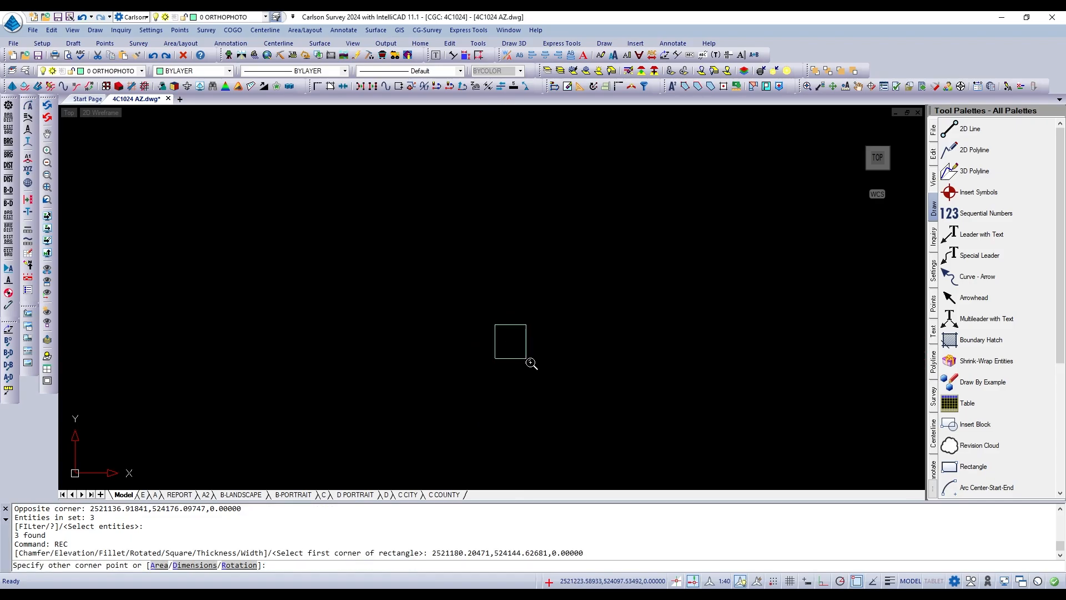
scroll(531, 362, "up", 1)
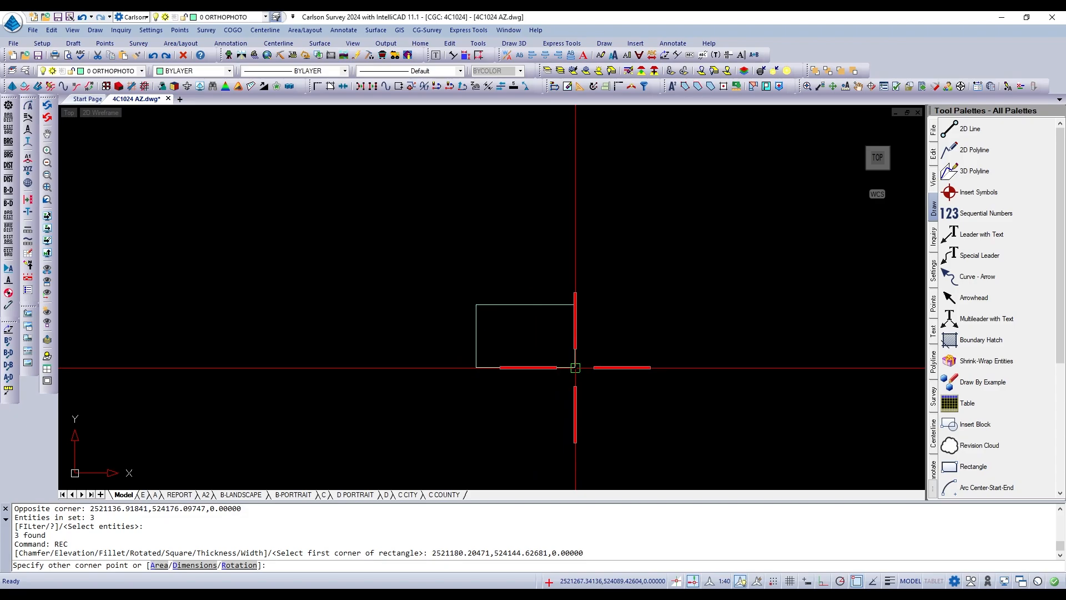
type("d")
key("Return")
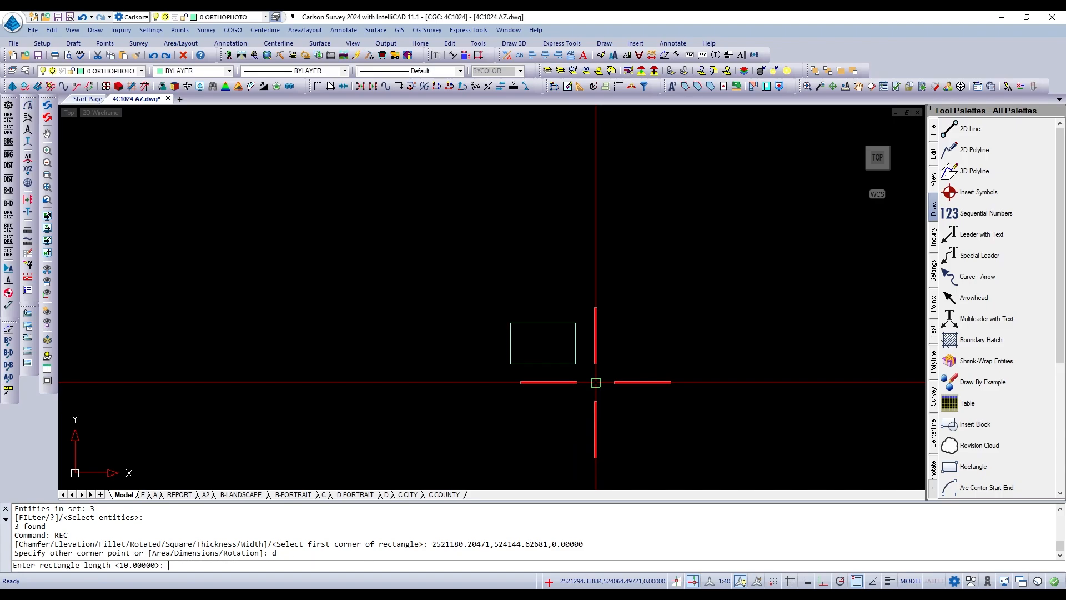
type("25")
key("Return")
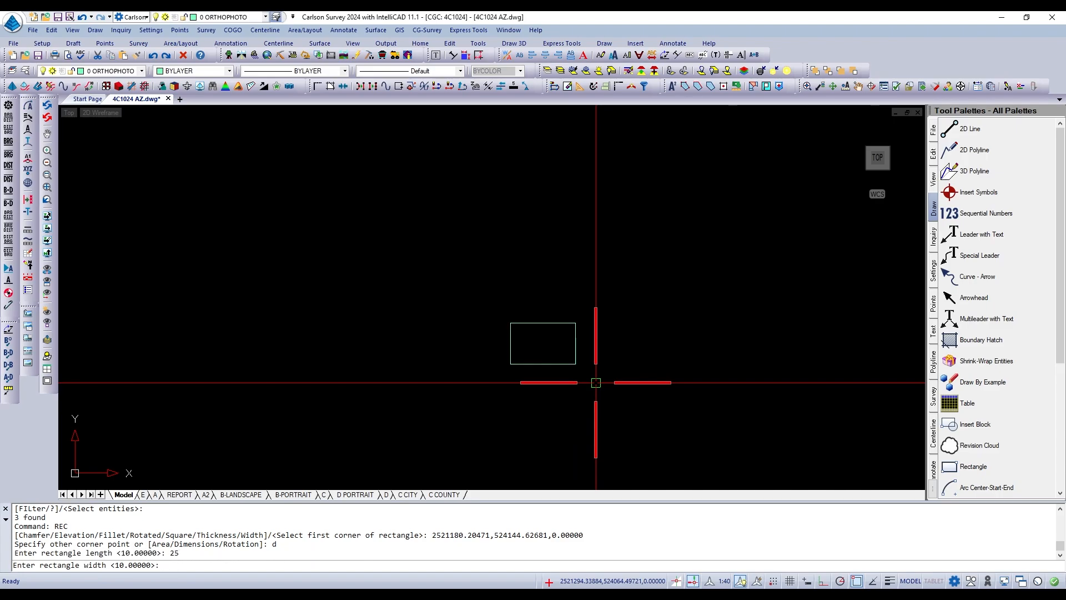
type("50")
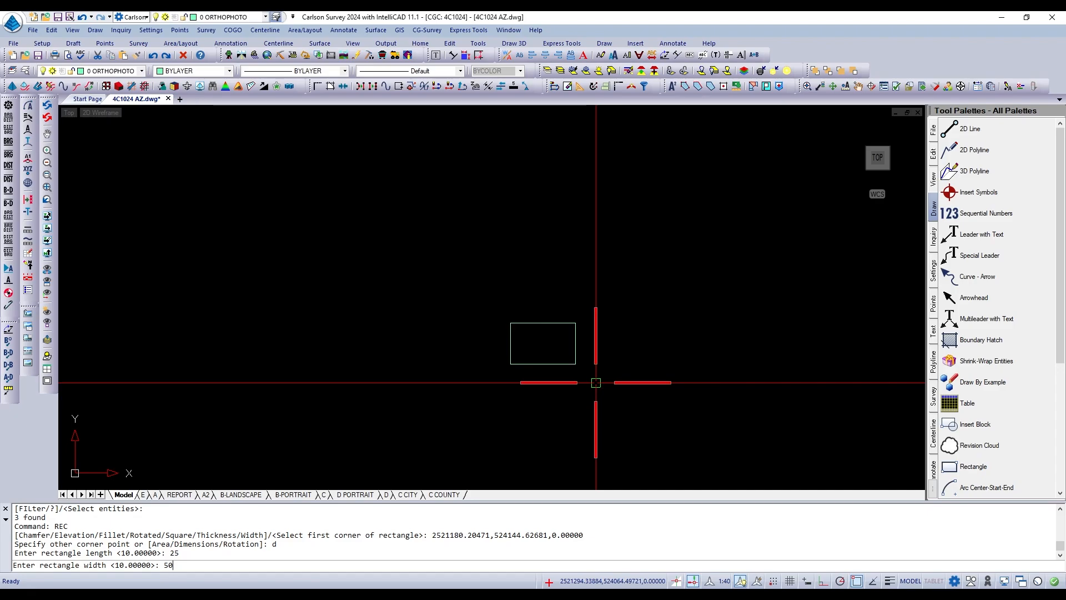
key("Return")
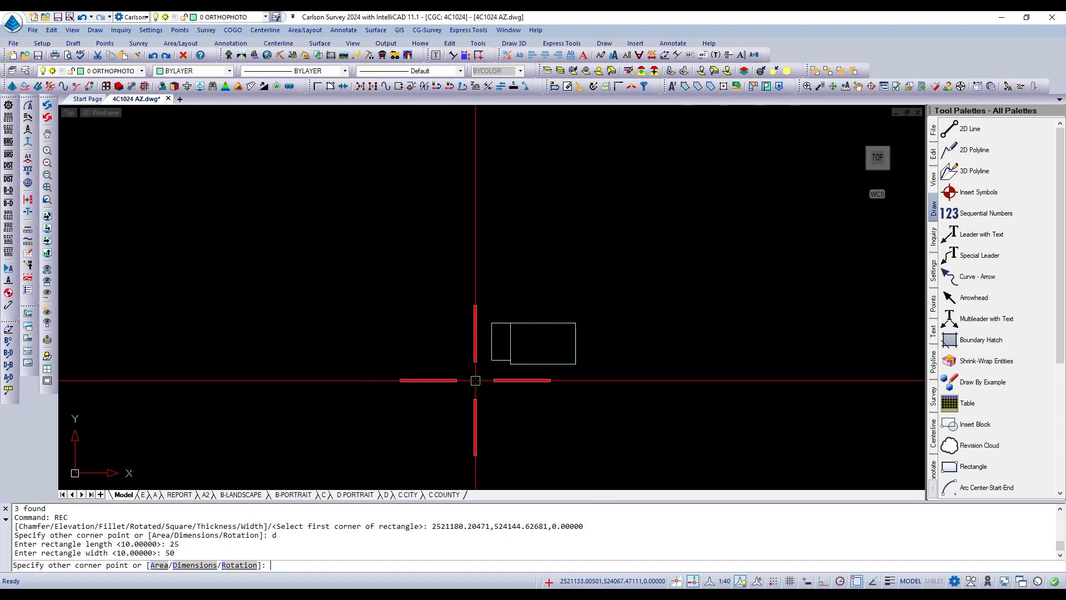
left_click(603, 382)
scroll(552, 372, "up", 3)
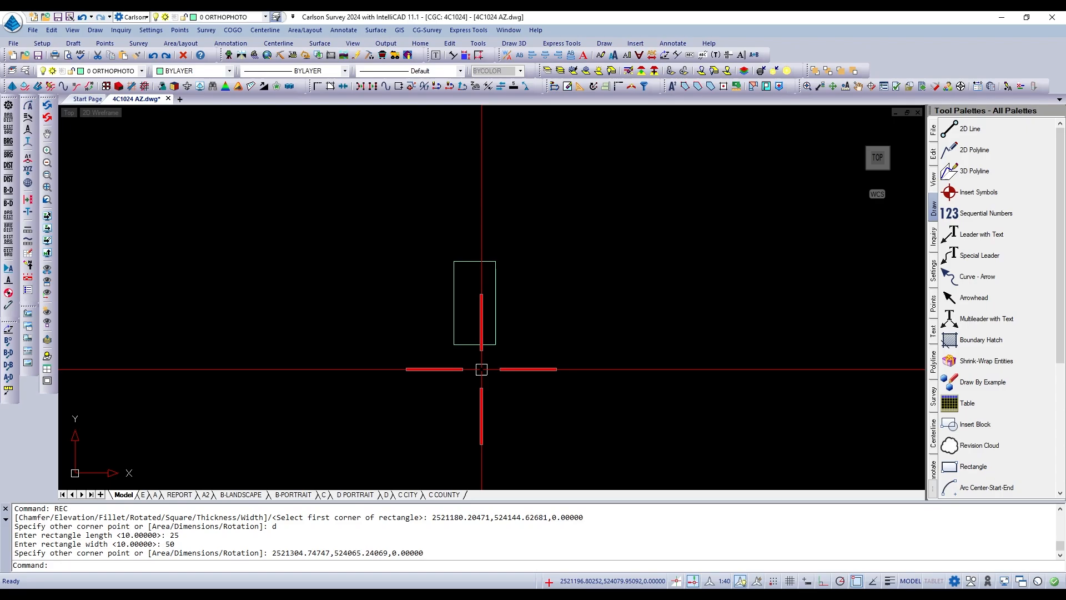
Measure the distances along the rectangle's west and north sides, going from the southwest to the northeast corner.
type("d")
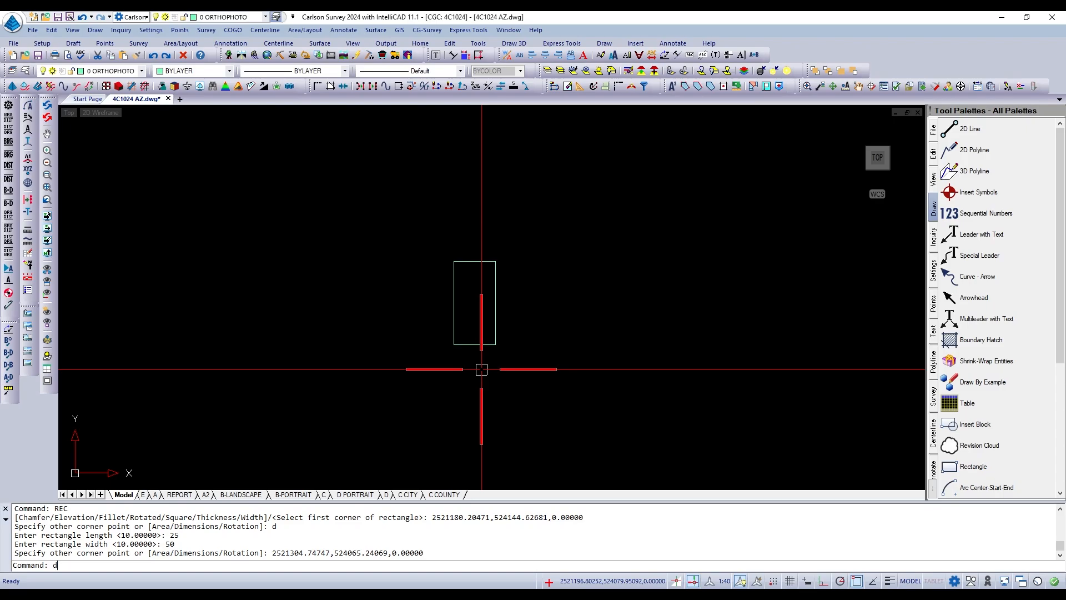
type("i")
key("Return")
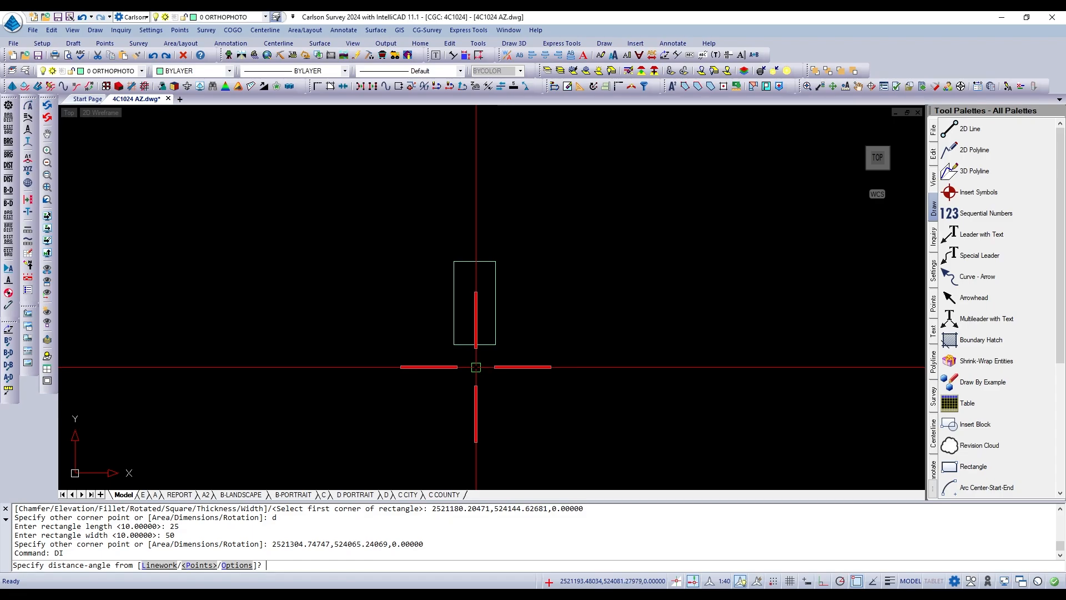
left_click(453, 344)
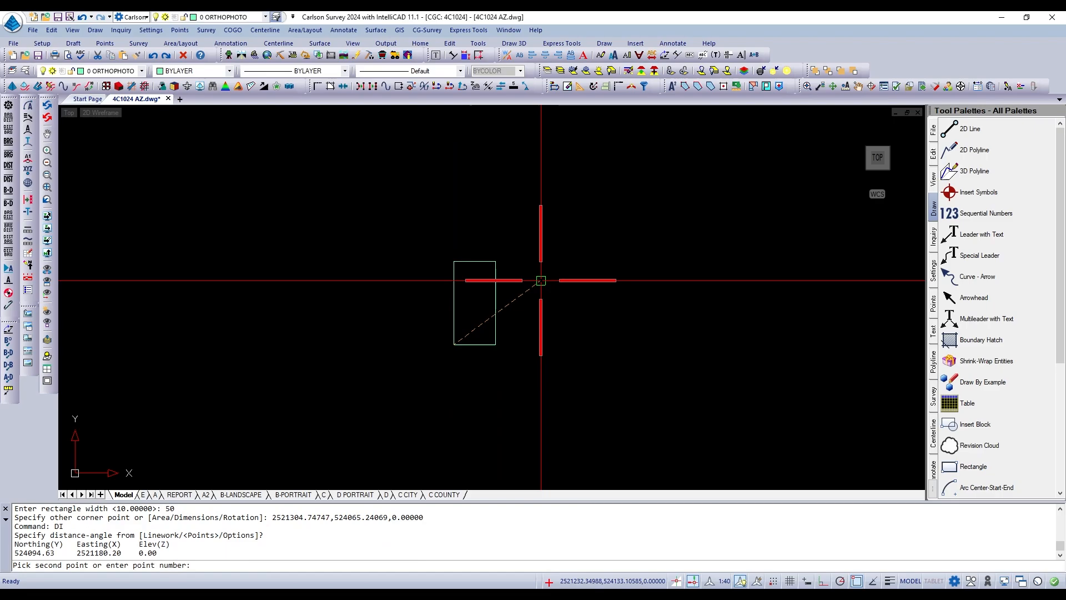
left_click(453, 261)
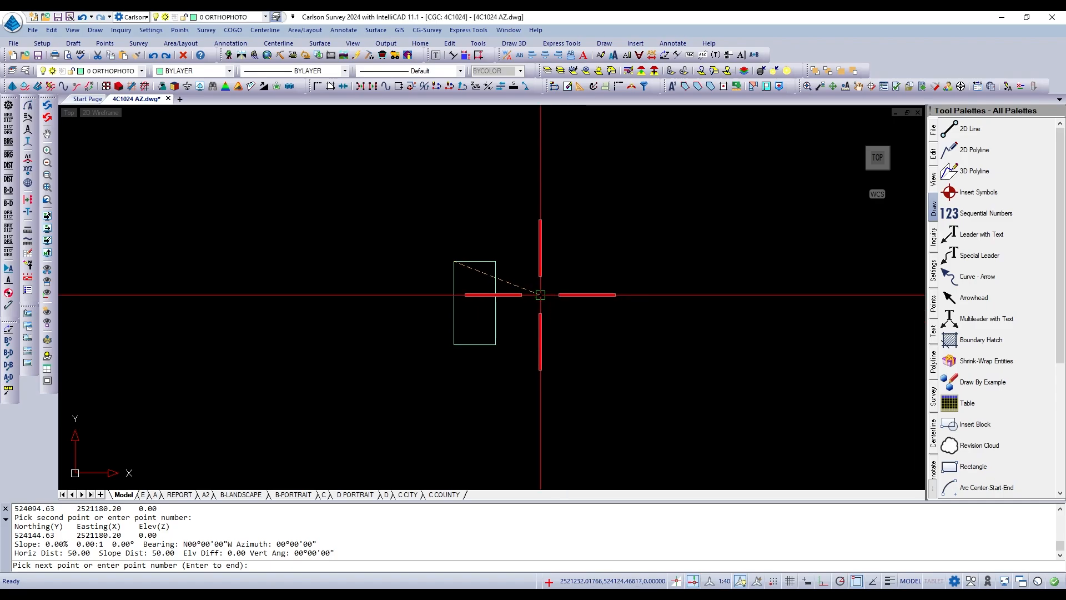
left_click(498, 261)
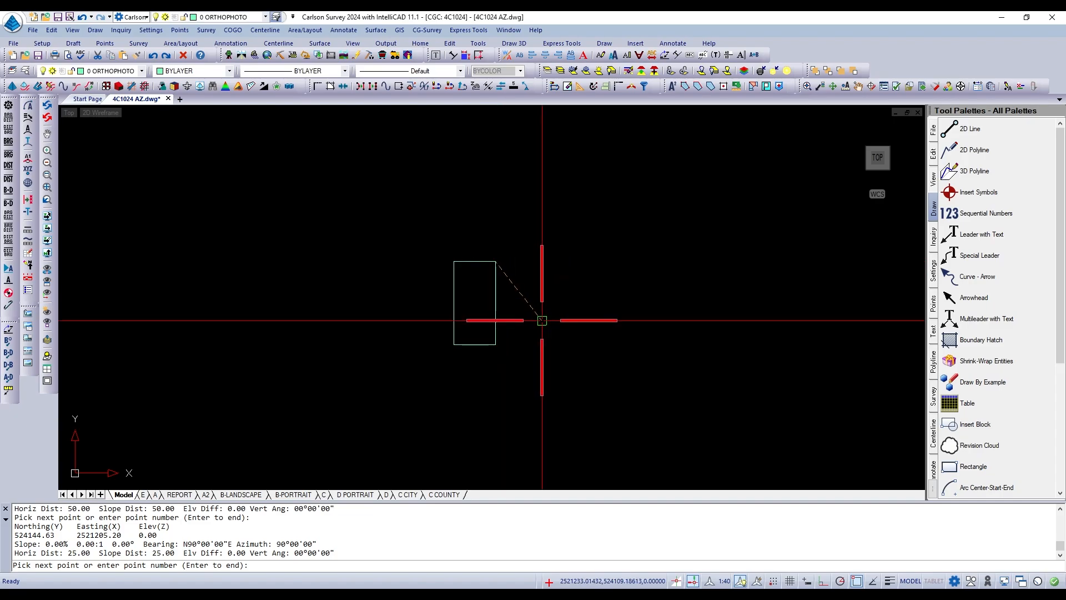
key("Return")
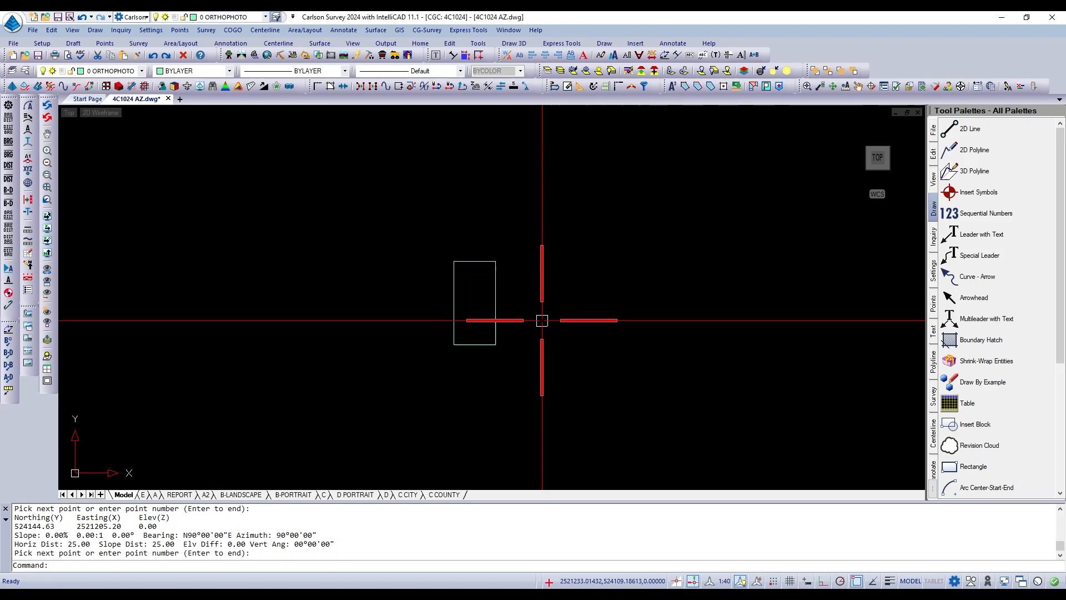
Erase the rectangle from the drawing.
type("e")
key("Return")
left_click(495, 303)
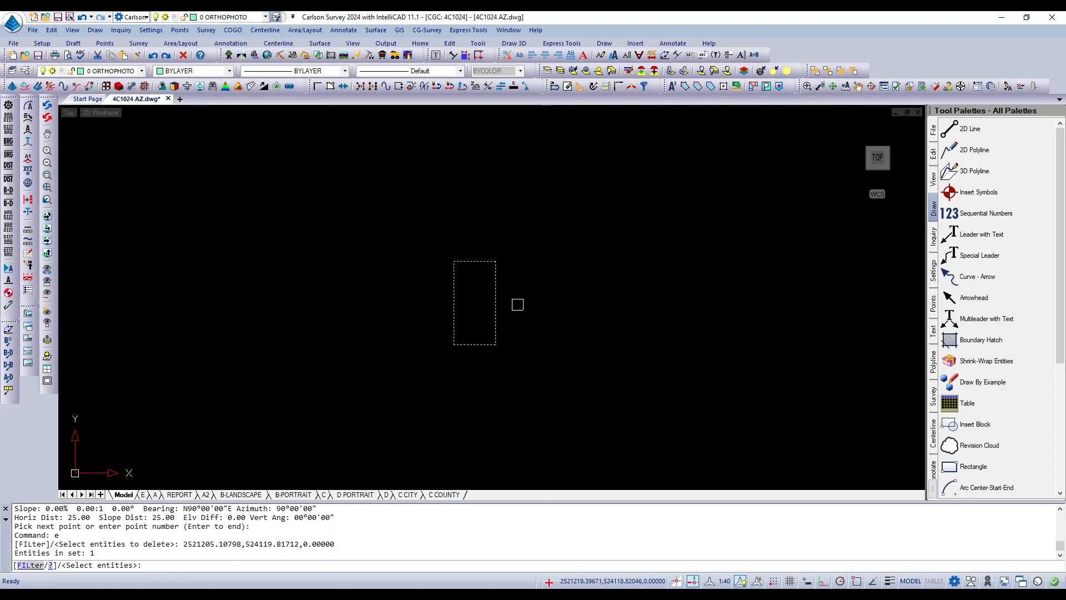
key("Return")
Draw an upward-bulging three-point arc about 223 units across from its western end to its eastern end.
type("a")
key("Return")
left_click(379, 347)
left_click(438, 305)
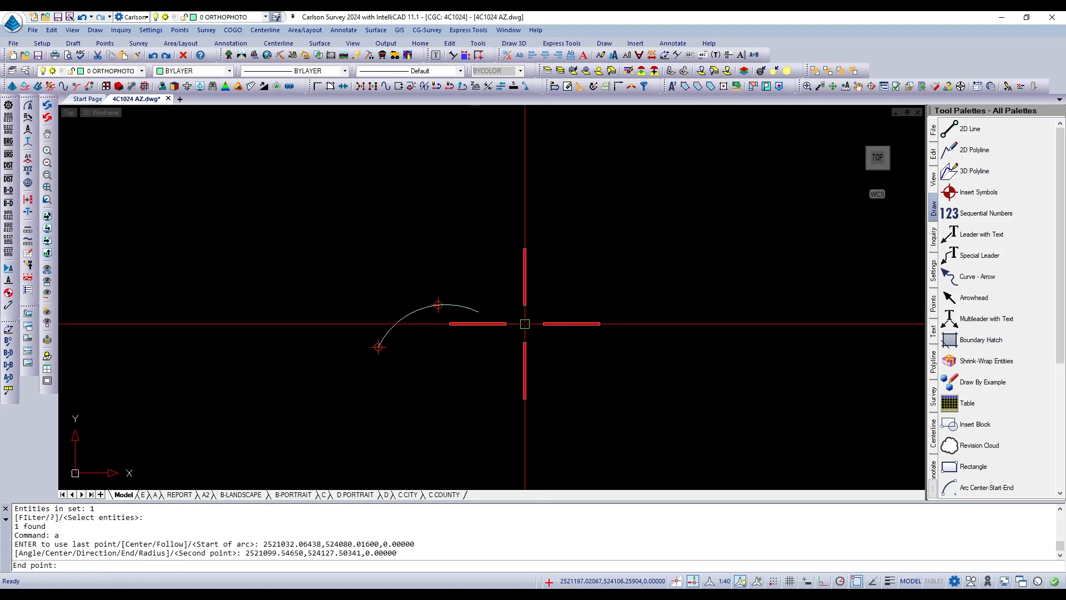
left_click(574, 345)
scroll(533, 358, "down", 3)
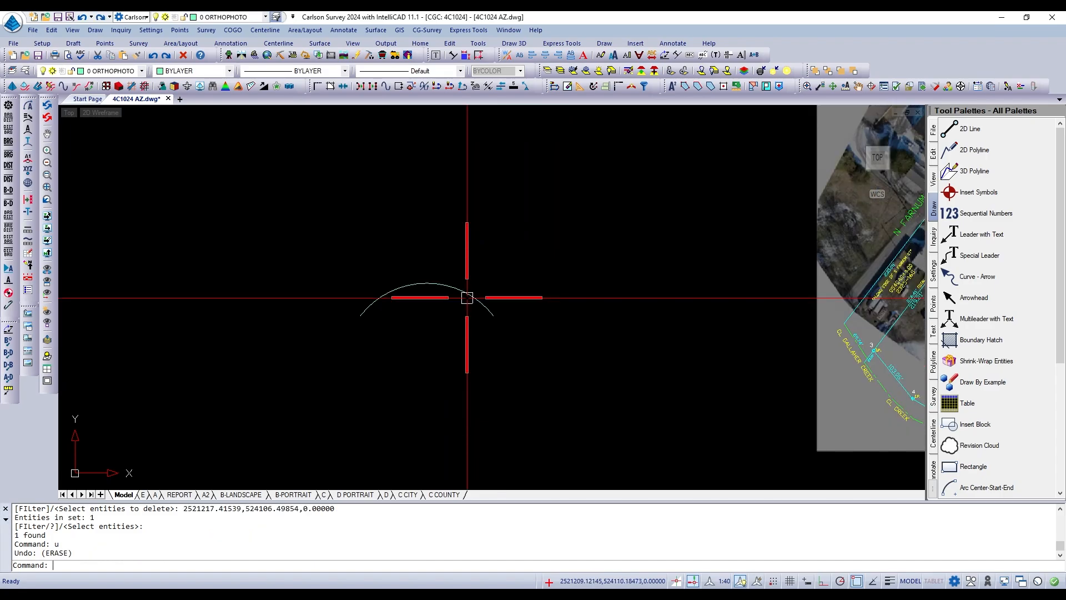
scroll(467, 300, "down", 3)
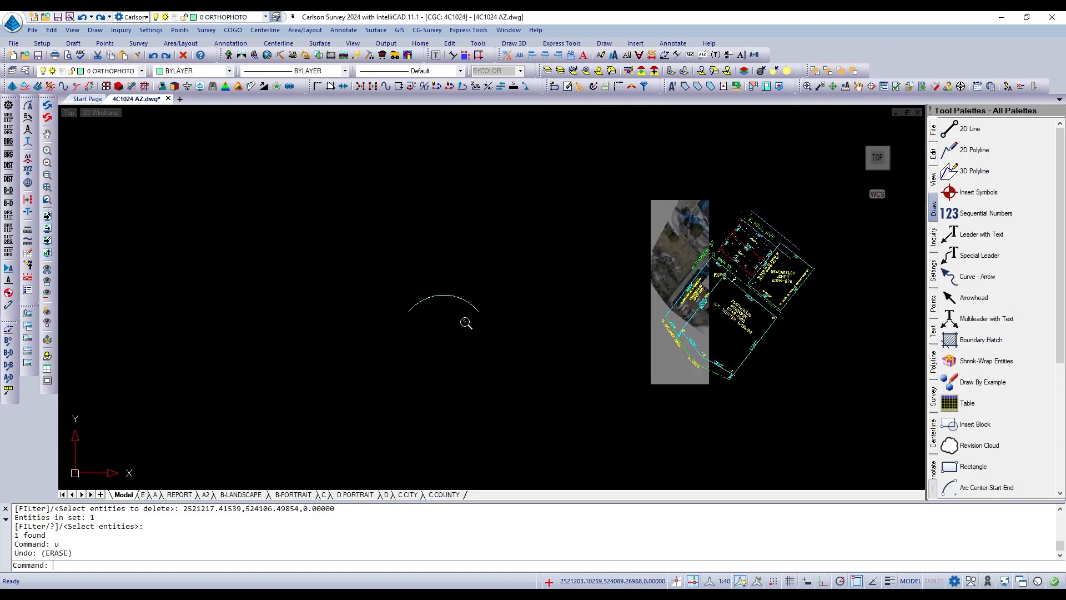
left_click(400, 376)
key("Escape")
key("Escape")
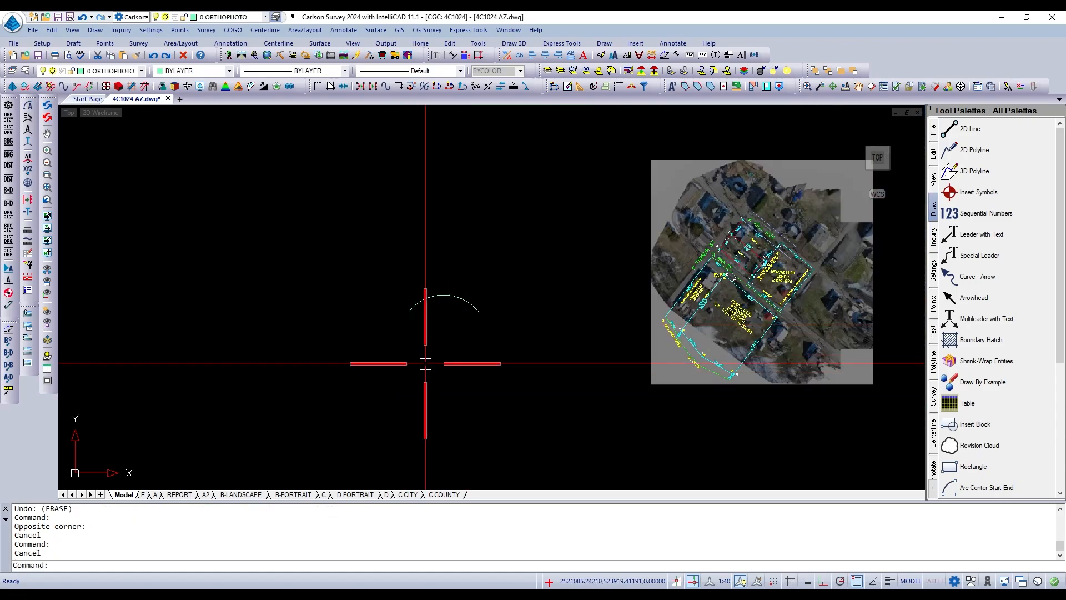
Draw a line about 142 units long below the arc, rising toward the northeast.
type("l")
key("Return")
left_click(406, 382)
left_click(438, 352)
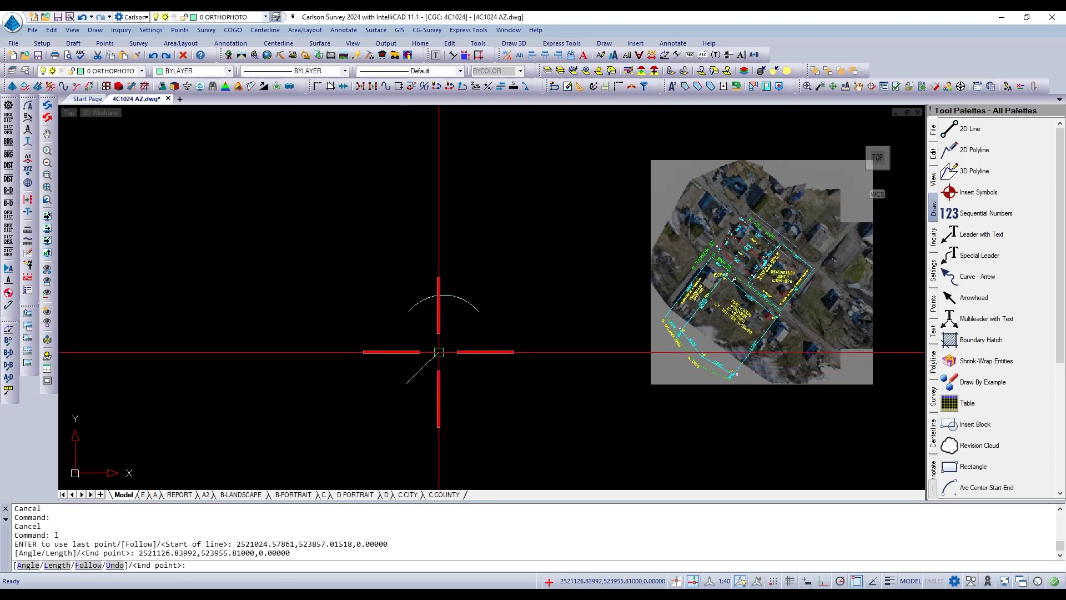
key("Return")
key("Return")
Draw a second line about 164 units long from the southeast, rising toward the first line's upper end and leaving a gap.
scroll(504, 376, "up", 2)
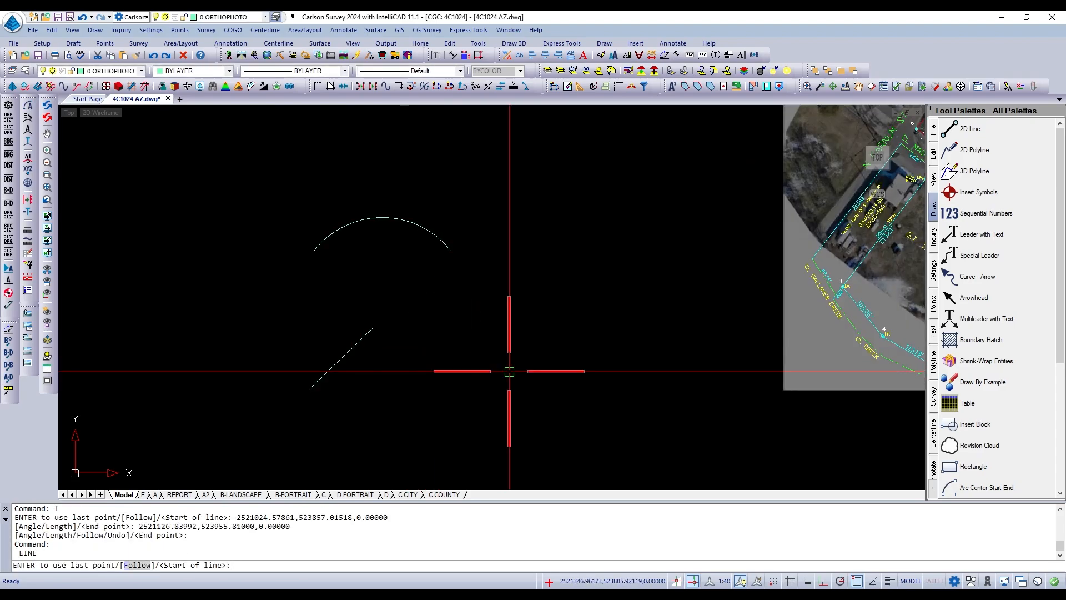
left_click(535, 362)
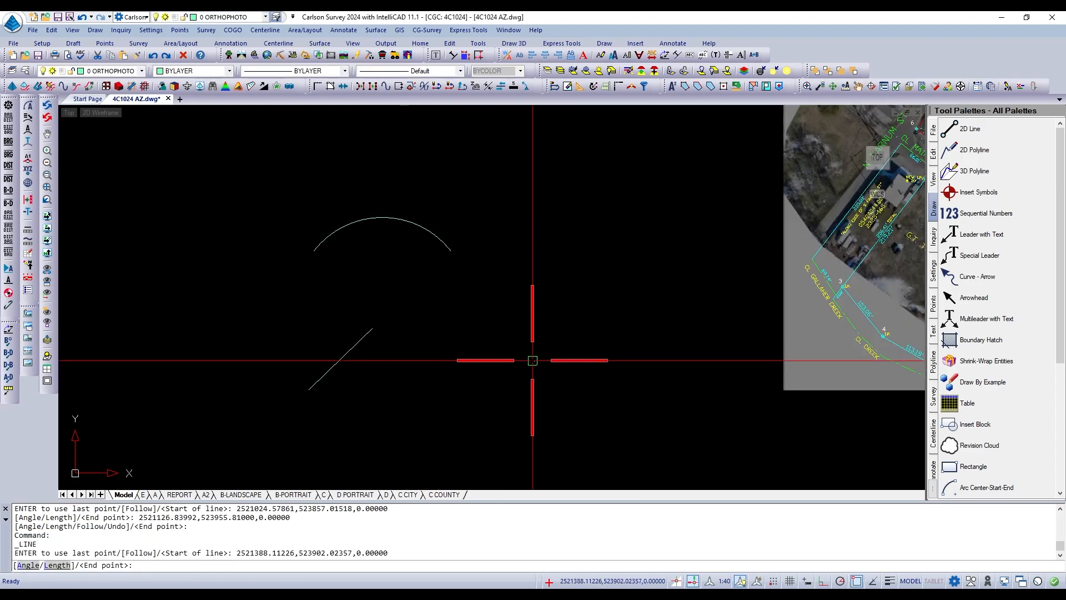
left_click(443, 317)
key("Return")
scroll(411, 333, "up", 2)
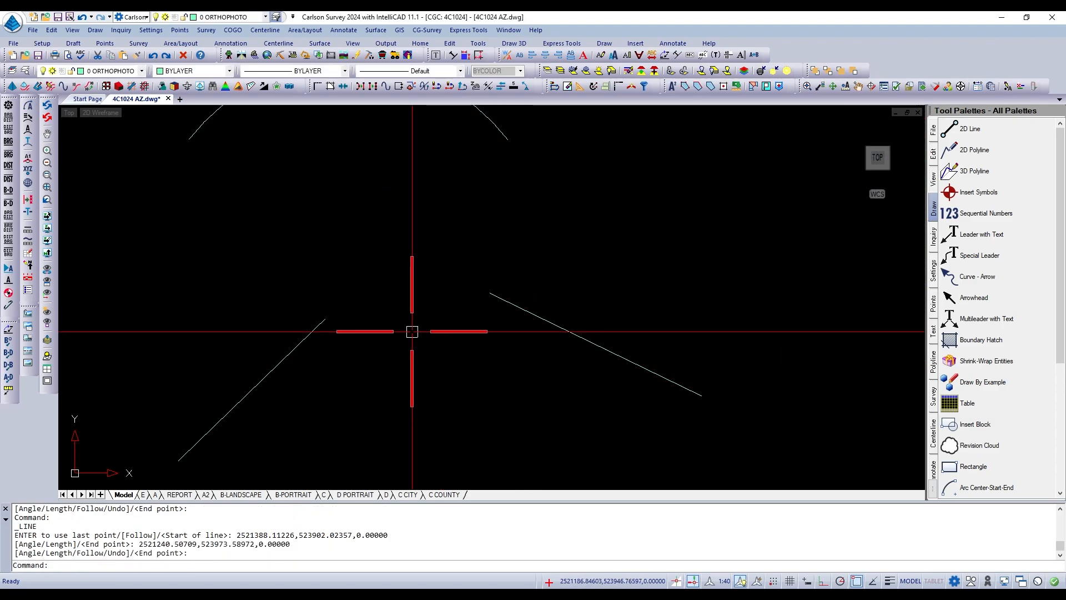
scroll(412, 333, "down", 1)
scroll(431, 324, "up", 1)
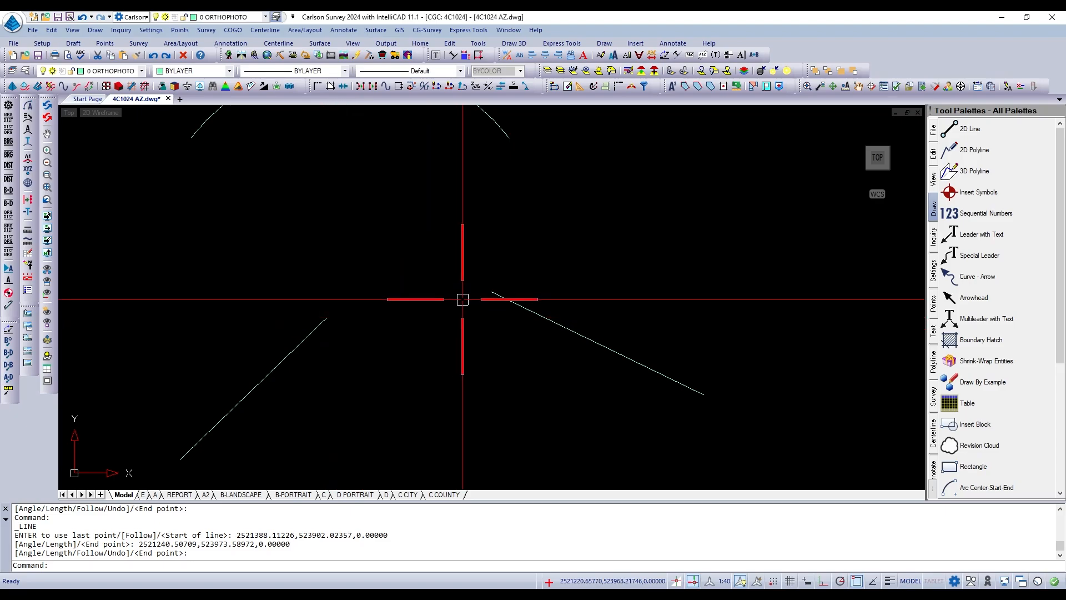
Draw an arc from the western line's upper end to the eastern line's upper end, with its start direction roughly continuing the western line.
type("A")
key("Return")
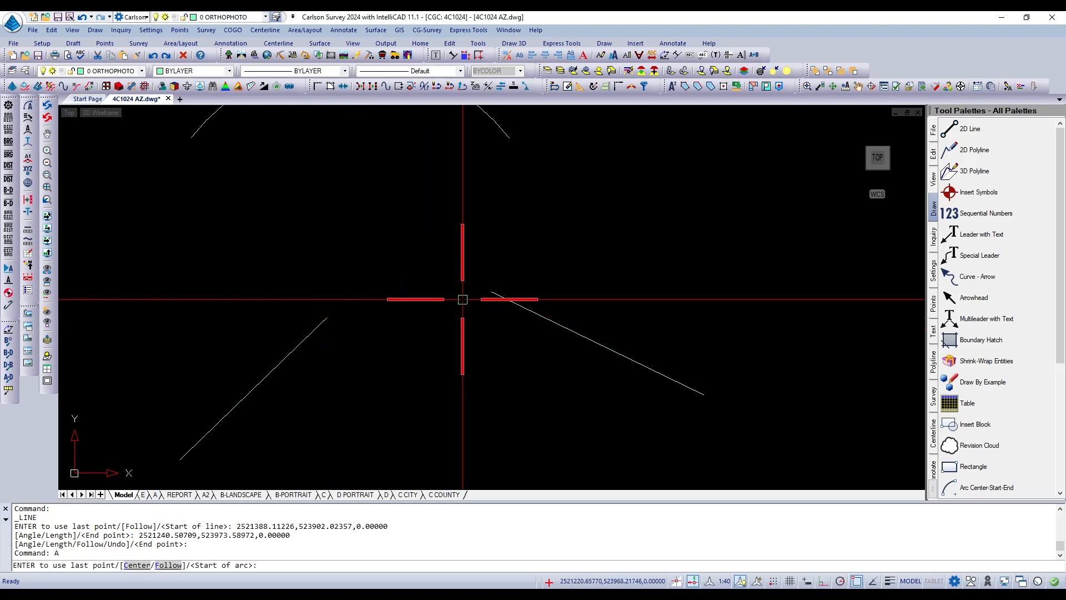
left_click(328, 317)
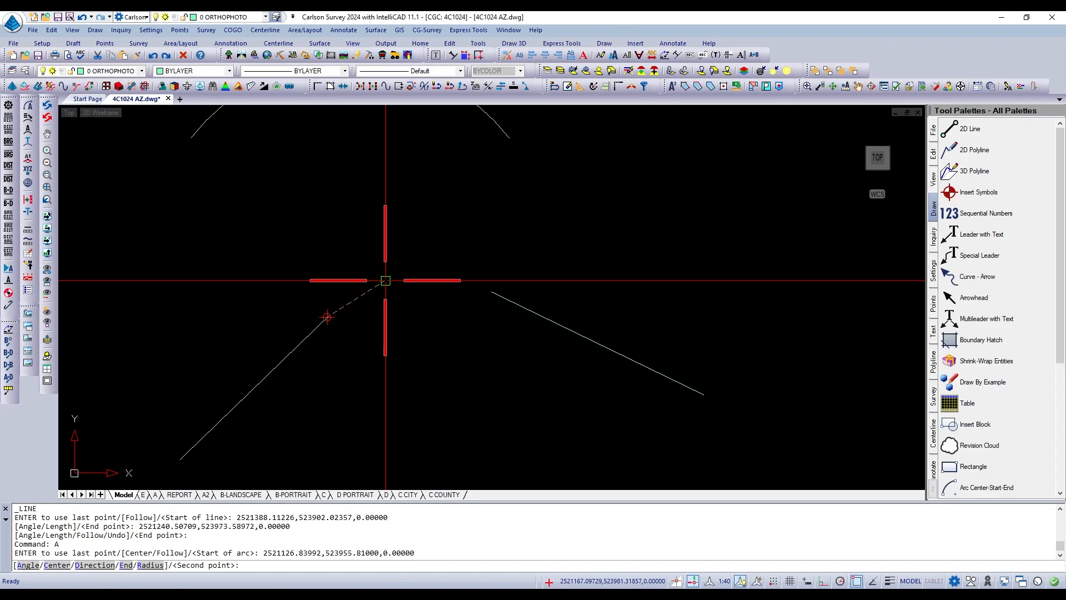
type("e")
key("Return")
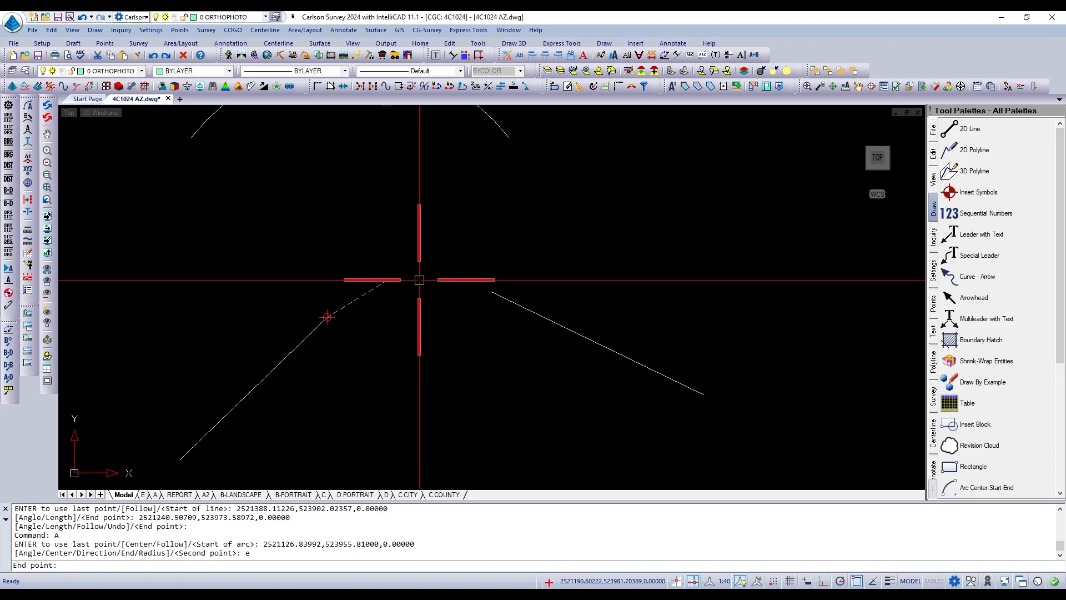
left_click(492, 291)
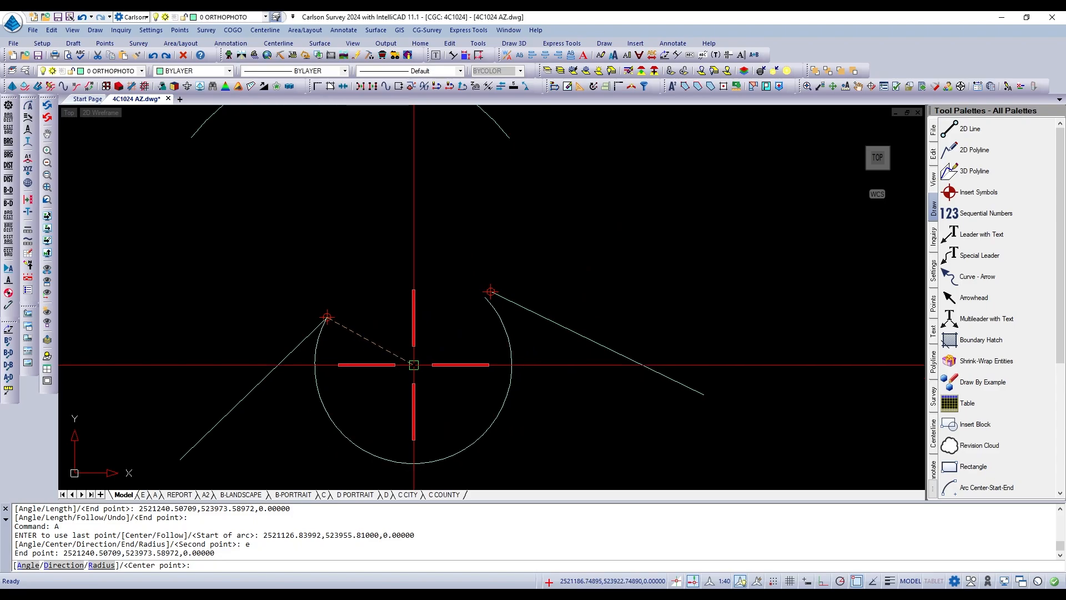
key("Return")
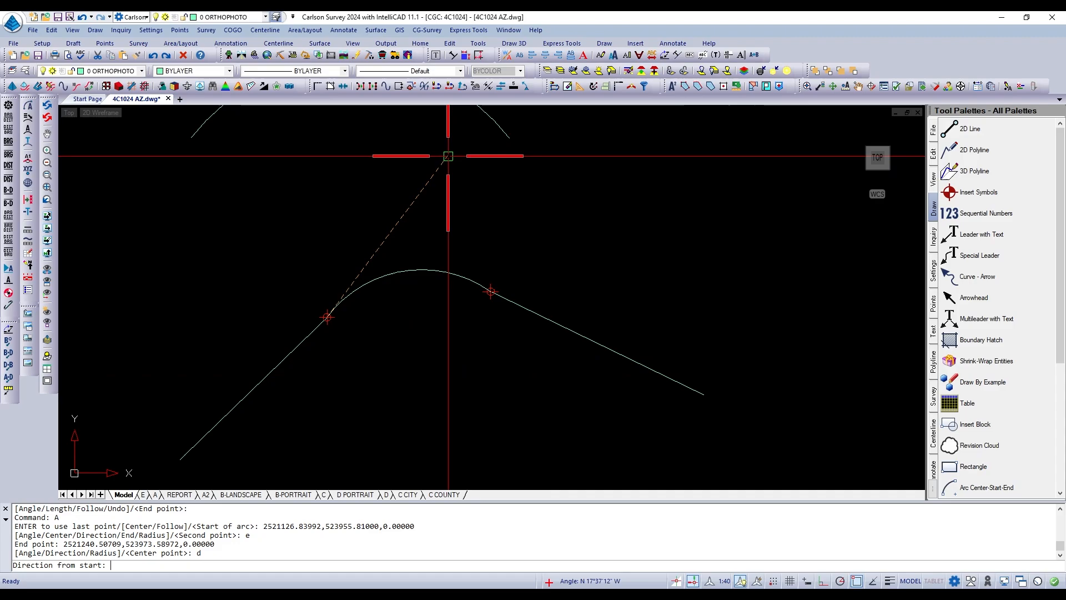
left_click(432, 208)
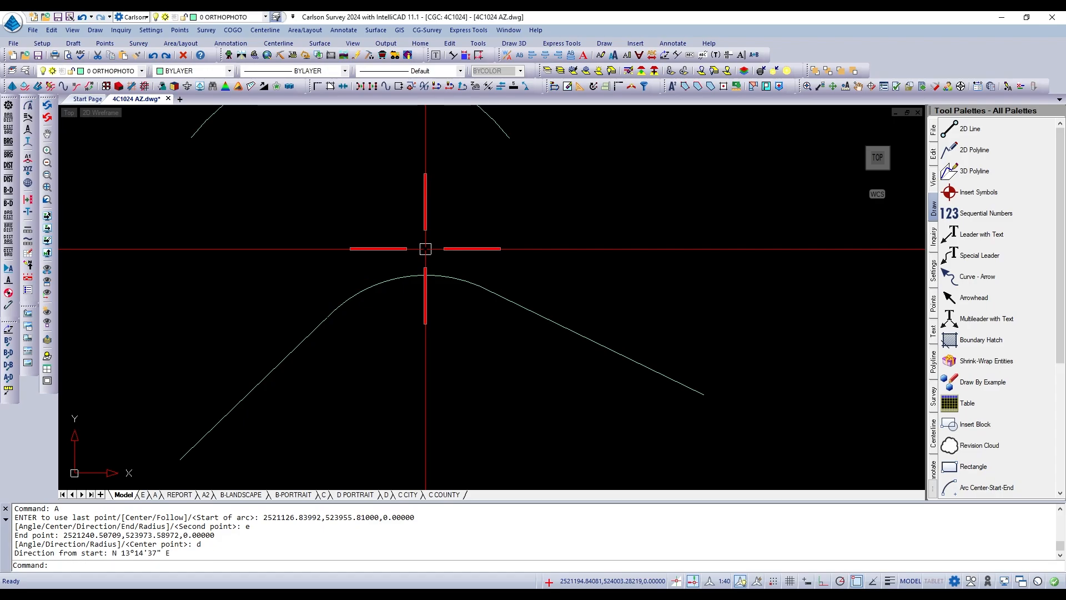
Erase the arc connecting the upper ends of the two lower lines.
left_click(421, 277)
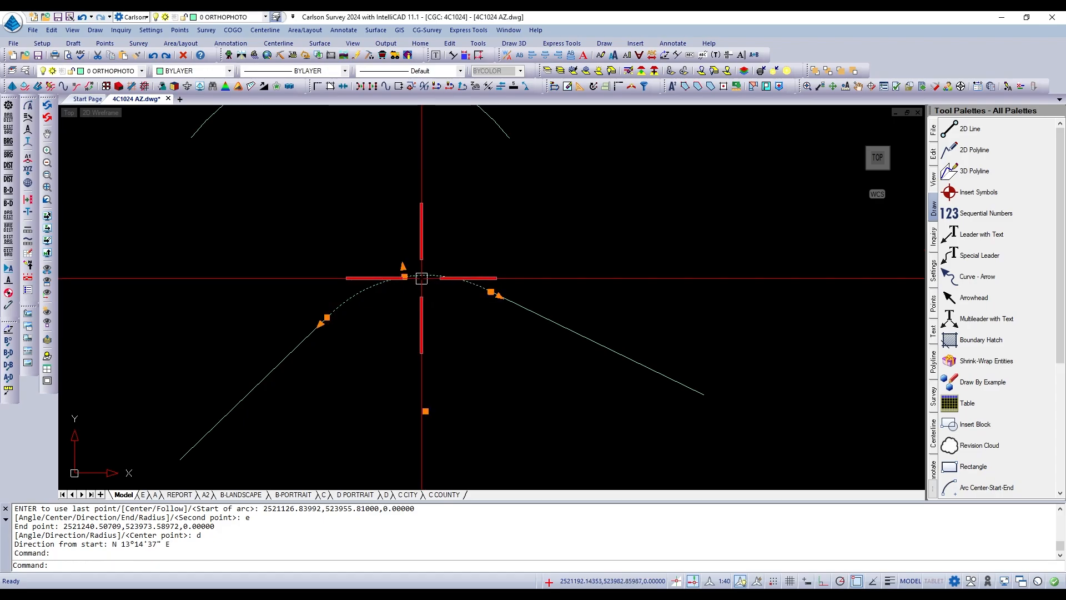
key("Escape")
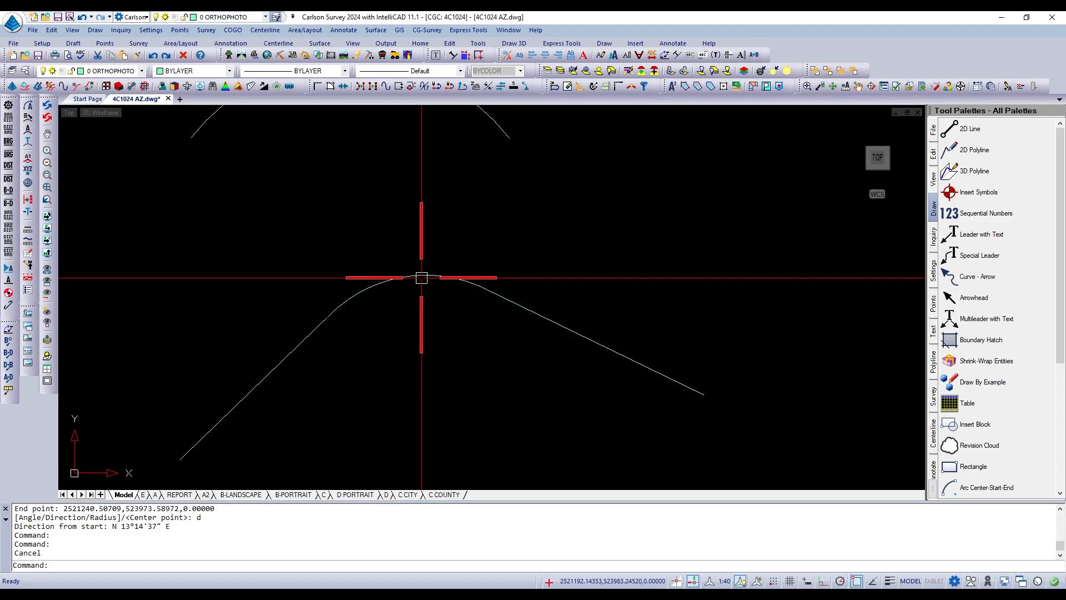
scroll(483, 290, "down", 2)
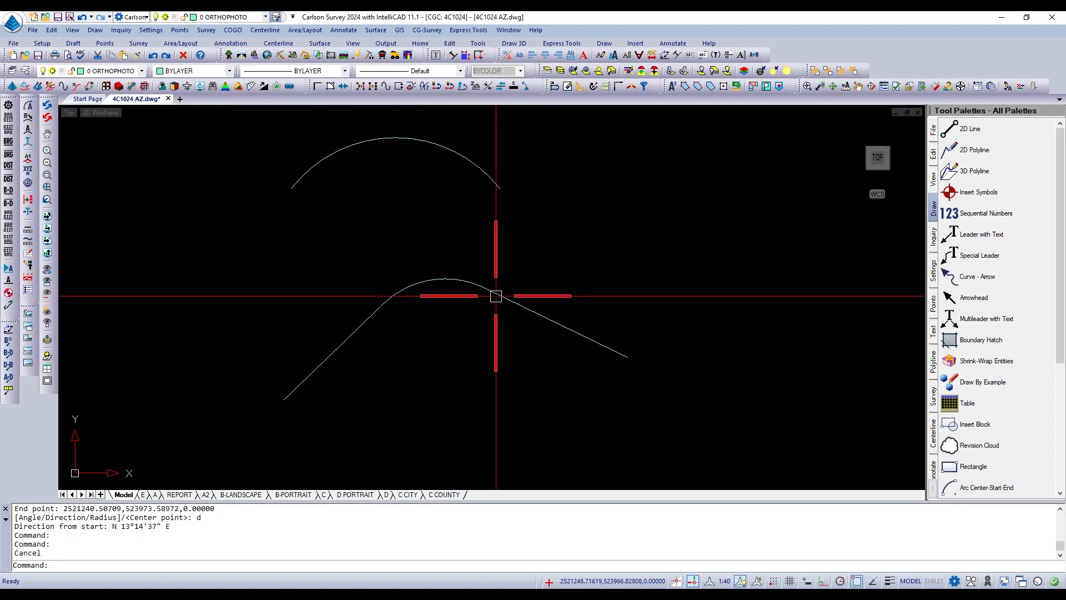
scroll(496, 296, "down", 1)
scroll(477, 274, "up", 1)
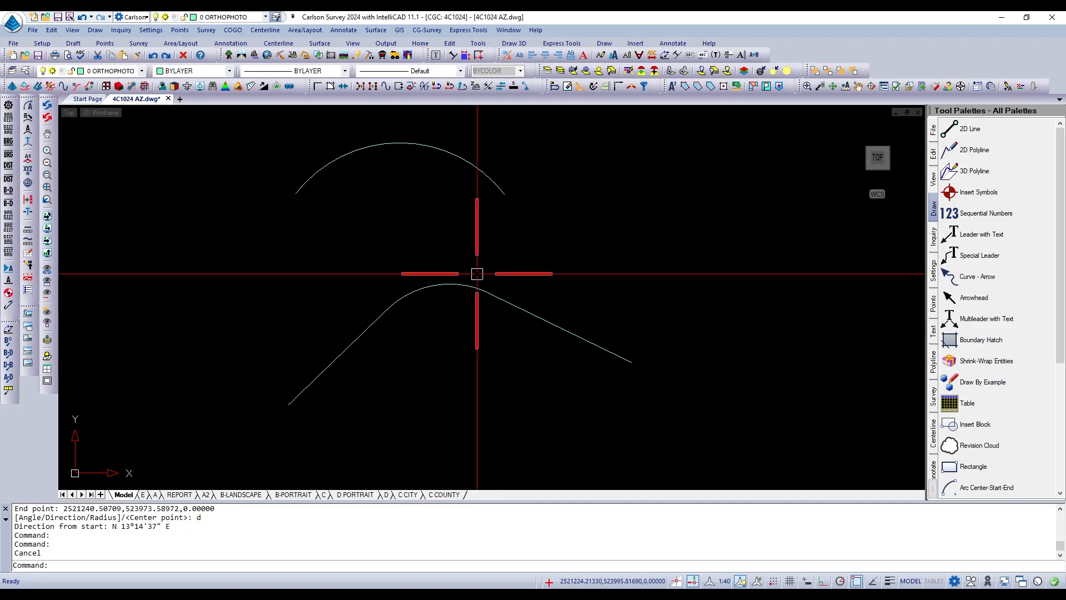
type("e")
key("Return")
left_click(466, 285)
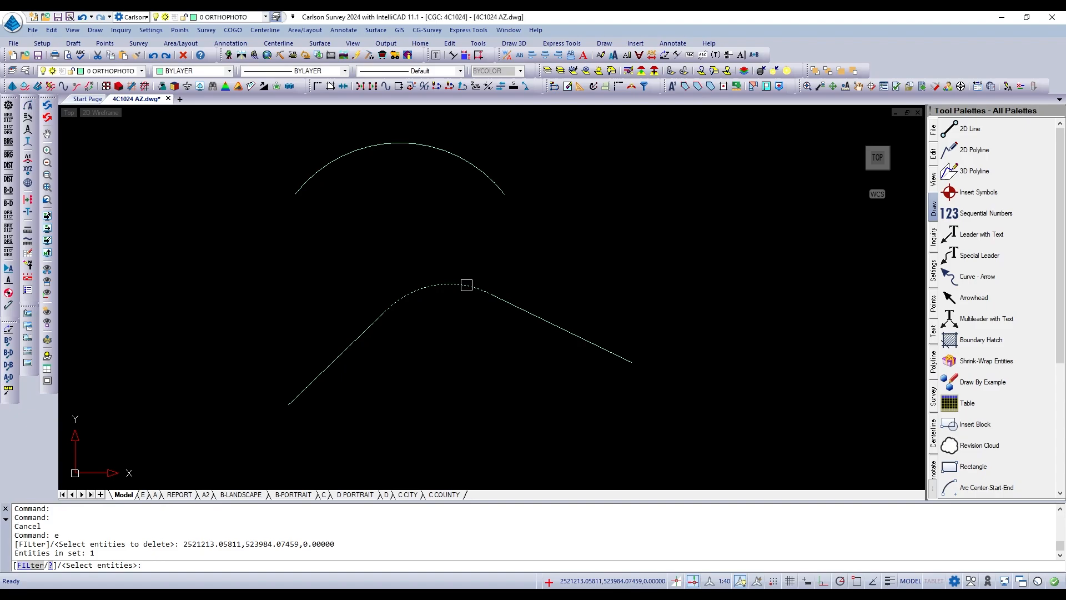
key("Return")
Measure the distance along the eastern line from its upper end to its lower end.
scroll(487, 305, "up", 2)
scroll(588, 289, "down", 2)
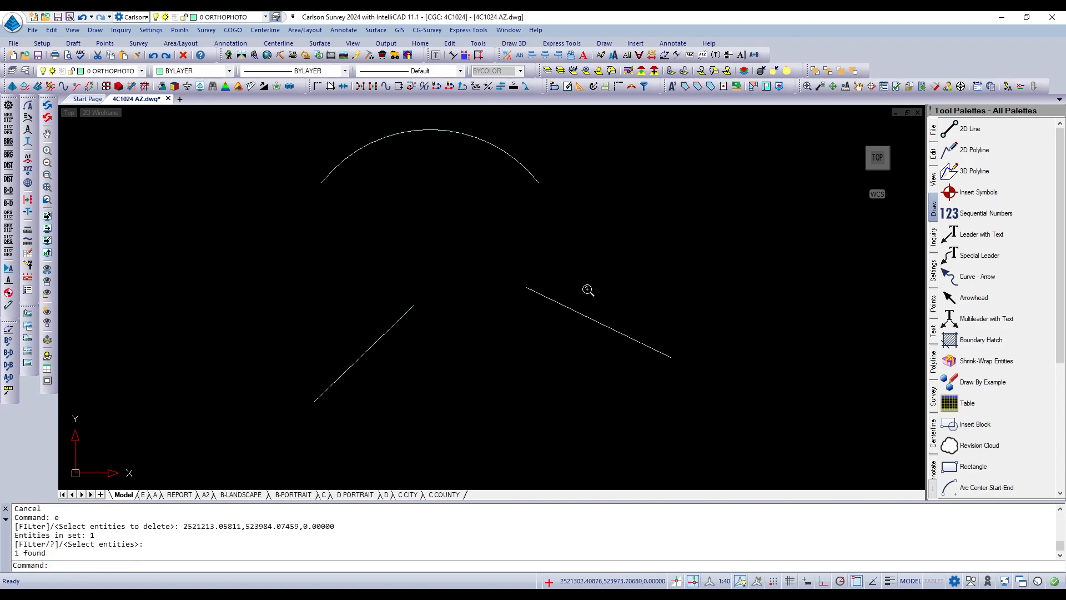
scroll(542, 303, "up", 2)
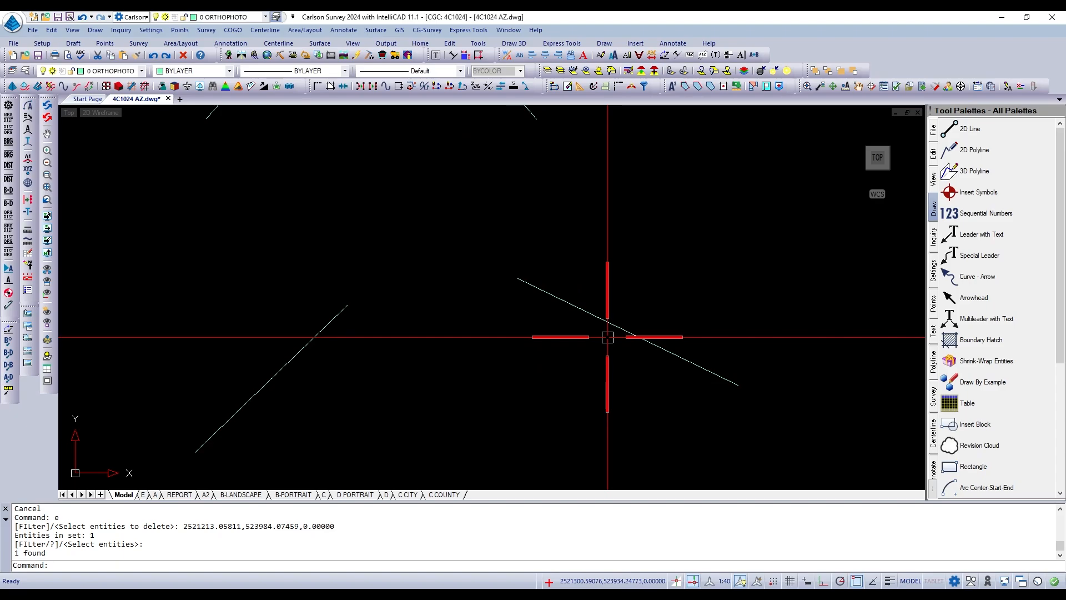
scroll(607, 337, "up", 1)
scroll(608, 338, "down", 2)
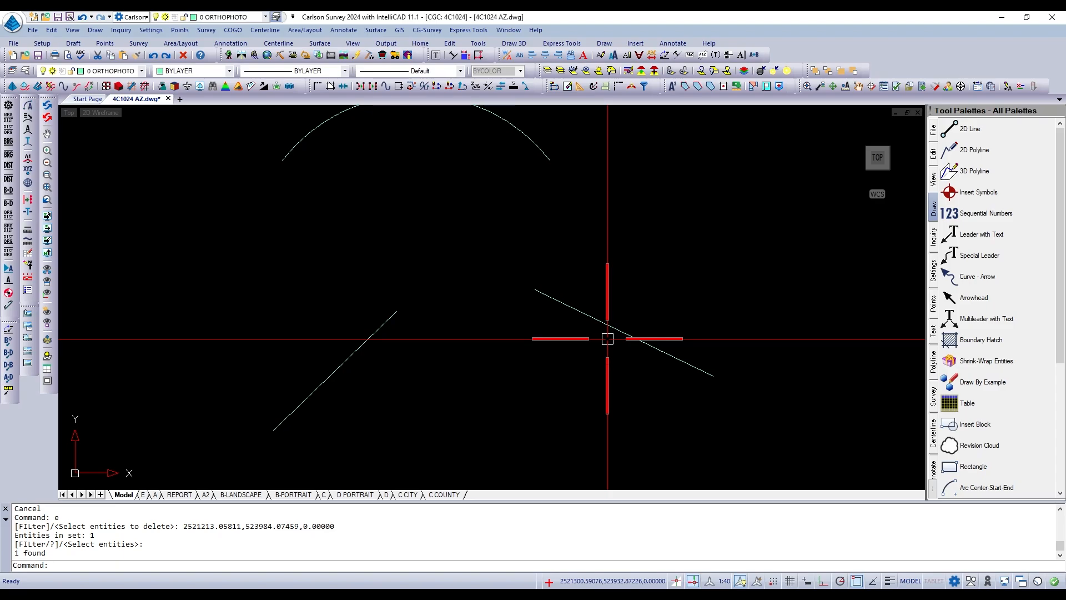
scroll(608, 338, "down", 2)
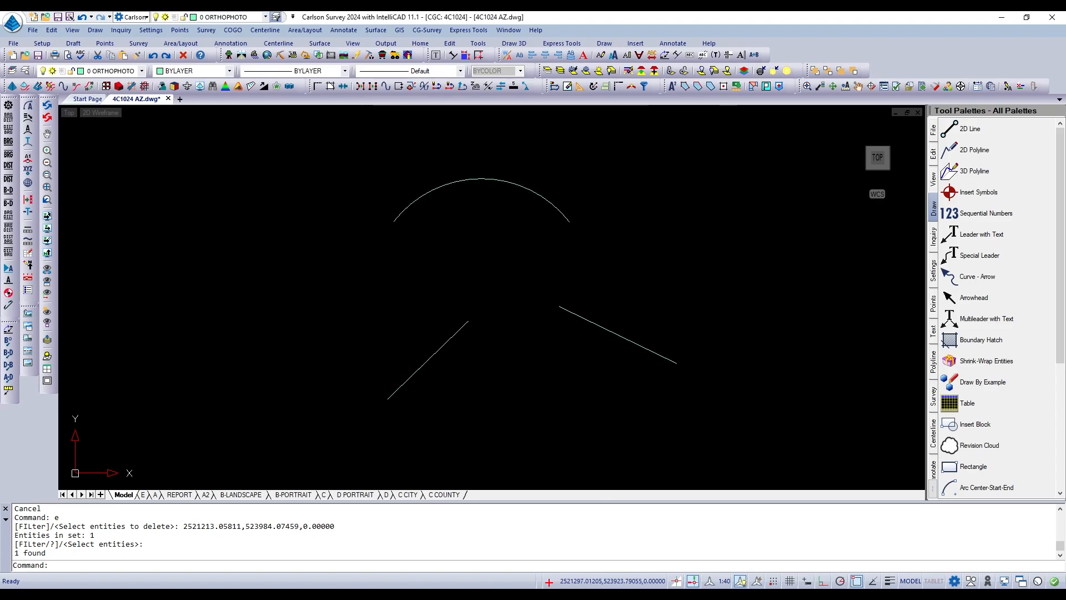
scroll(616, 345, "up", 4)
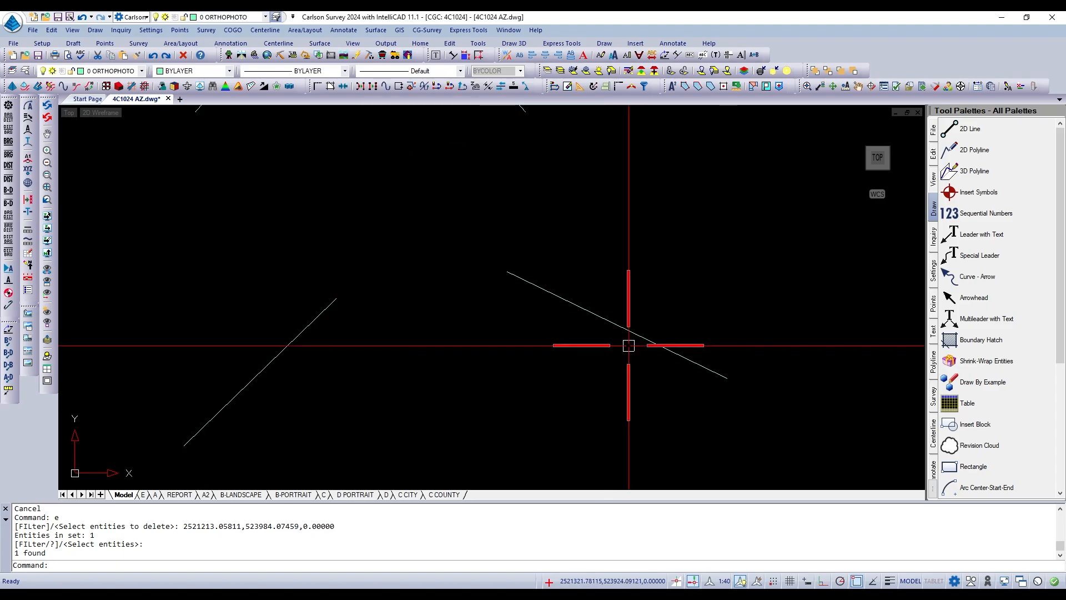
type("DI")
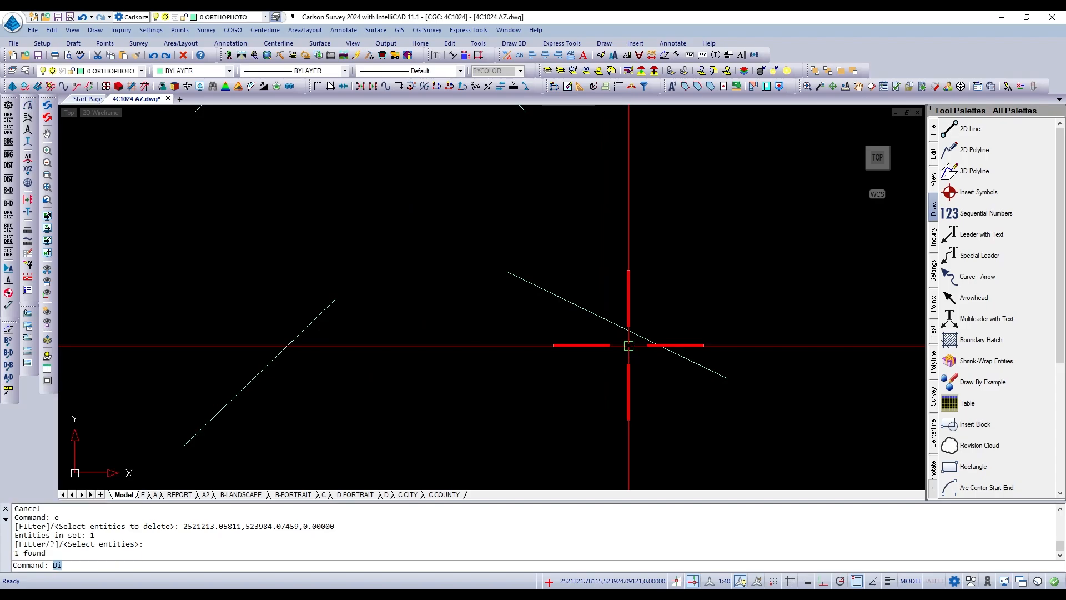
key("Return")
left_click(509, 273)
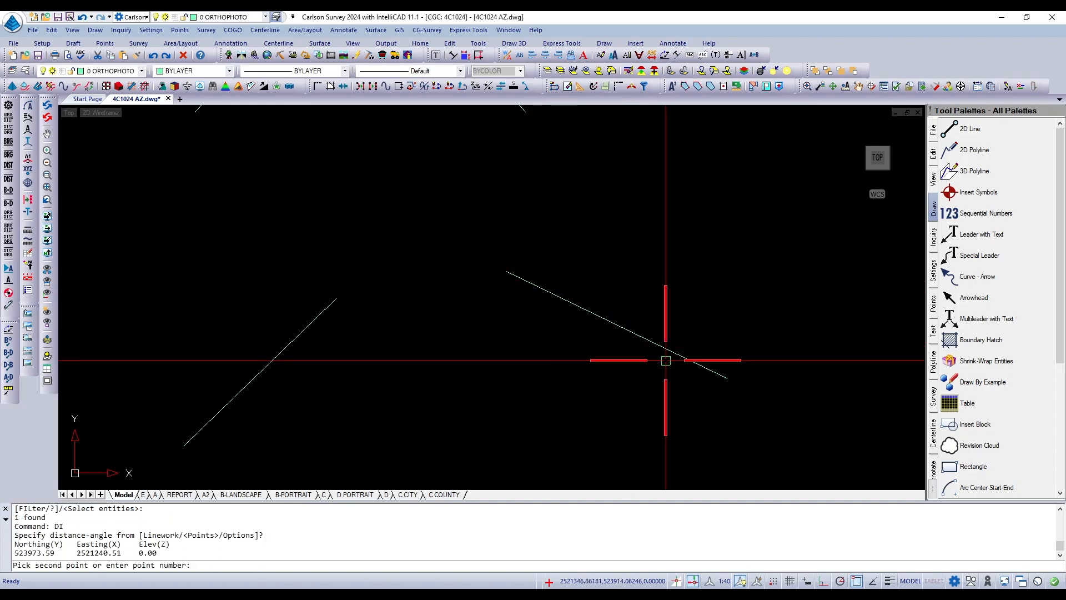
left_click(718, 376)
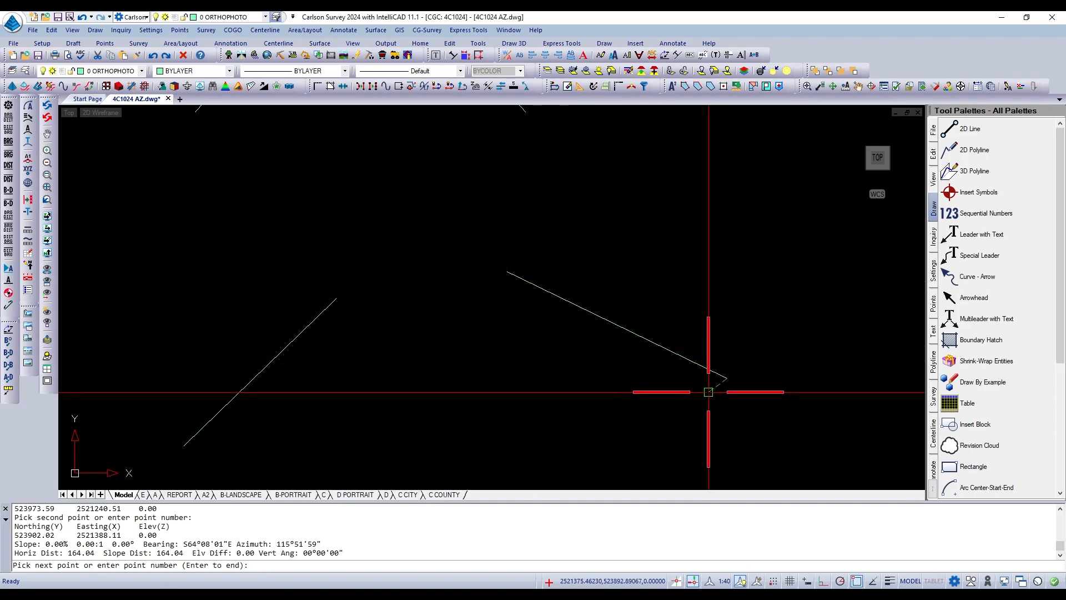
key("Return")
Erase the eastern line, keeping the western line and the upper arc.
scroll(500, 353, "down", 1)
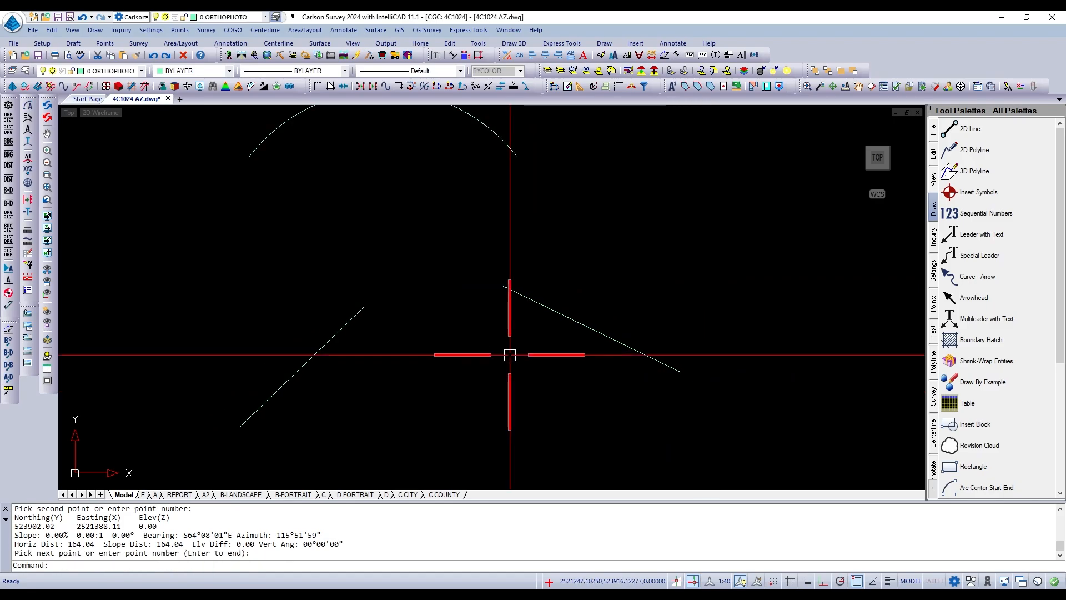
scroll(526, 333, "down", 2)
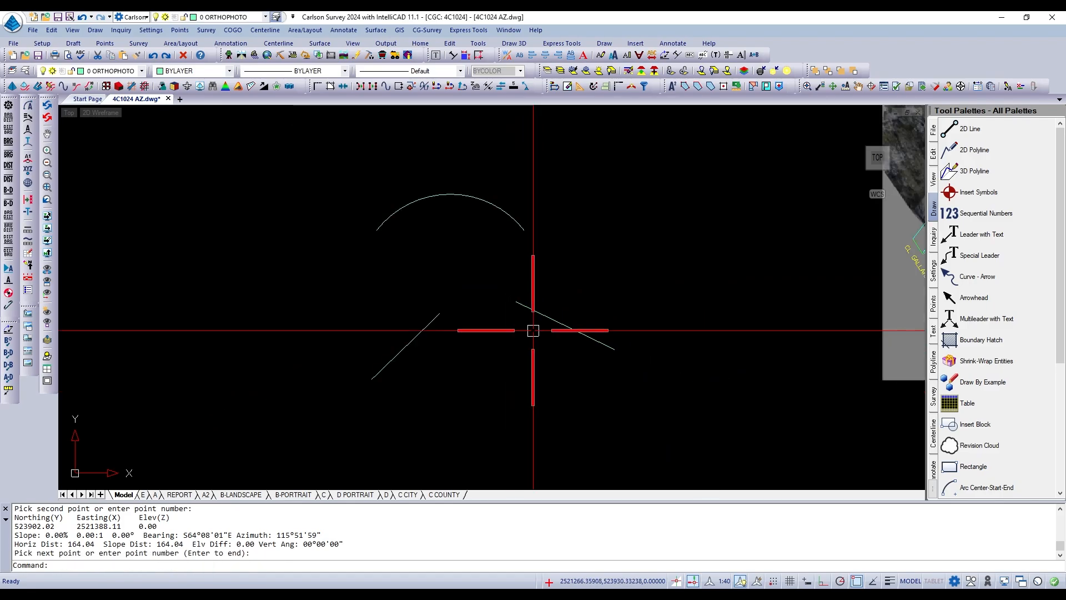
scroll(533, 331, "up", 2)
type("e")
key("Return")
left_click(550, 304)
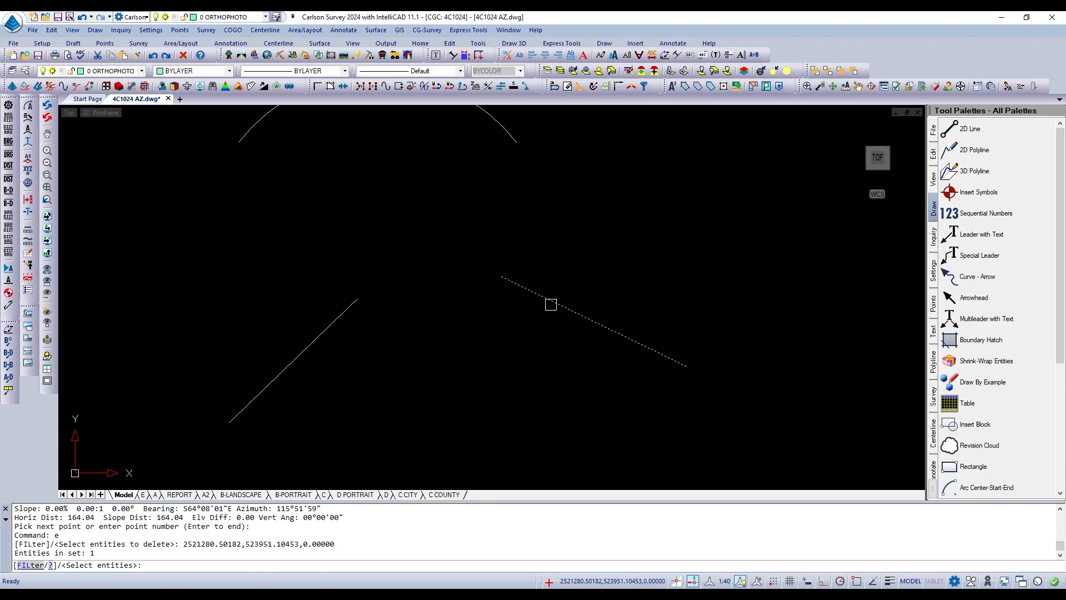
key("Return")
Draw a line exactly 100 units long to the east of the remaining line, heading about N 82° E.
type("l")
key("Return")
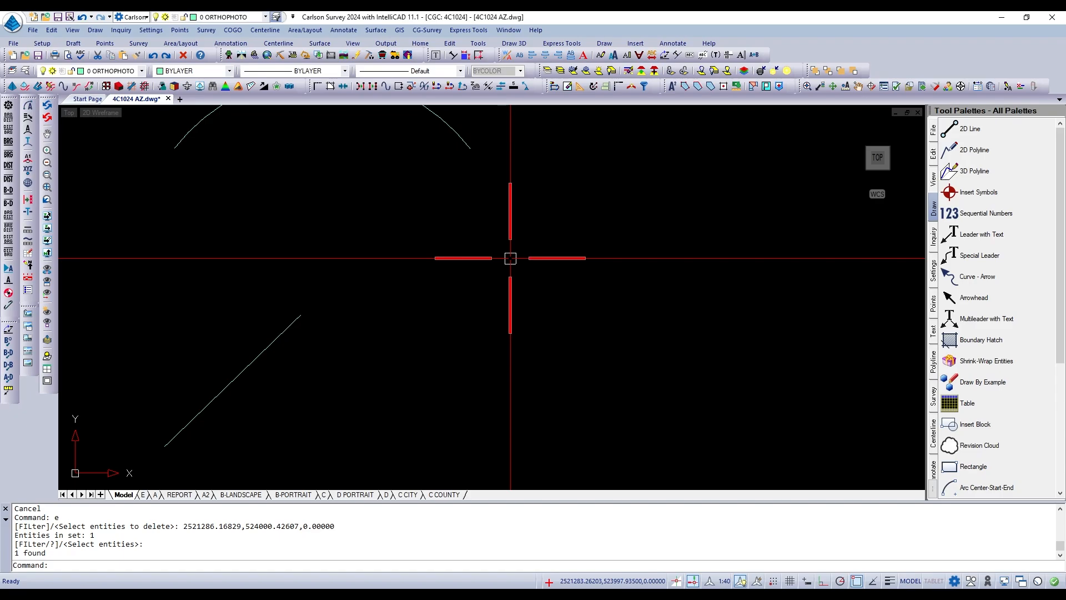
type("l")
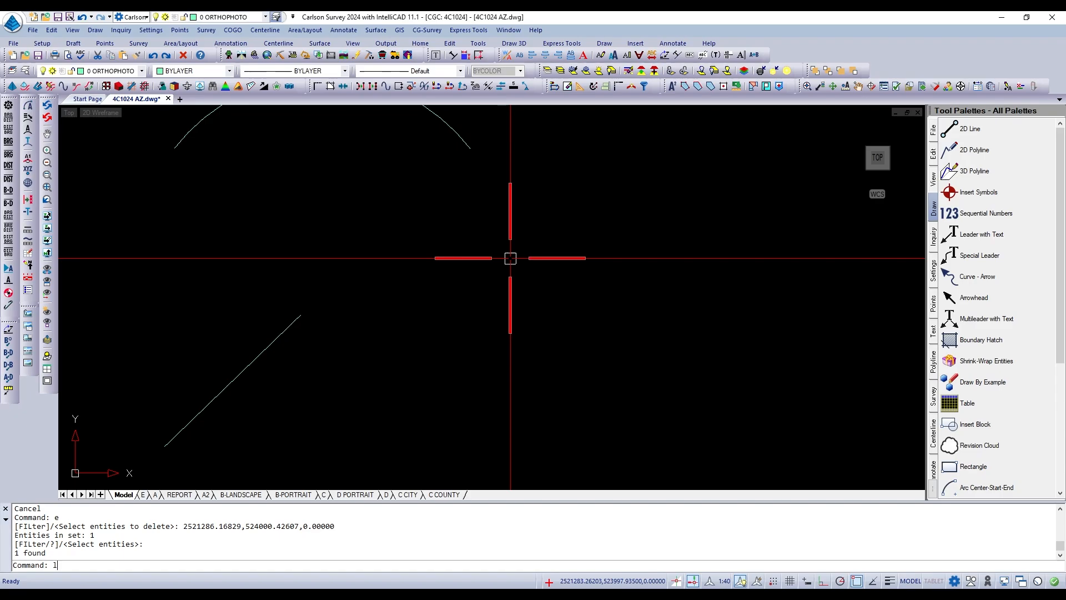
key("Return")
left_click(424, 300)
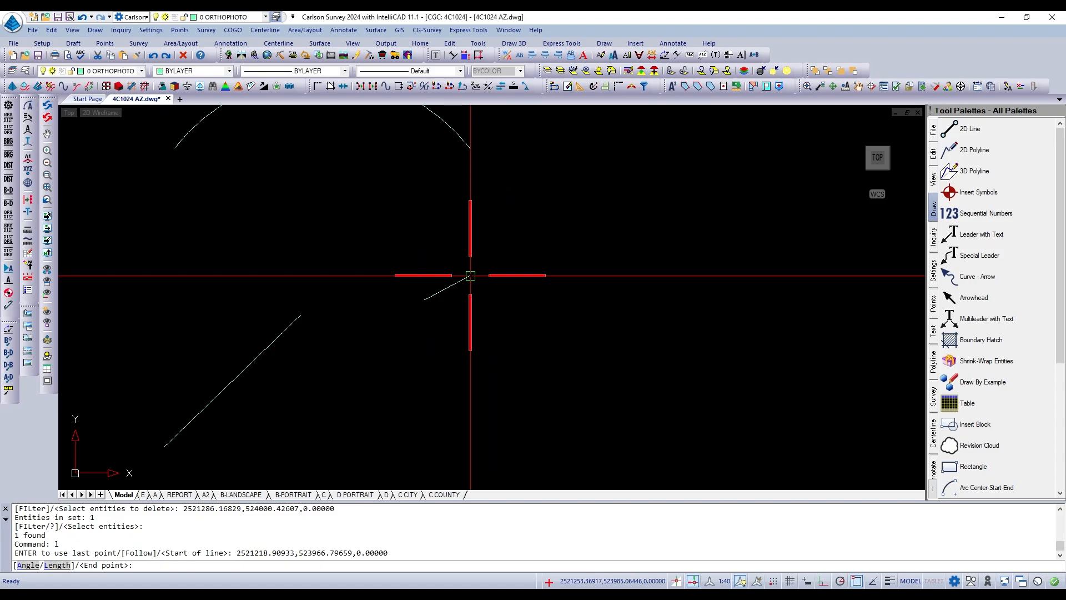
type("l")
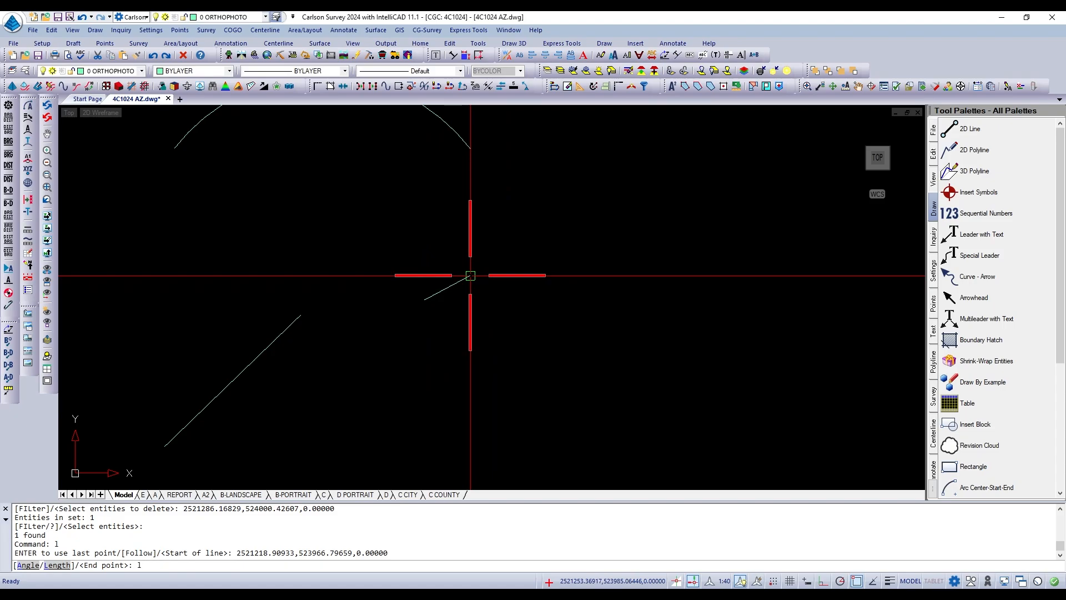
key("Return")
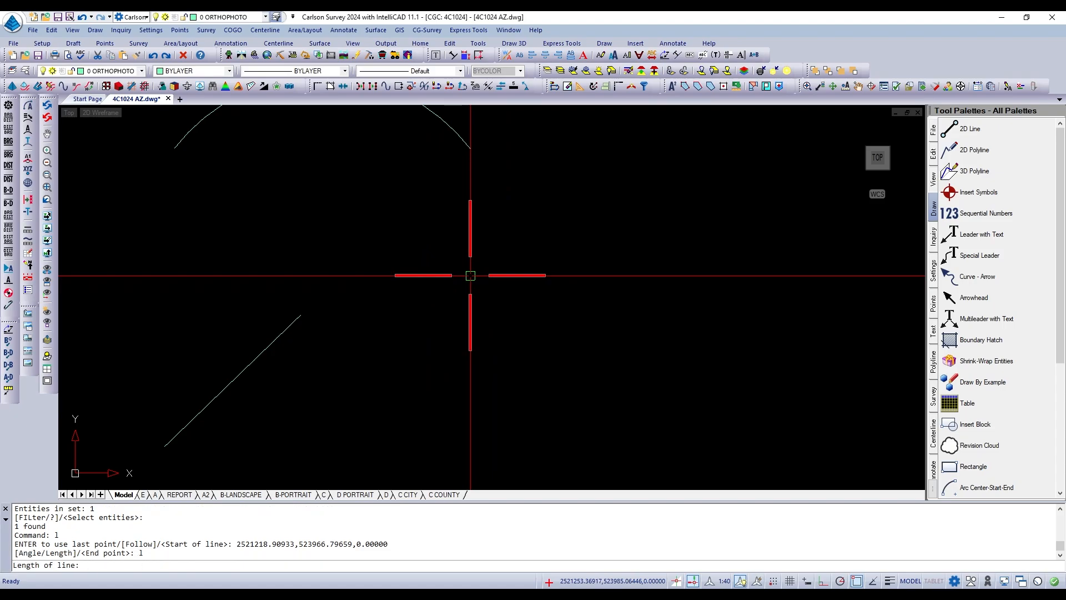
type("1")
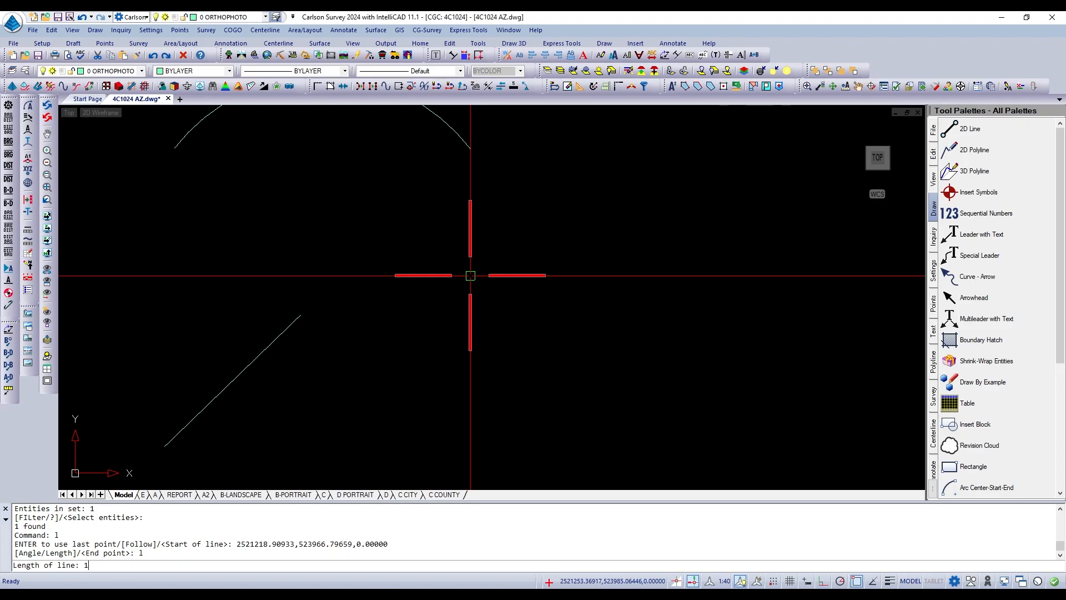
type("00")
key("Return")
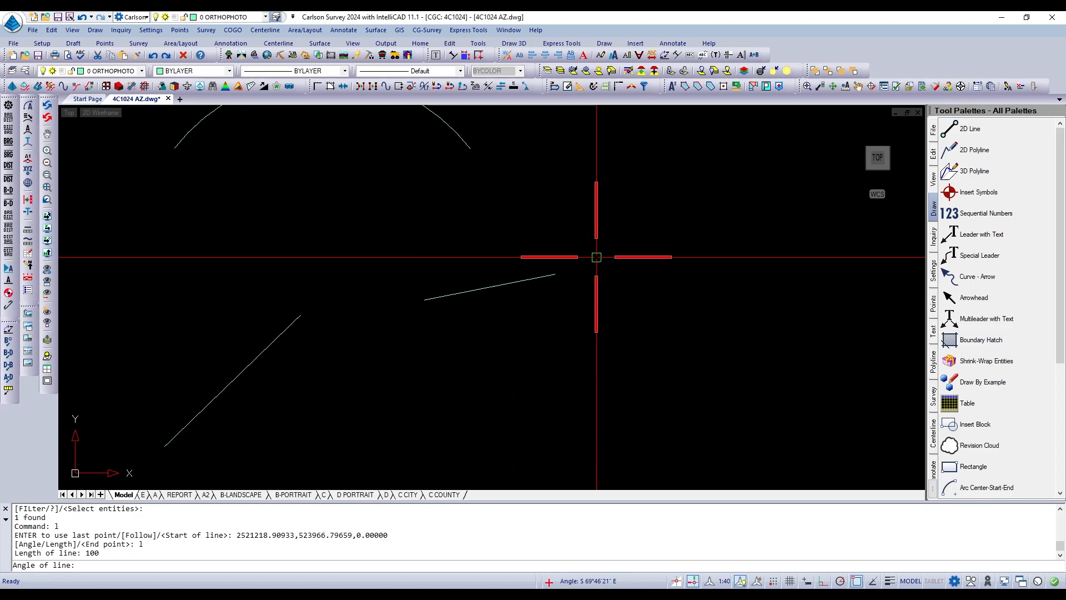
left_click(591, 276)
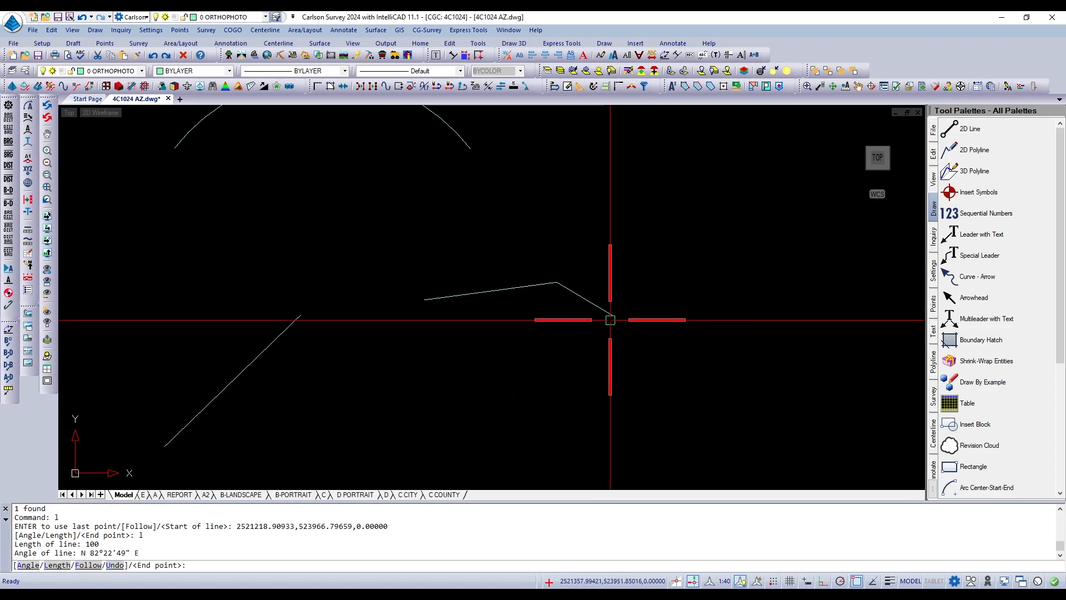
key("Return")
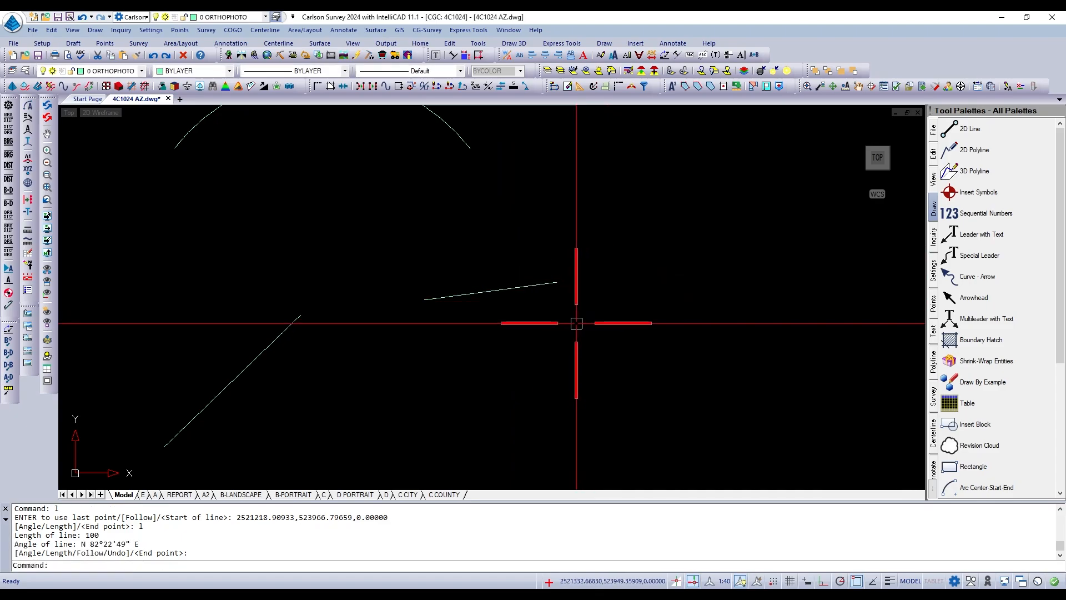
Draw an arc with a radius of 200 from the 100-unit line's eastern end to its western end, bulging above it.
scroll(566, 303, "up", 2)
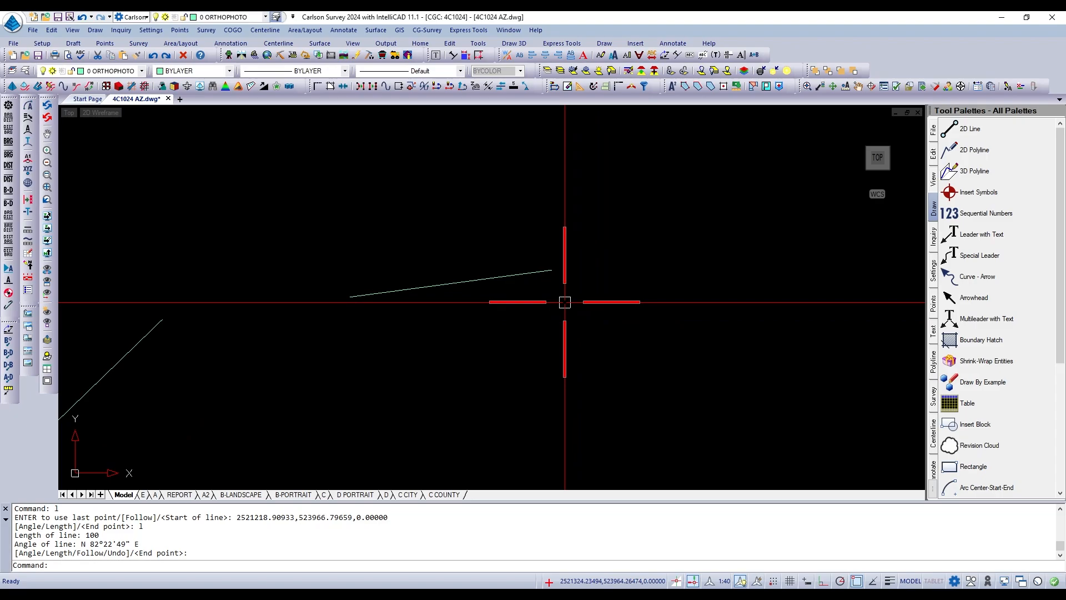
scroll(565, 302, "down", 2)
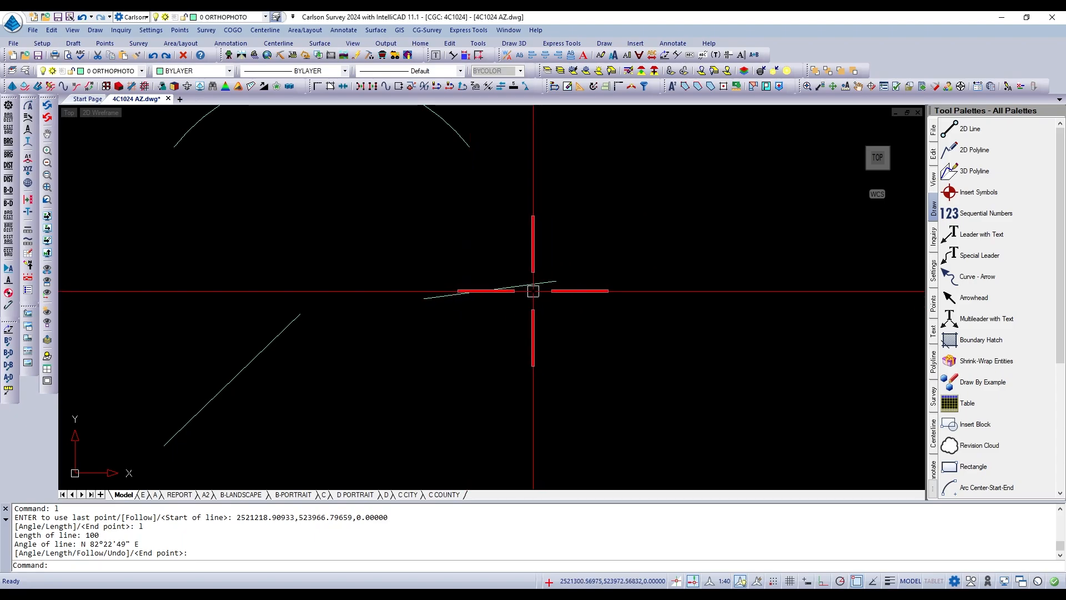
type("a")
key("Return")
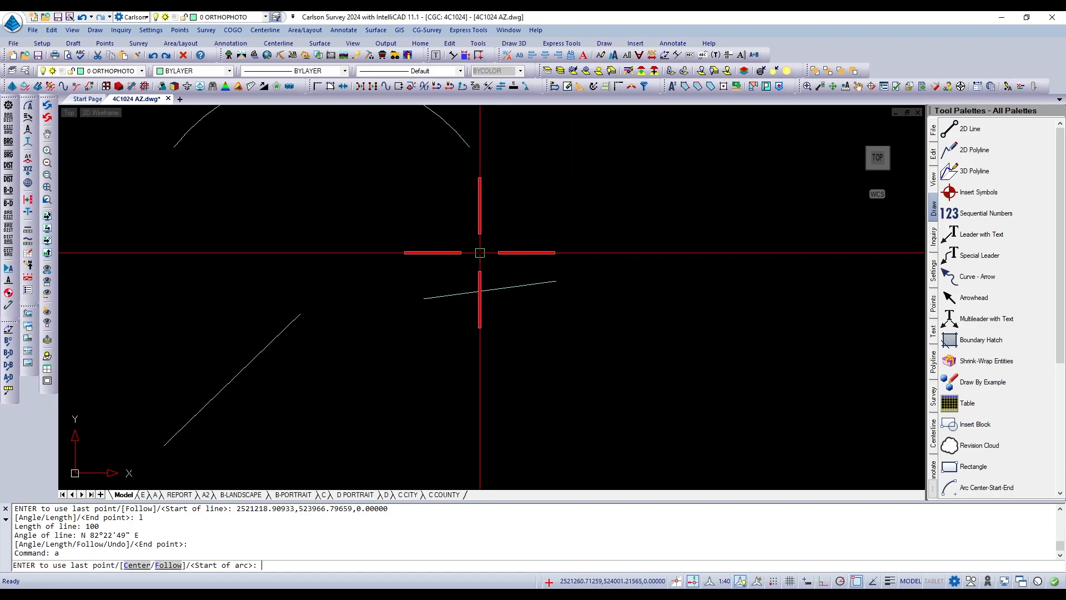
scroll(480, 253, "up", 1)
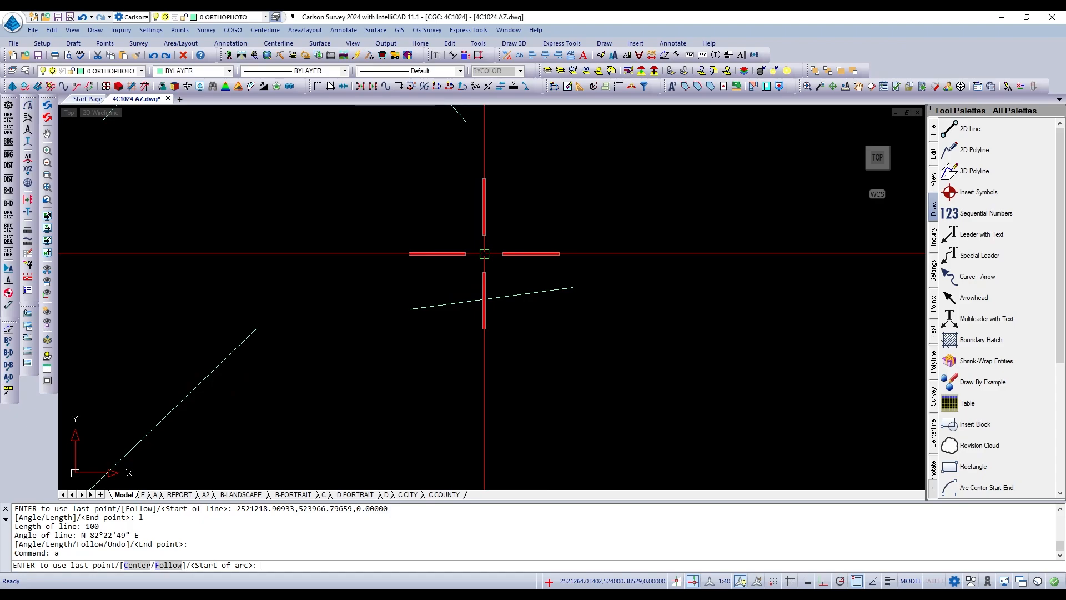
left_click(573, 287)
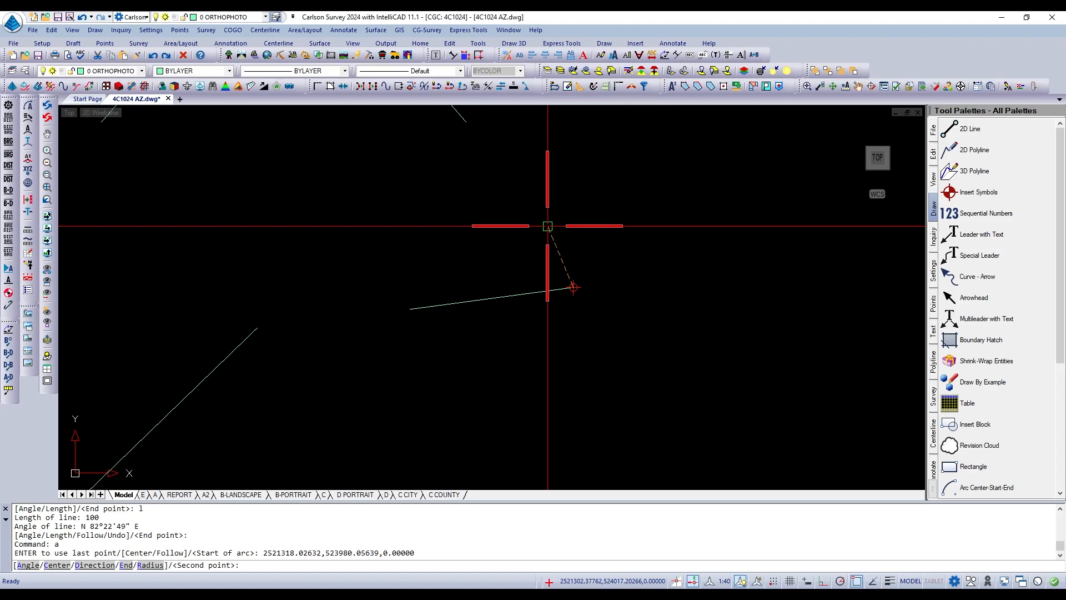
type("e")
key("Return")
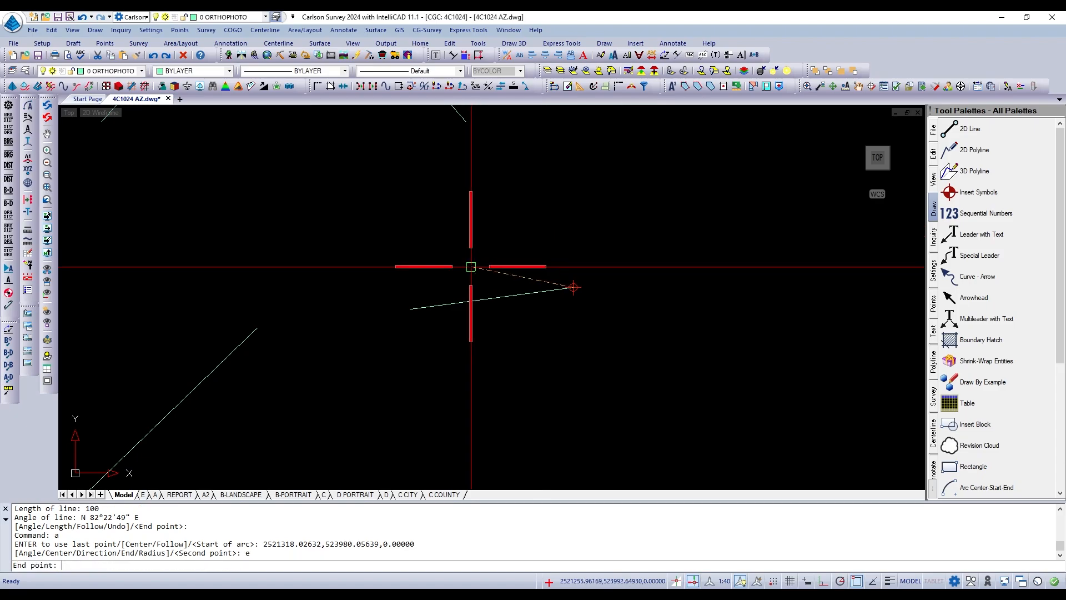
left_click(430, 303)
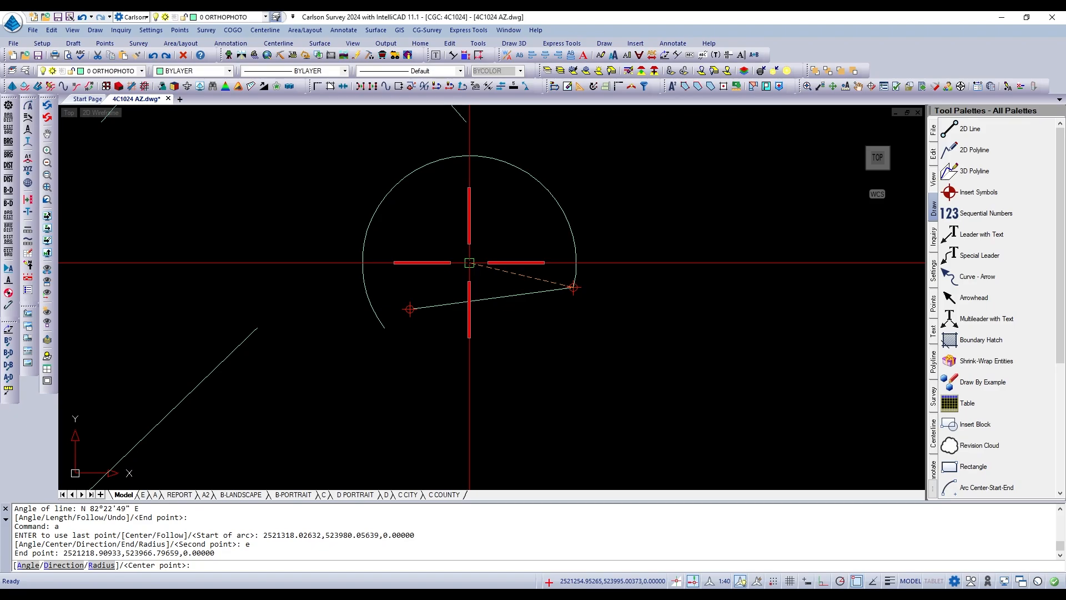
type("r")
key("Return")
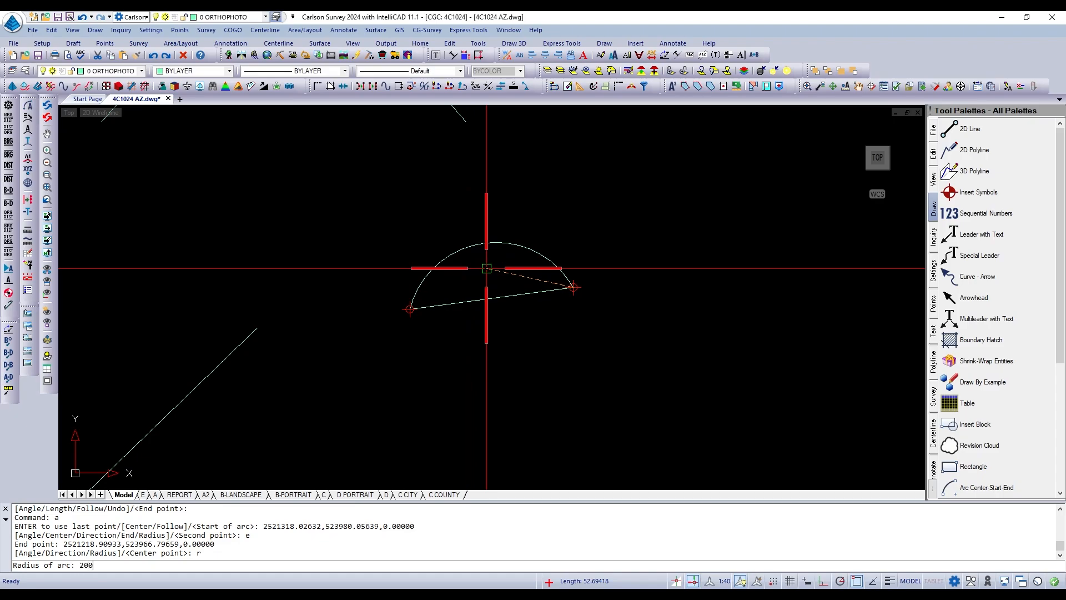
key("Return")
scroll(486, 268, "up", 2)
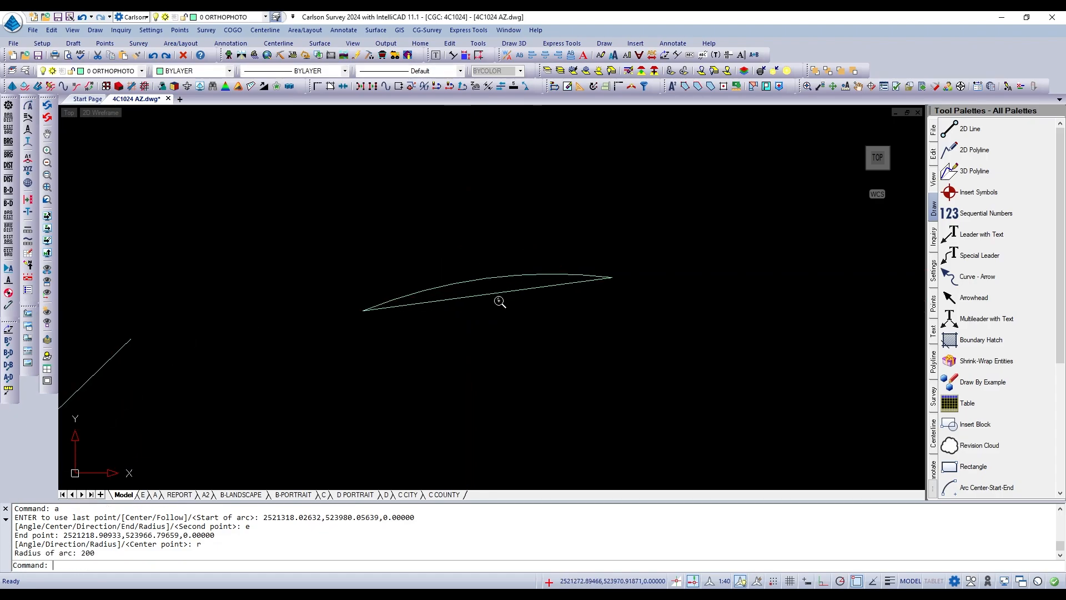
scroll(514, 289, "up", 2)
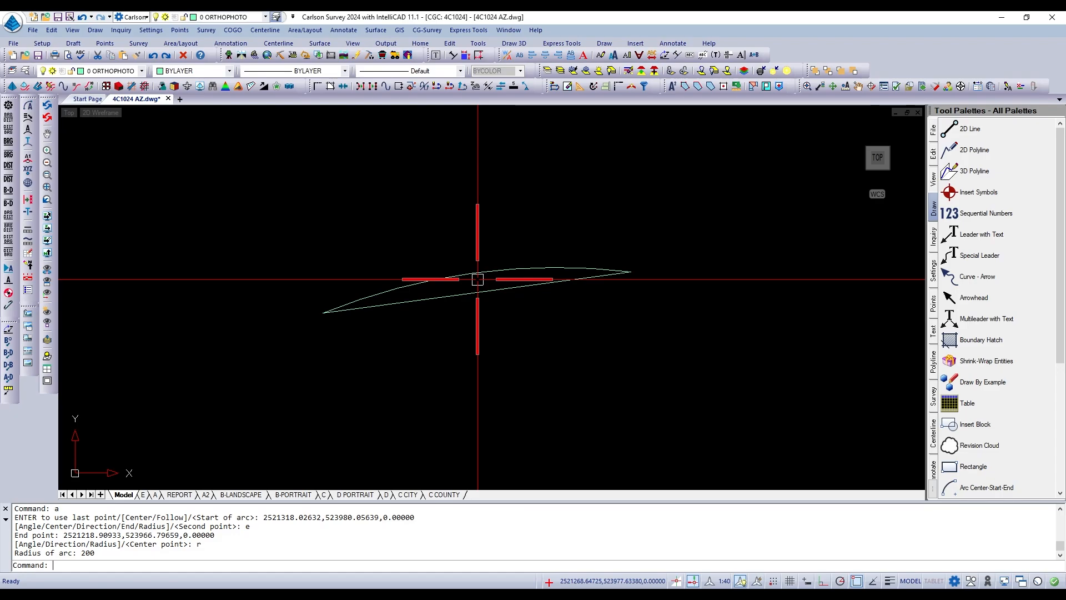
Erase the 200-radius arc above the 100-unit line, keeping the line.
key("Return")
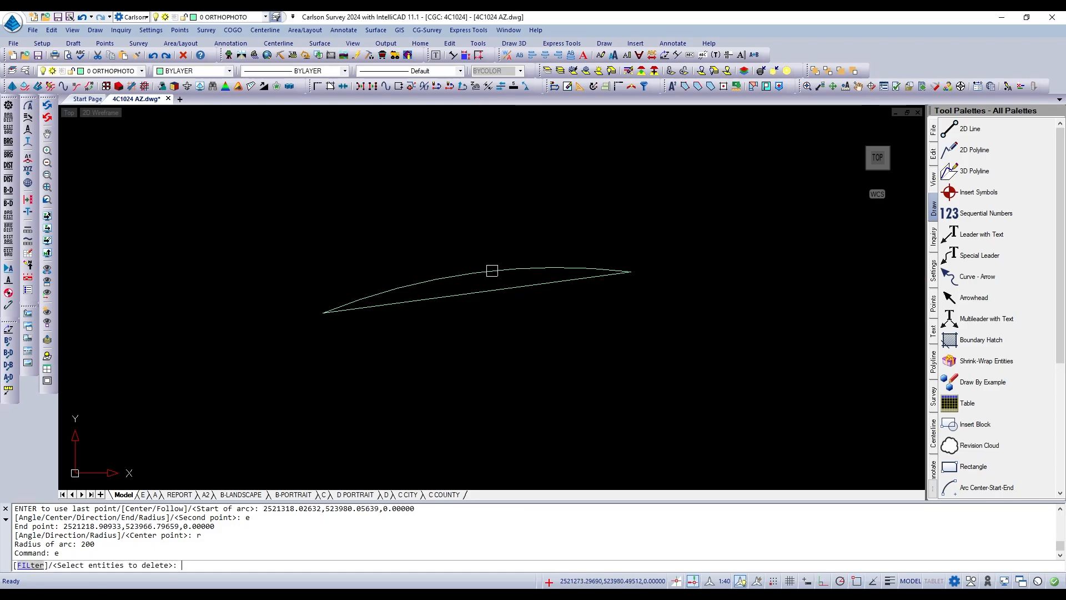
left_click(493, 269)
key("Return")
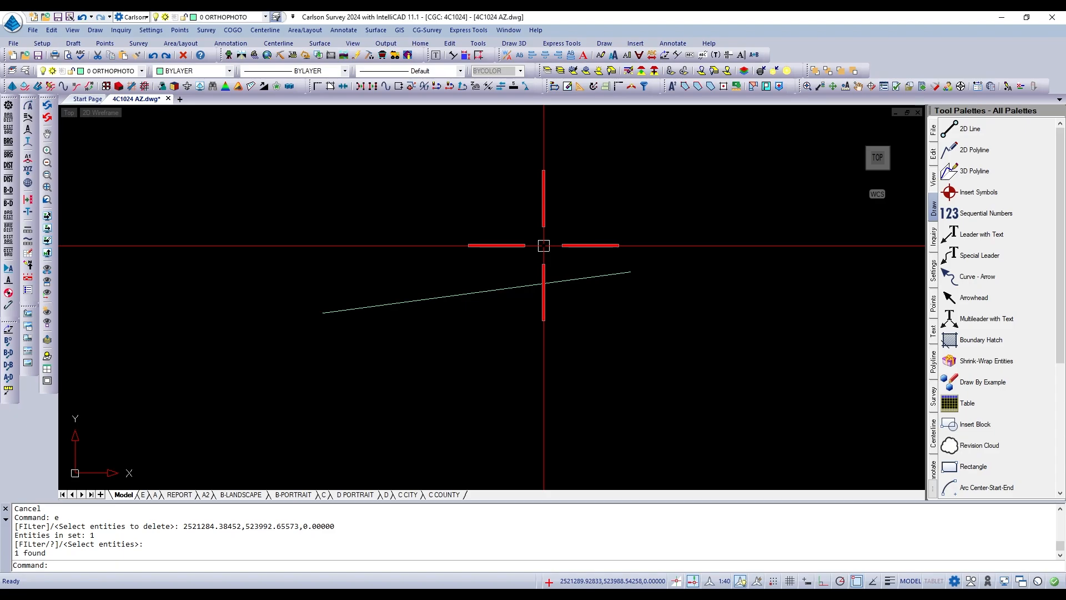
Draw an arc with a radius of 50 from the 100-unit line's eastern end to its western end, bulging above it.
type("a")
key("Return")
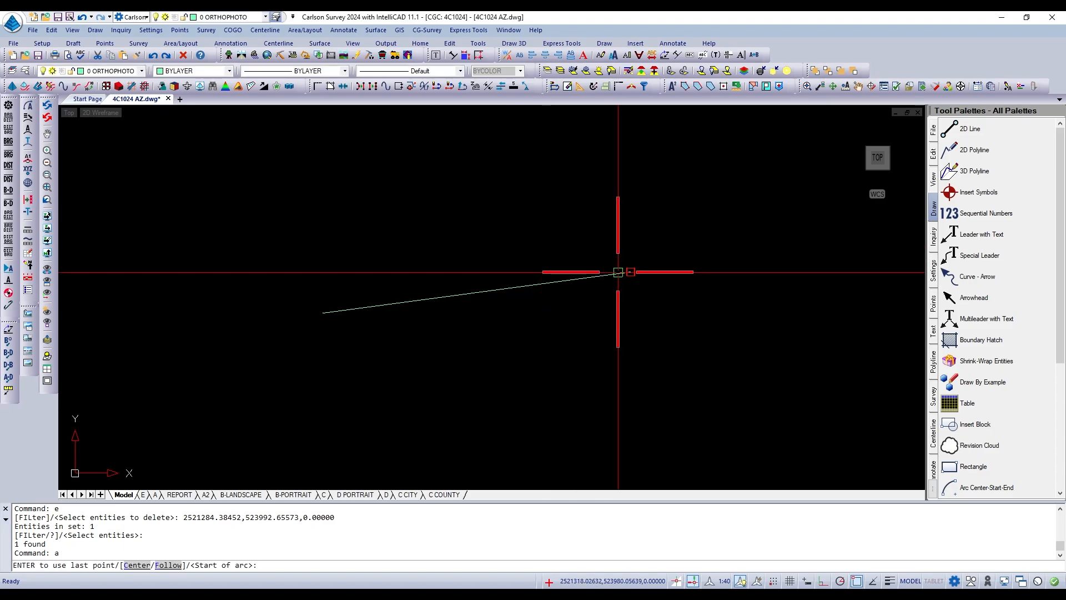
left_click(618, 272)
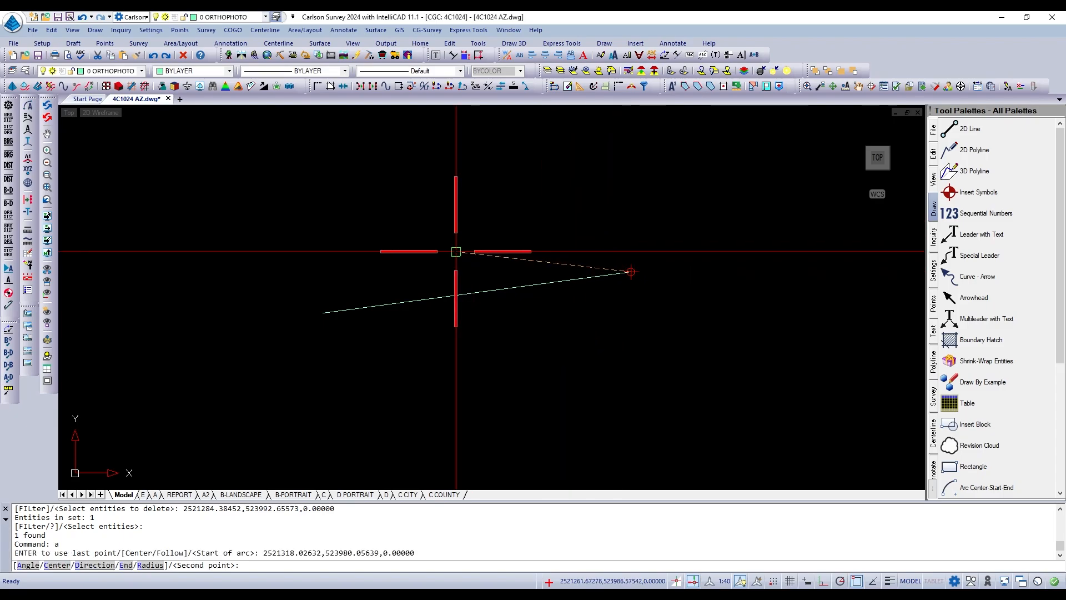
type("e")
key("Return")
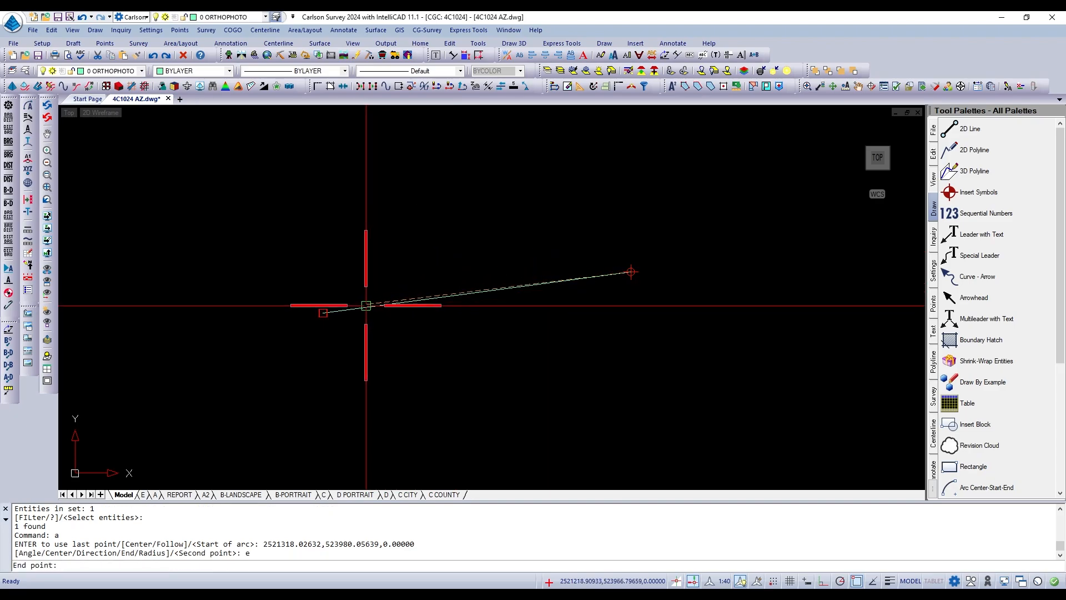
left_click(365, 306)
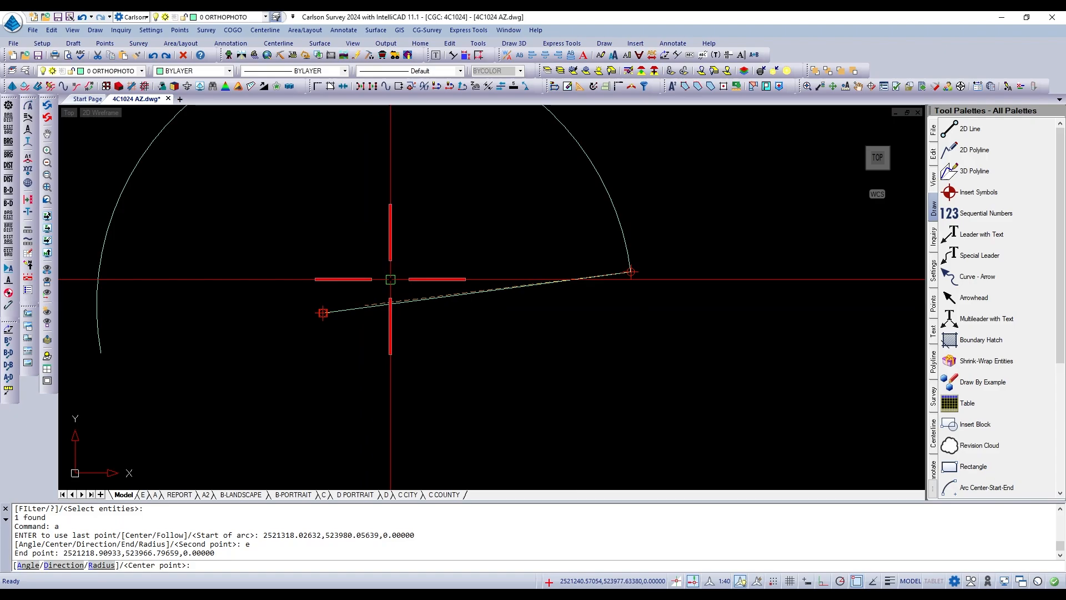
type("r")
key("Return")
type("5")
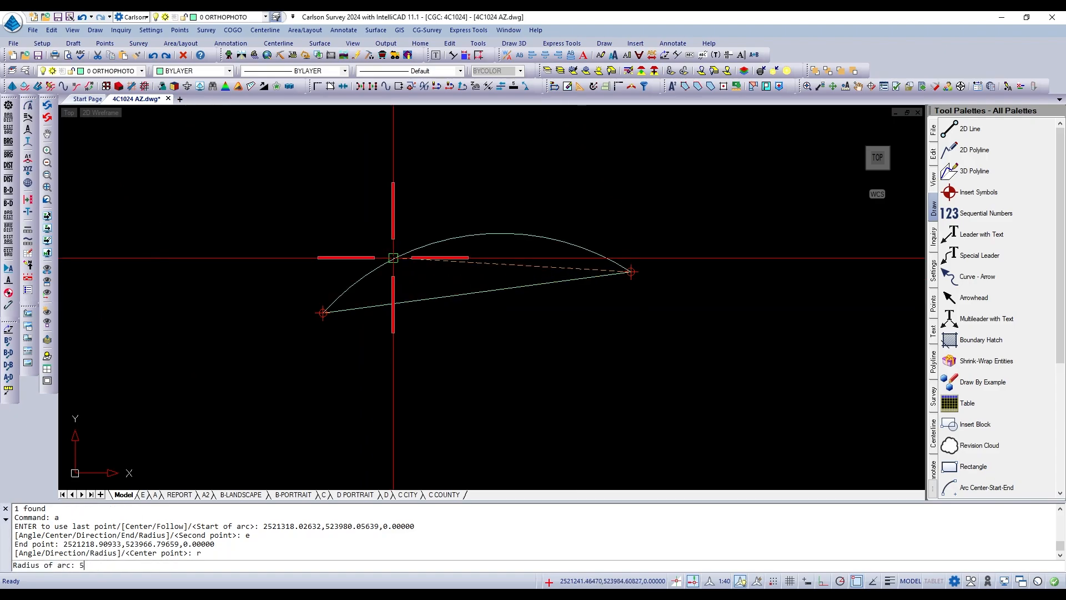
type("0")
key("Return")
Erase the 50-radius arc above the 100-unit line.
scroll(566, 273, "down", 3)
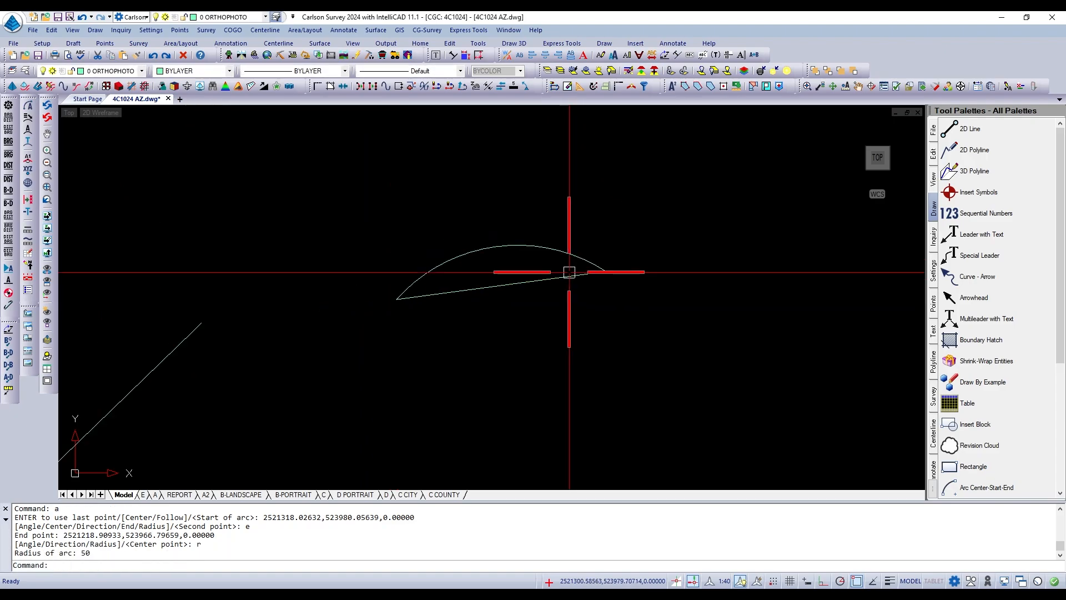
scroll(594, 278, "up", 2)
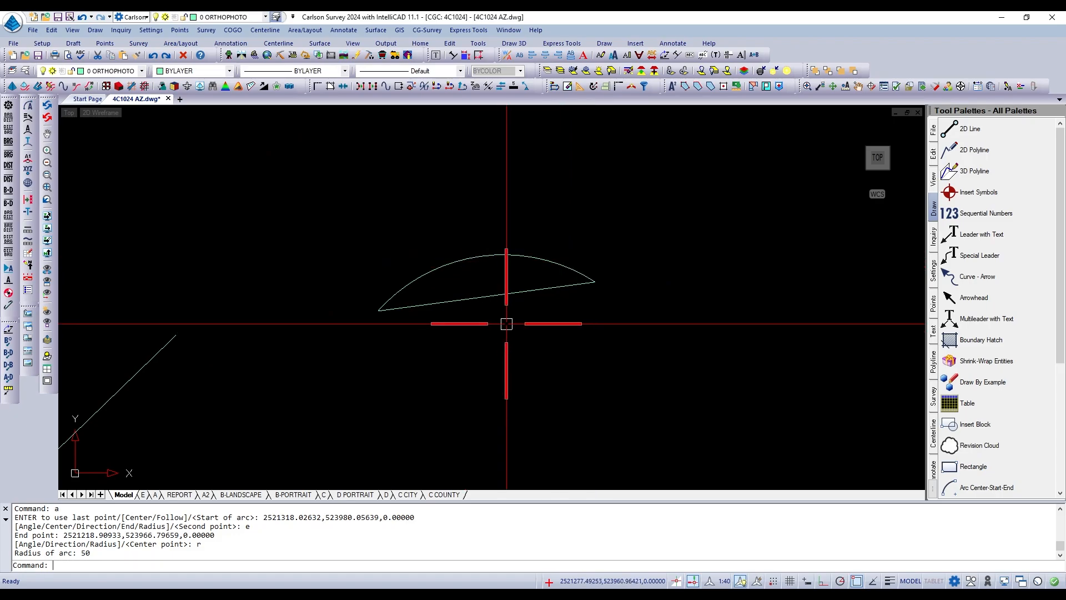
key("Escape")
type("e")
key("Return")
left_click(517, 255)
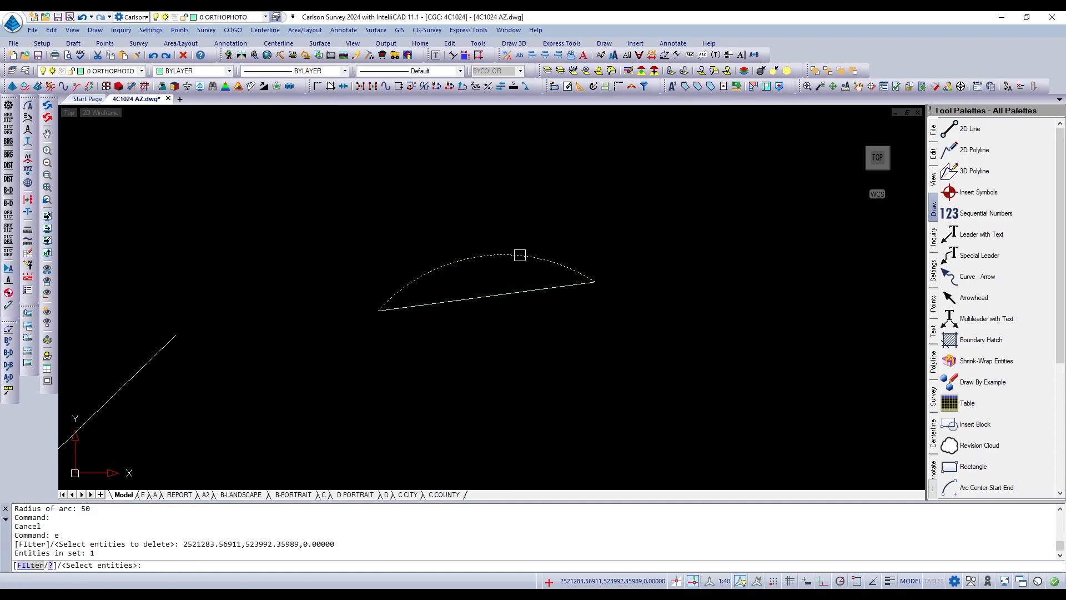
key("Return")
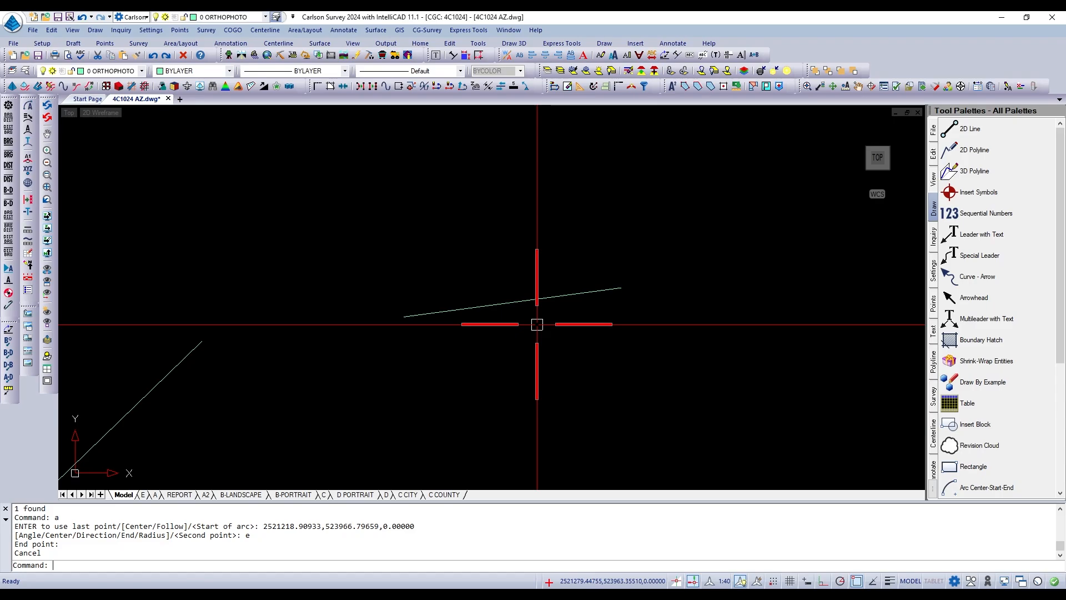
Draw an arc with a radius of 50 from the 100-unit line's western end to its eastern end, bulging below it.
type("a")
key("Return")
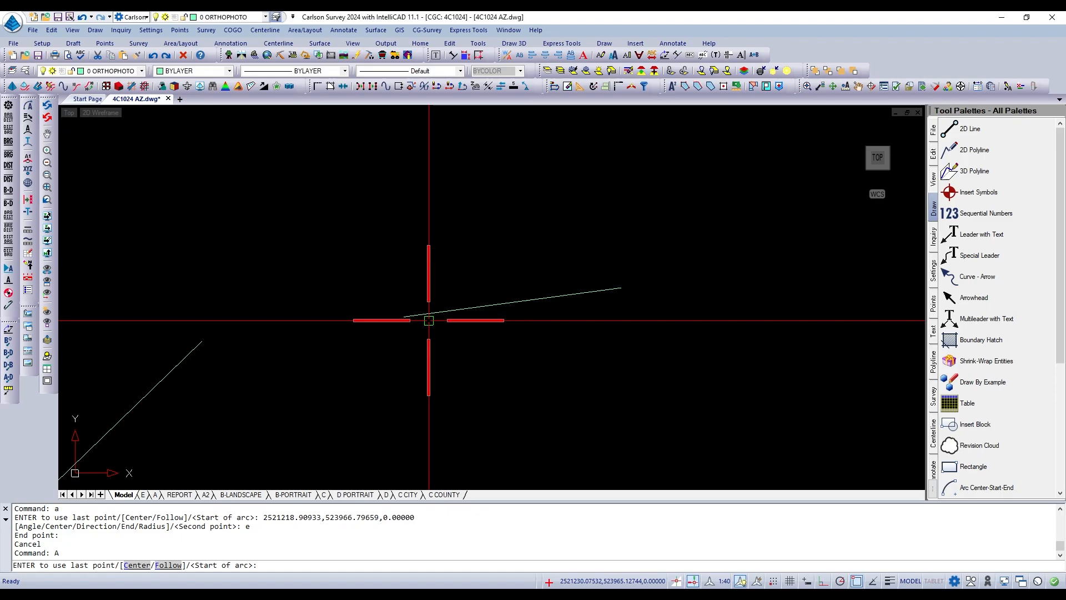
left_click(415, 317)
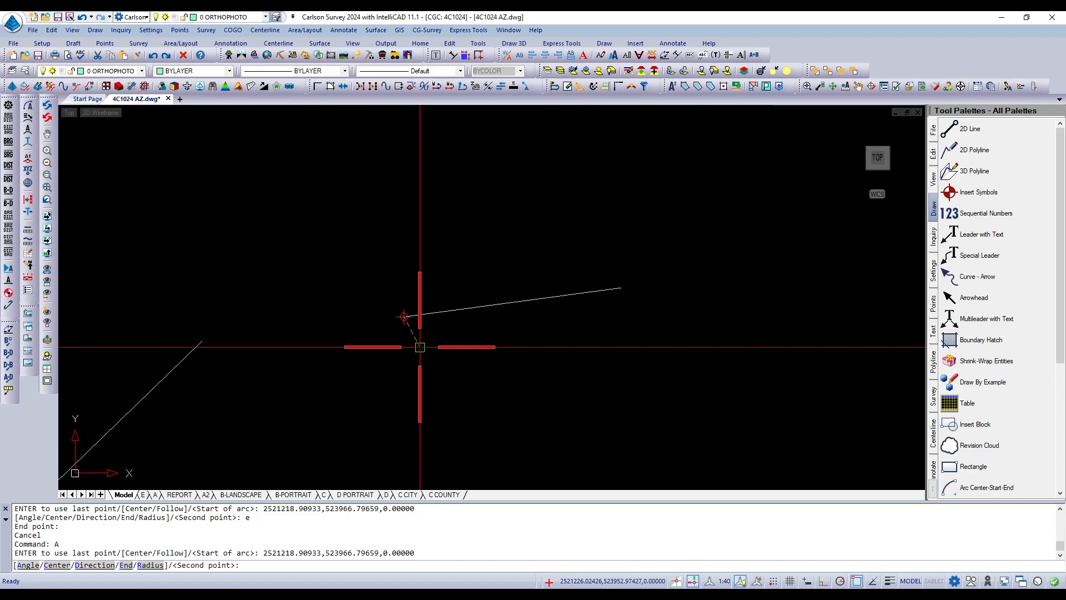
type("e")
key("Return")
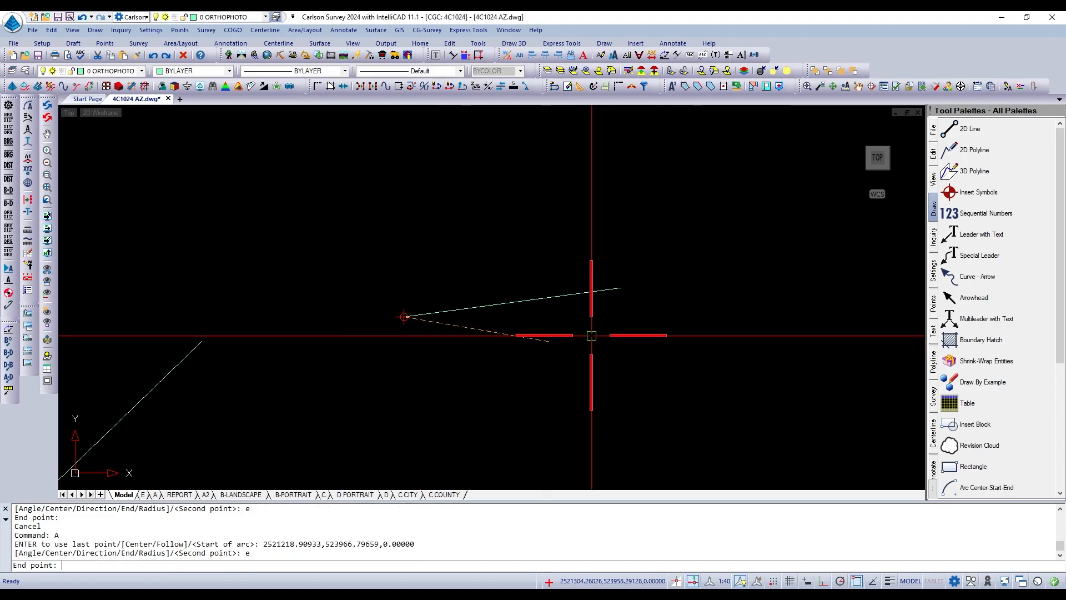
left_click(616, 290)
type("r")
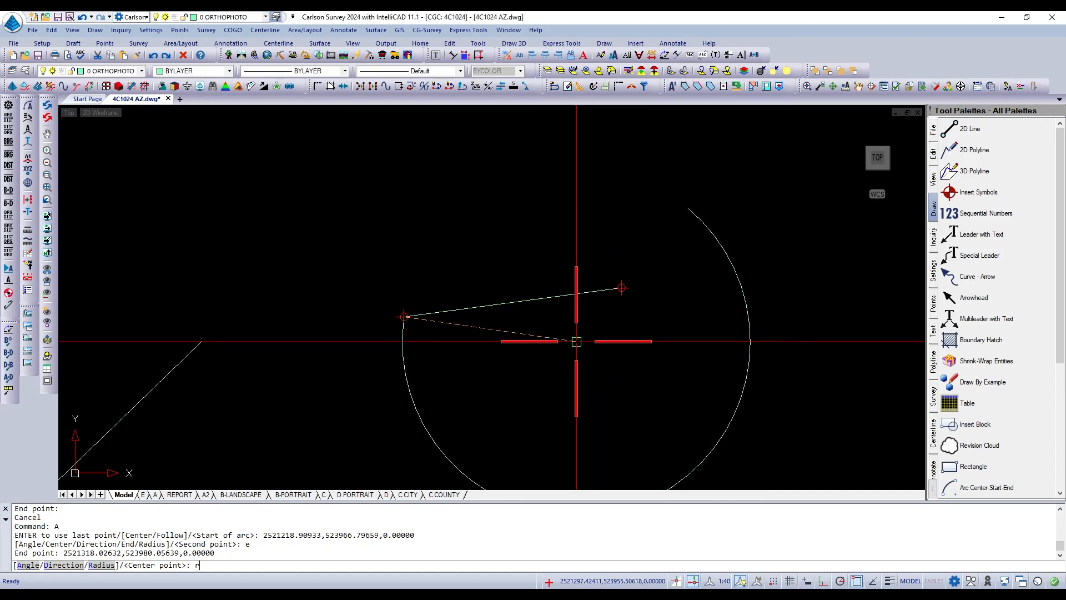
key("Return")
type("50")
key("Return")
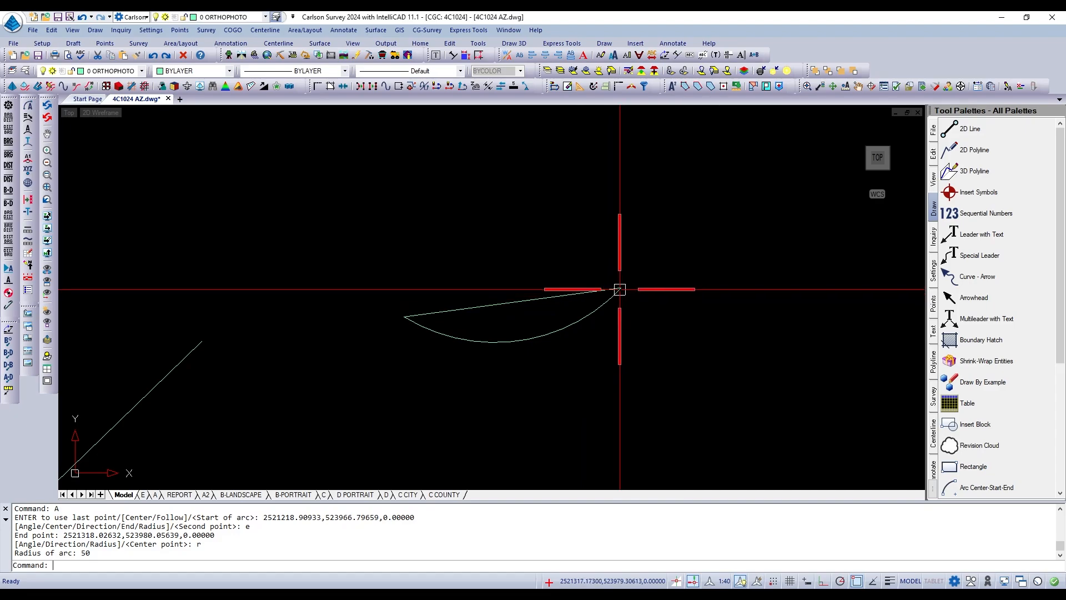
Erase the 100-unit line with its lower arc, the large northern arc and the diagonal line to the southwest.
scroll(516, 360, "down", 3)
key("Escape")
type("e")
key("Return")
left_click(589, 375)
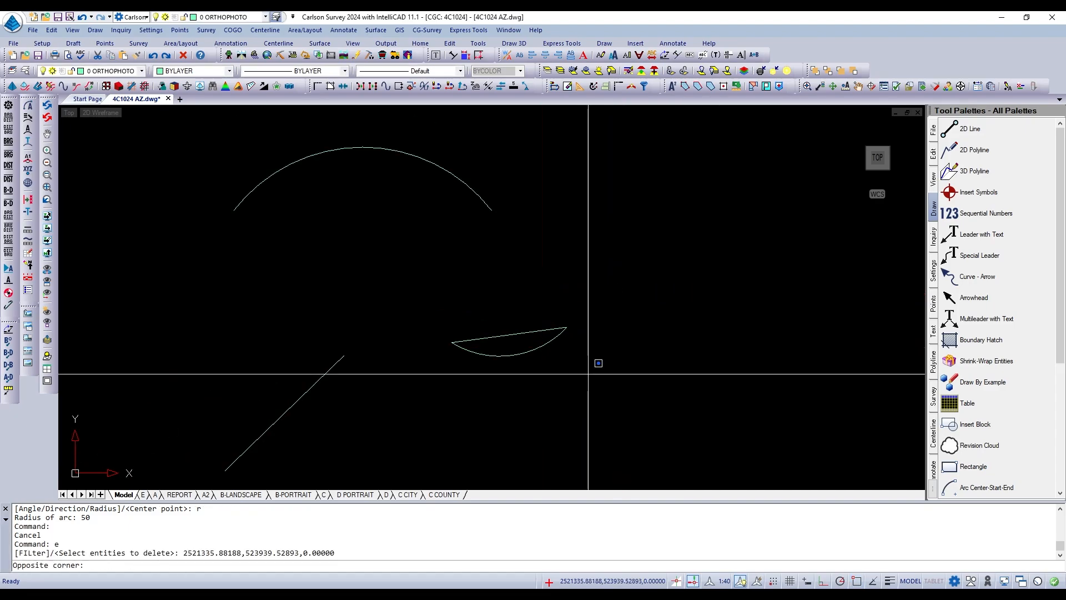
left_click(448, 280)
key("Return")
key("Return")
left_click(489, 203)
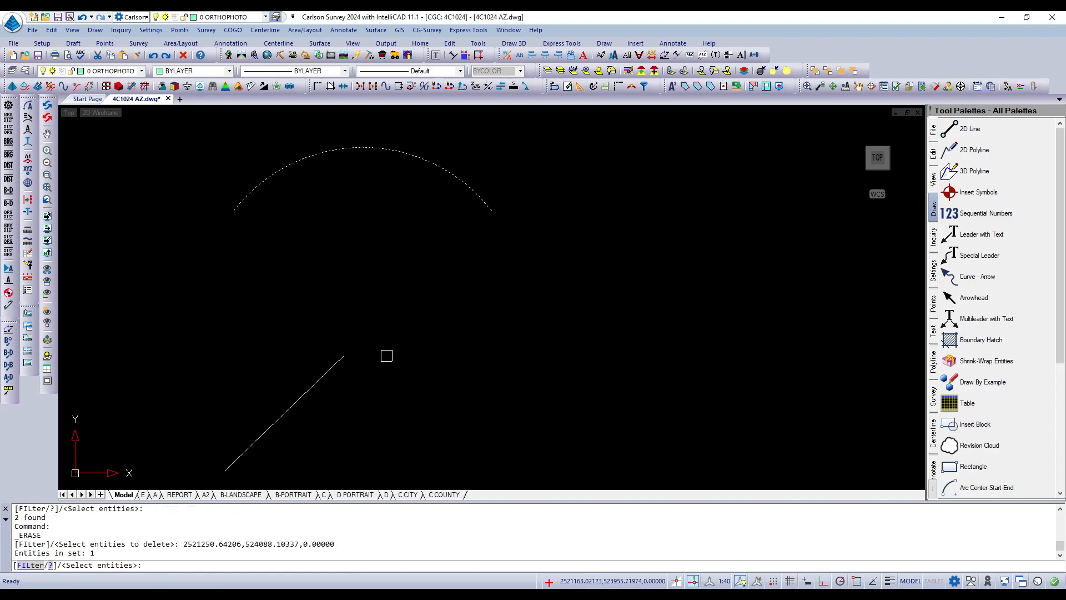
left_click(333, 364)
key("Return")
Draw a zigzag 2D polyline of six segments, about 500 units long in total, using the current drawing properties, in the empty area west of the orthophoto.
scroll(589, 327, "down", 2)
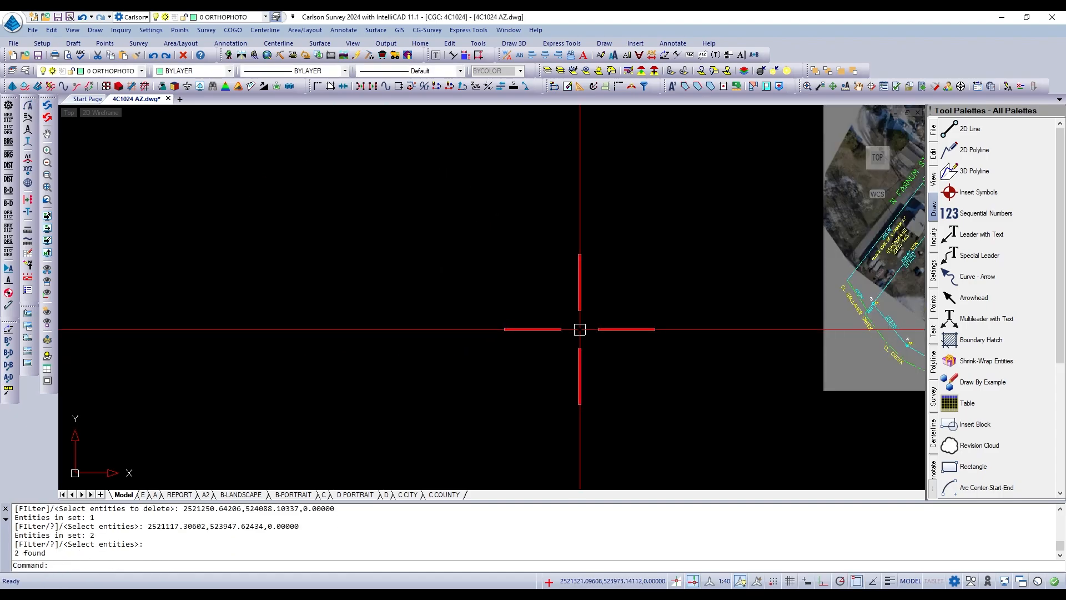
scroll(591, 309, "up", 3)
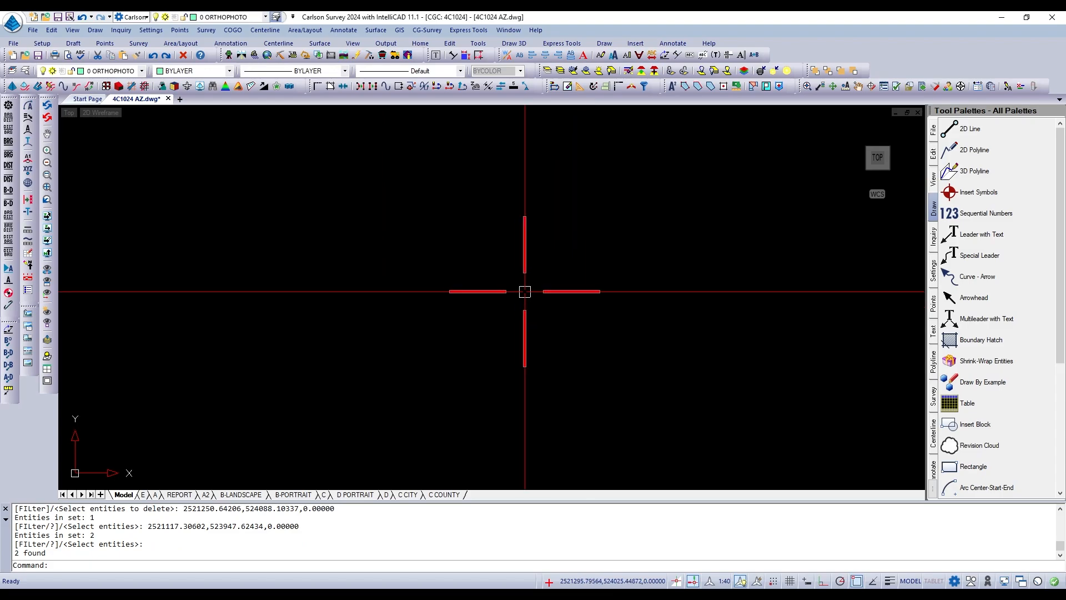
left_click(96, 30)
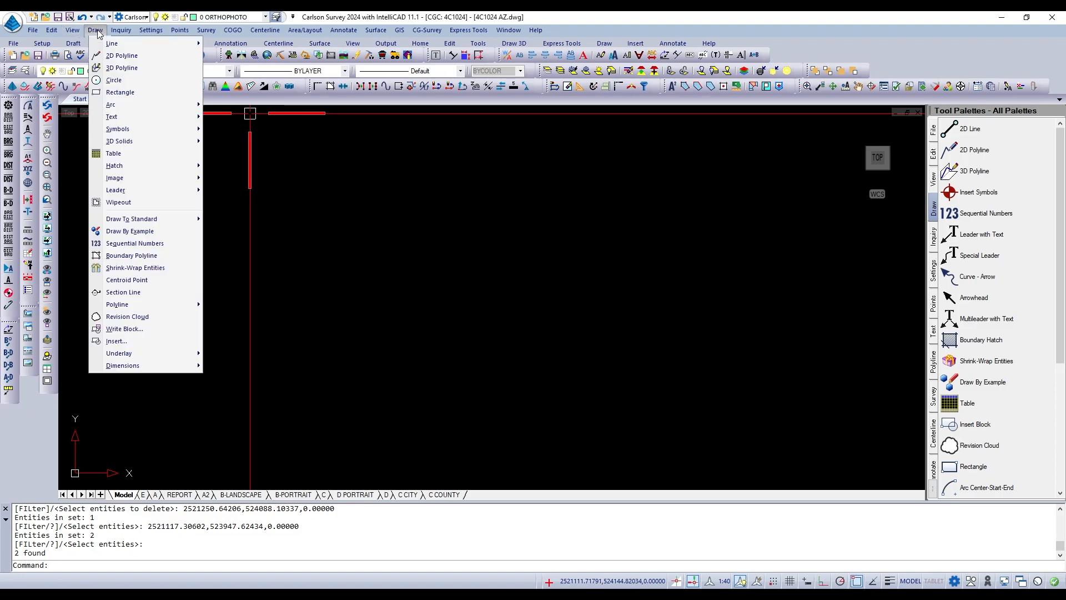
left_click(122, 55)
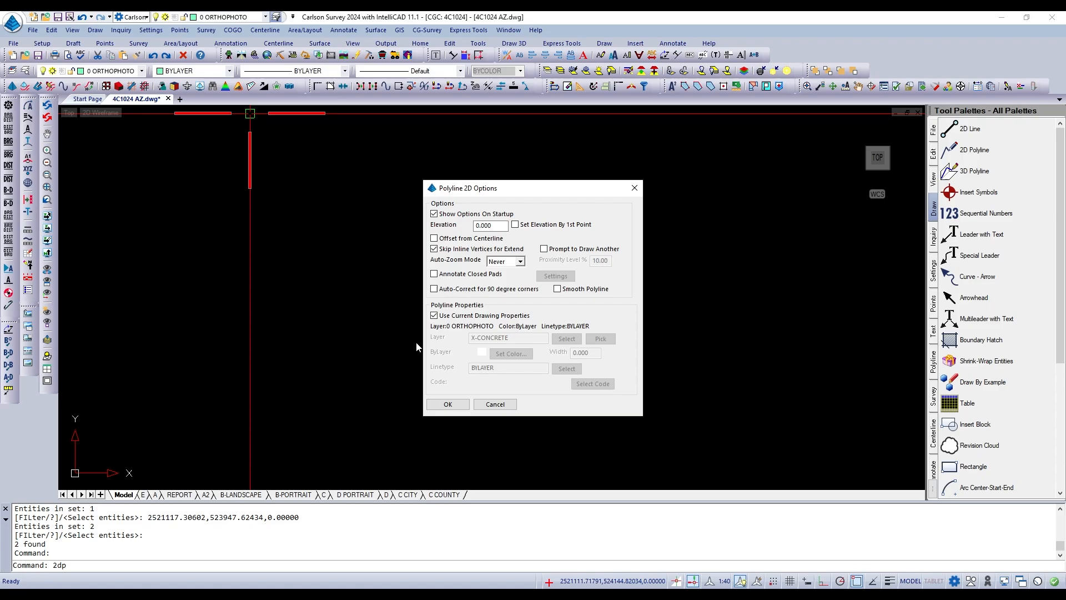
left_click_drag(503, 188, 421, 163)
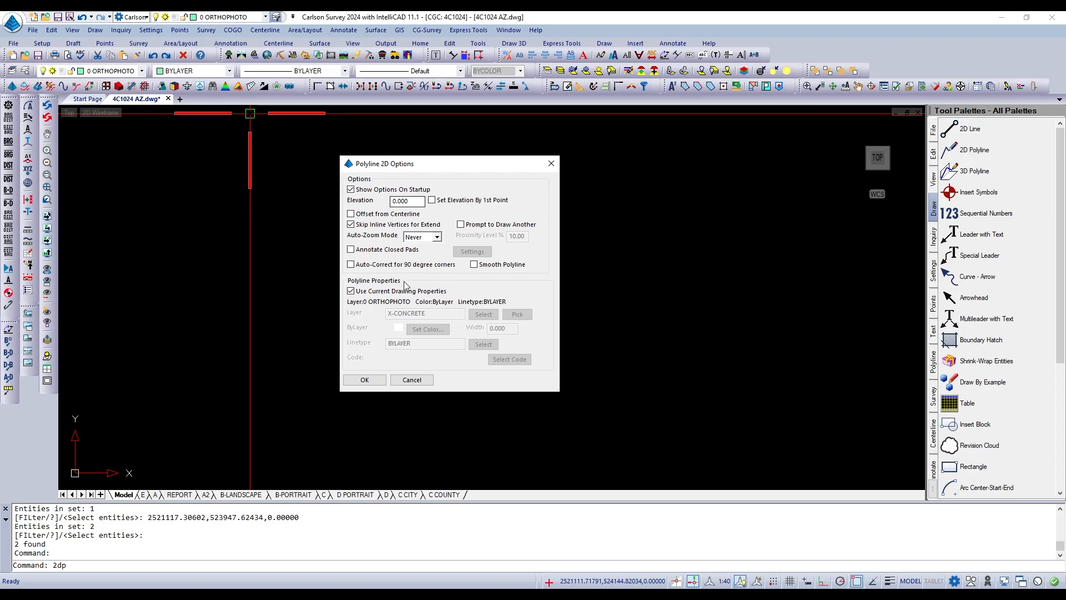
left_click(365, 380)
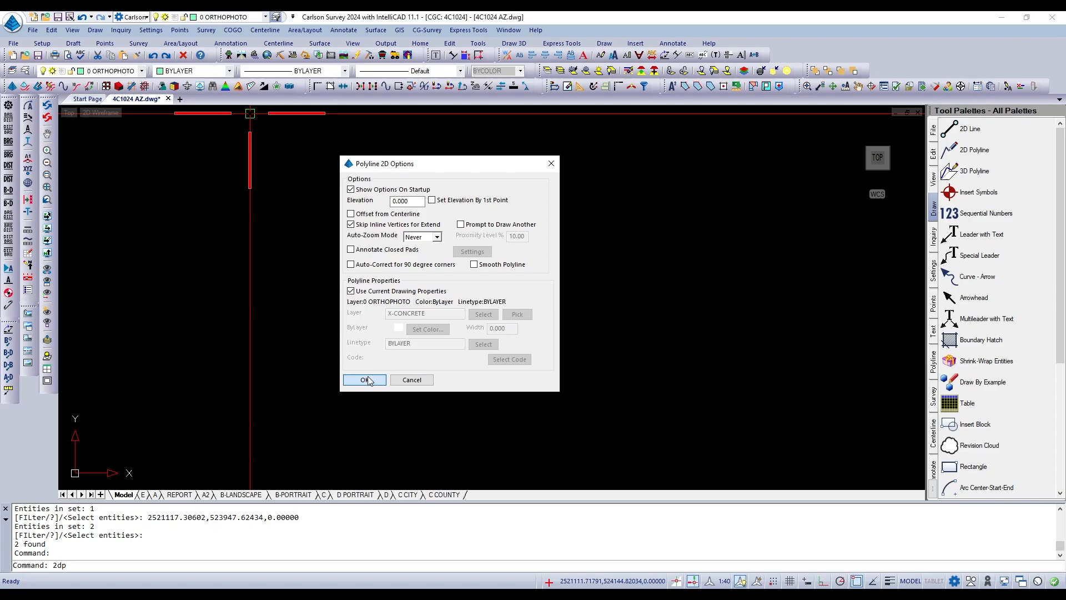
left_click(342, 401)
left_click(431, 342)
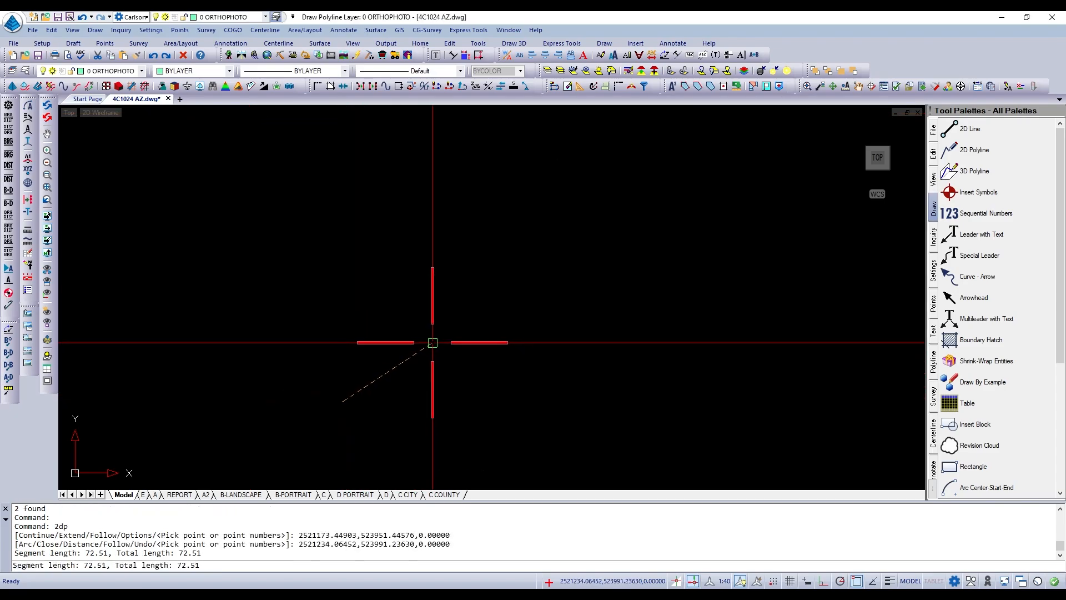
scroll(386, 393, "down", 3)
left_click(452, 375)
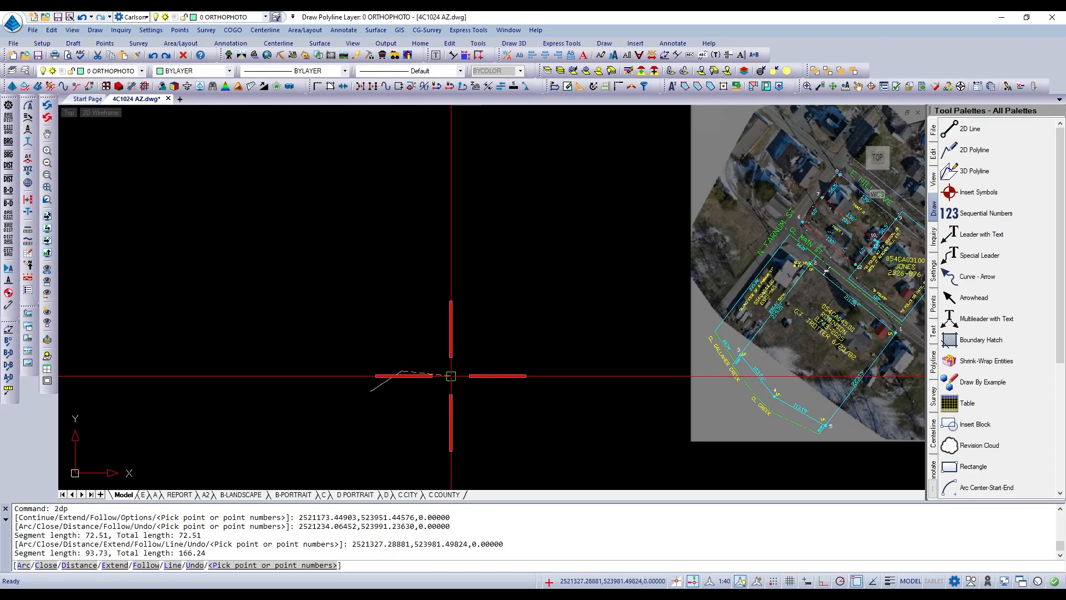
left_click(487, 352)
left_click(526, 358)
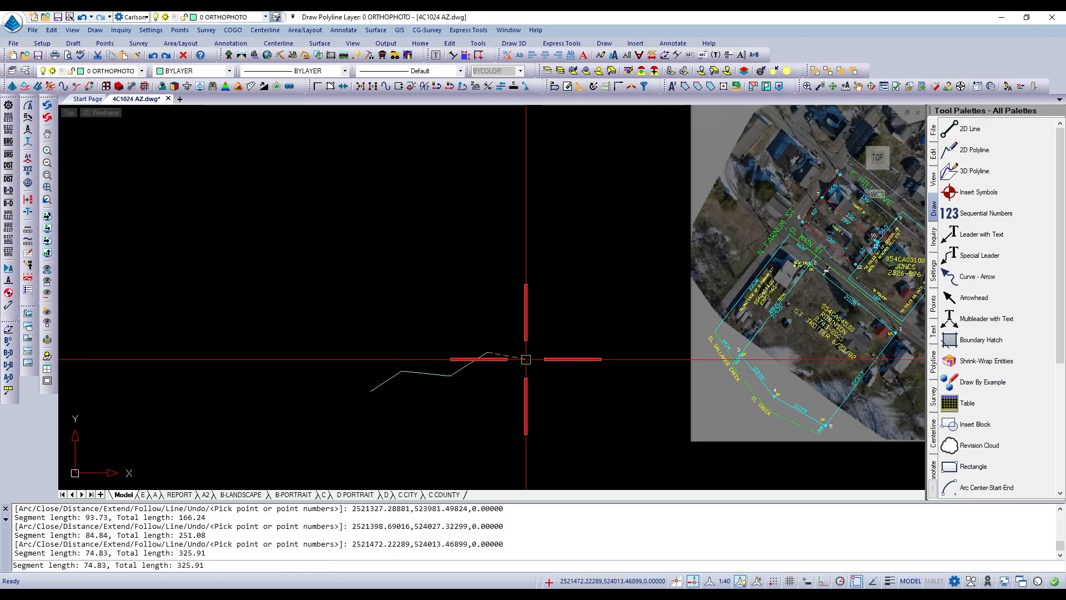
left_click(561, 336)
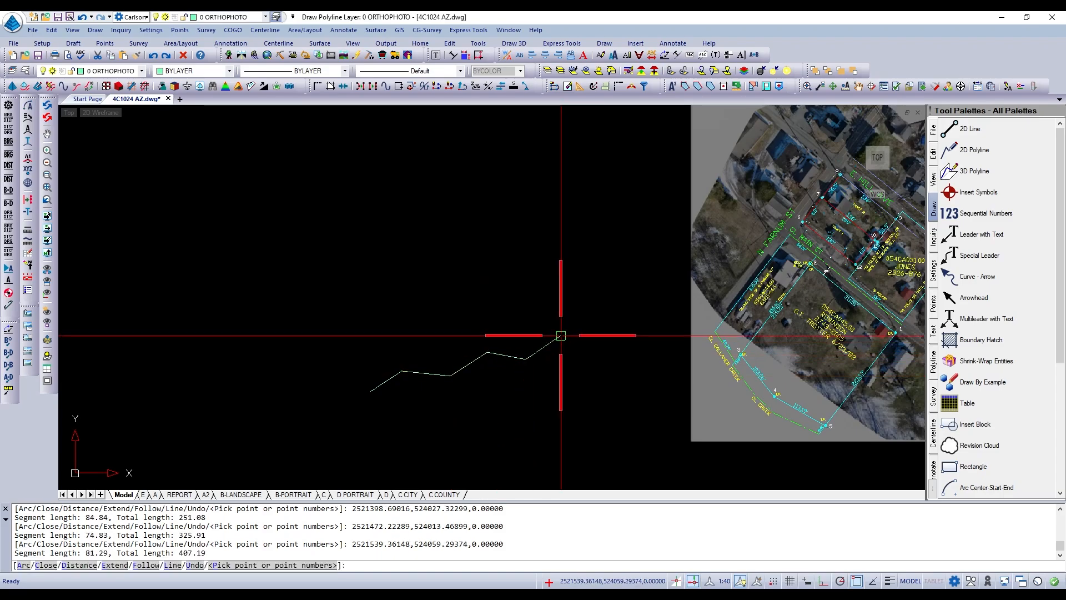
left_click(608, 342)
key("Return")
scroll(578, 364, "up", 2)
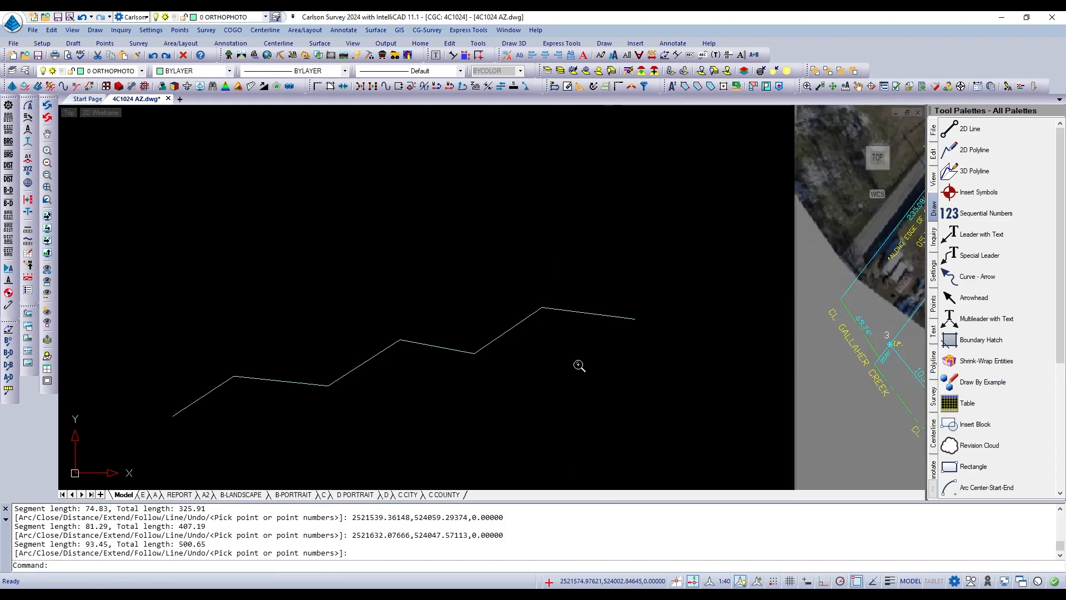
Select the zigzag polyline to check that its segments form one object, and clear the selection.
scroll(585, 371, "down", 1)
scroll(576, 390, "up", 2)
scroll(603, 344, "down", 2)
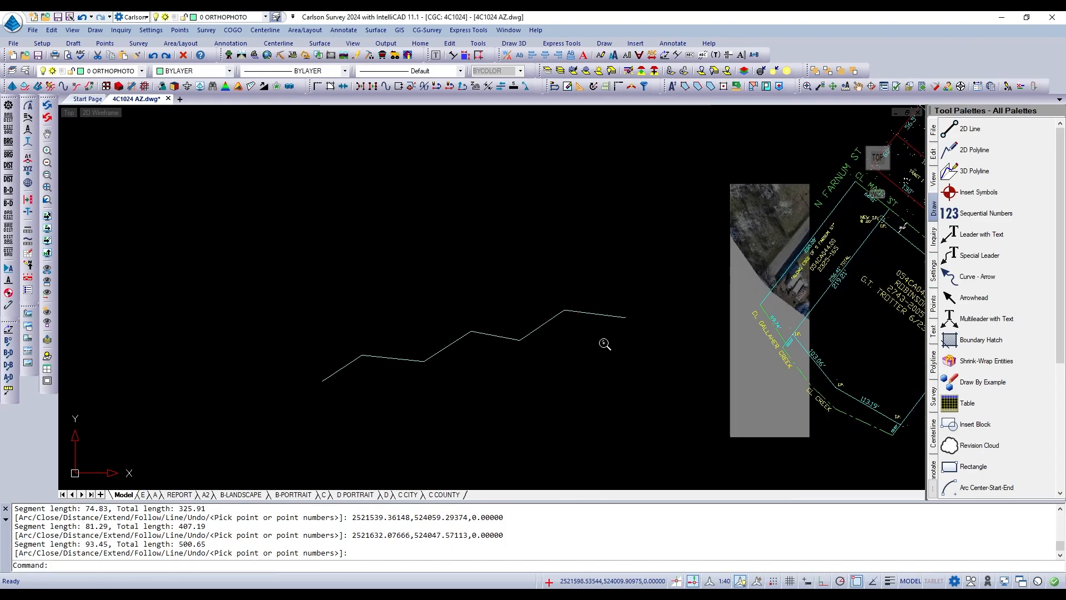
scroll(569, 378, "up", 2)
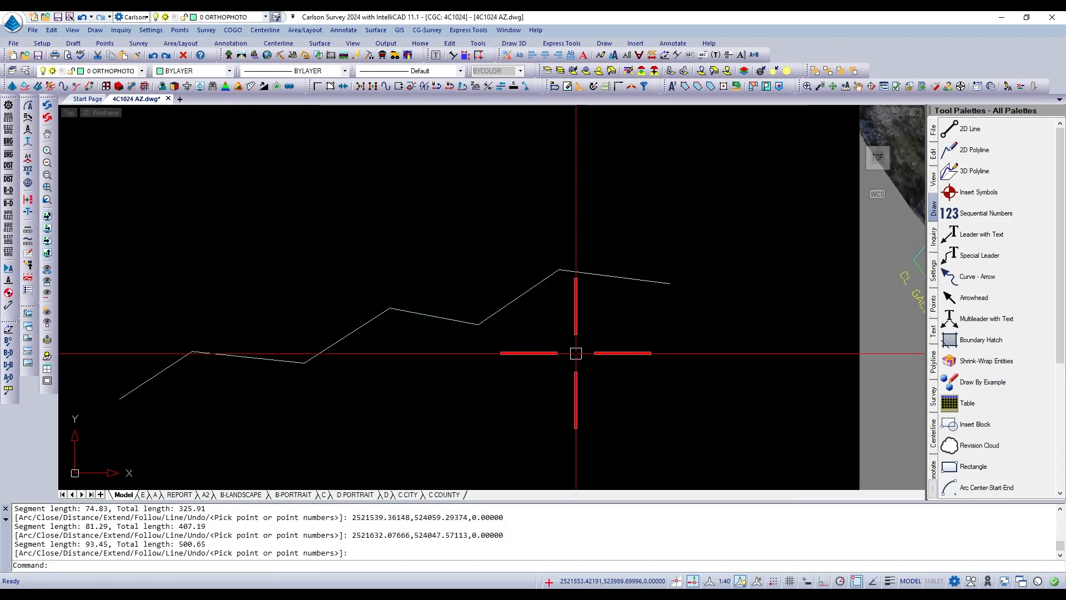
key("Return")
left_click(607, 277)
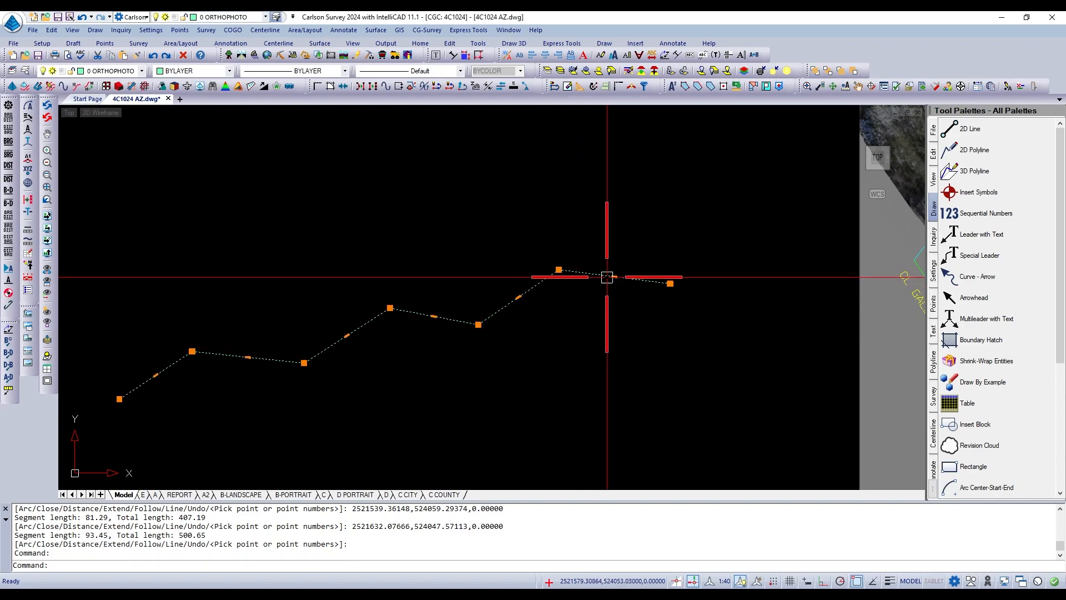
key("Escape")
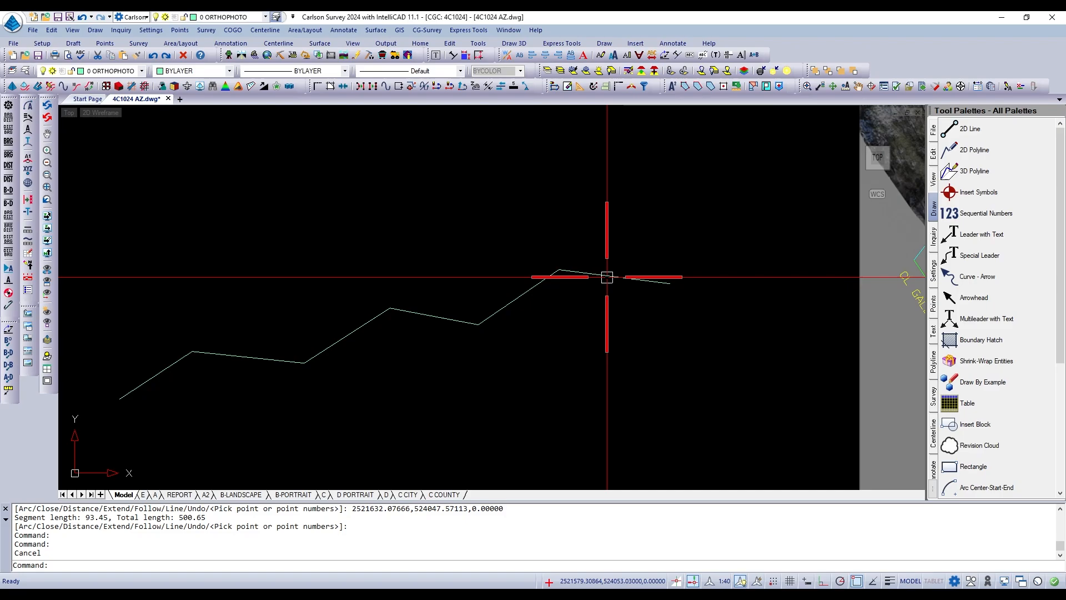
type("PEDIT")
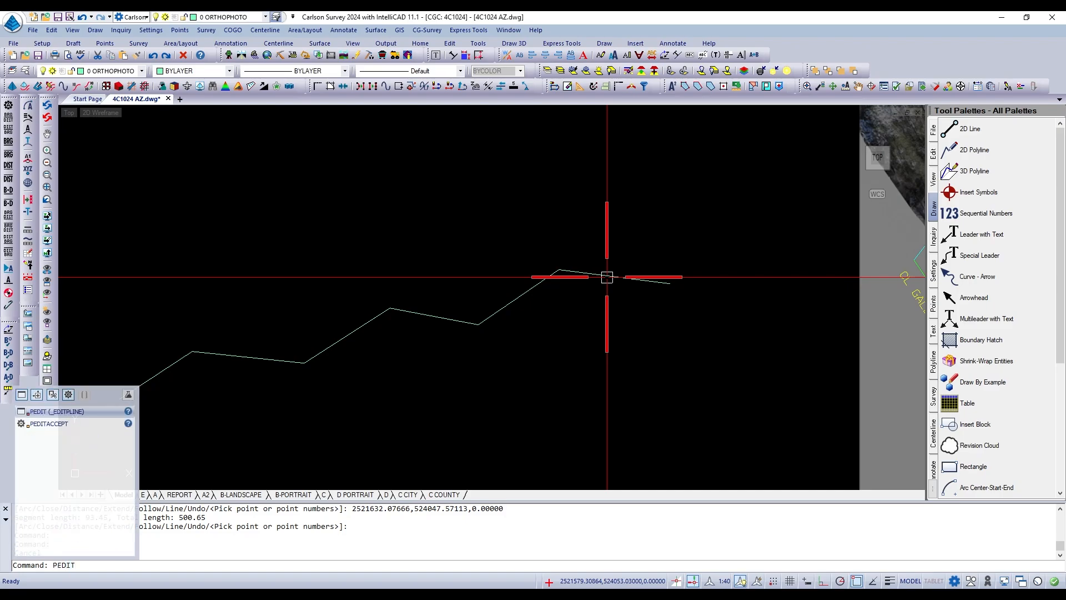
key("Return")
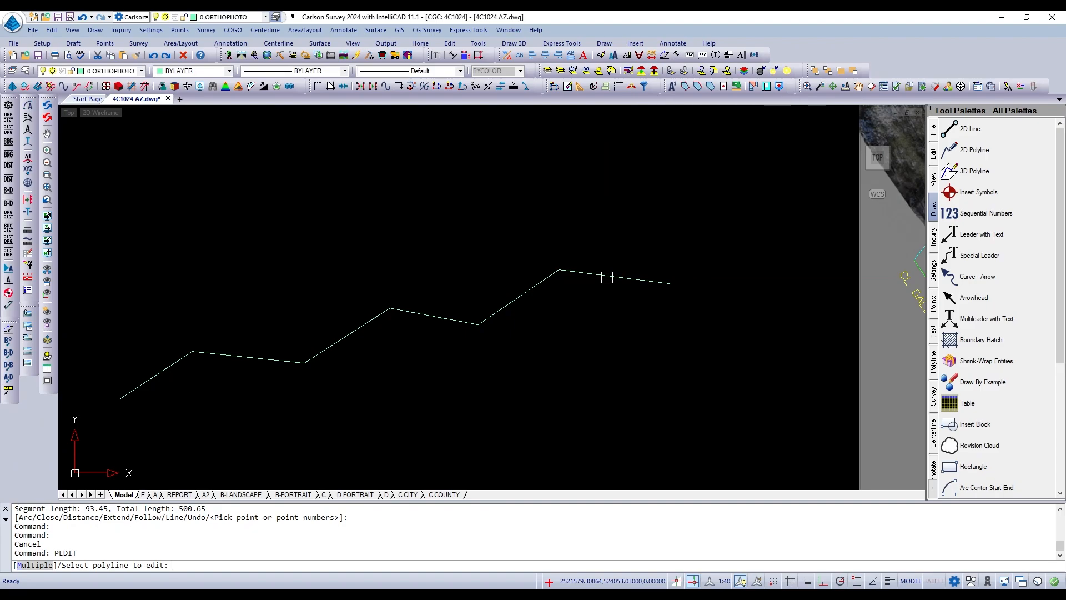
left_click(607, 277)
key("Escape")
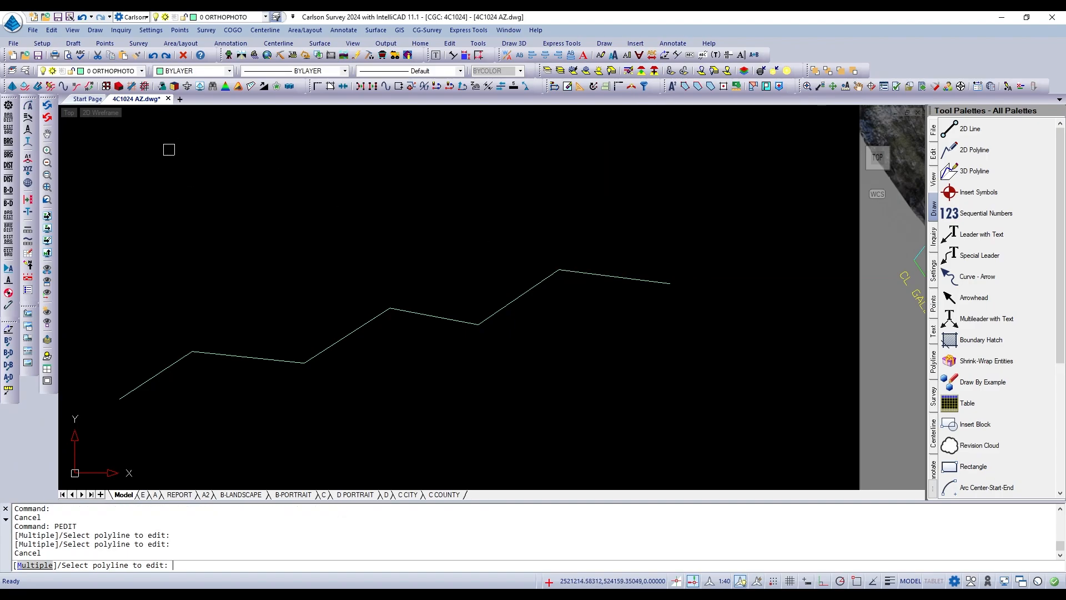
key("Escape")
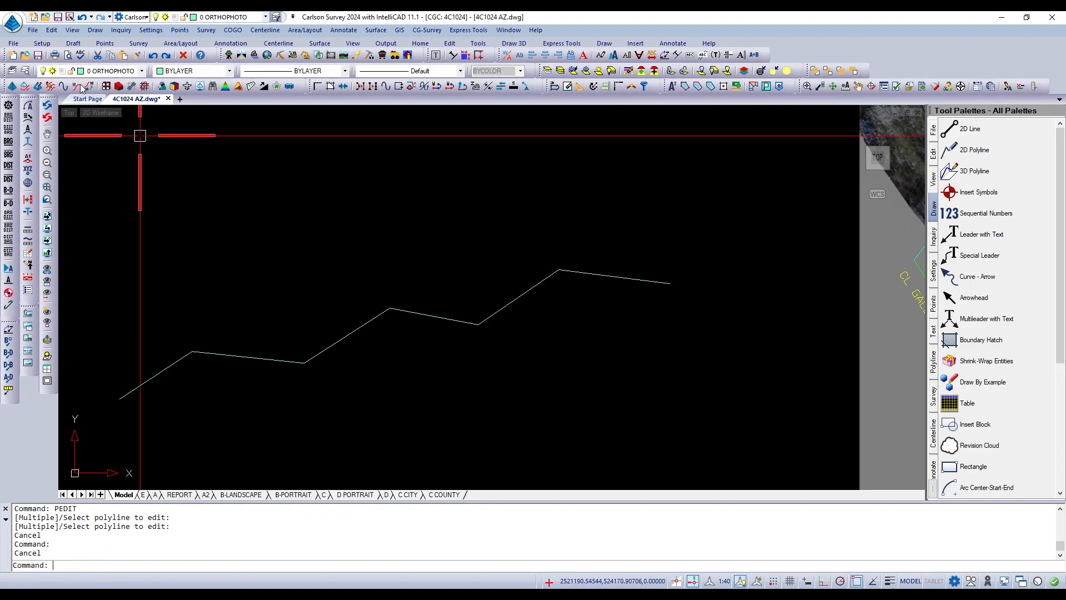
left_click(51, 30)
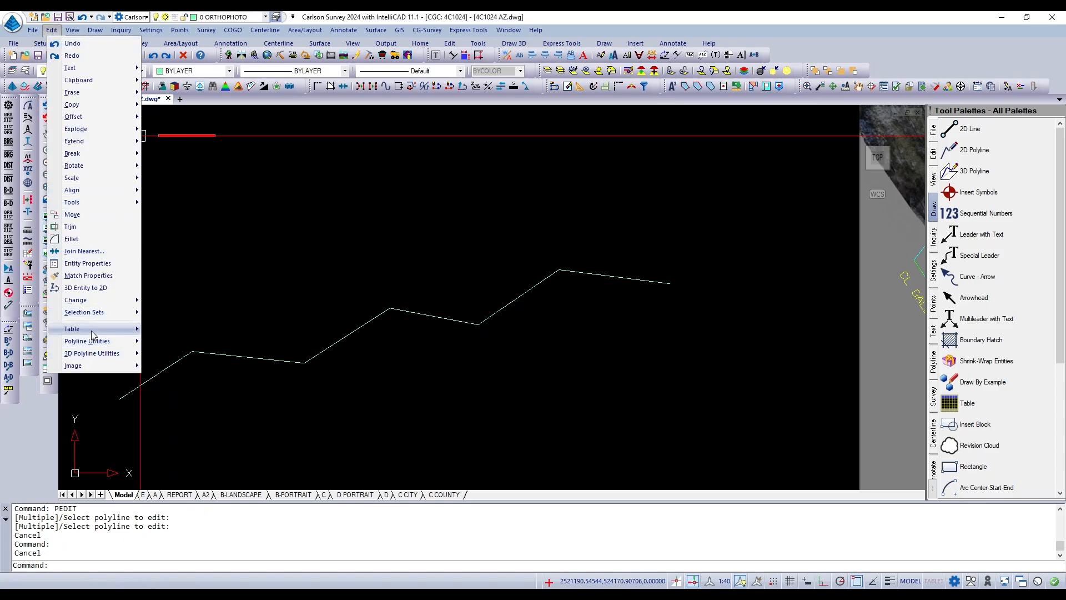
mouse_move(89, 343)
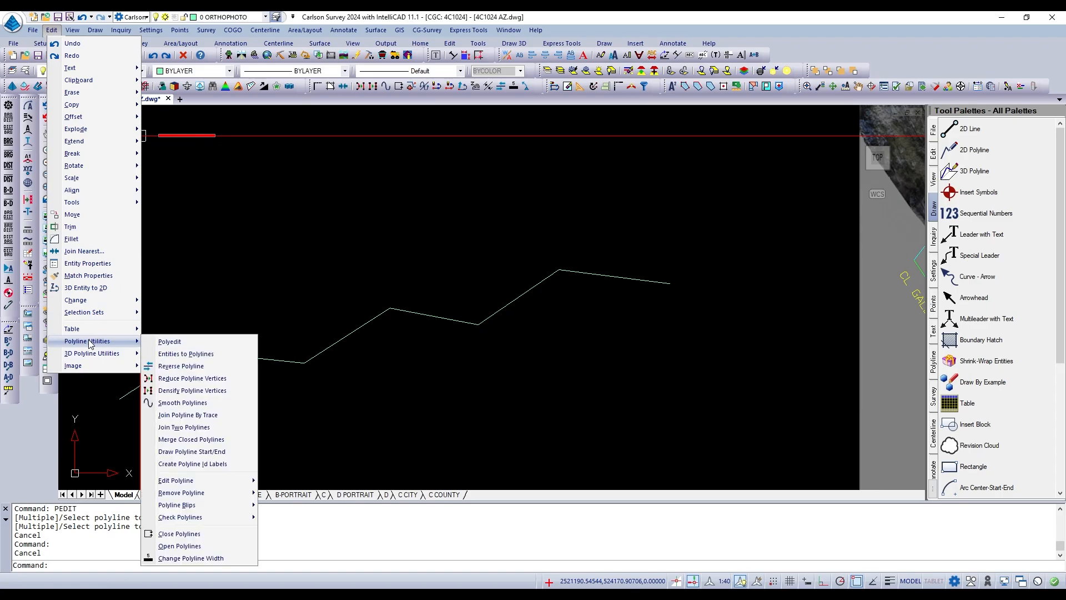
left_click(170, 342)
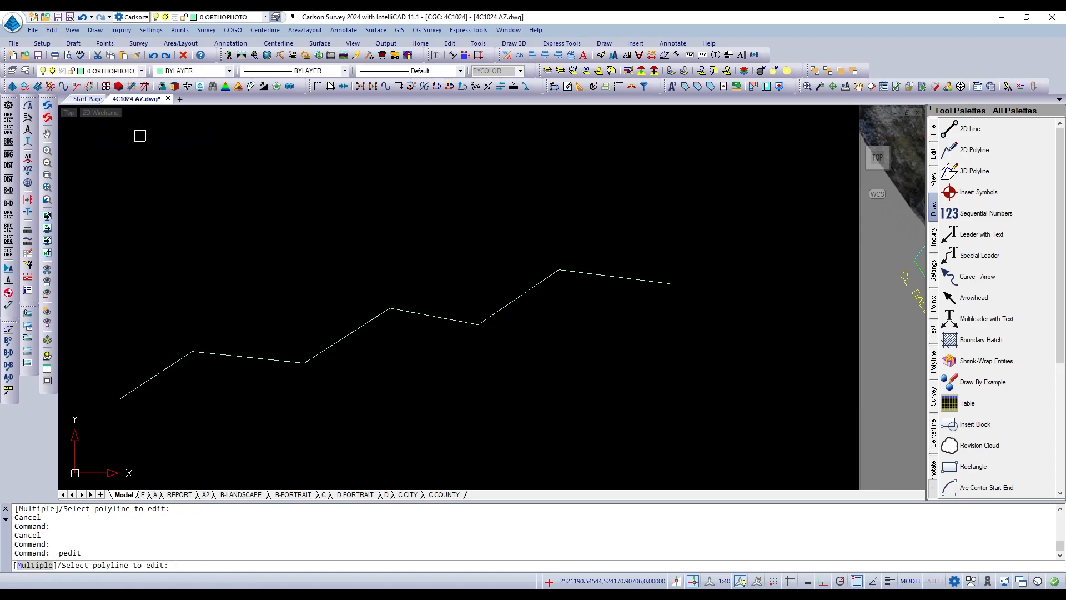
left_click(243, 356)
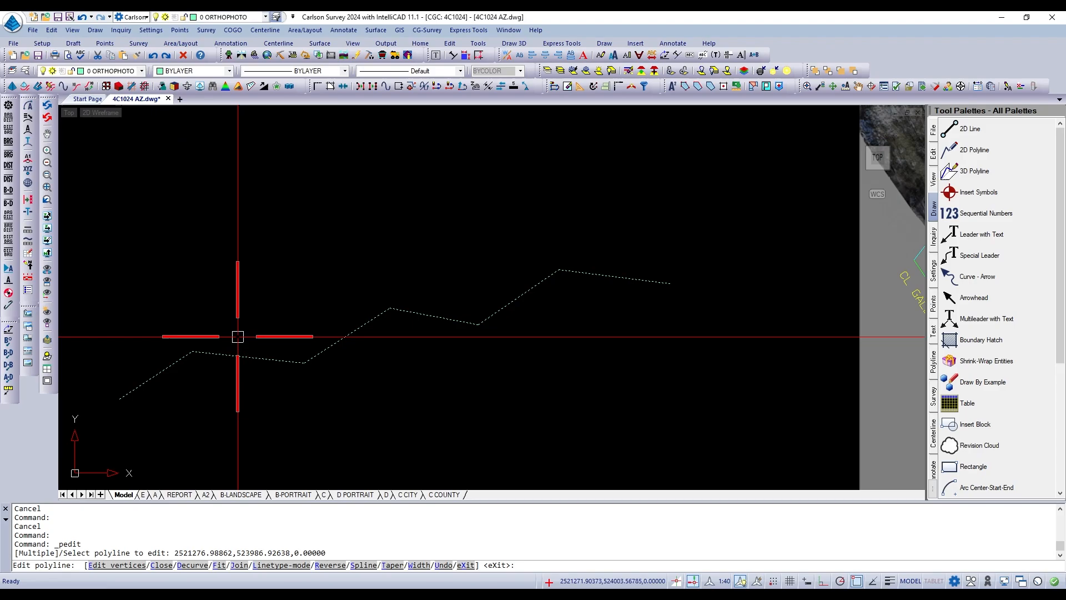
key("Escape")
key("Escape")
Edit the zigzag polyline with PEDIT and apply the Fit option to round it into a smooth curve.
type("PEDIT")
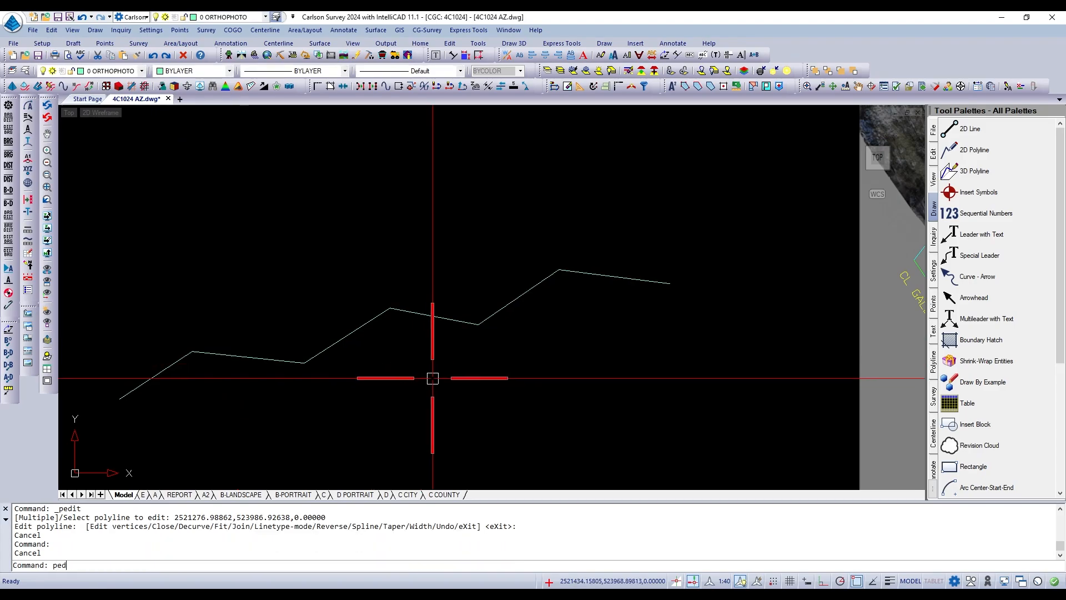
key("Return")
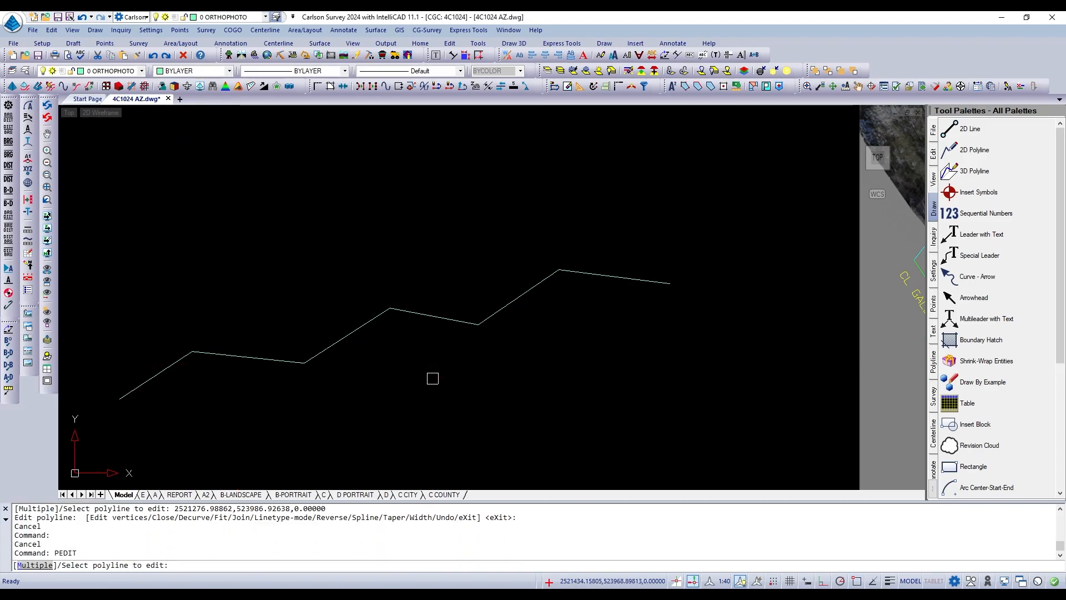
scroll(634, 333, "down", 2)
scroll(561, 350, "up", 2)
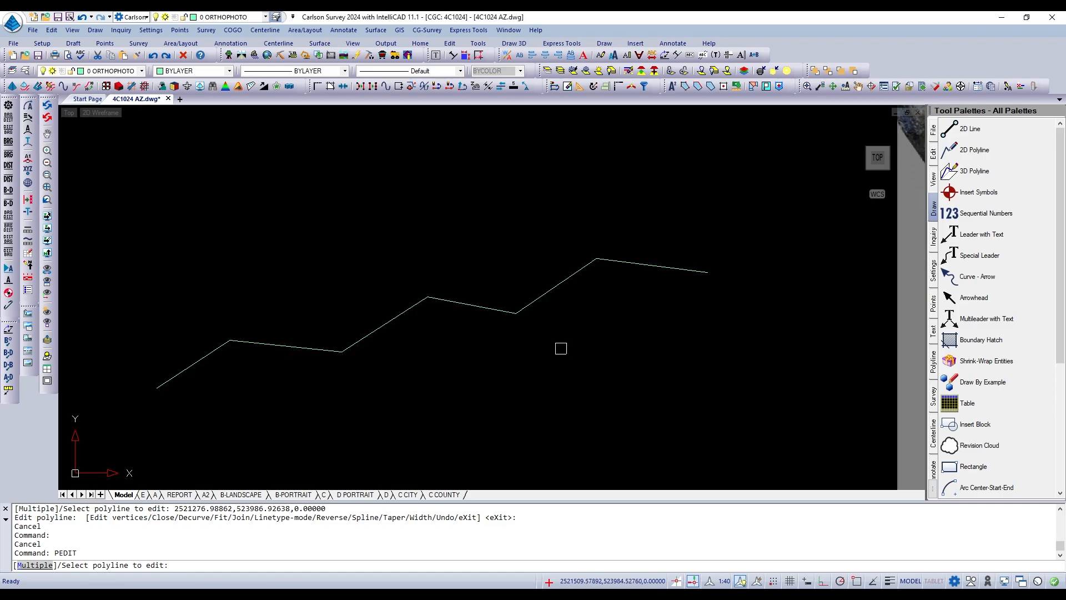
left_click(484, 309)
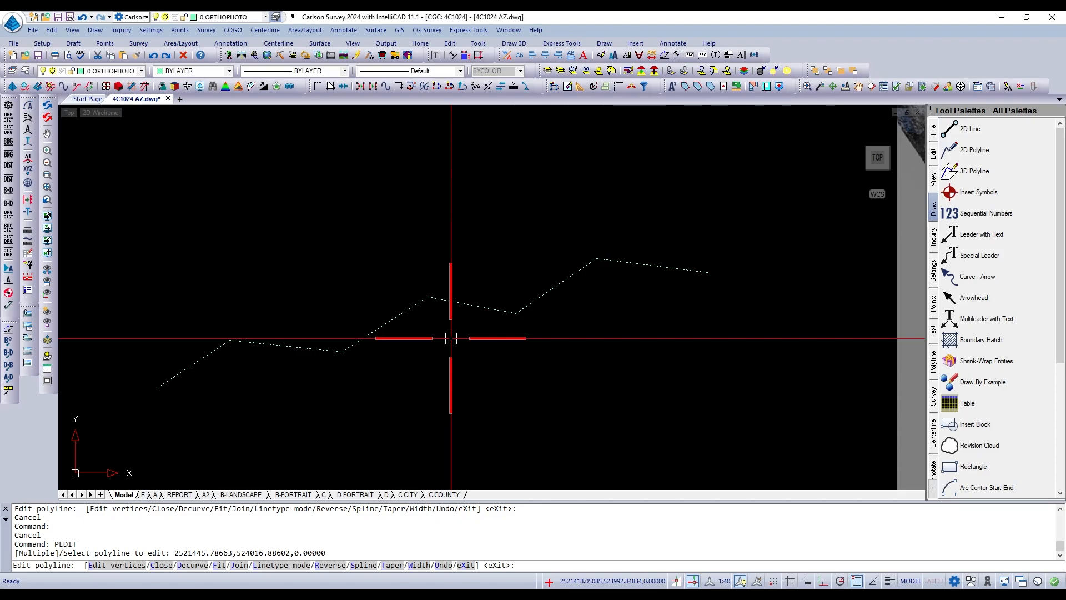
type("f")
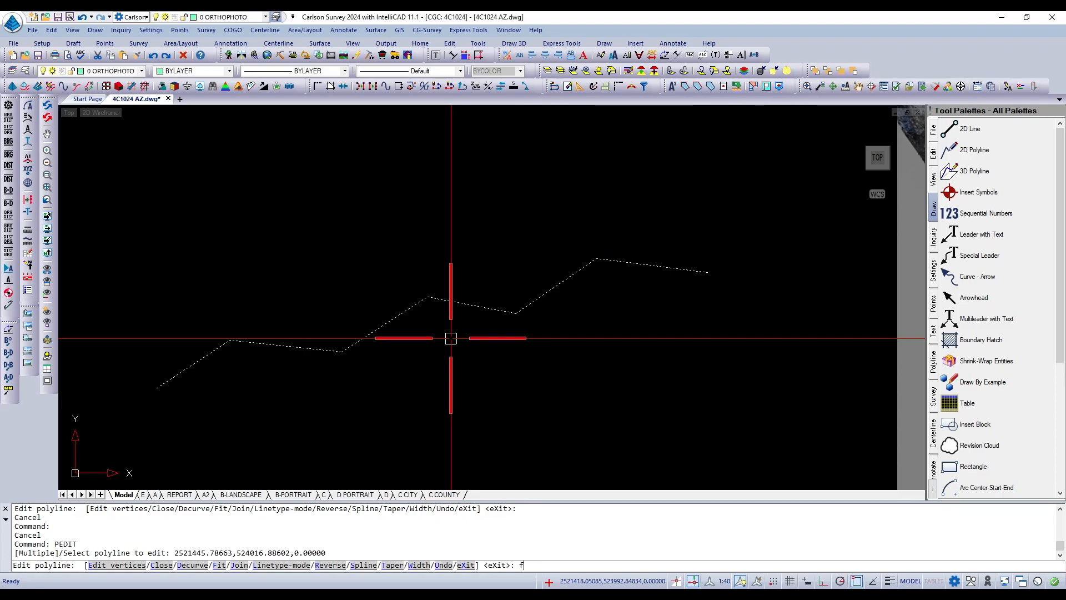
key("Return")
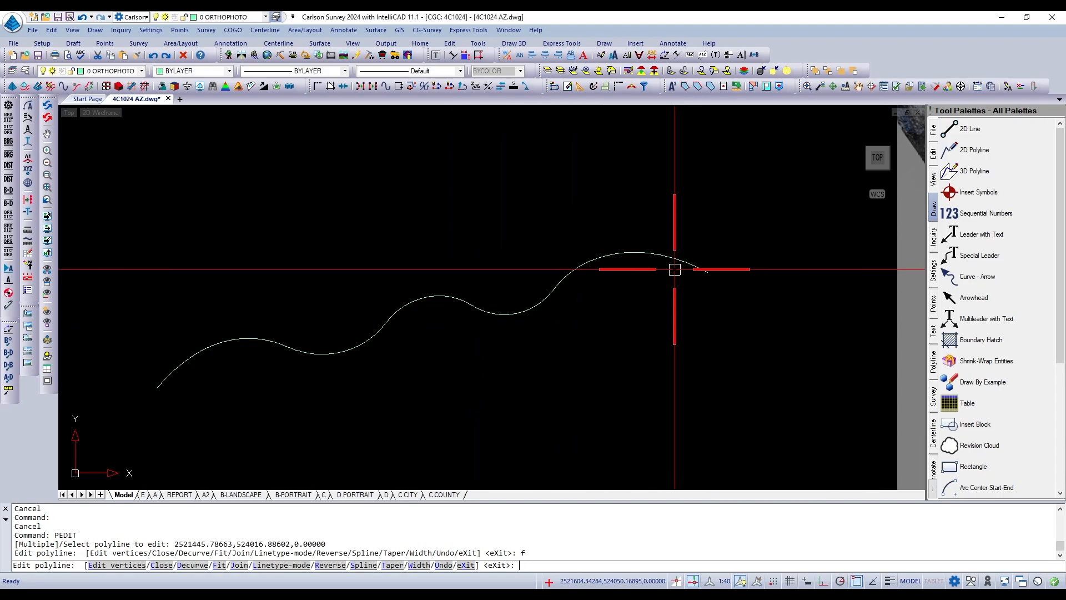
Undo the curve fit on the polyline and leave polyline editing.
type("u")
key("Return")
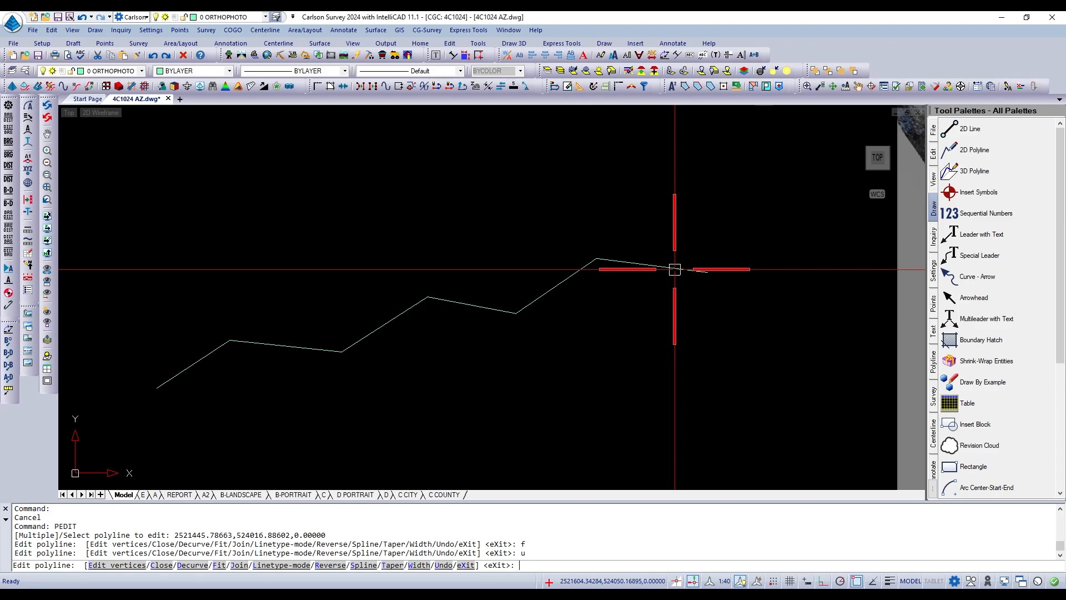
type("co")
key("Return")
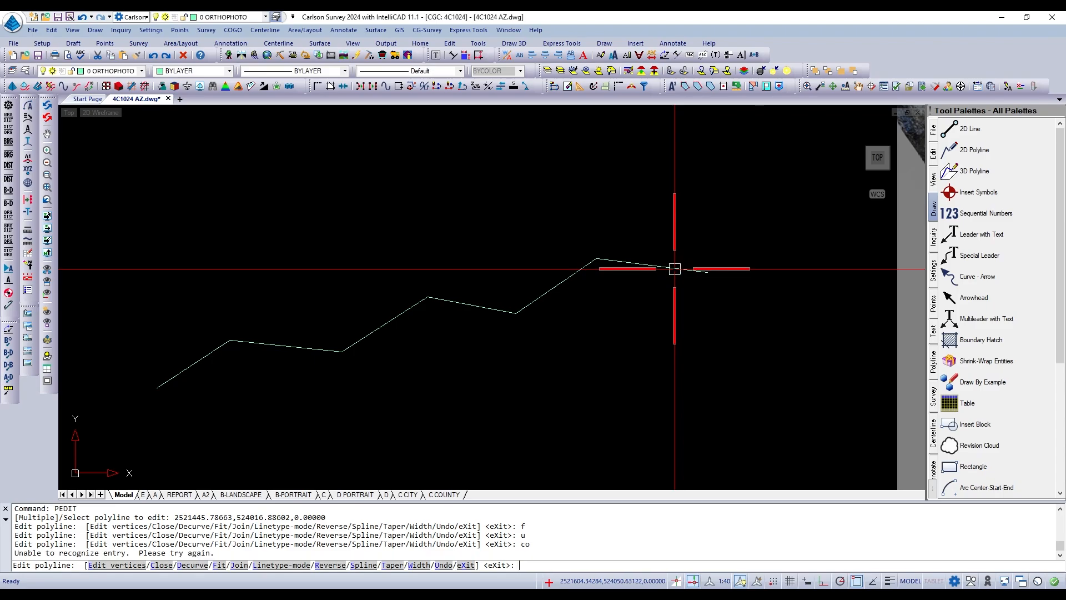
key("Escape")
key("Escape")
key("Escape")
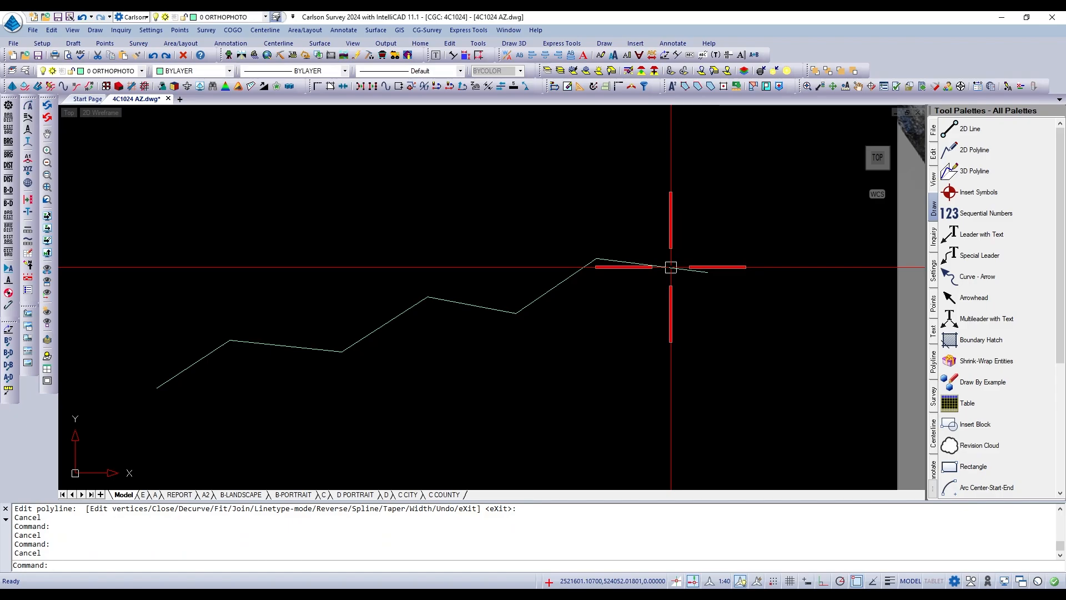
Copy the zigzag polyline exactly in place, using 0,0 as both the base point and the second point.
type("co")
key("Return")
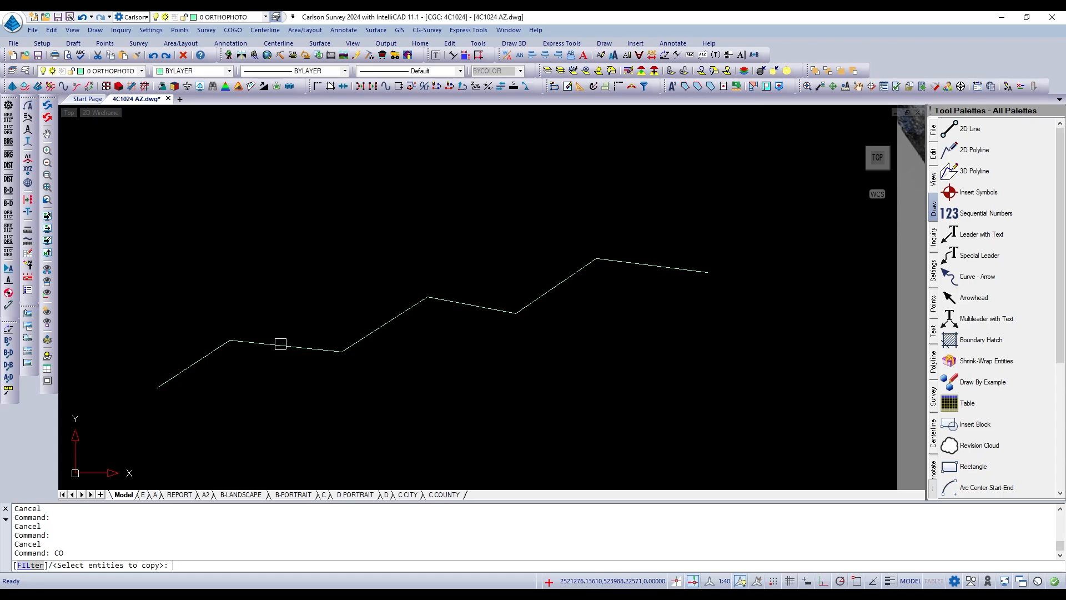
left_click(276, 346)
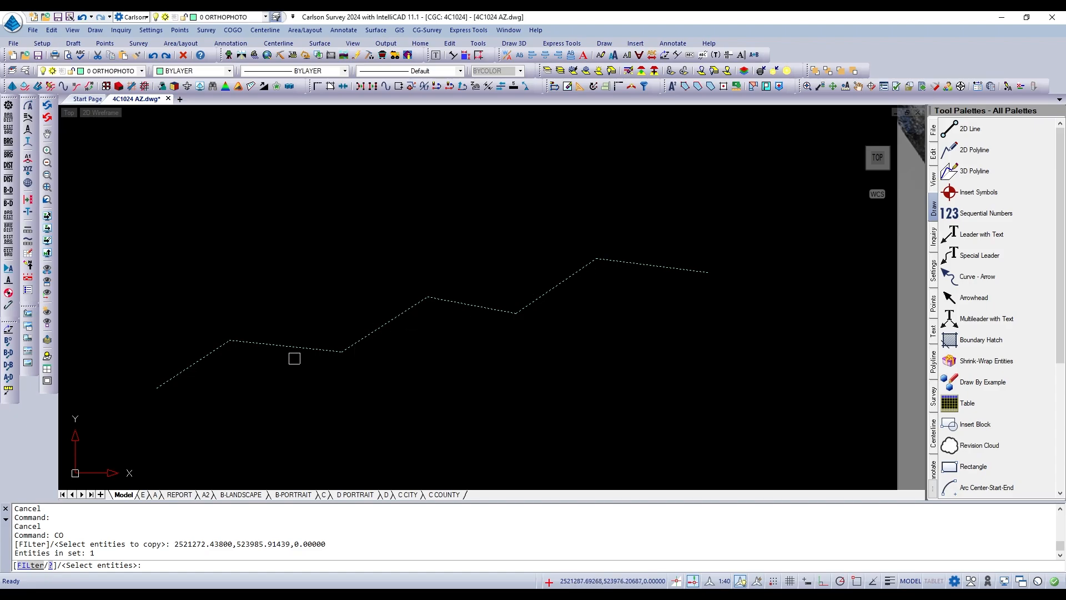
key("Return")
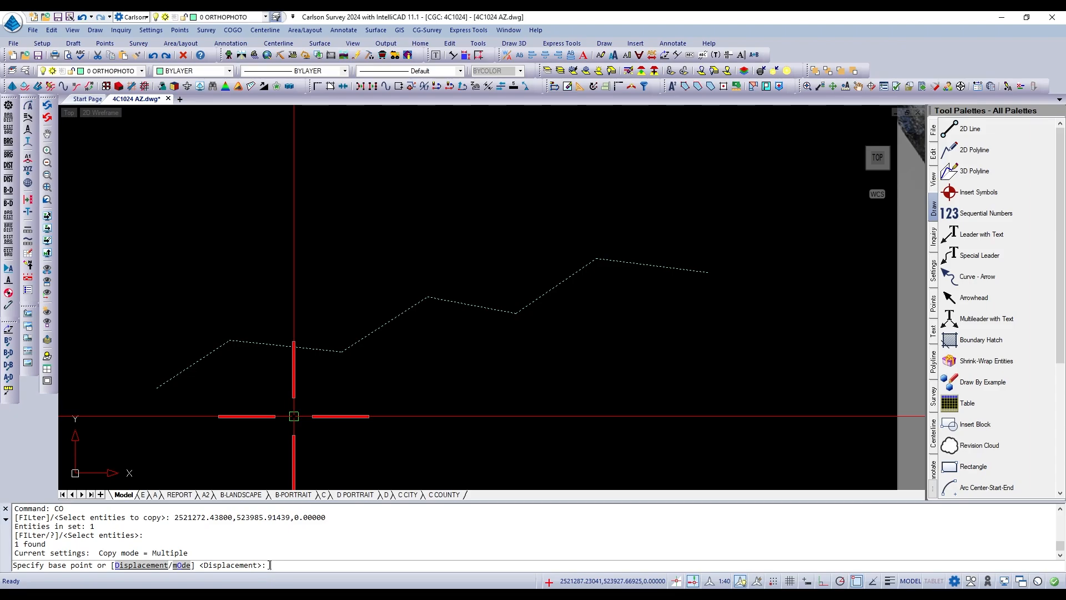
type("0,0")
key("Return")
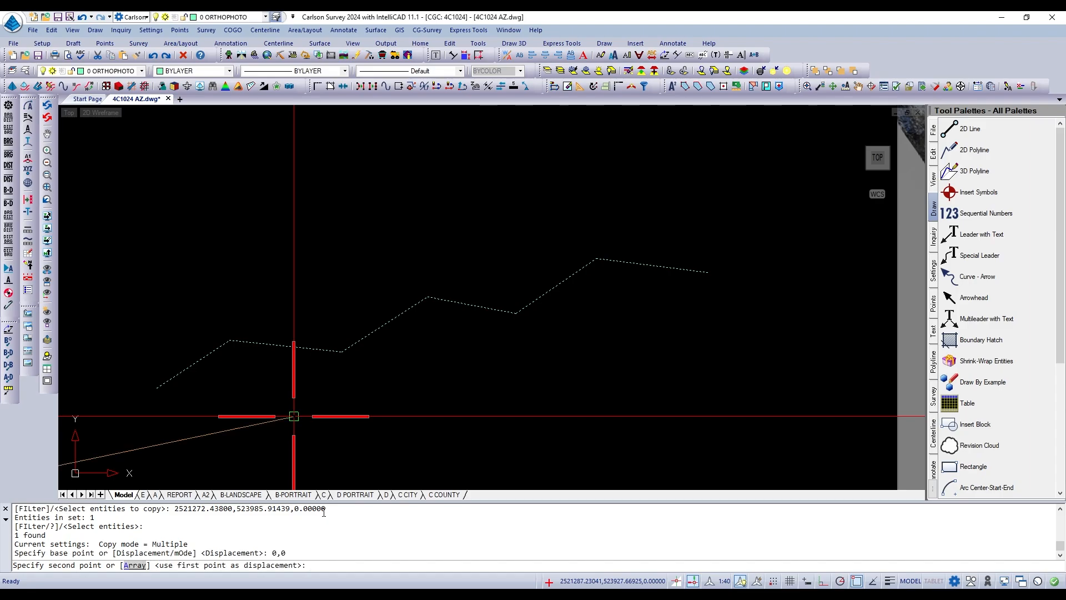
type(",0")
key("Return")
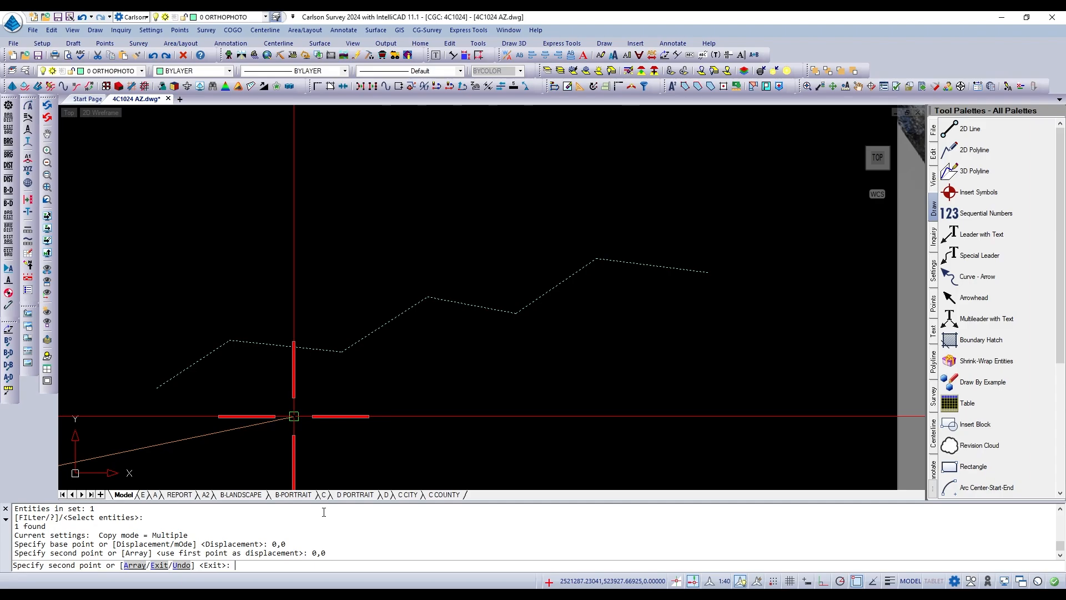
key("Return")
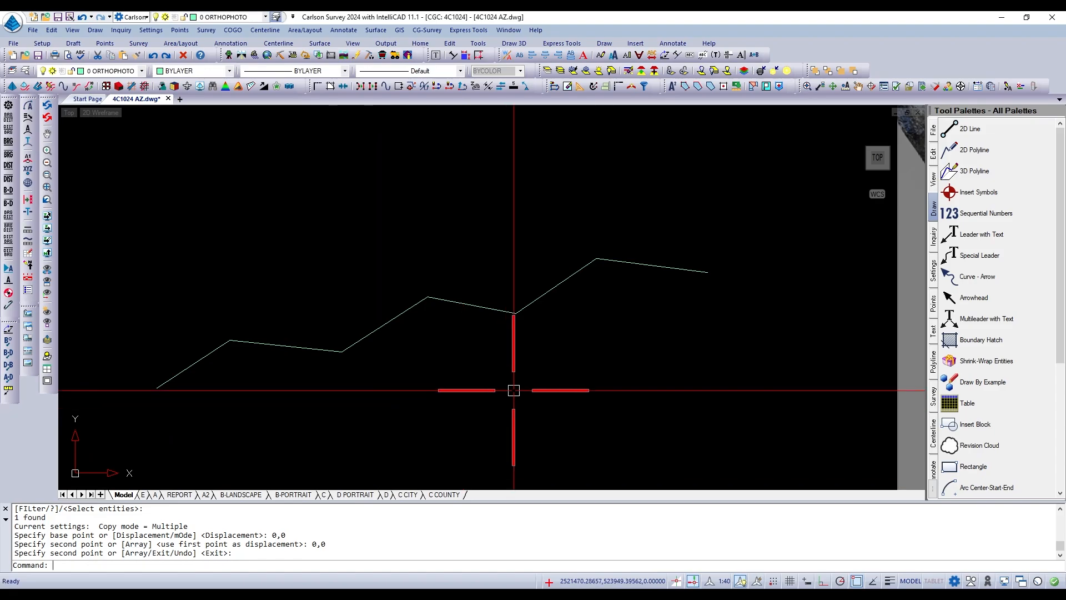
Check for the duplicate polyline by selecting both coincident polylines with a crossing window for erasing, and cancel the erase.
type("e")
key("Return")
left_click(491, 336)
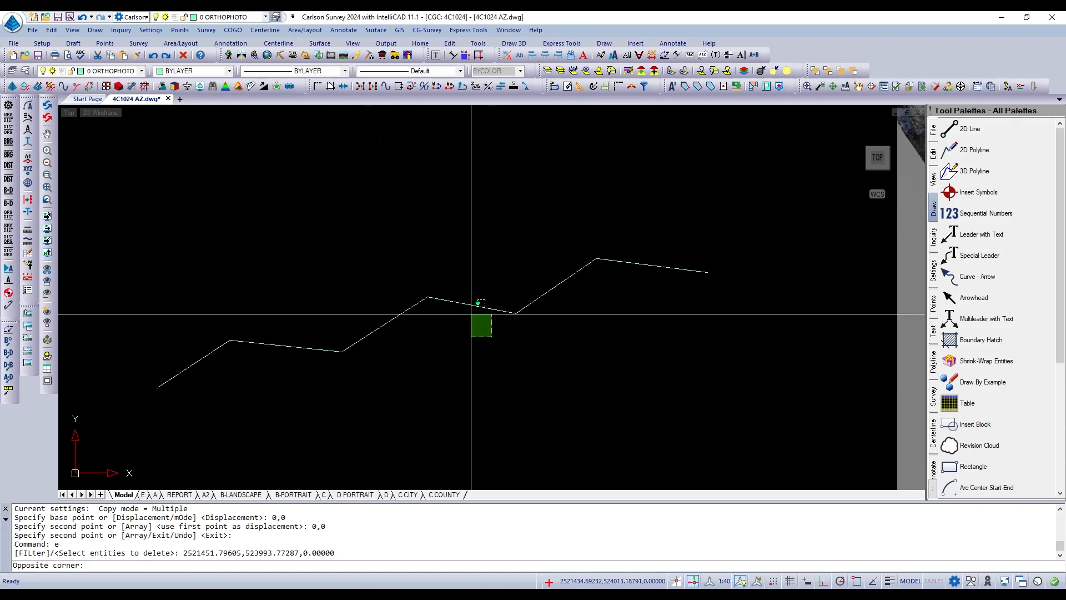
left_click(466, 274)
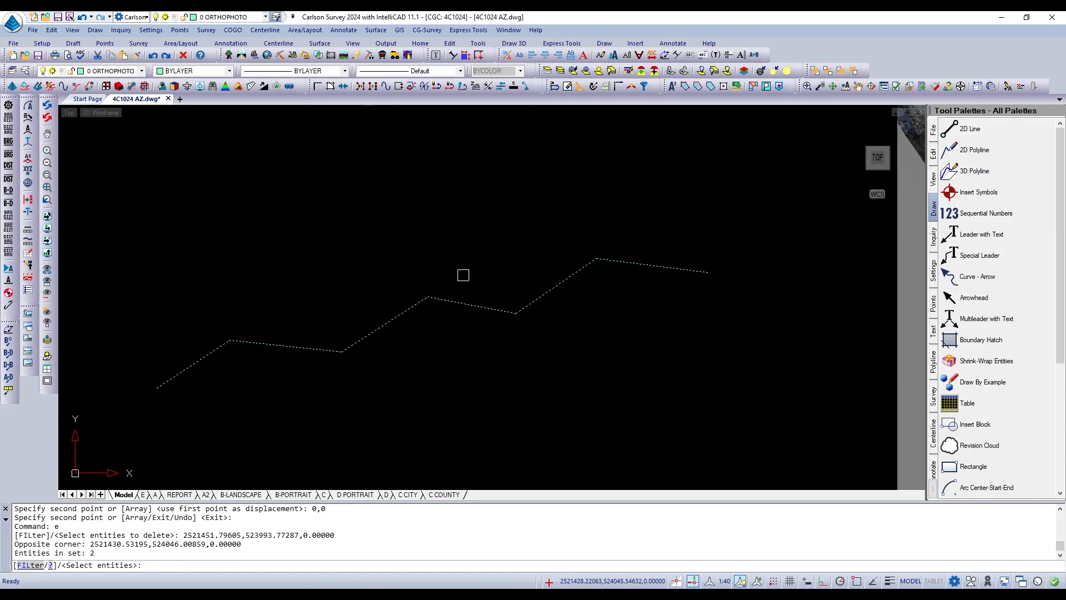
key("Escape")
key("Escape")
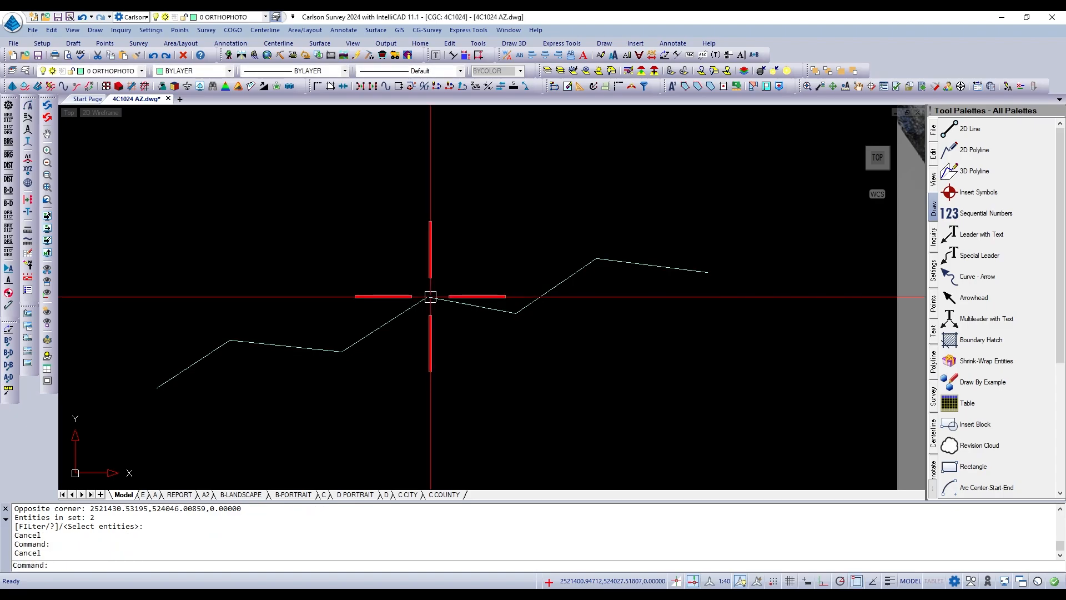
Move one of the two coincident zigzag polylines about 69 units north of the other.
type("m")
key("Return")
left_click(479, 303)
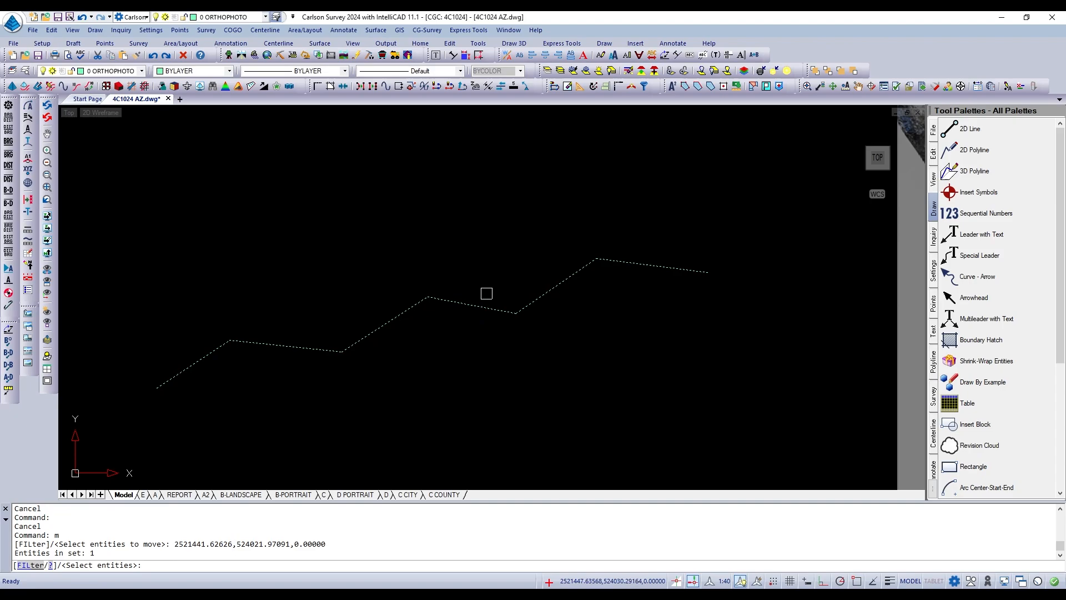
key("Return")
left_click(490, 288)
left_click(494, 205)
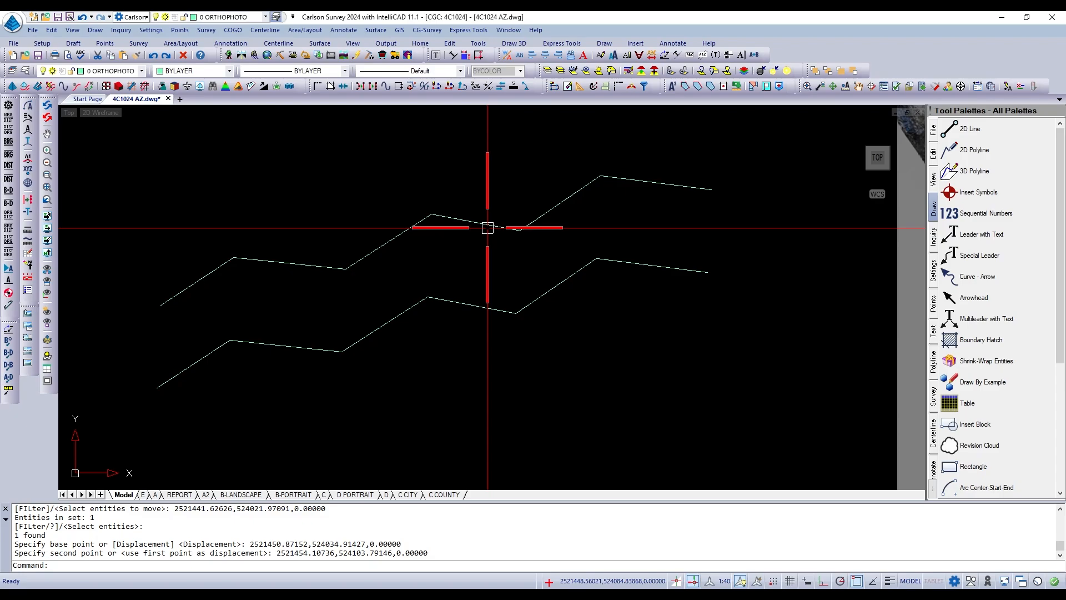
Erase the northern one of the two zigzag polylines.
type("e")
key("Return")
left_click(488, 227)
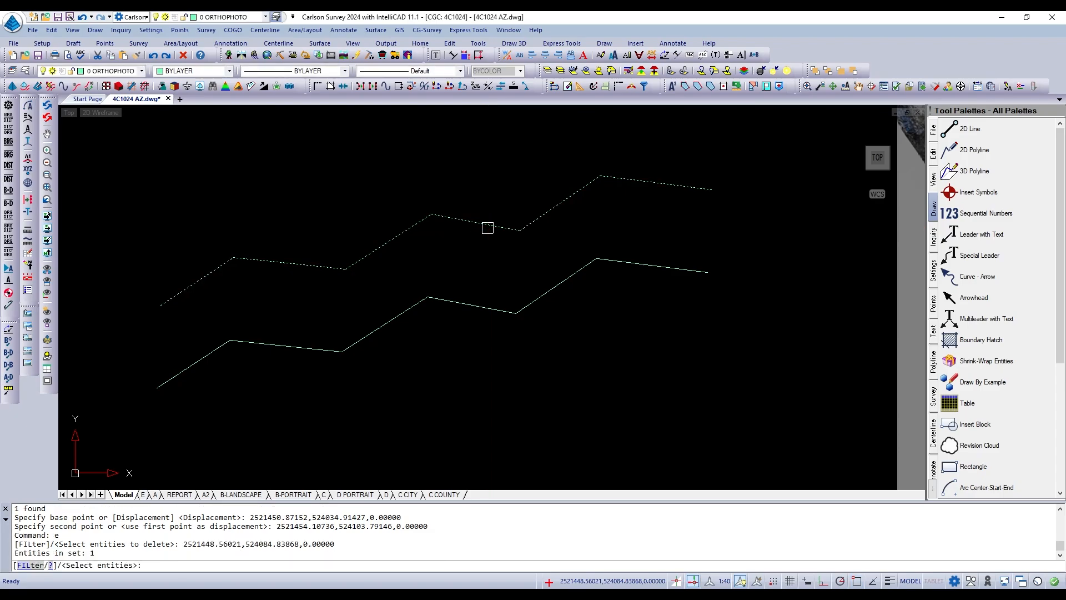
key("Return")
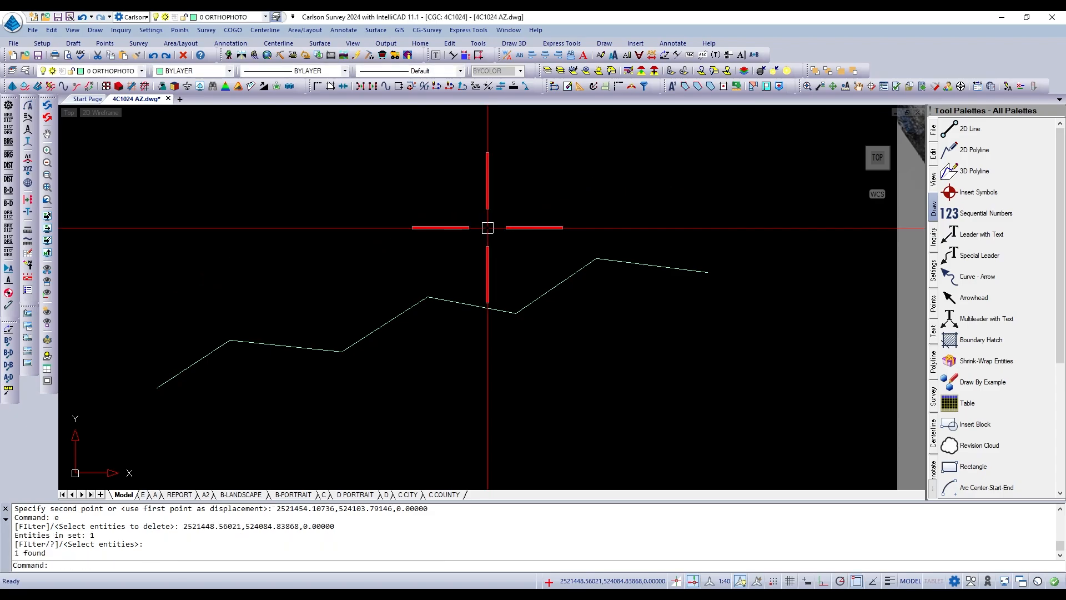
Move the remaining zigzag polyline from its middle peak vertex to the endpoint at its easternmost peak.
type("m")
key("Return")
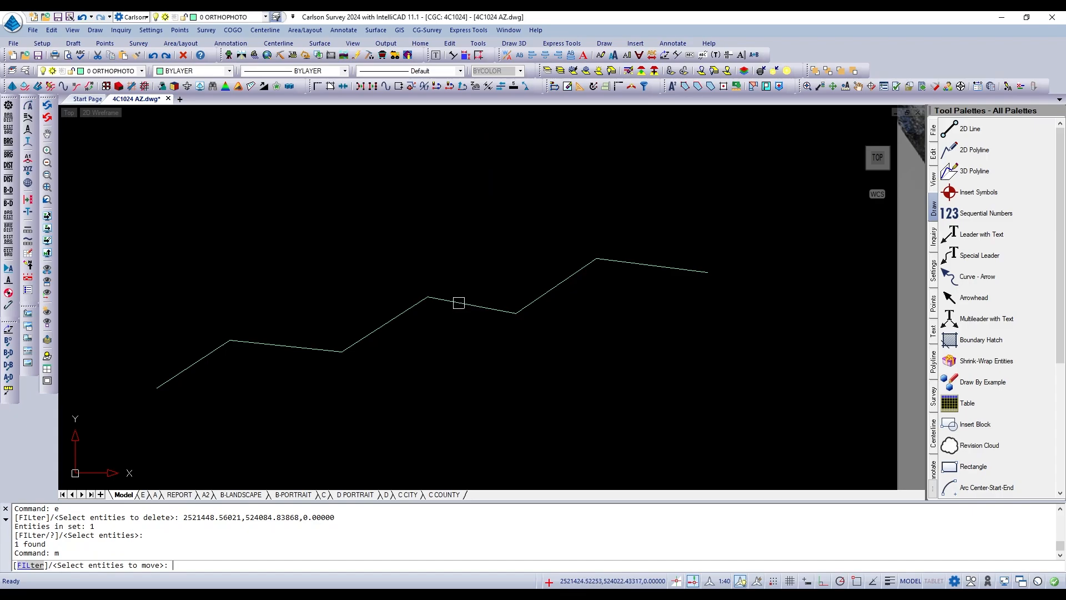
left_click(458, 302)
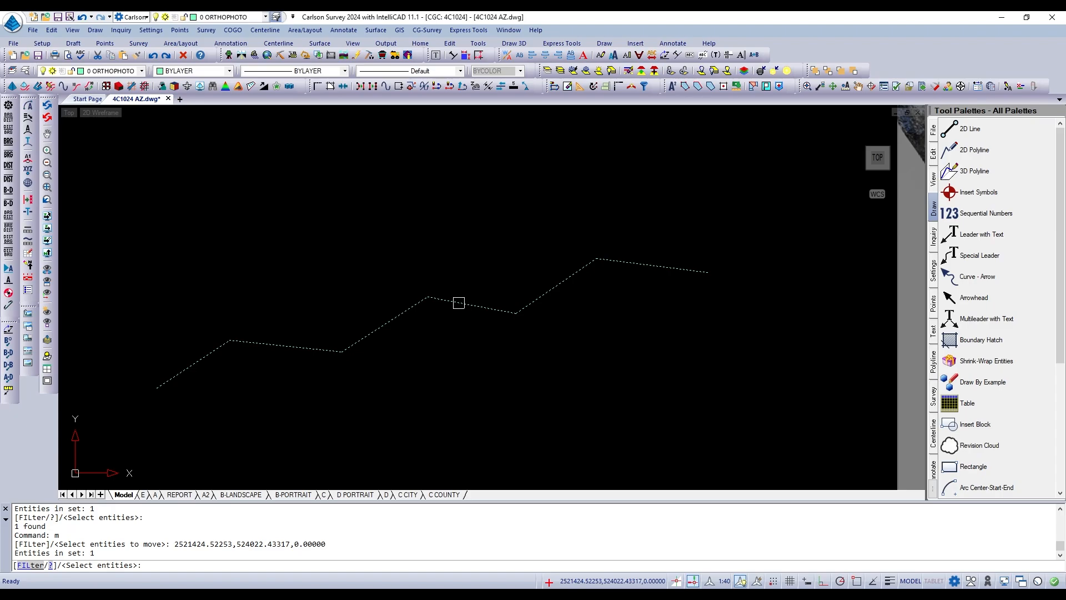
key("Return")
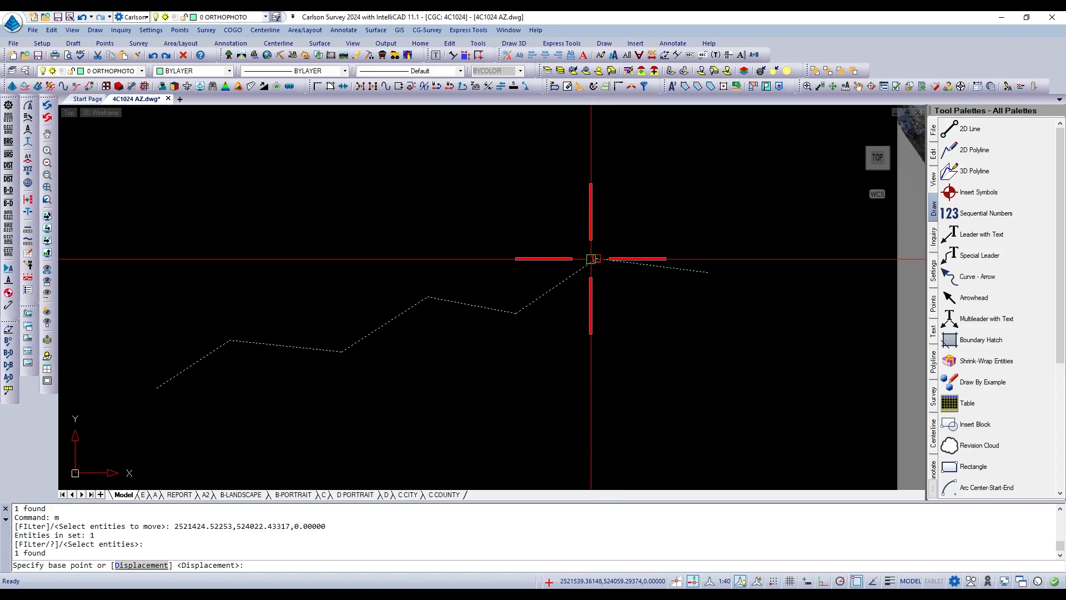
left_click(428, 297)
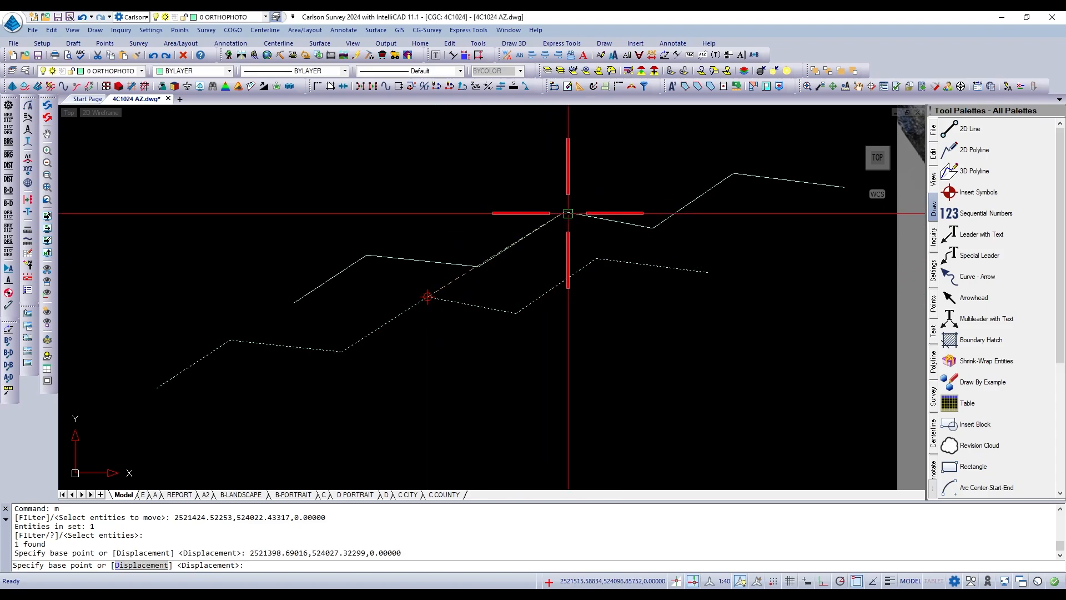
left_click(596, 258)
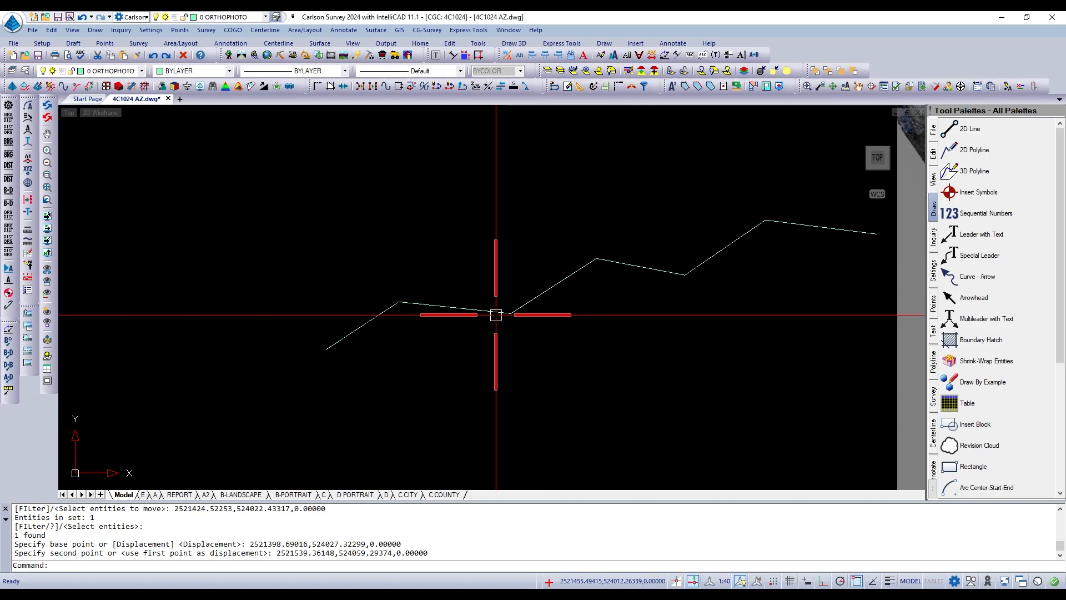
Undo the zigzag polyline's last move and copy the polyline in place, using its middle peak vertex as both base and second point.
type("u")
key("Return")
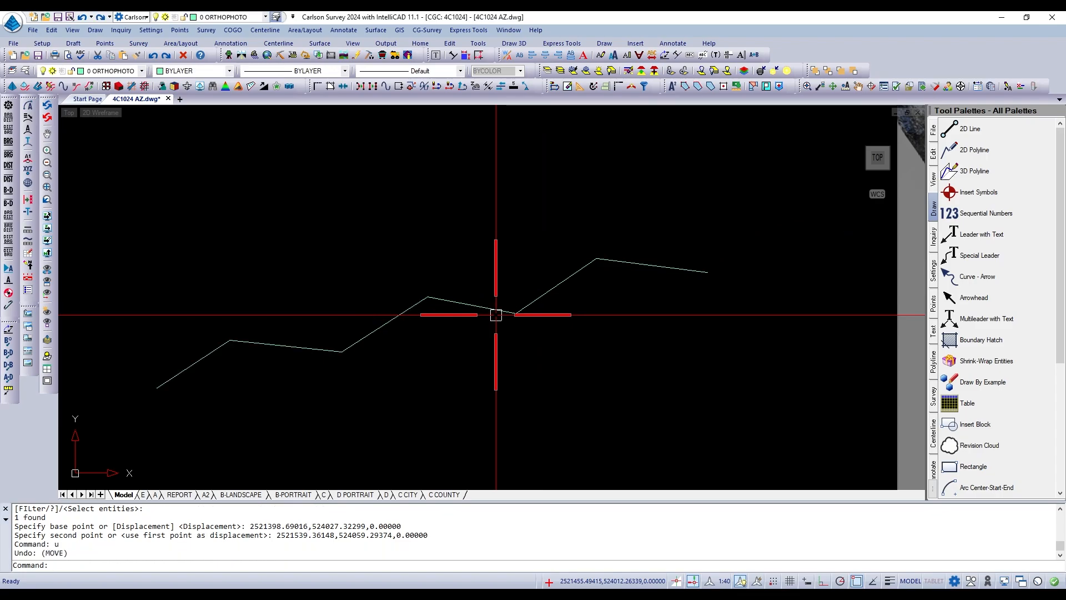
type("co")
key("Return")
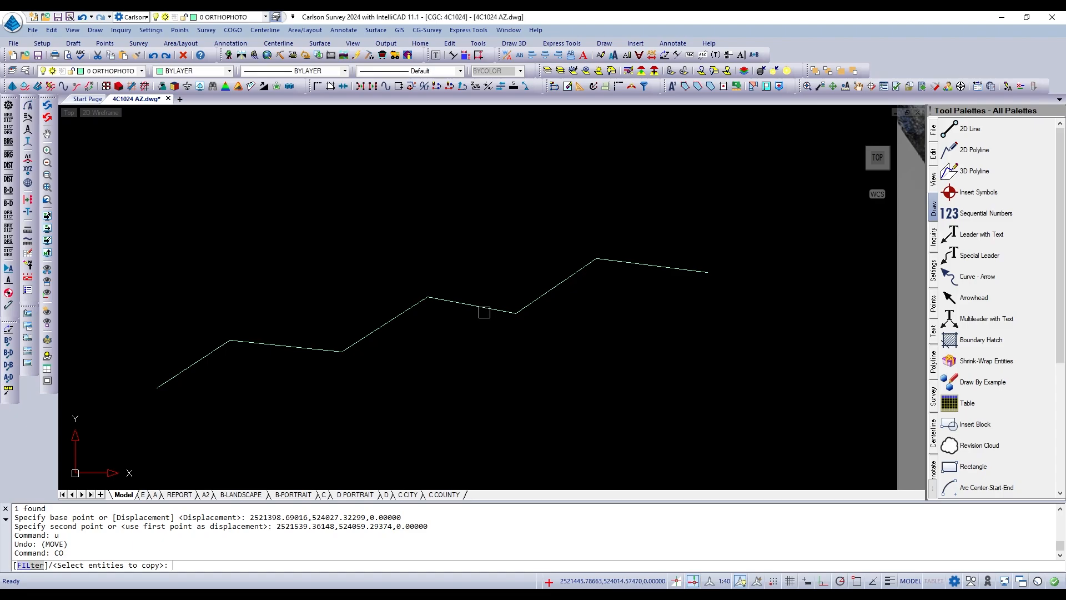
left_click(485, 310)
key("Return")
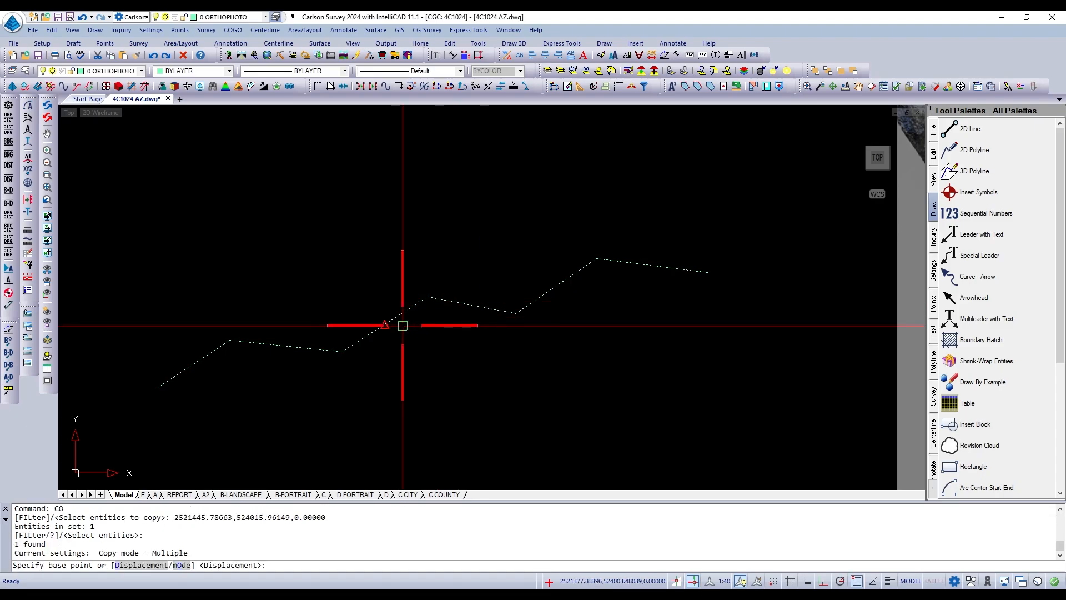
left_click(427, 297)
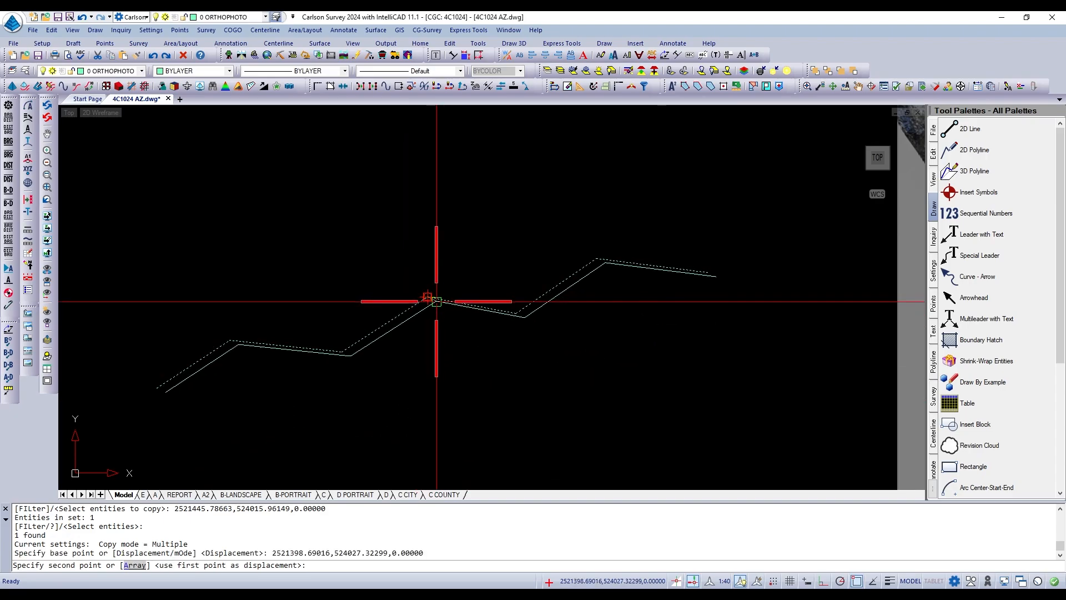
left_click(428, 297)
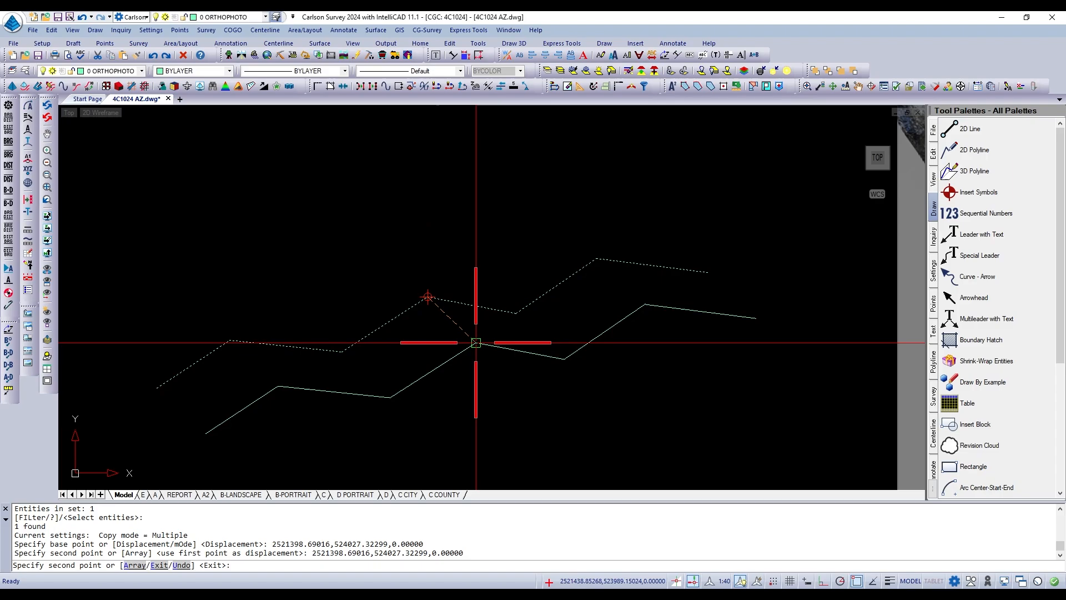
key("Escape")
key("Escape")
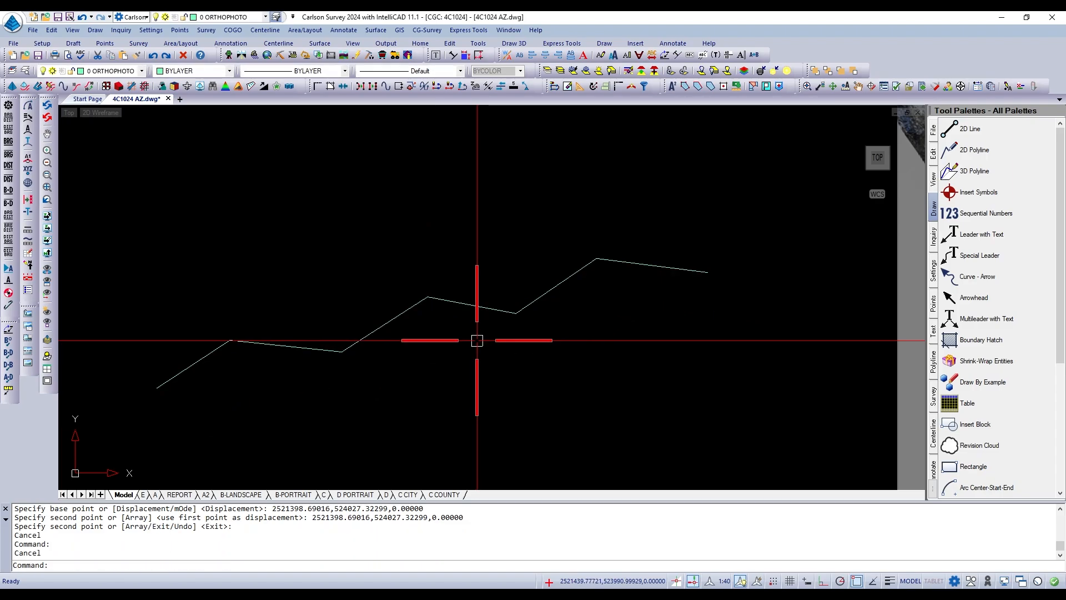
Check for the in-place duplicate by selecting the coincident zigzag polylines with a crossing window for erasing, and cancel the erase.
type("e")
key("Return")
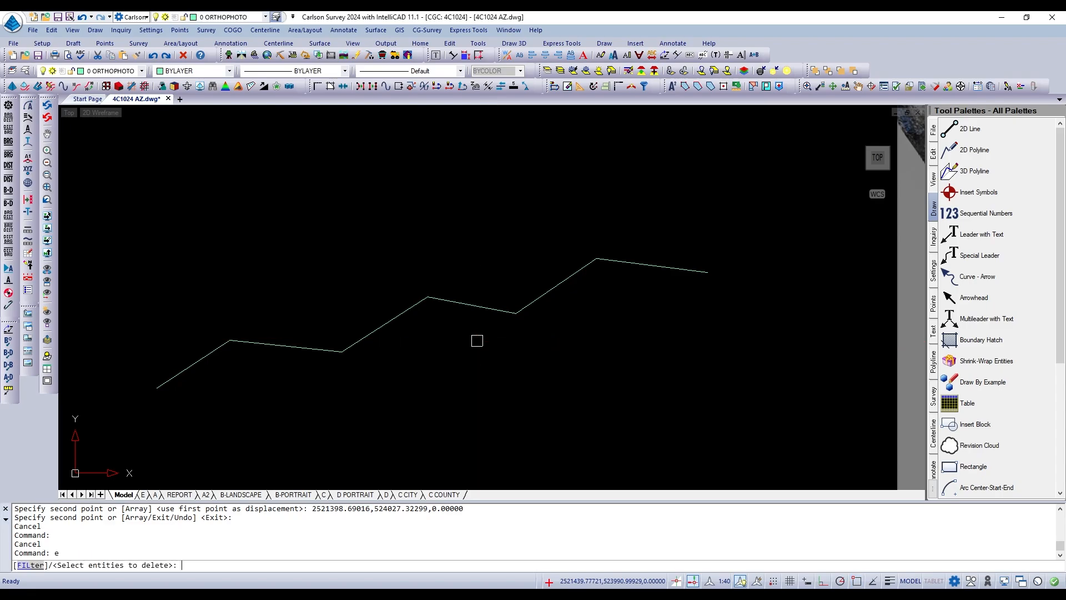
left_click(489, 342)
left_click(467, 281)
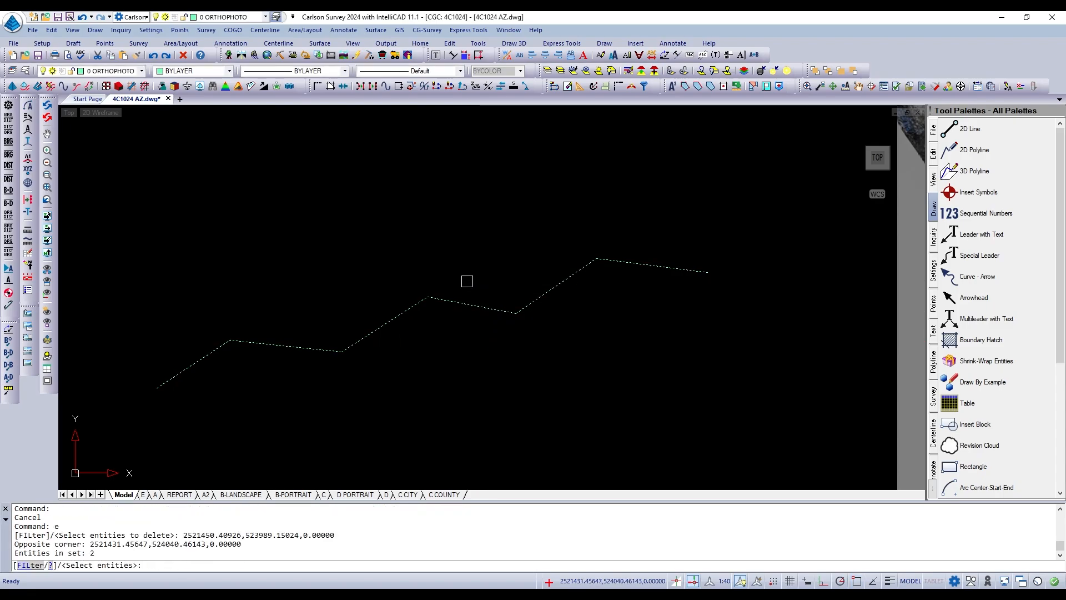
key("Escape")
key("Escape")
key("Escape")
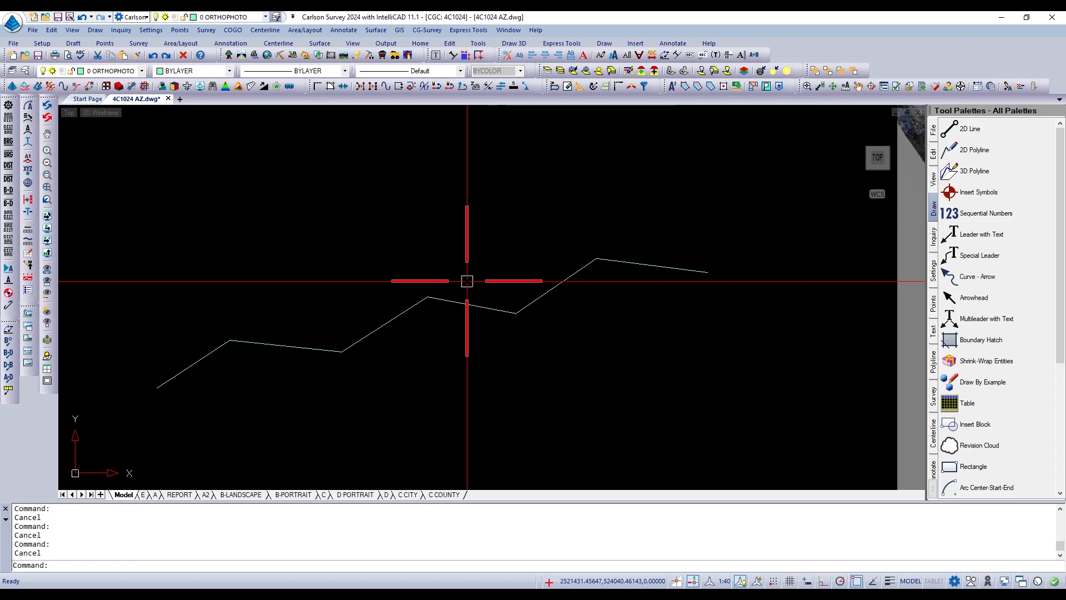
Edit one of the two coincident zigzag polylines with PEDIT and apply the Fit option to turn it into a smooth curve.
type("pedit")
key("Return")
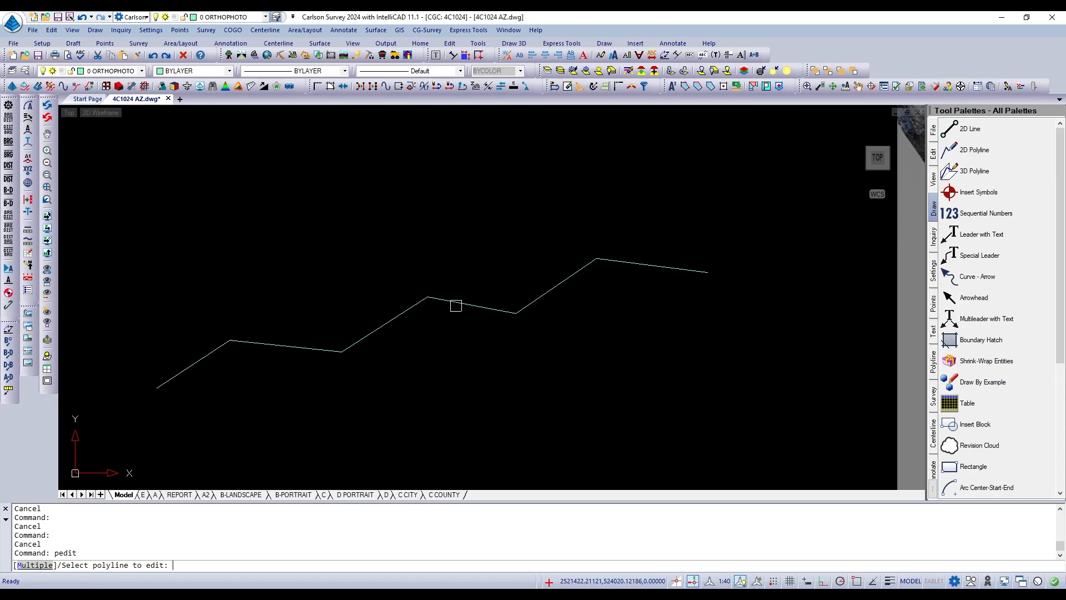
left_click(455, 305)
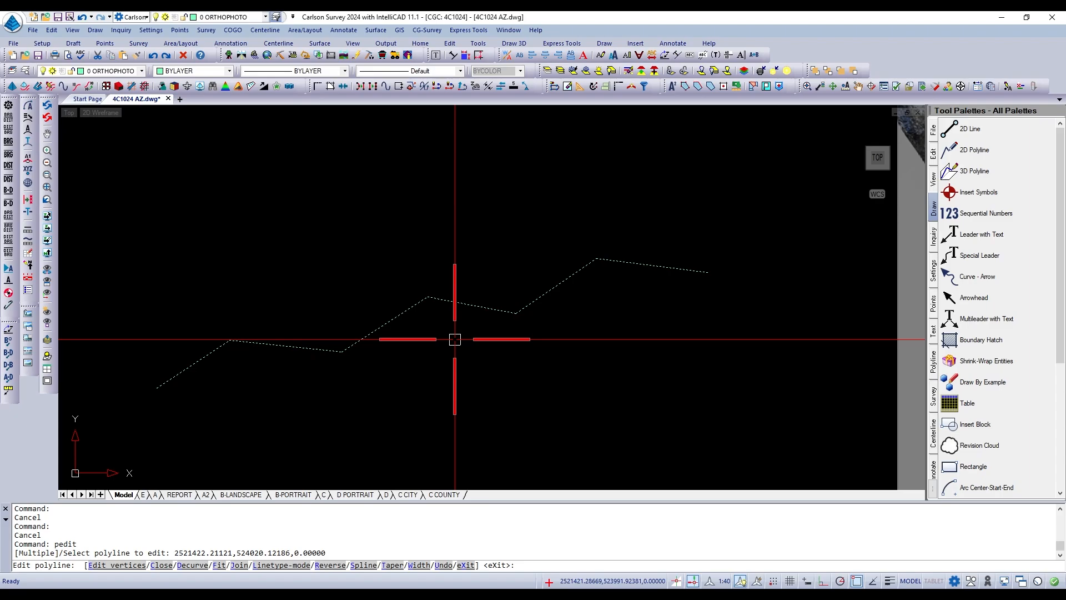
type("f")
key("Return")
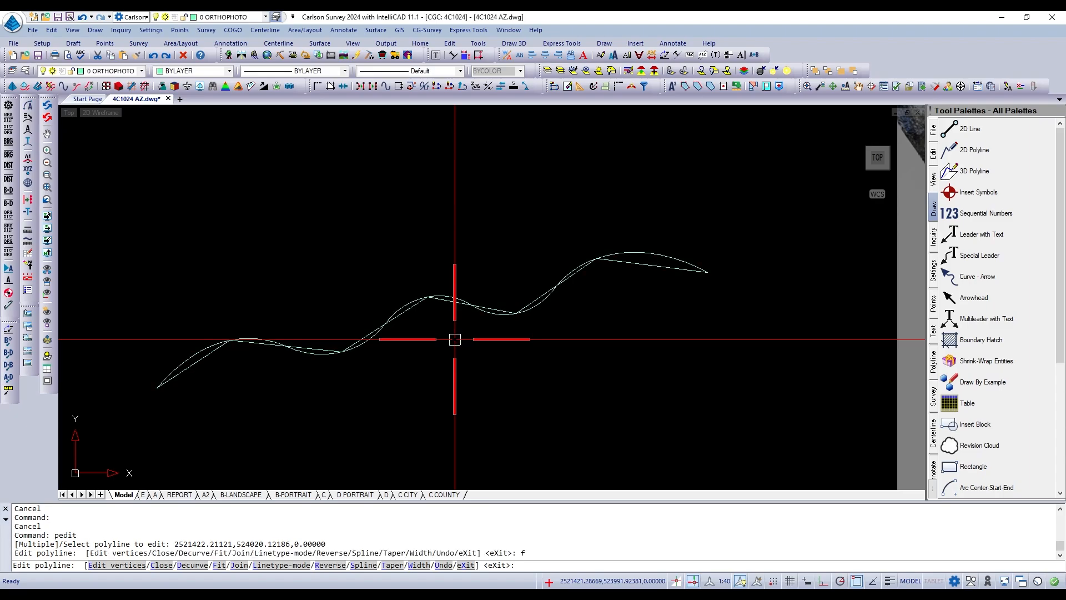
key("Escape")
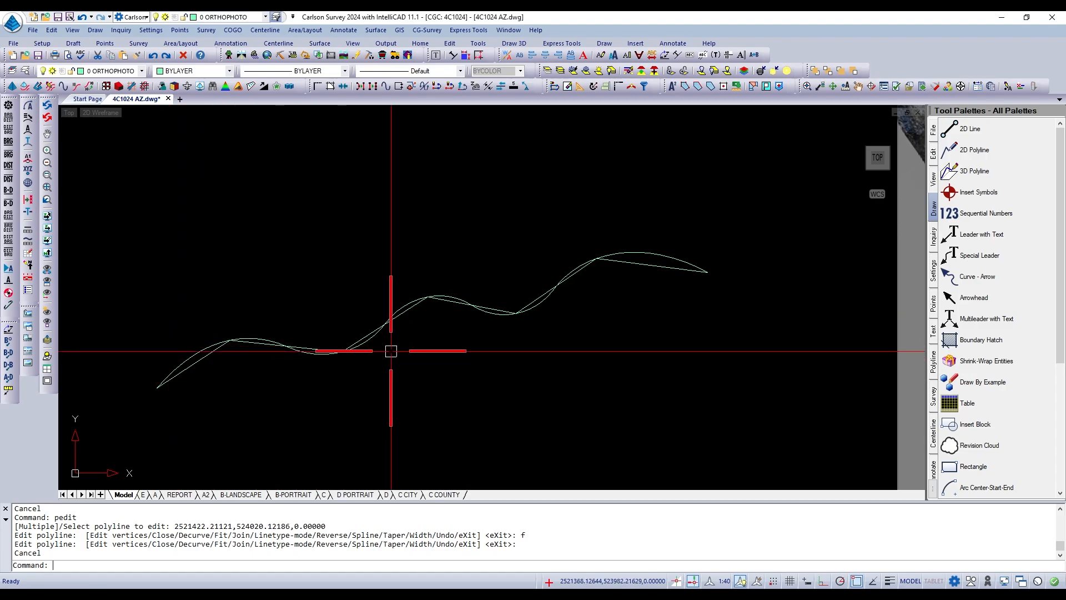
left_click(681, 257)
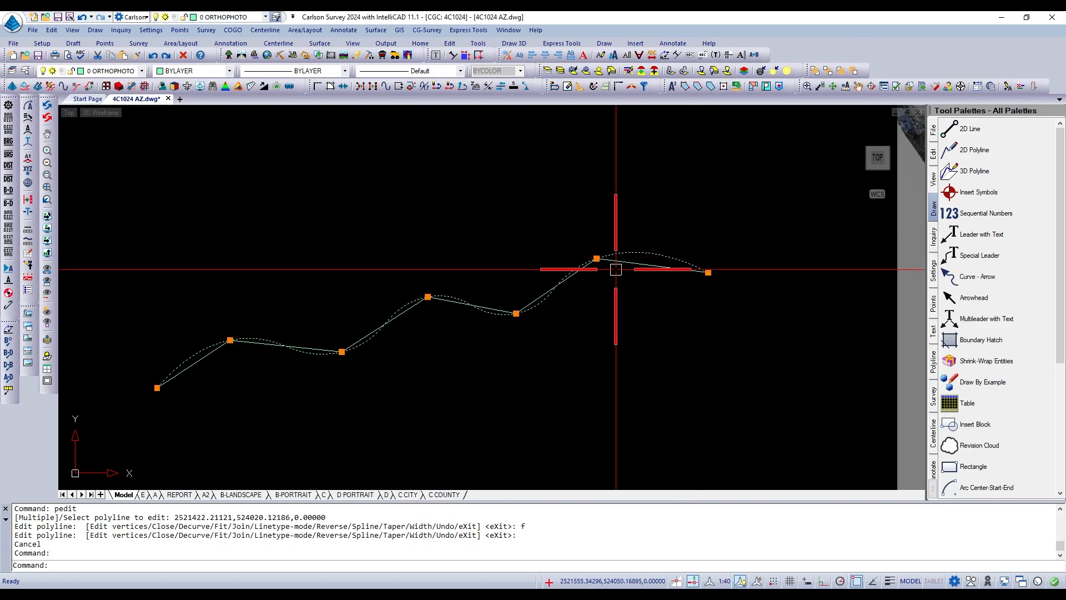
key("Escape")
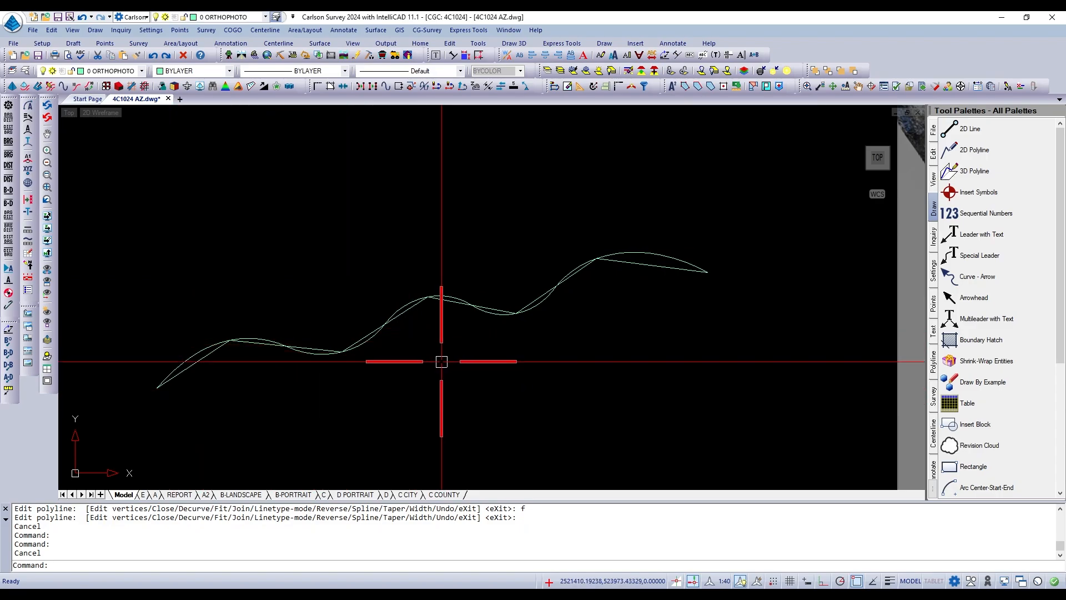
Offset the fitted curve by 5 units, placing one parallel copy on its north side and one on its south side.
scroll(446, 362, "down", 1)
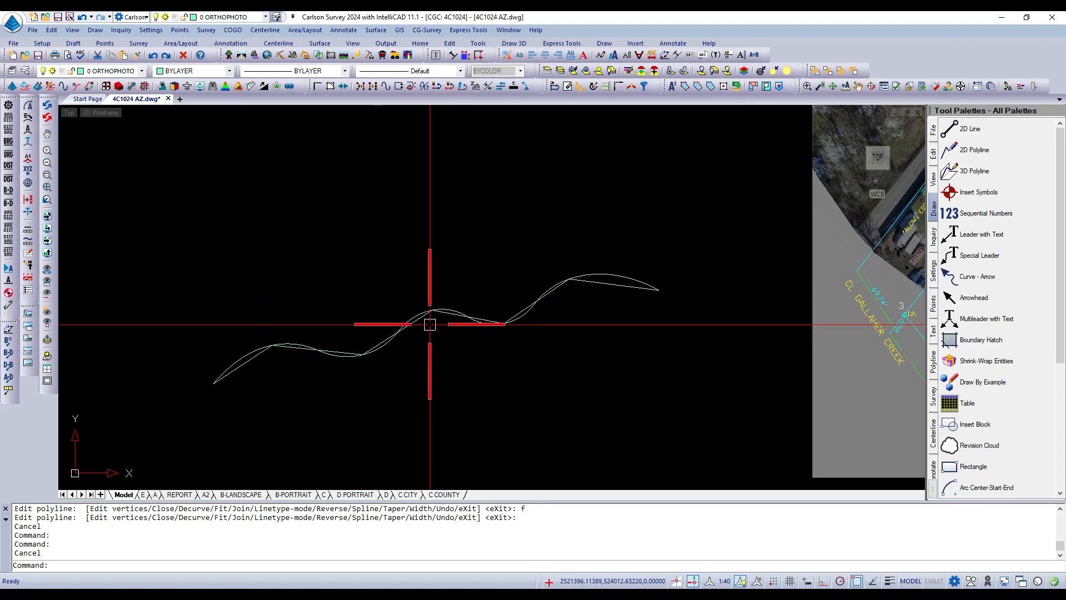
scroll(429, 325, "up", 2)
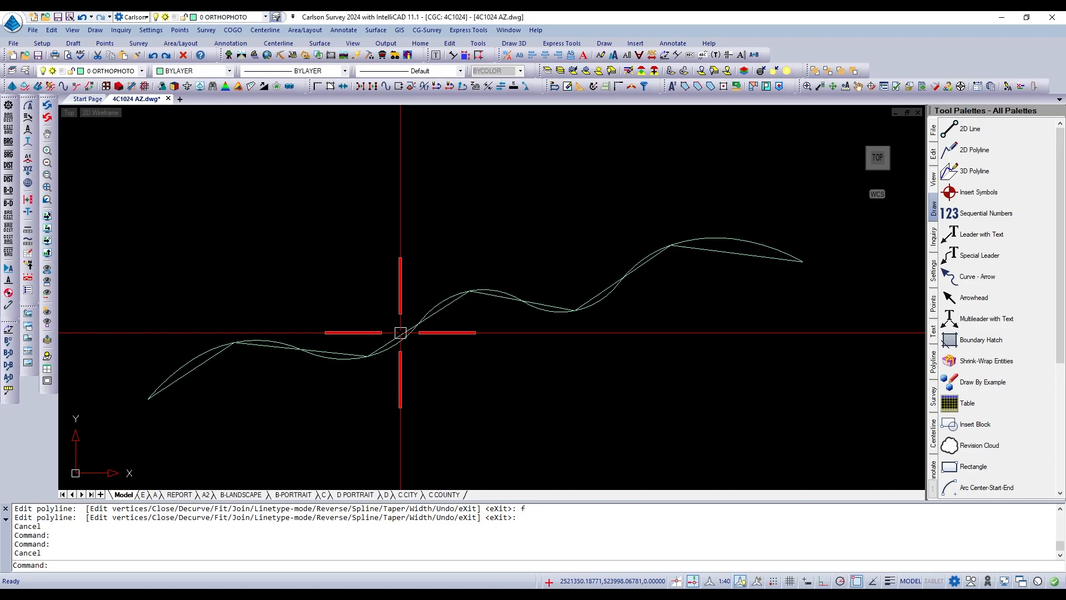
type("O")
key("Return")
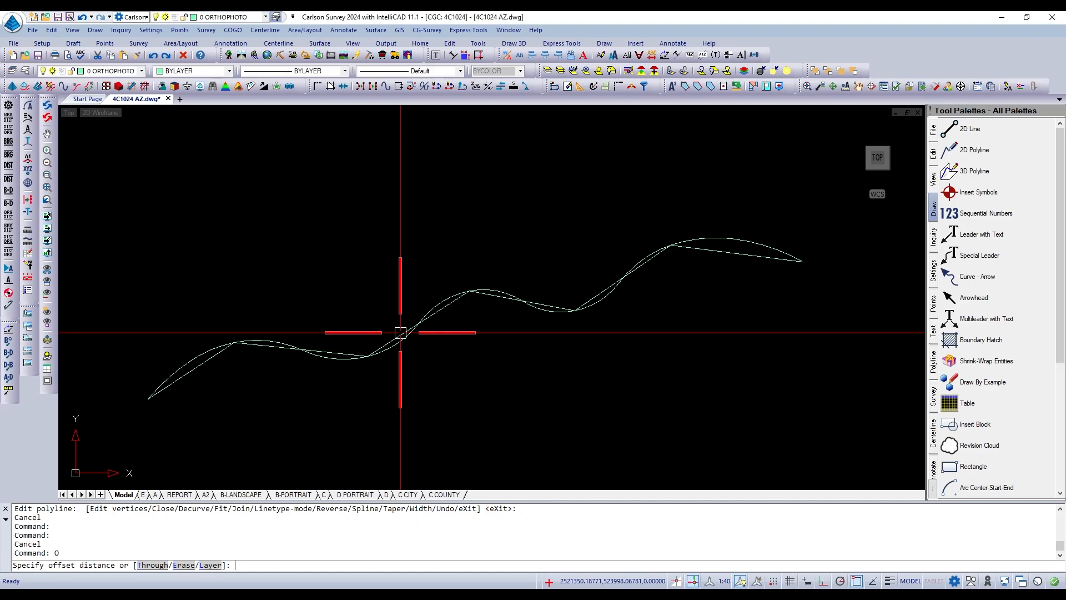
type("5")
key("Return")
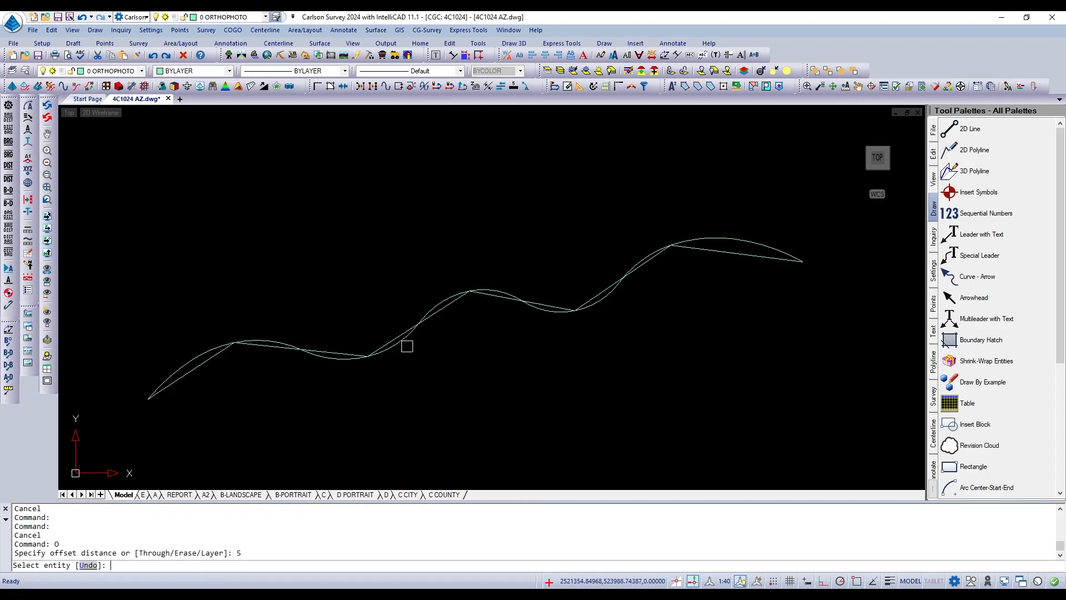
left_click(404, 339)
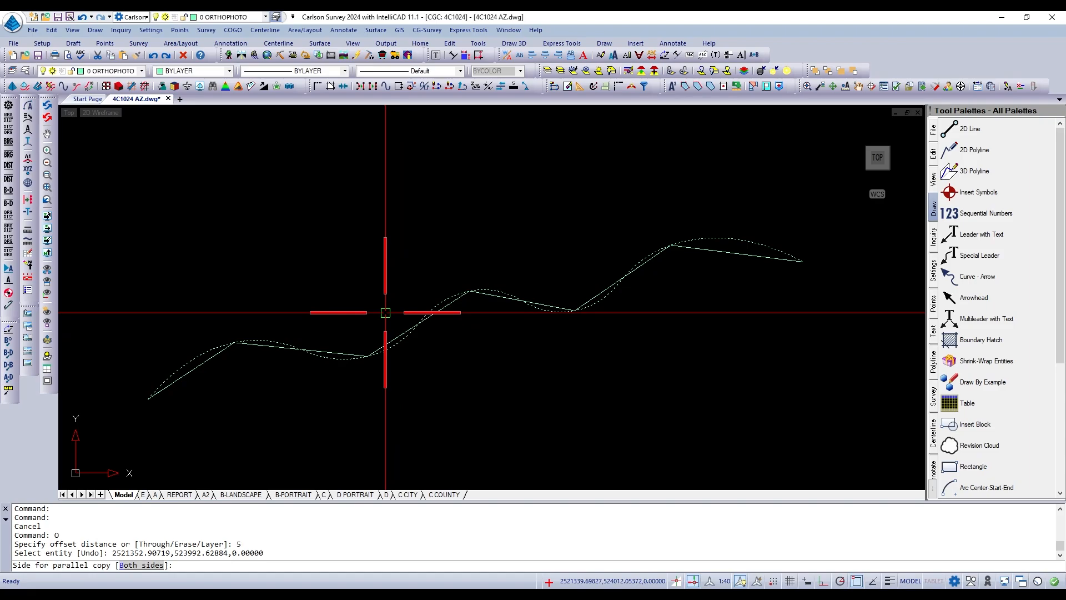
left_click(386, 313)
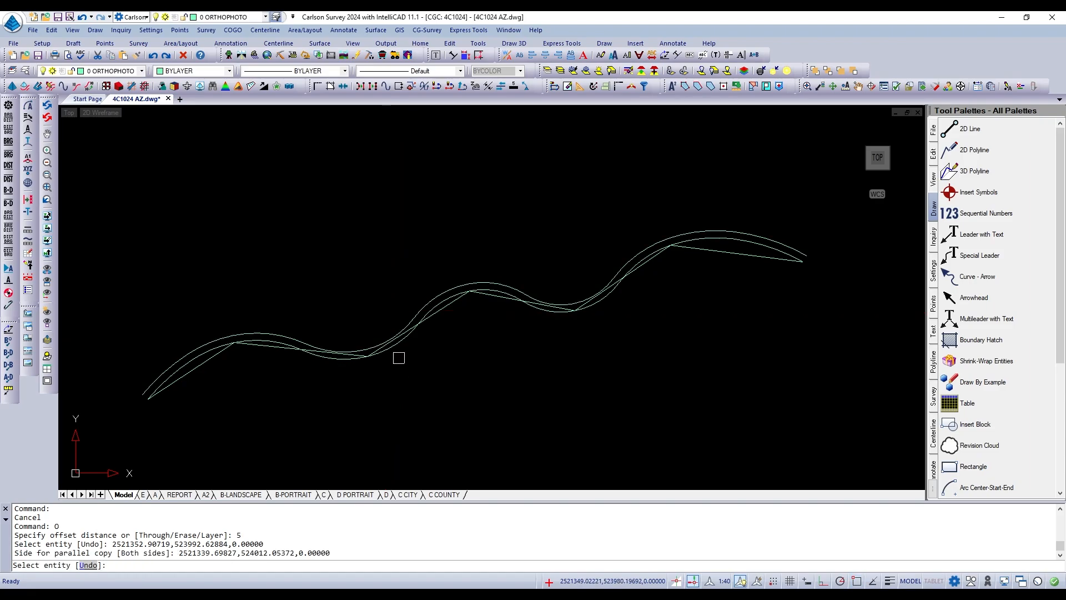
left_click(397, 351)
left_click(403, 368)
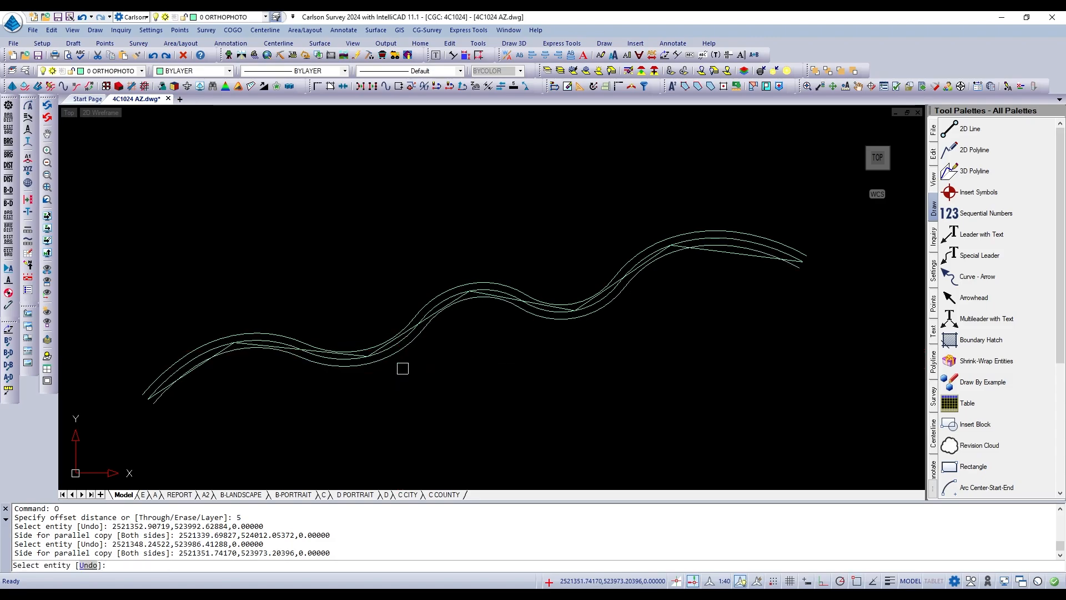
key("Return")
scroll(406, 364, "up", 1)
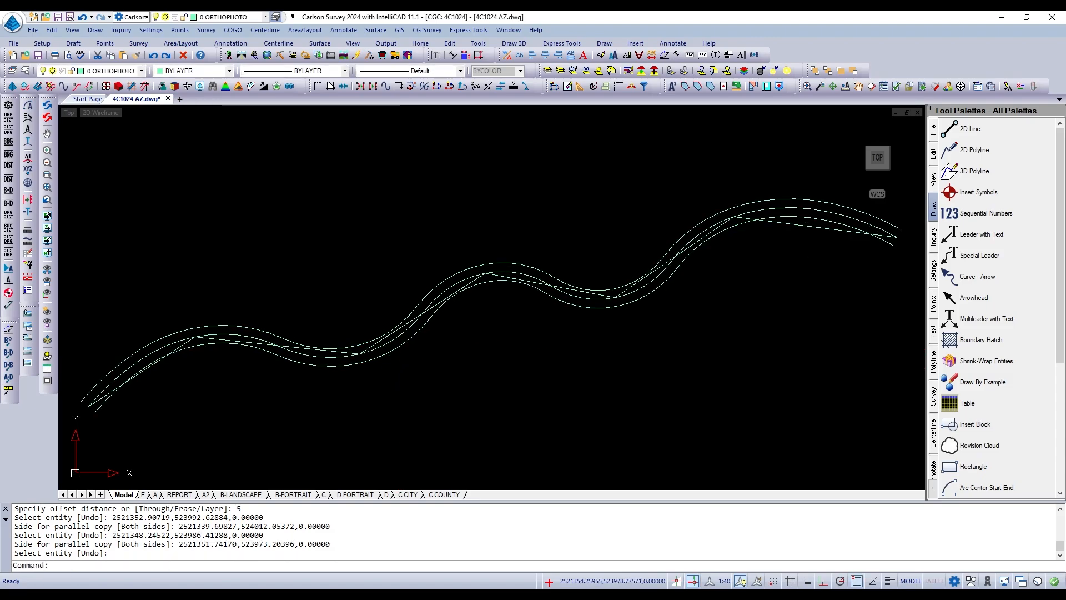
scroll(511, 320, "down", 1)
scroll(702, 286, "up", 2)
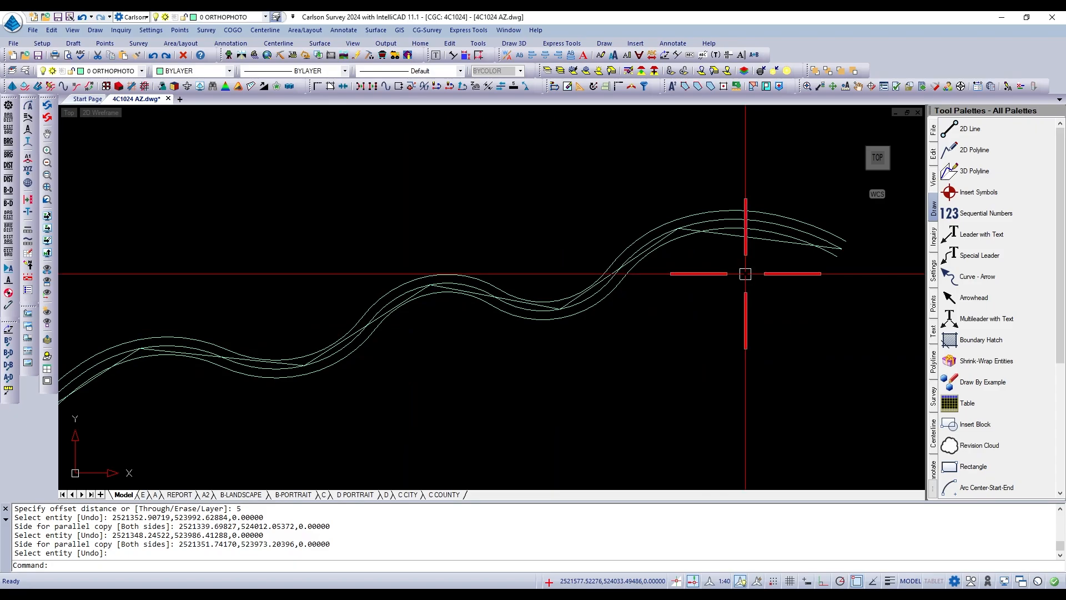
scroll(745, 273, "down", 1)
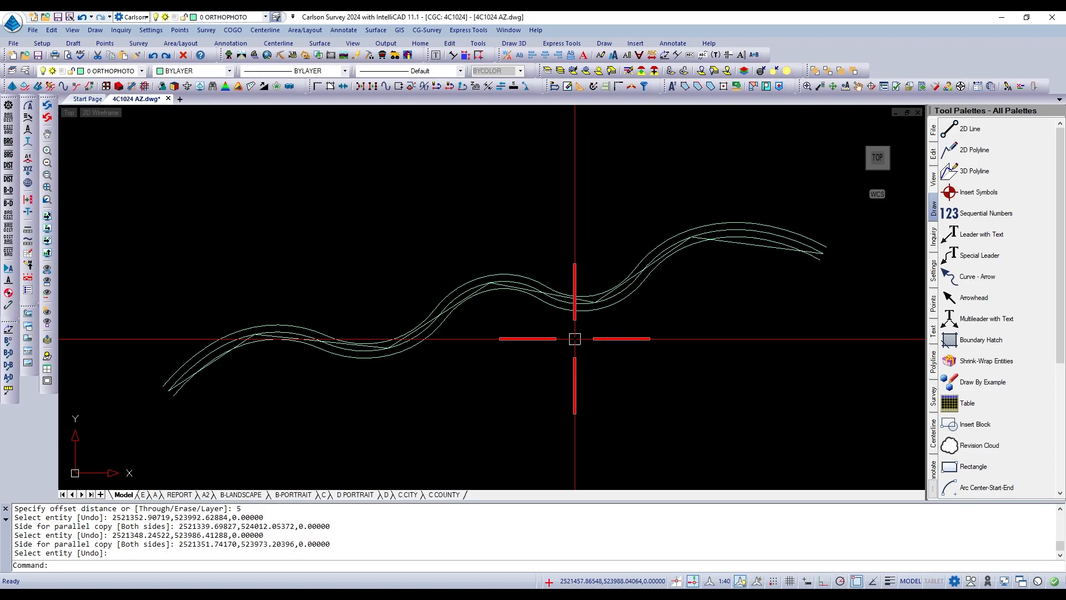
Undo the last zoom and the two individually placed offset copies of the fitted curve.
type("u")
key("Return")
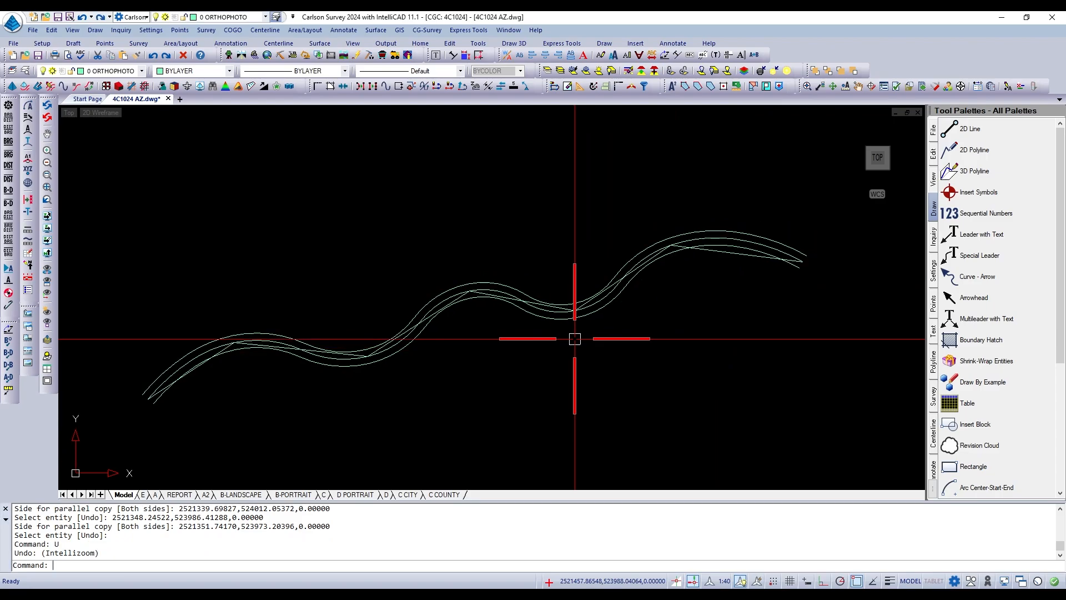
key("ctrl+z")
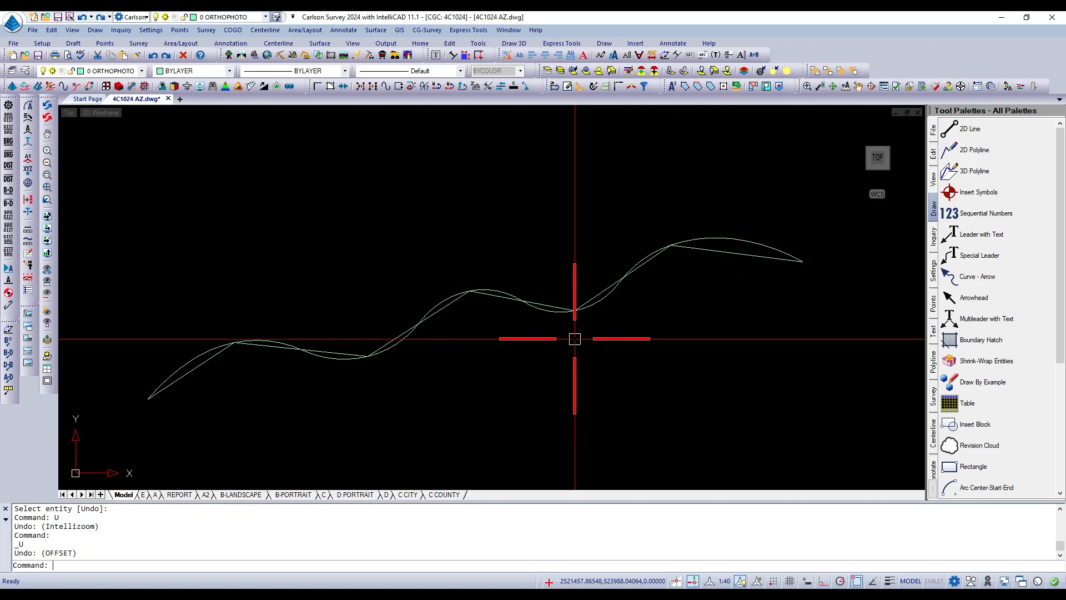
Offset the fitted curve by 5 units with the Both sides option to create both parallel copies at once.
type("o")
key("Return")
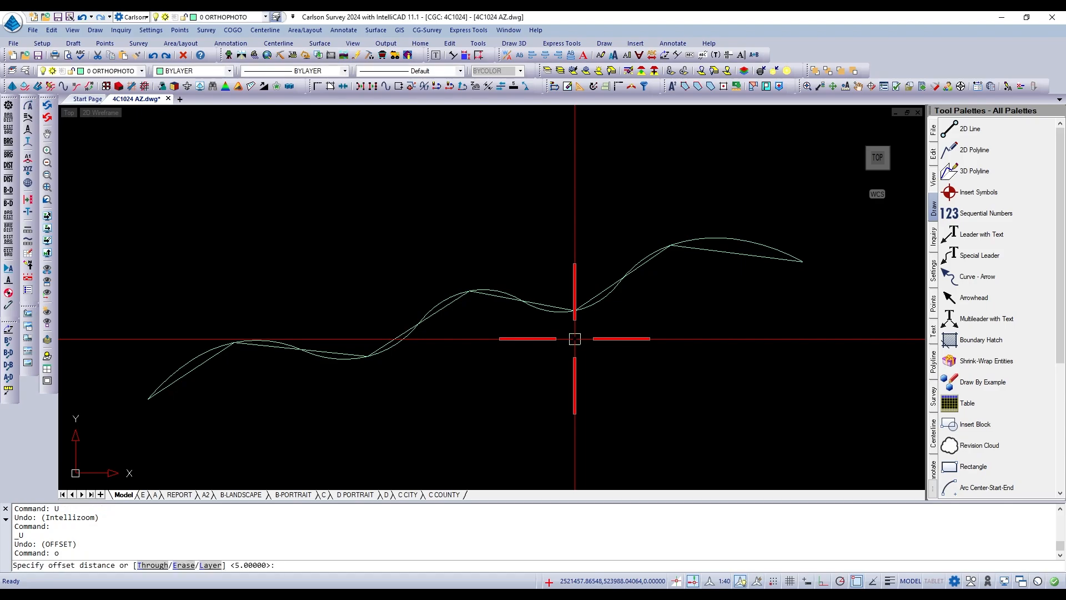
key("Return")
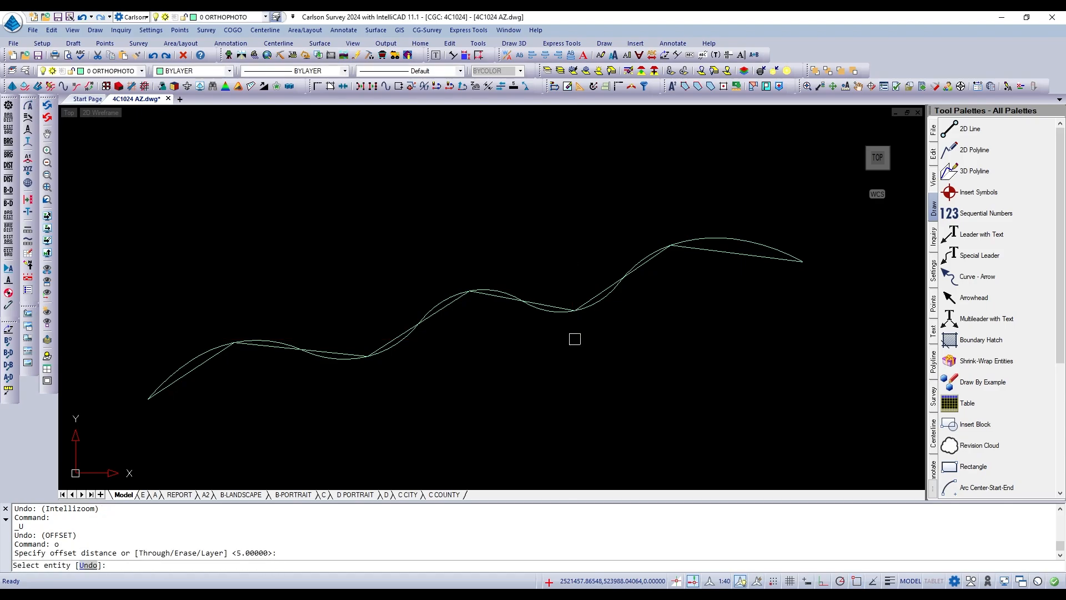
left_click(402, 346)
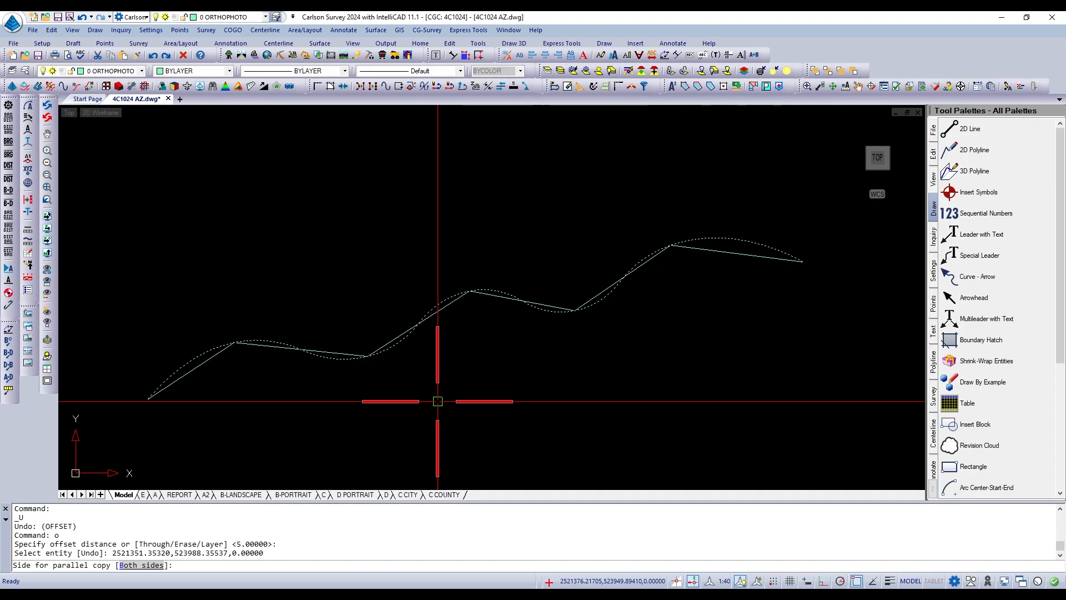
type("b")
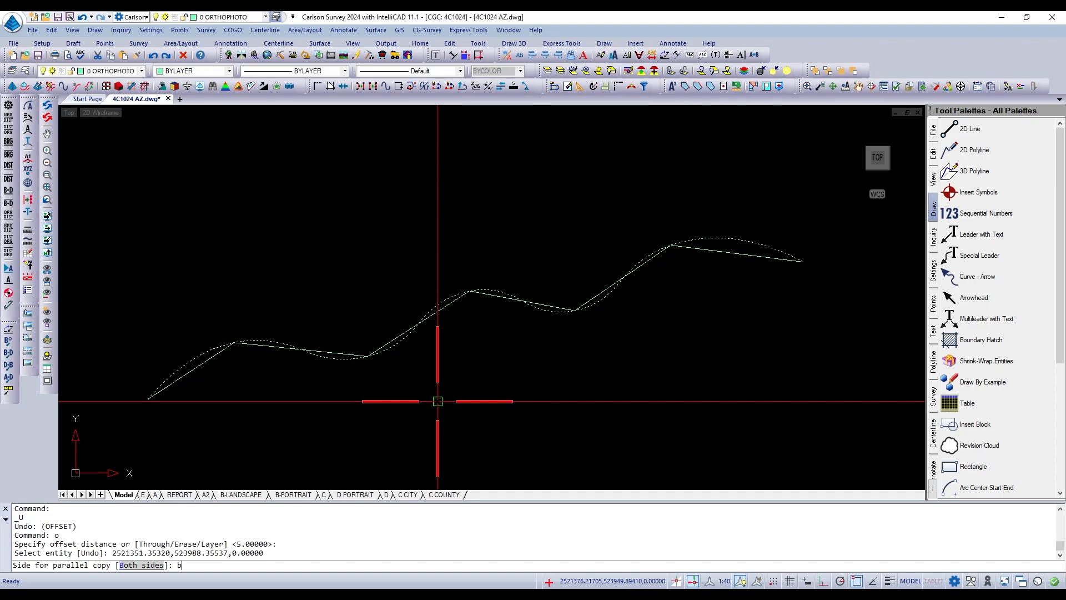
key("Return")
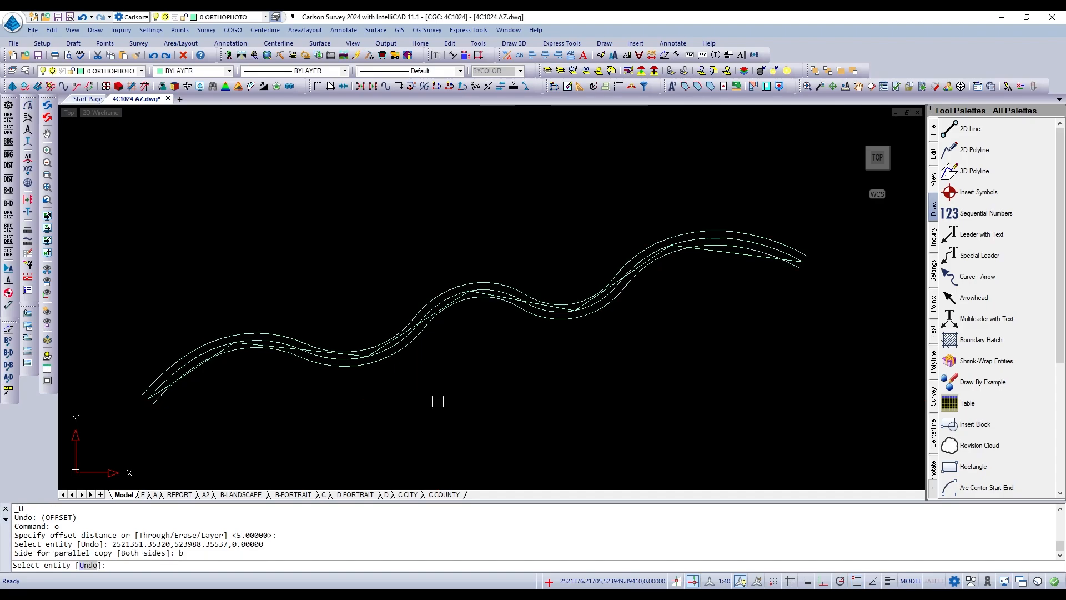
key("Escape")
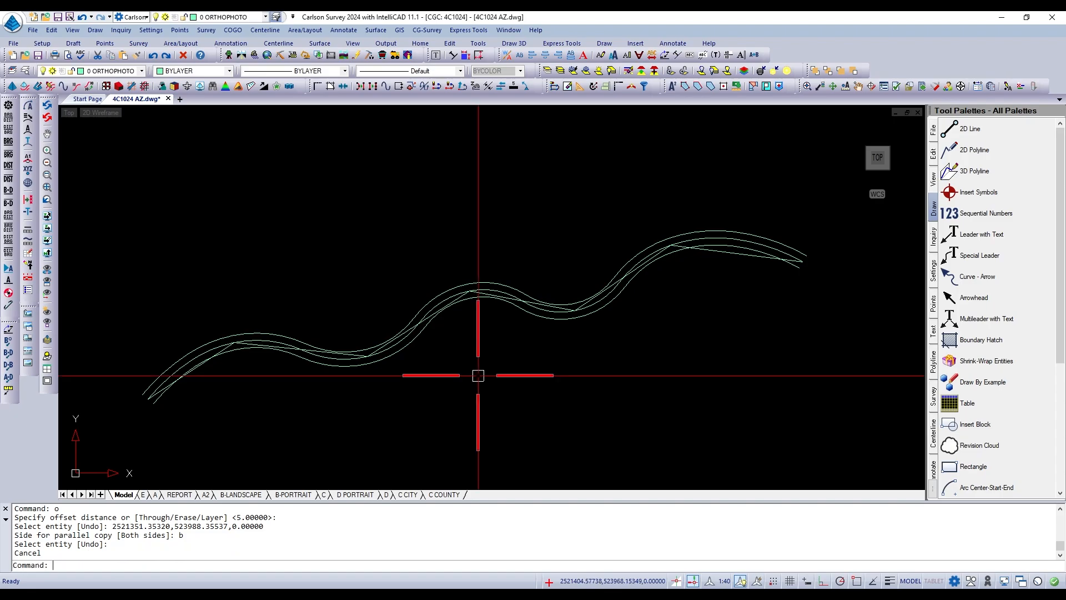
Erase the two offset copies on either side of the fitted curve, keeping the curve and the zigzag polyline.
type("e")
key("Return")
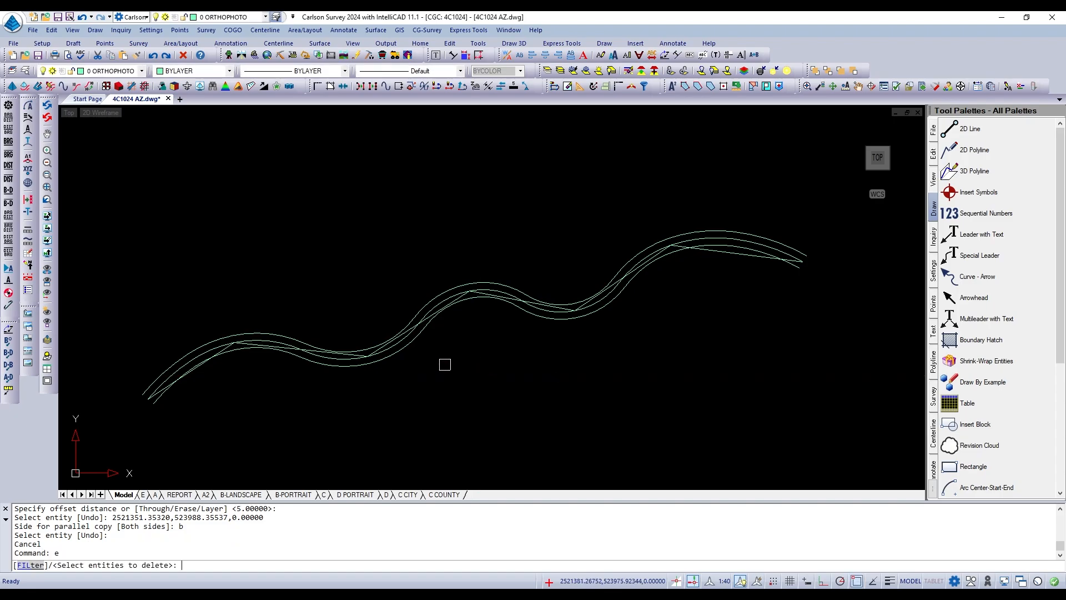
left_click(414, 349)
left_click(414, 360)
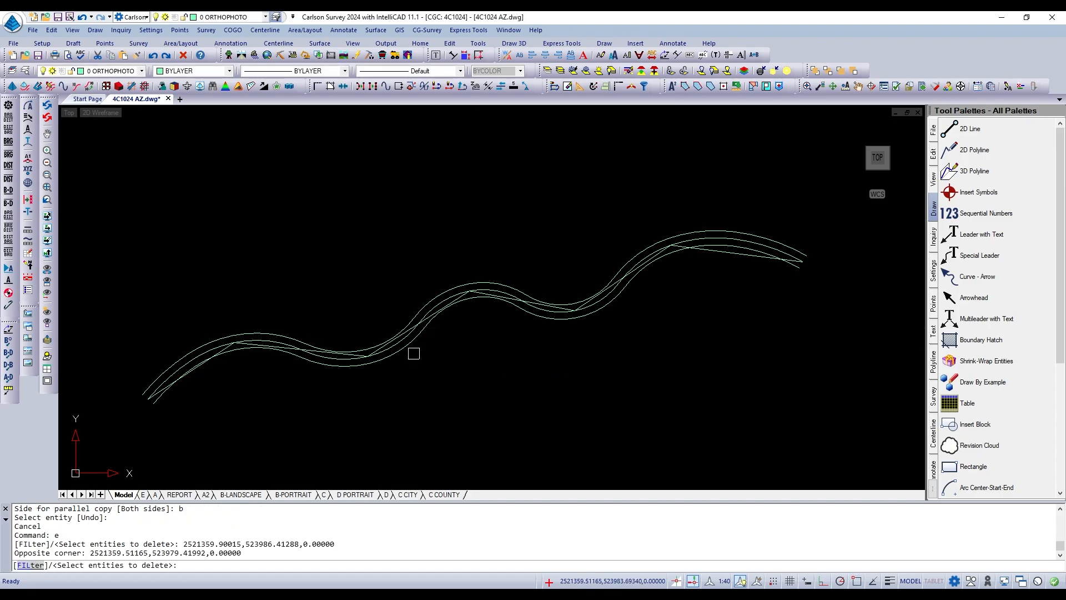
left_click(414, 345)
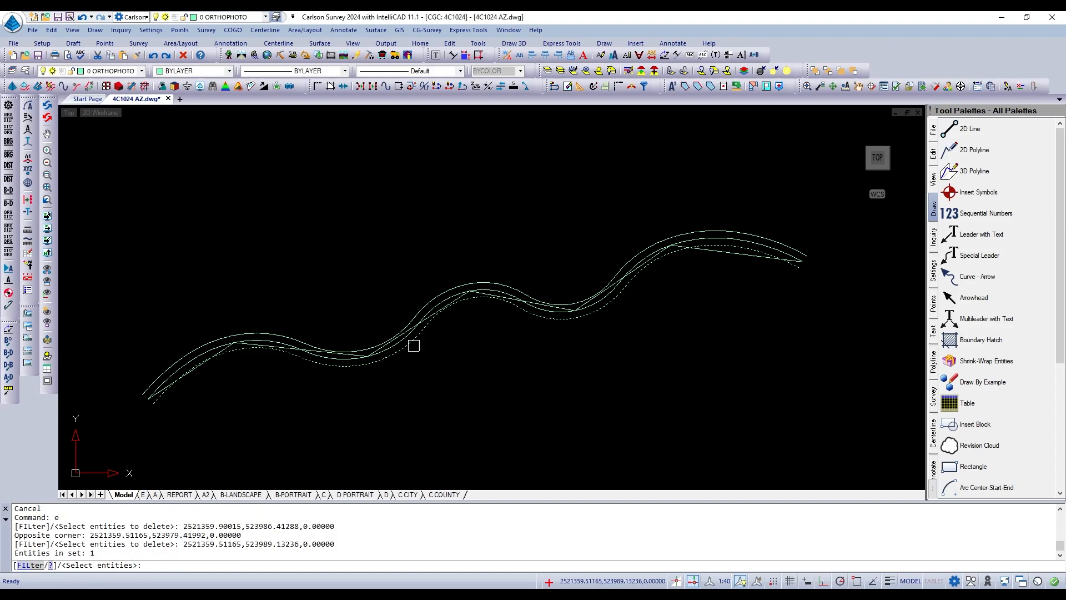
left_click(414, 306)
key("Return")
key("F3")
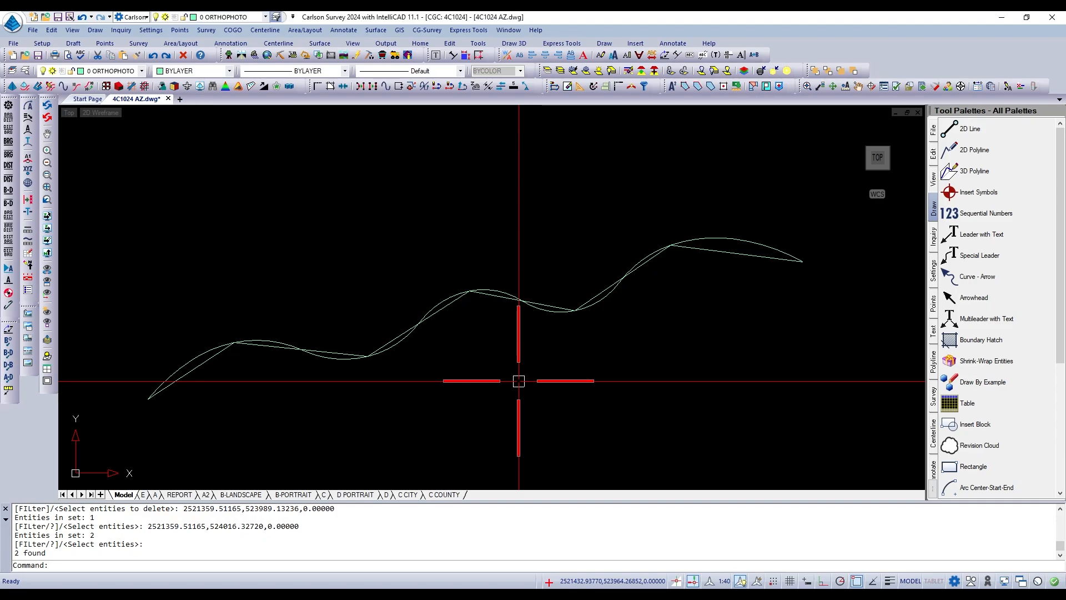
Edit the fitted curve with PEDIT and apply the Decurve option to return it to straight segments.
type("PEDIT")
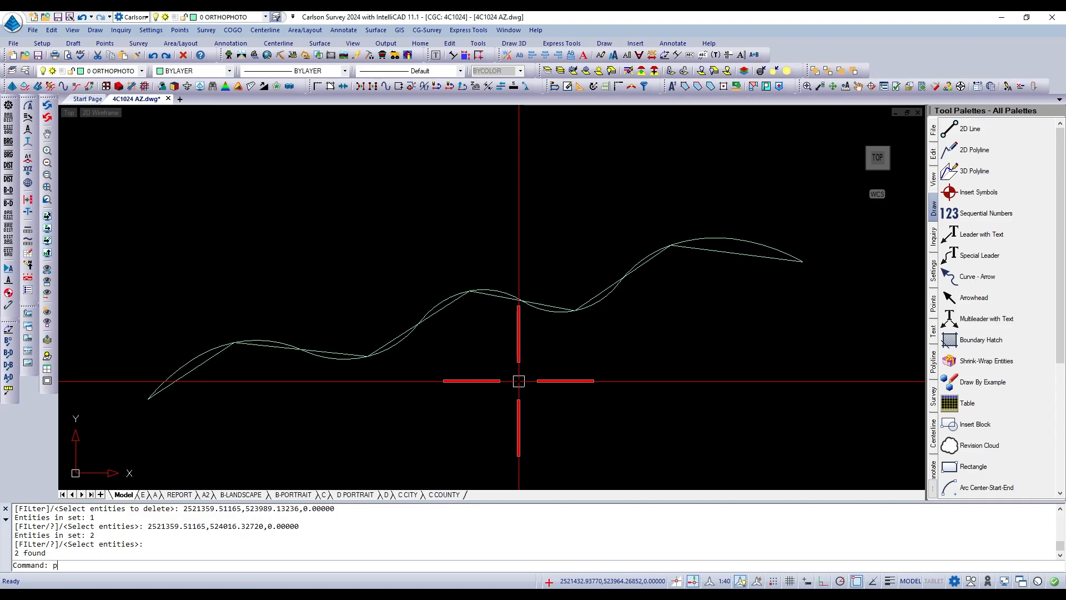
key("Return")
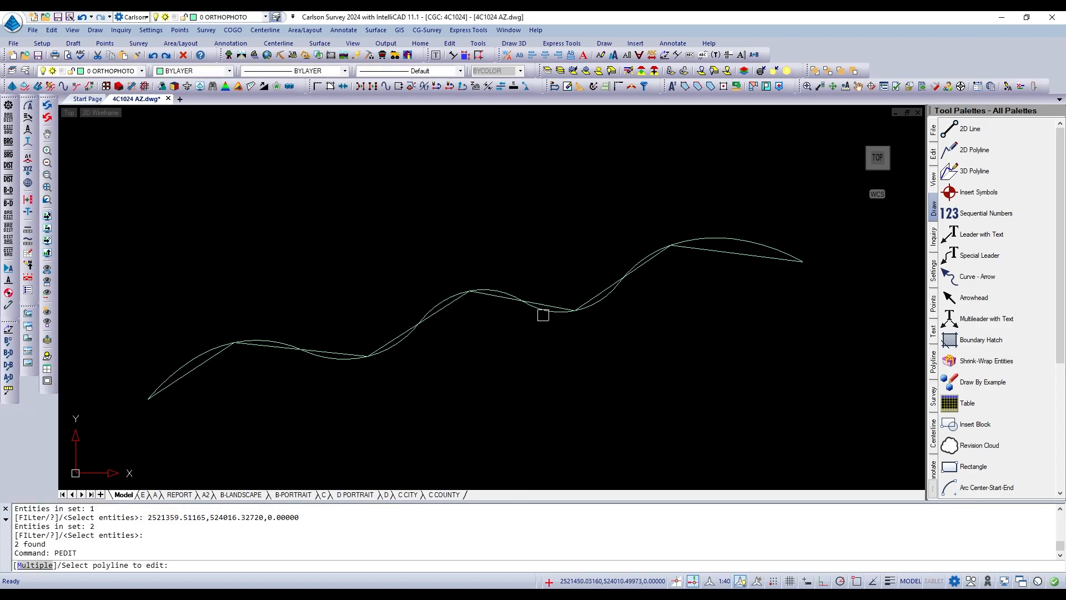
left_click(543, 315)
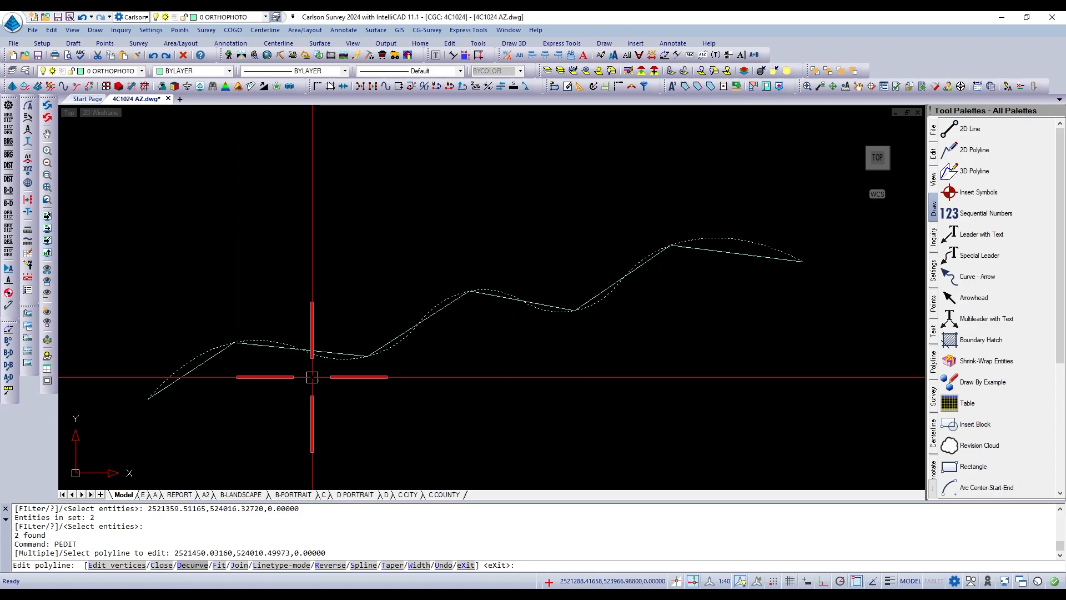
type("d")
key("Return")
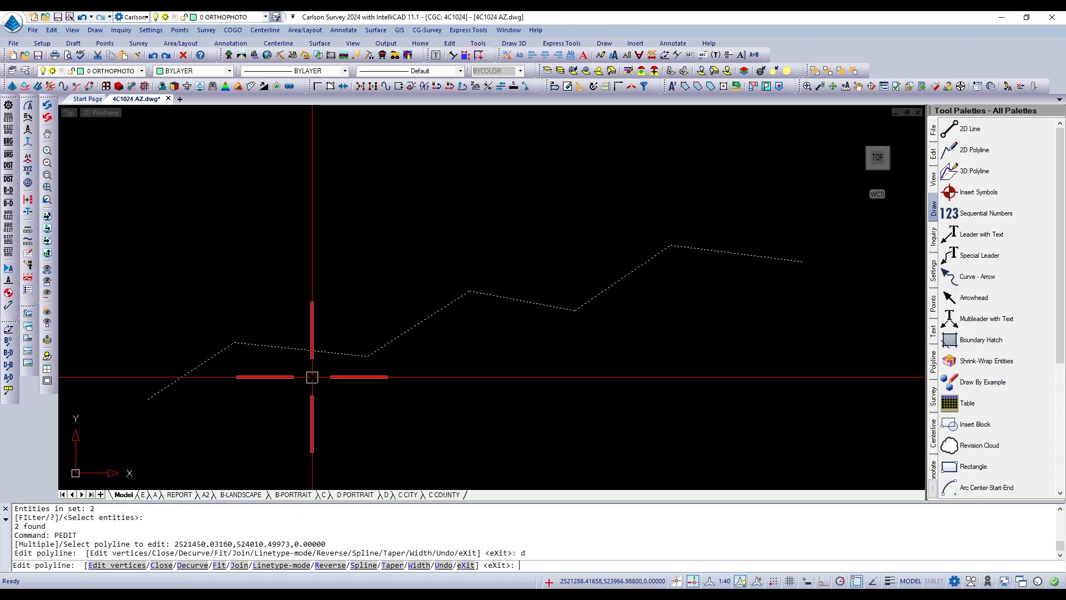
key("Escape")
key("Escape")
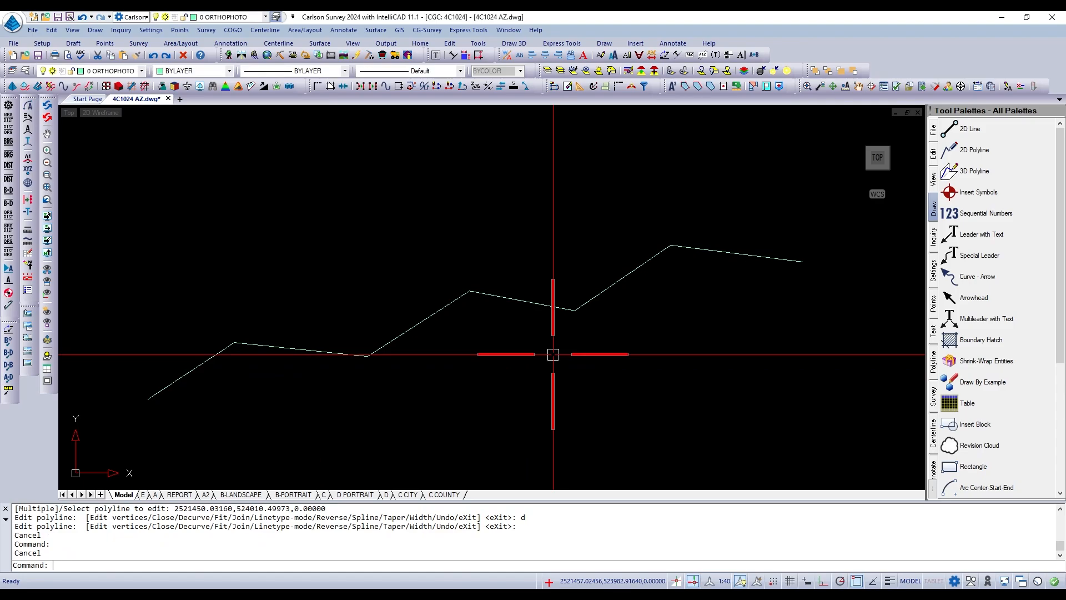
Apply the PEDIT Spline option to one of the two coincident zigzag polylines and save the drawing.
type("pe")
key("Return")
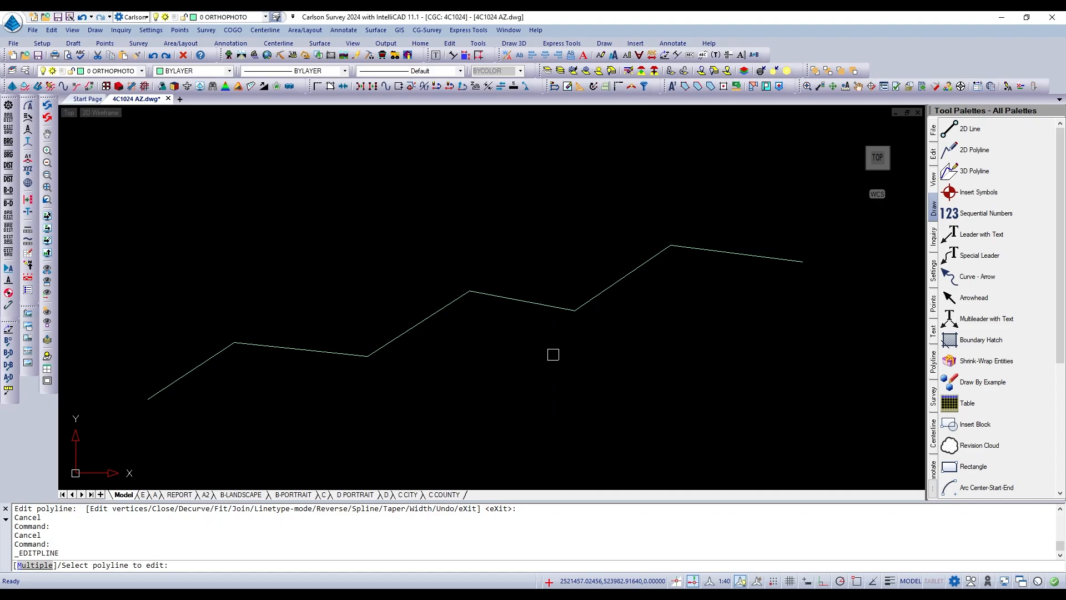
left_click(550, 305)
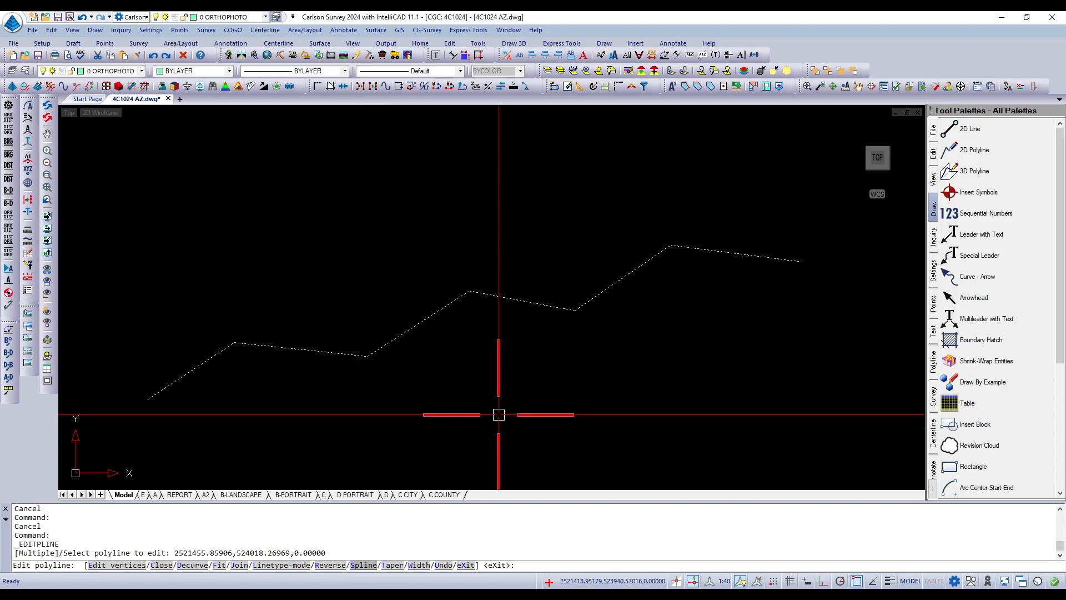
type("s")
key("Return")
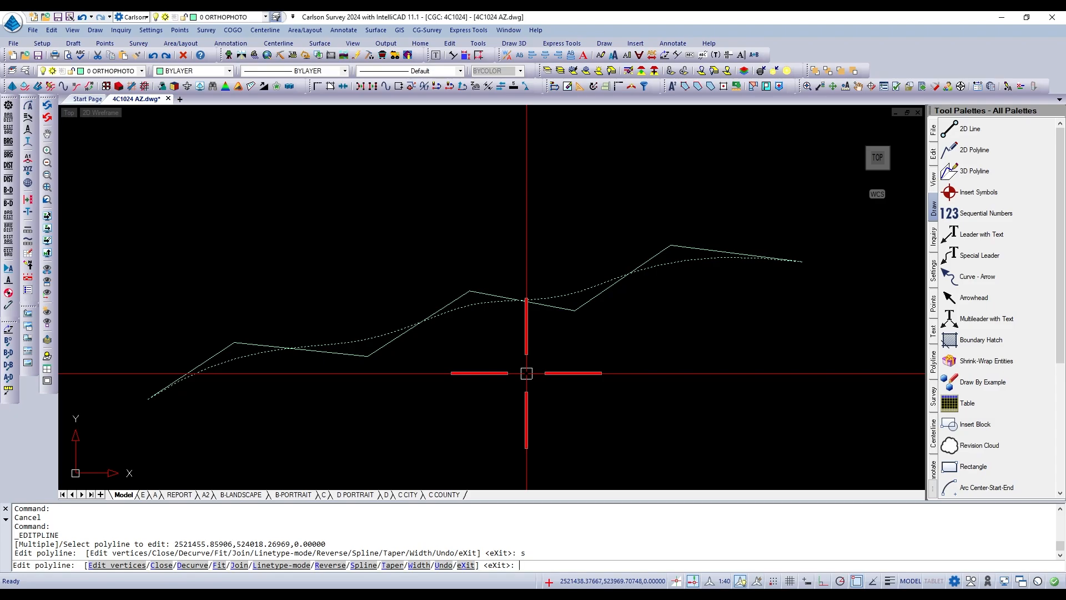
key("Return")
key("ctrl+s")
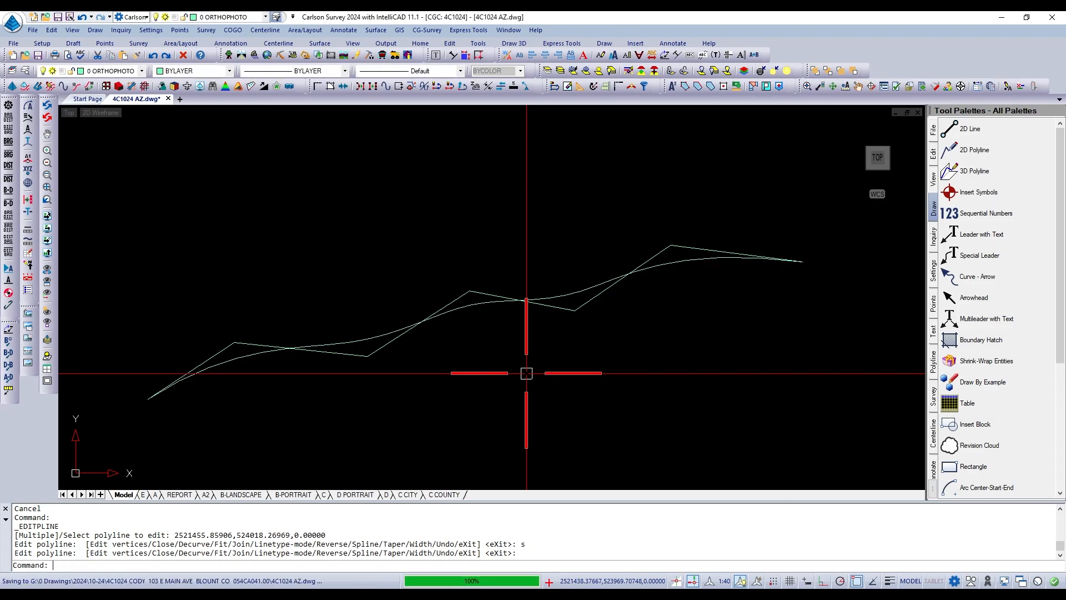
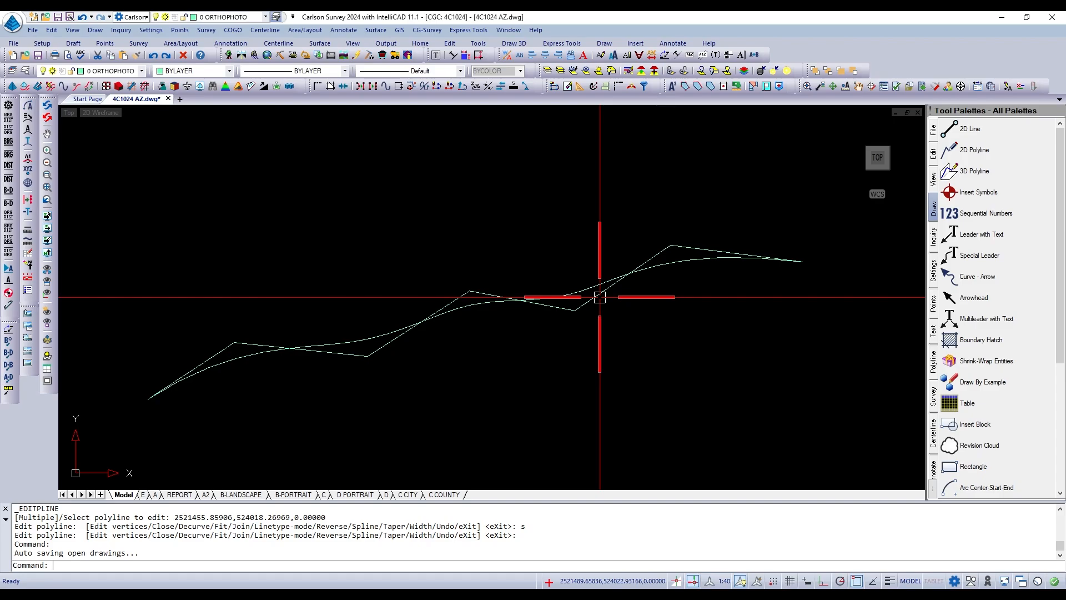
type("e")
key("Return")
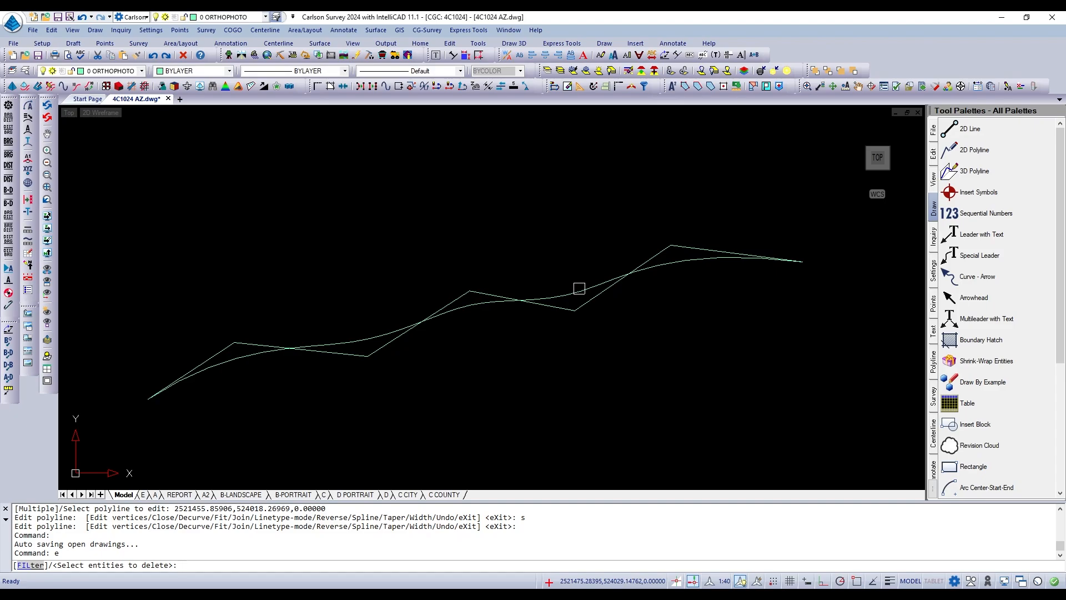
key("Escape")
key("Escape")
Undo the last operations back through the spline edit of the zigzag polyline.
type("u")
key("Return")
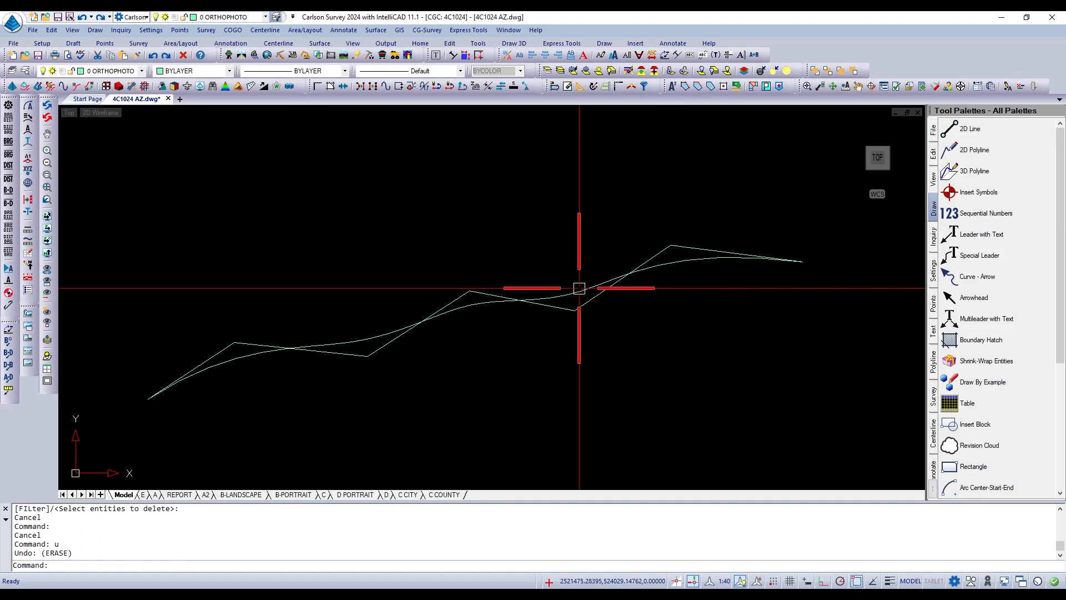
key("ctrl+z")
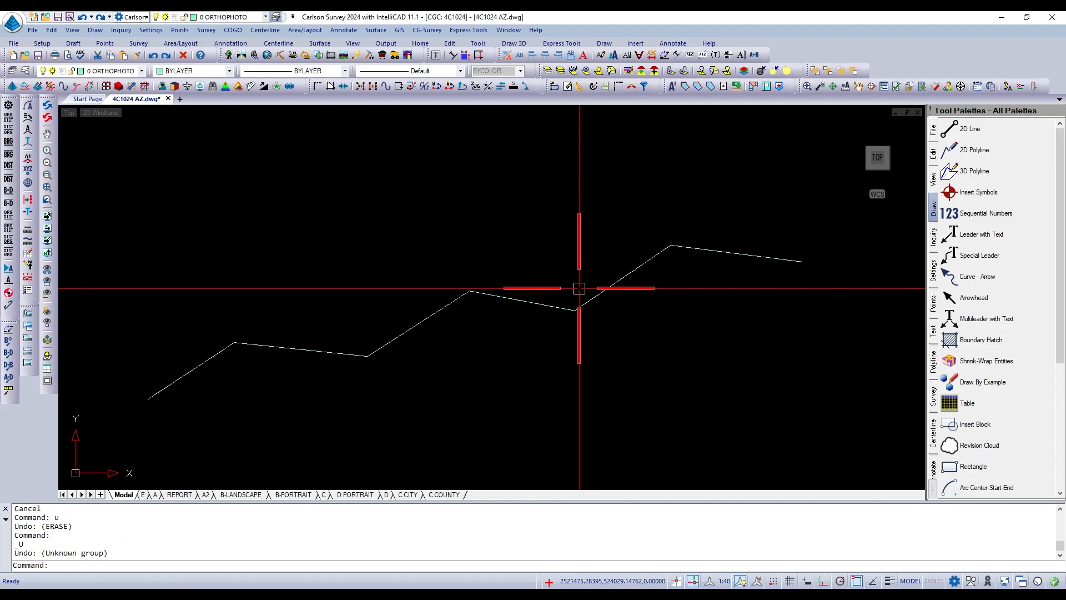
Make UTIL-OH the current layer for drawing the overhead utility lines.
scroll(579, 288, "down", 1)
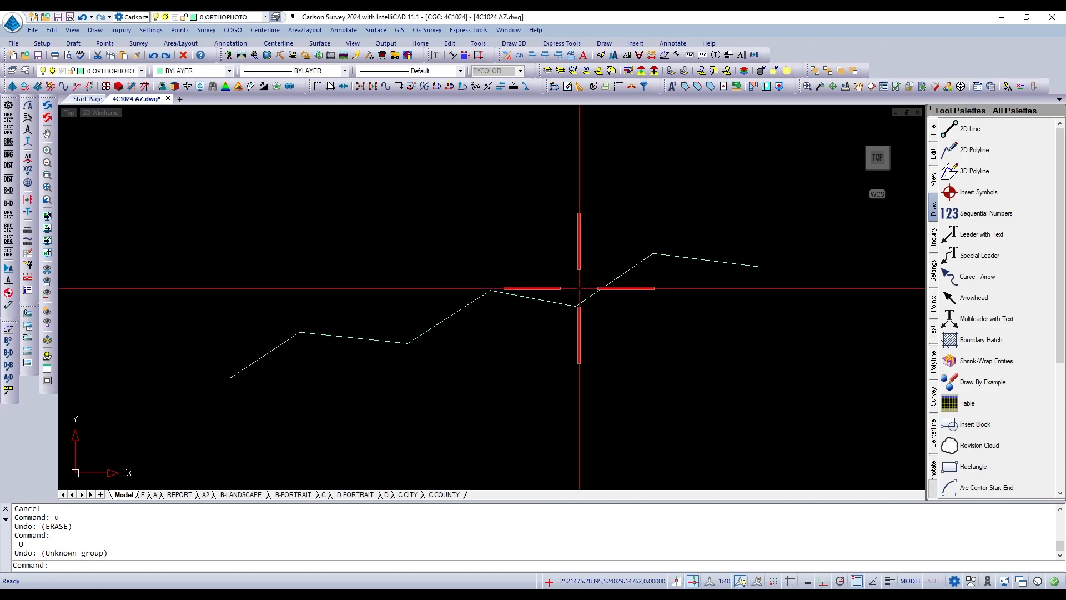
scroll(563, 342, "down", 3)
scroll(583, 285, "up", 1)
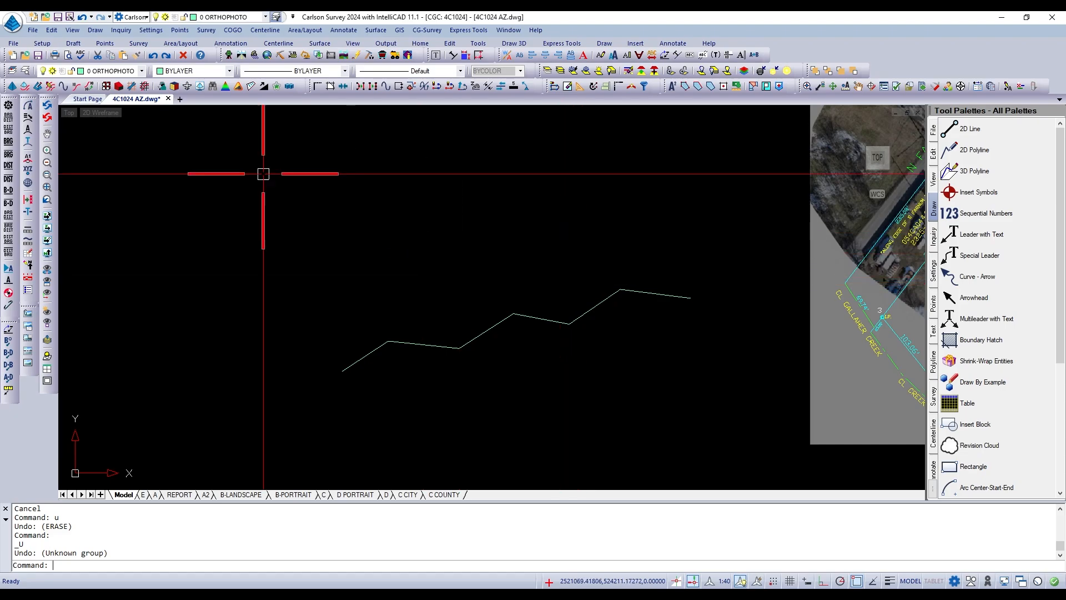
left_click(123, 71)
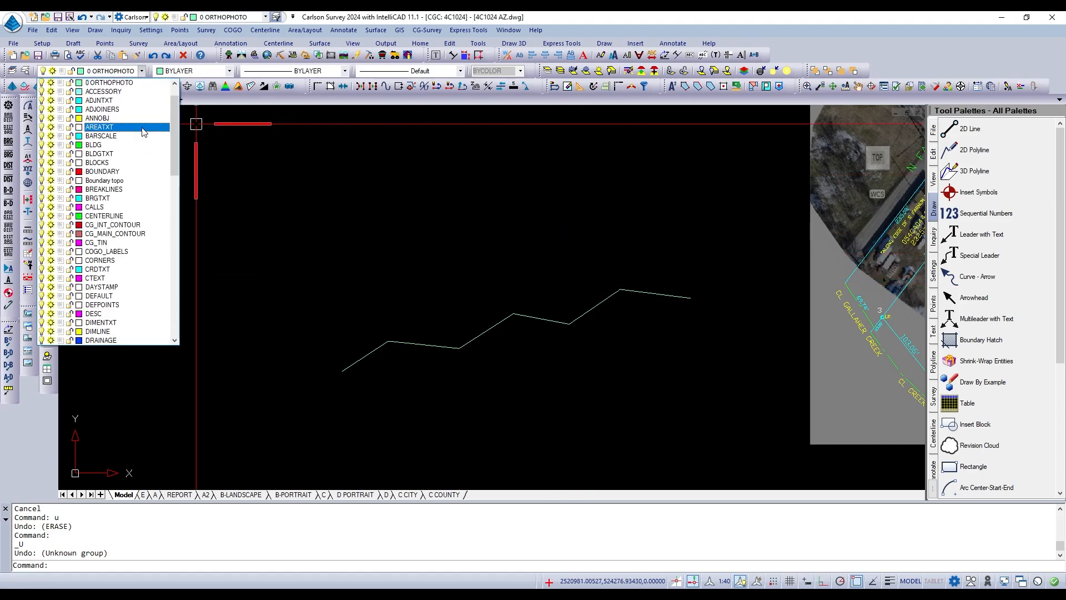
scroll(168, 207, "down", 13)
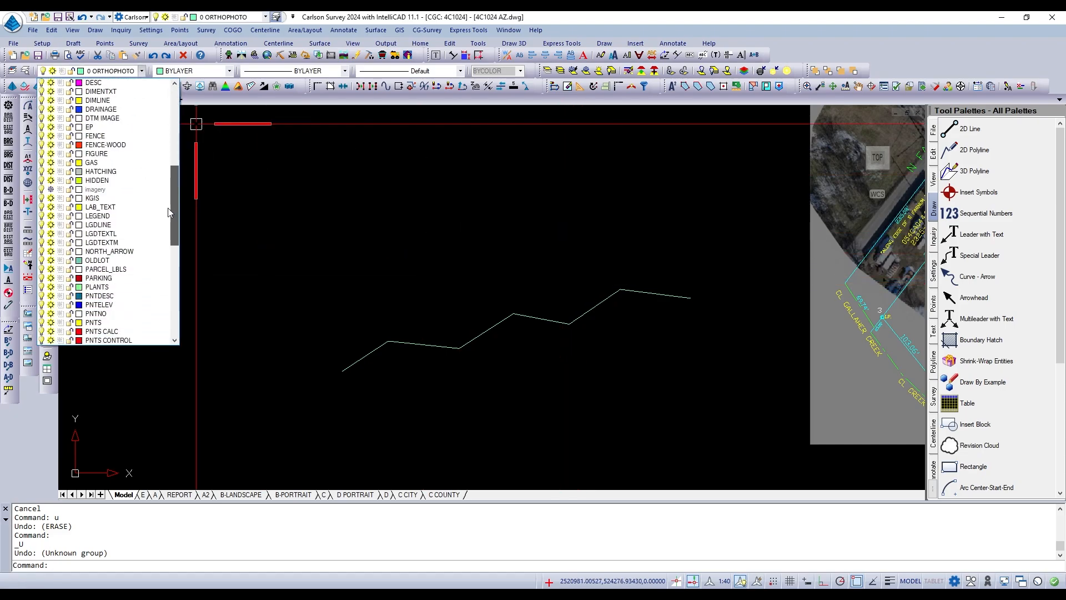
scroll(165, 246, "down", 6)
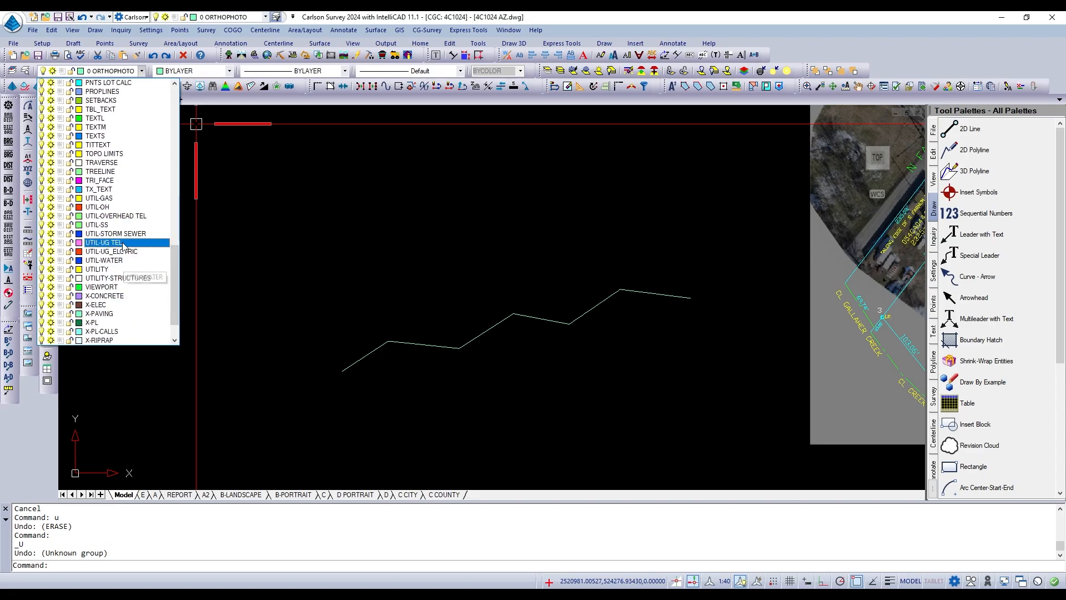
left_click(114, 207)
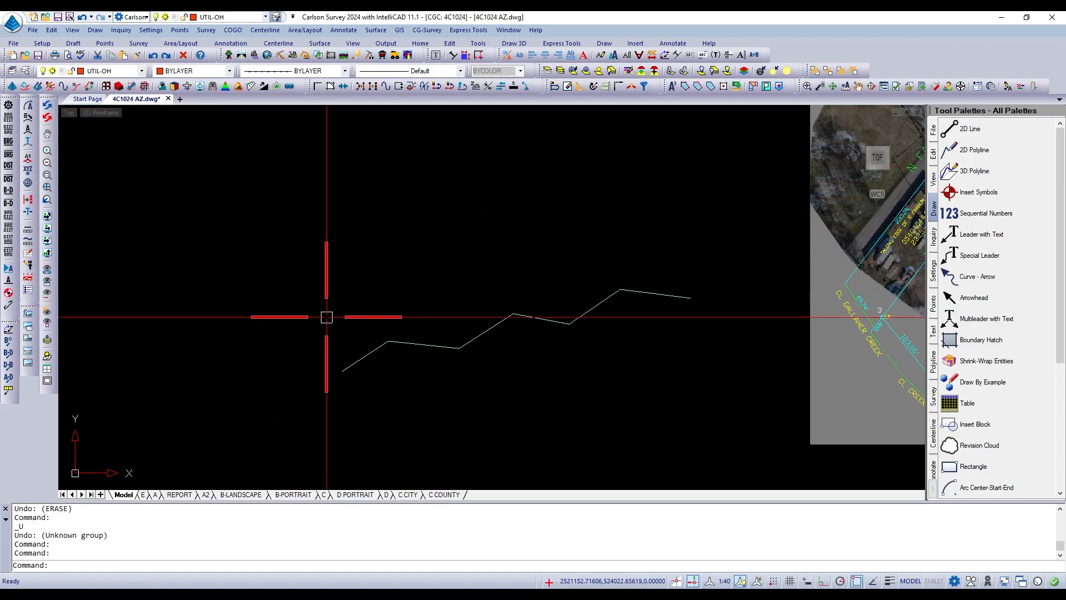
Draw a four-segment zigzag polyline on the UTIL-OH layer from left to right, just above the existing zigzag polyline.
type("pl")
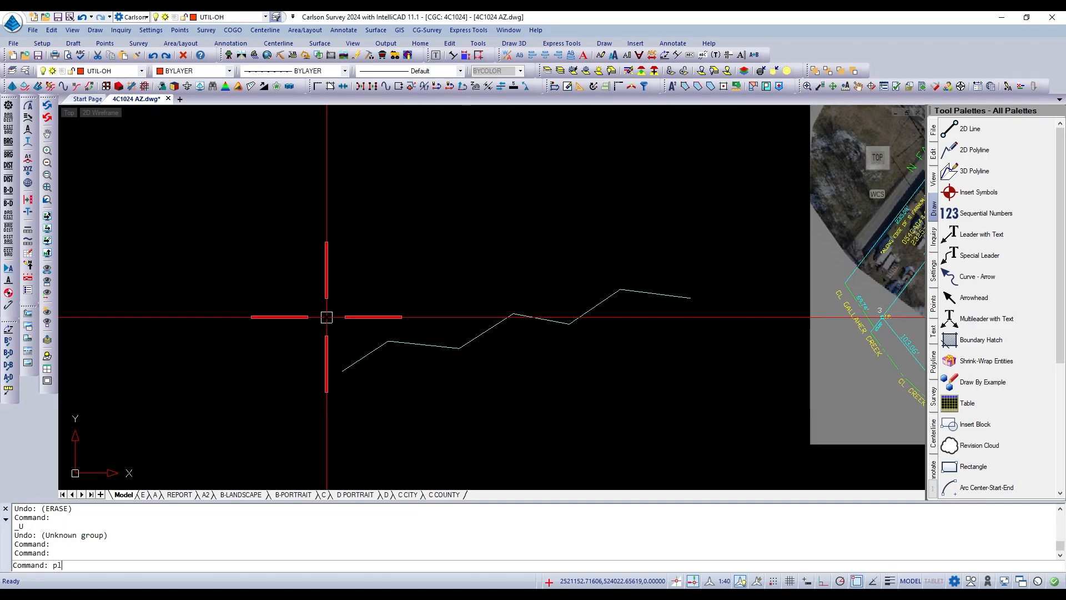
key("Return")
left_click(317, 348)
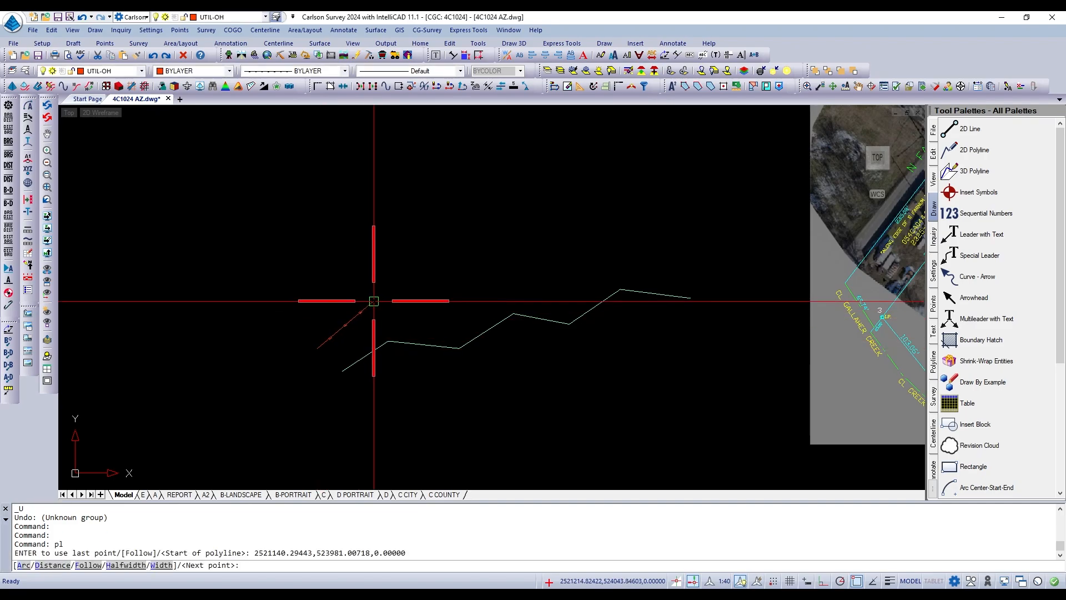
left_click(371, 302)
scroll(436, 307, "up", 3)
left_click(436, 308)
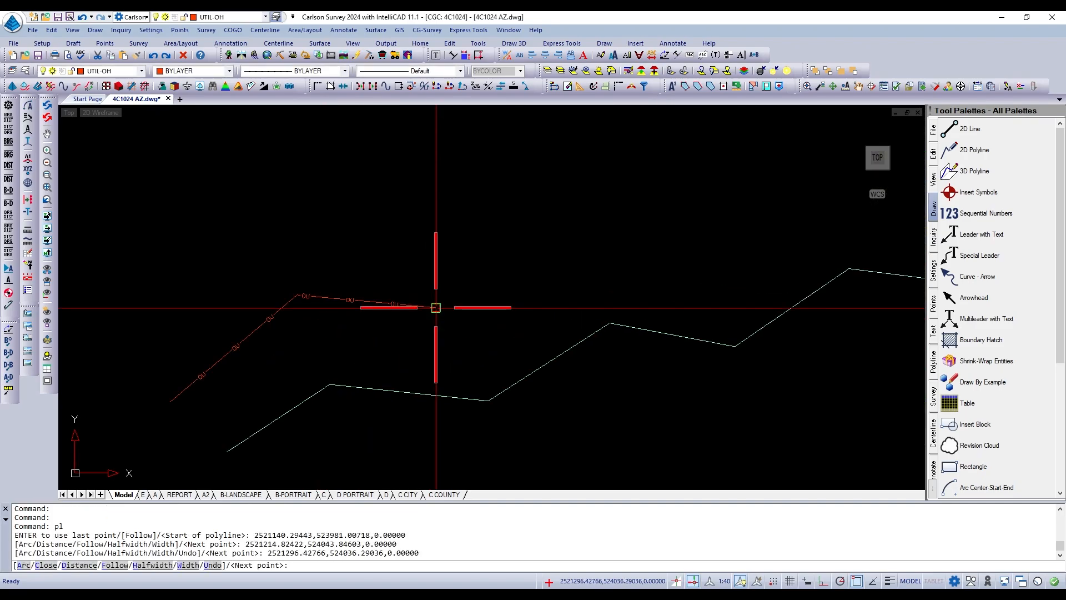
left_click(512, 267)
left_click(615, 283)
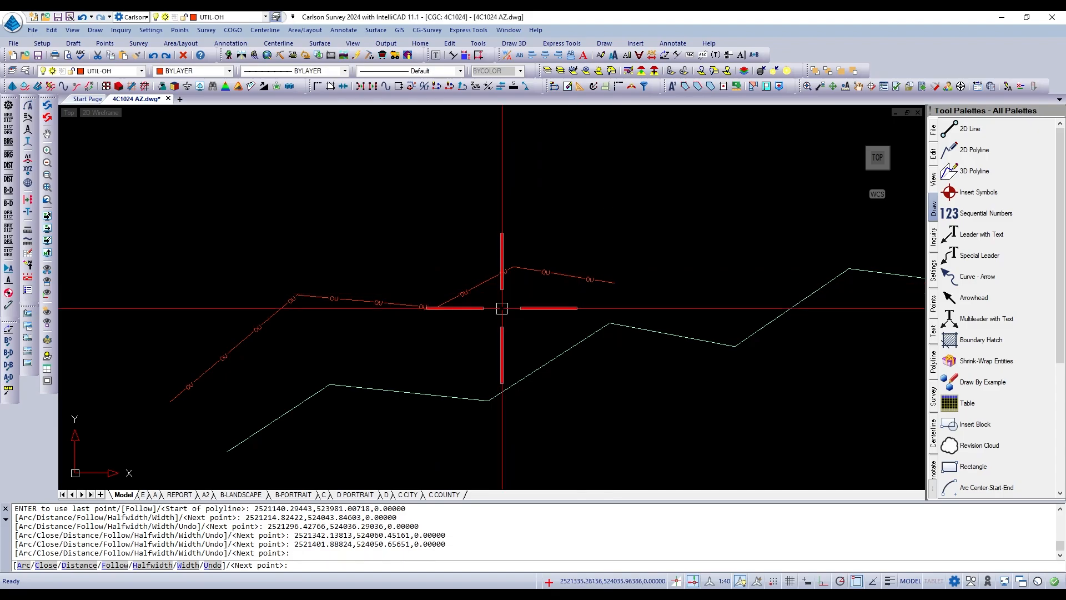
key("Return")
Draw a second four-segment polyline above the first overhead utility line, roughly parallel to it but running from right to left.
scroll(361, 339, "up", 1)
scroll(454, 335, "down", 3)
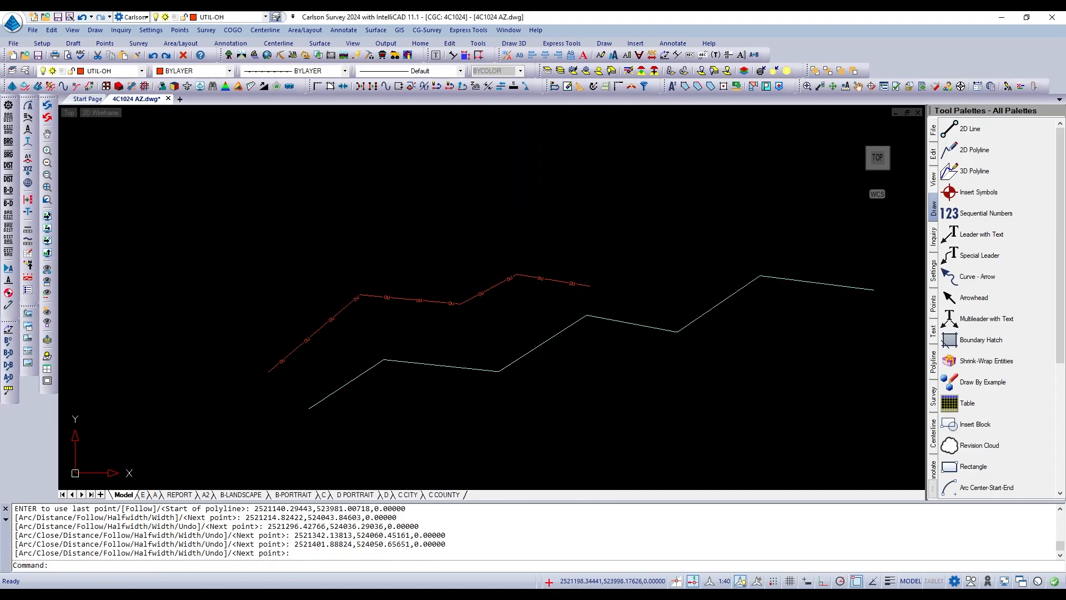
scroll(299, 365, "up", 3)
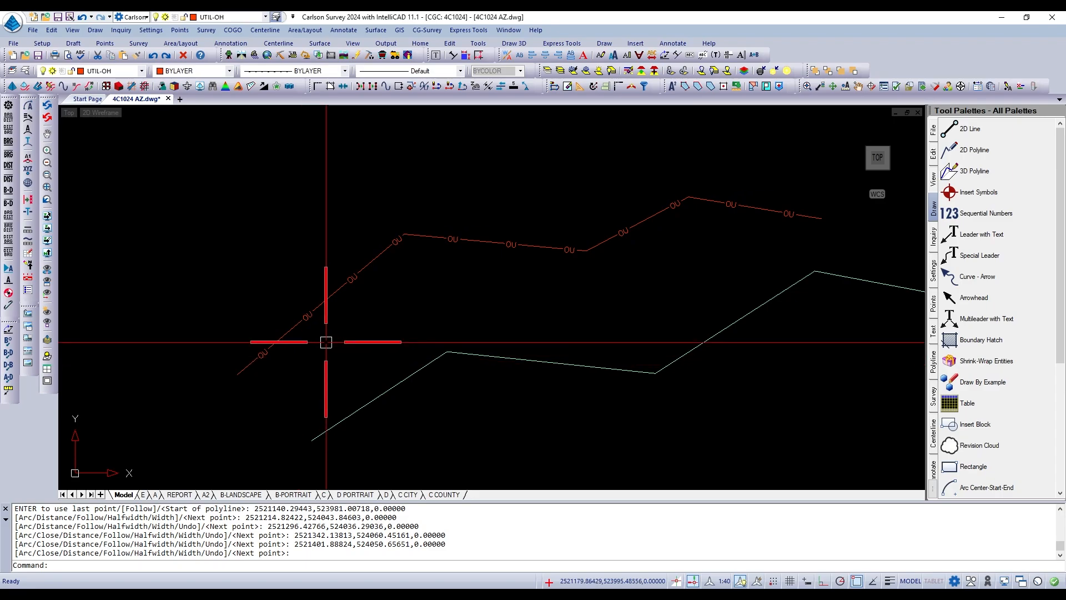
scroll(340, 335, "down", 1)
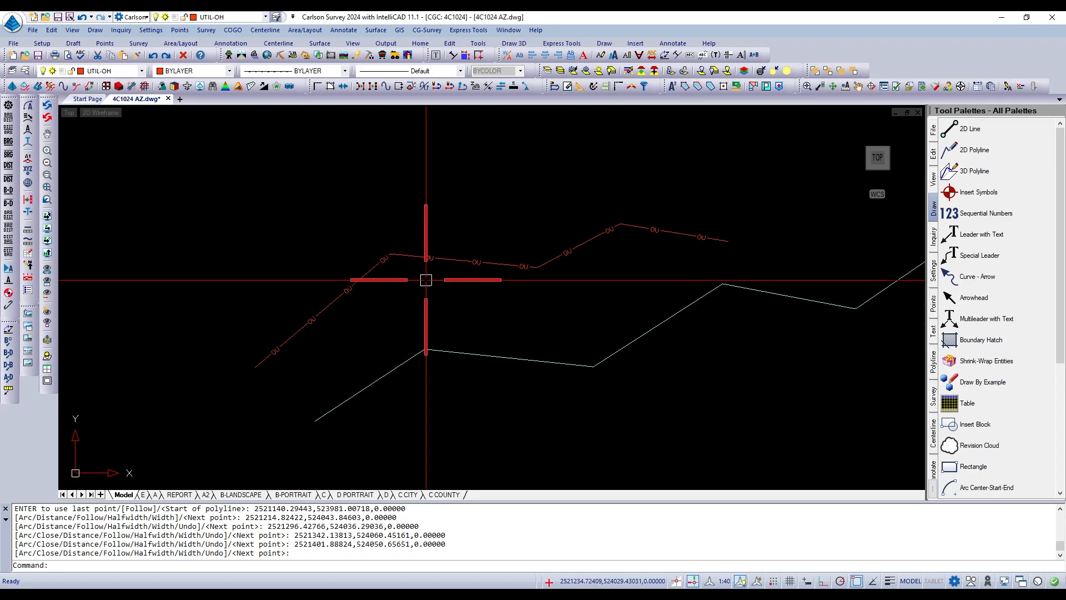
scroll(424, 278, "up", 1)
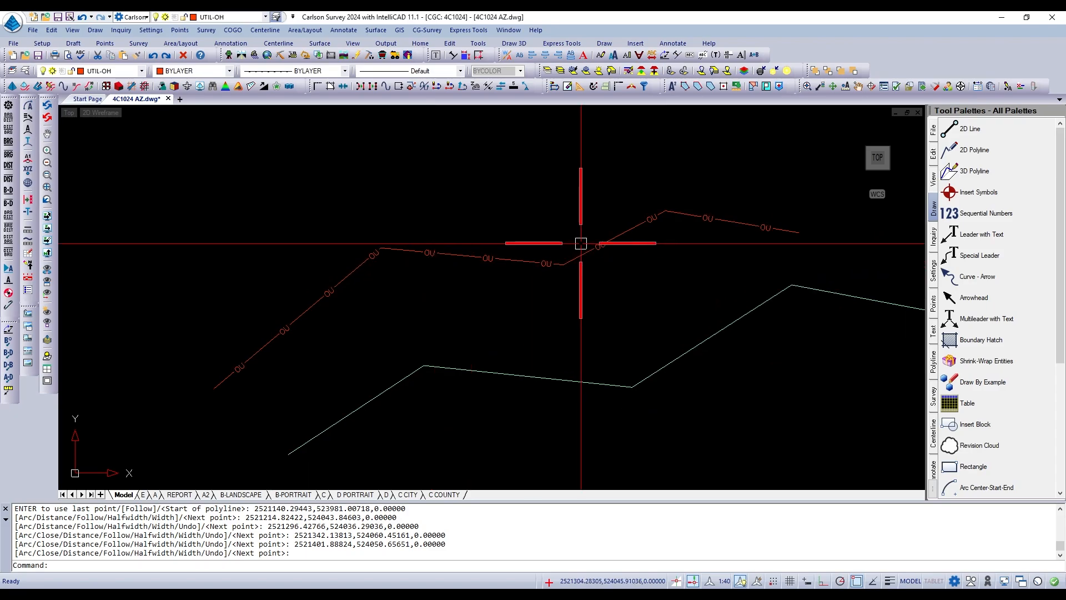
type("pl")
key("Return")
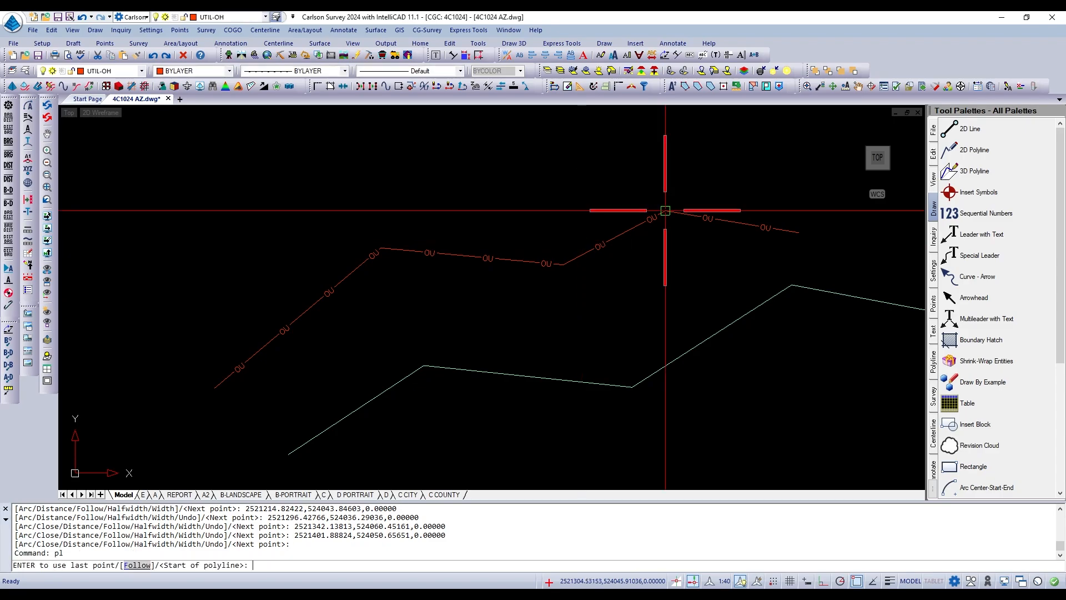
left_click(767, 186)
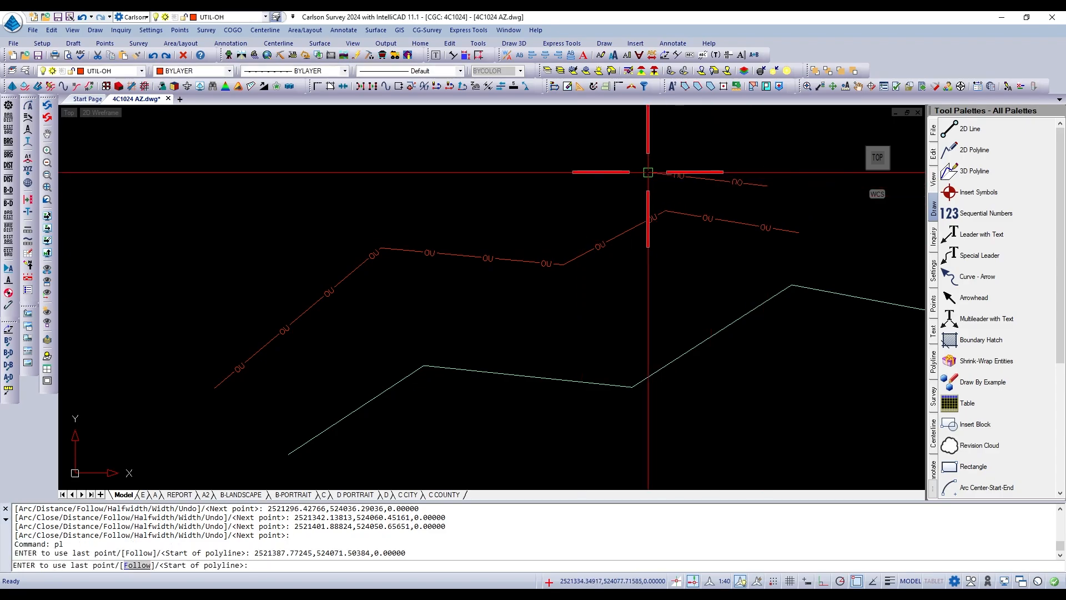
left_click(644, 169)
left_click(528, 219)
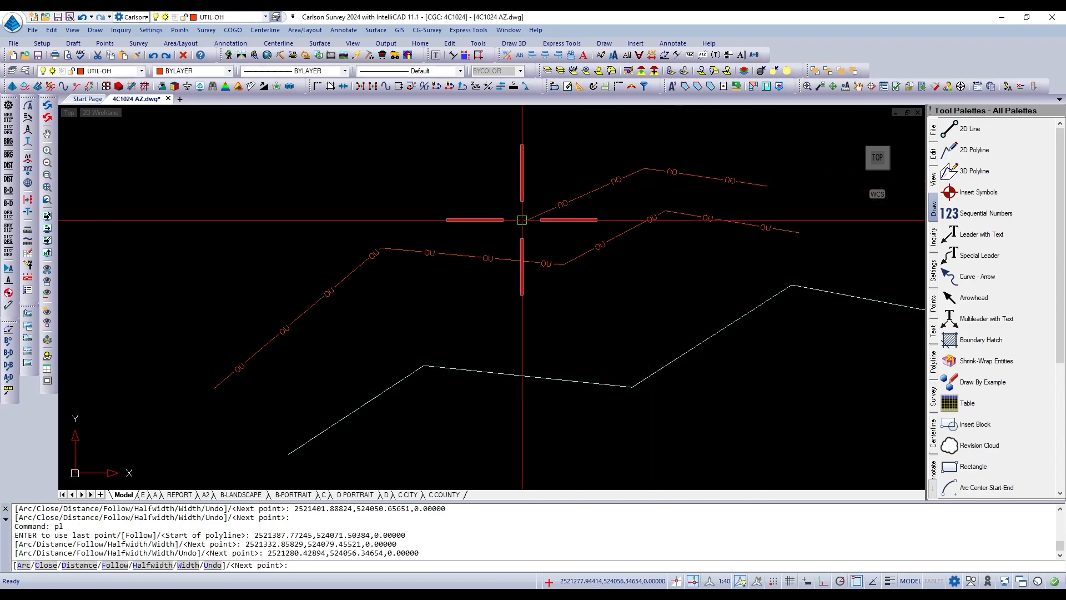
left_click(351, 194)
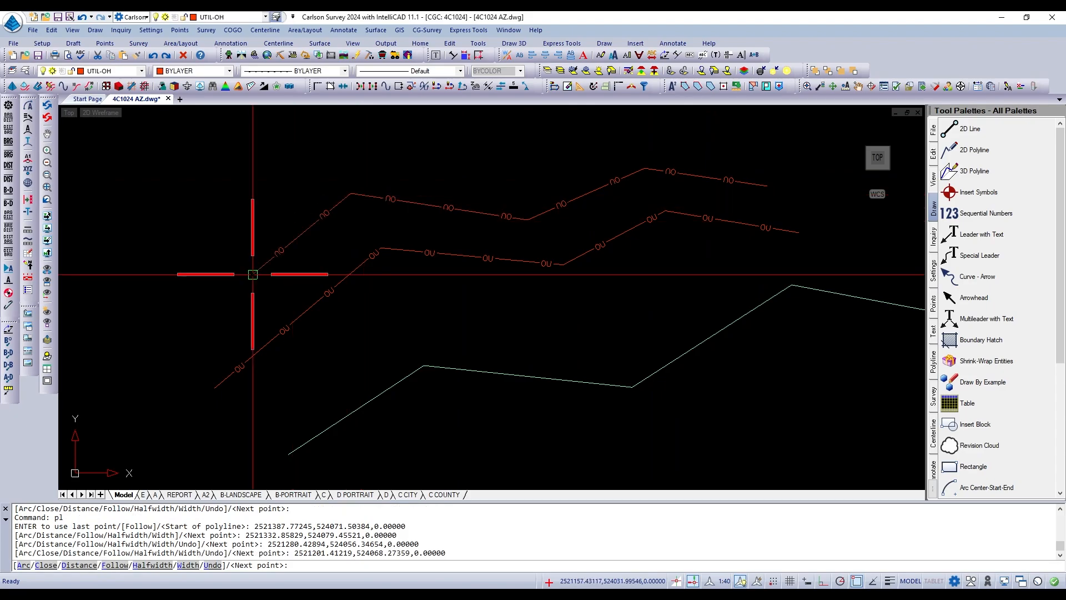
left_click(202, 307)
key("Return")
Draw a single steep line from just above the left end of the upper utility polyline, going up and slightly left.
scroll(612, 288, "down", 2)
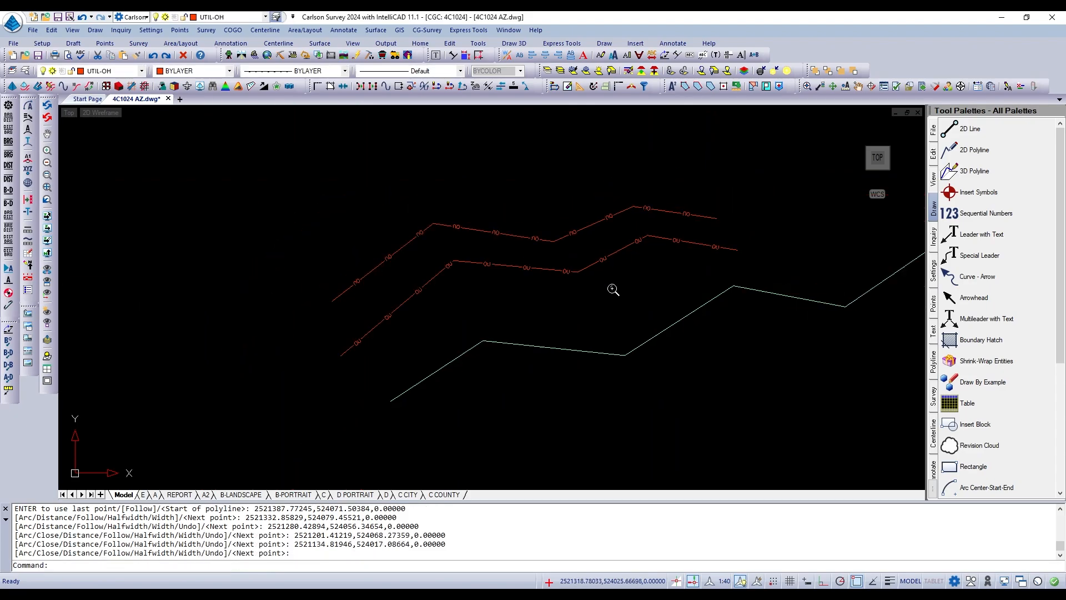
scroll(578, 218, "up", 2)
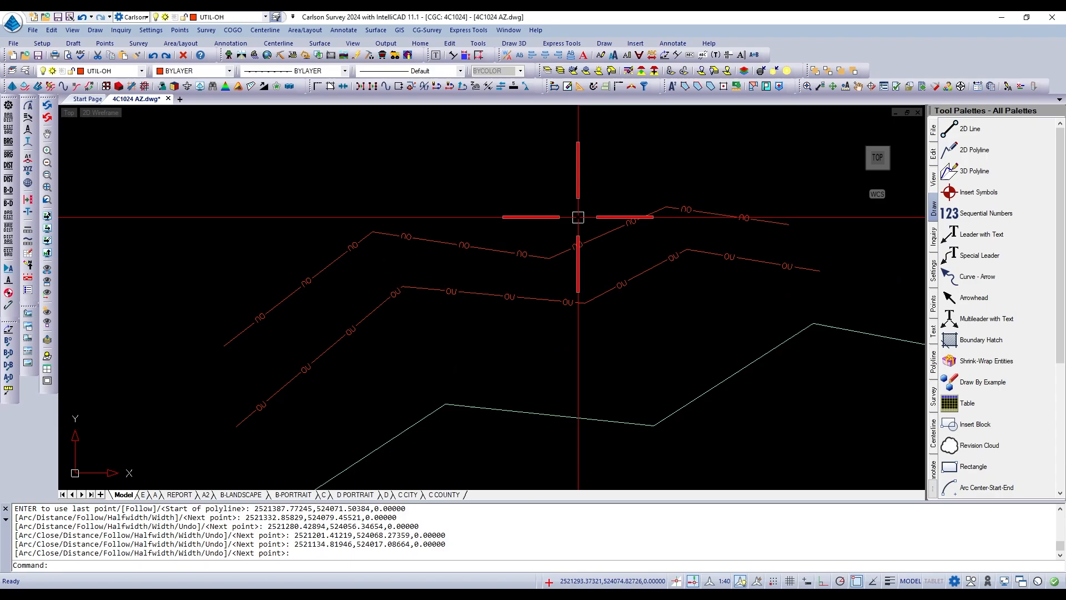
scroll(552, 256, "down", 1)
scroll(552, 256, "up", 1)
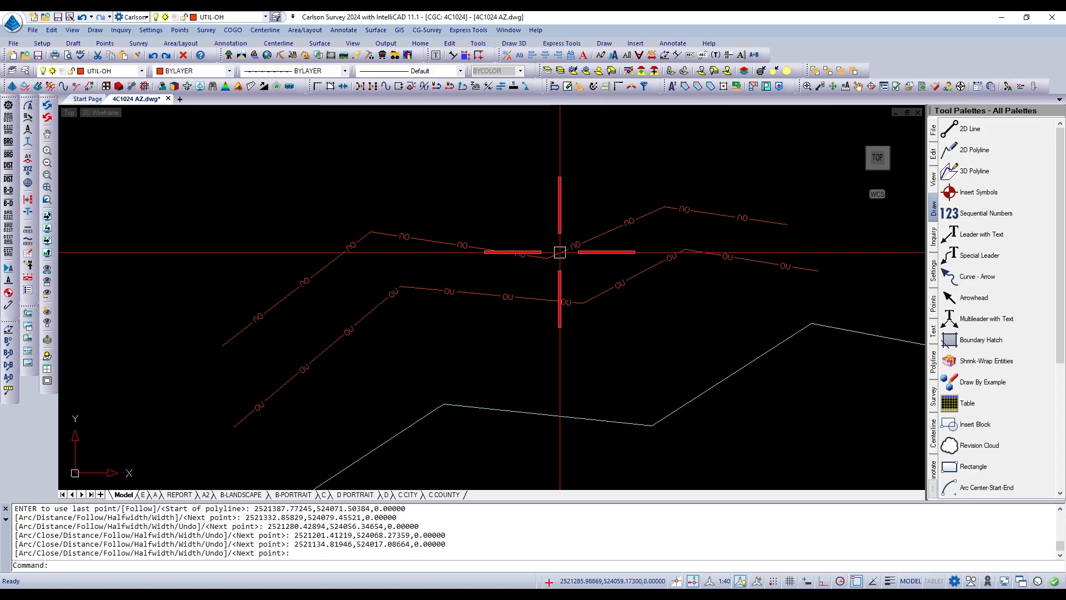
scroll(556, 341, "down", 2)
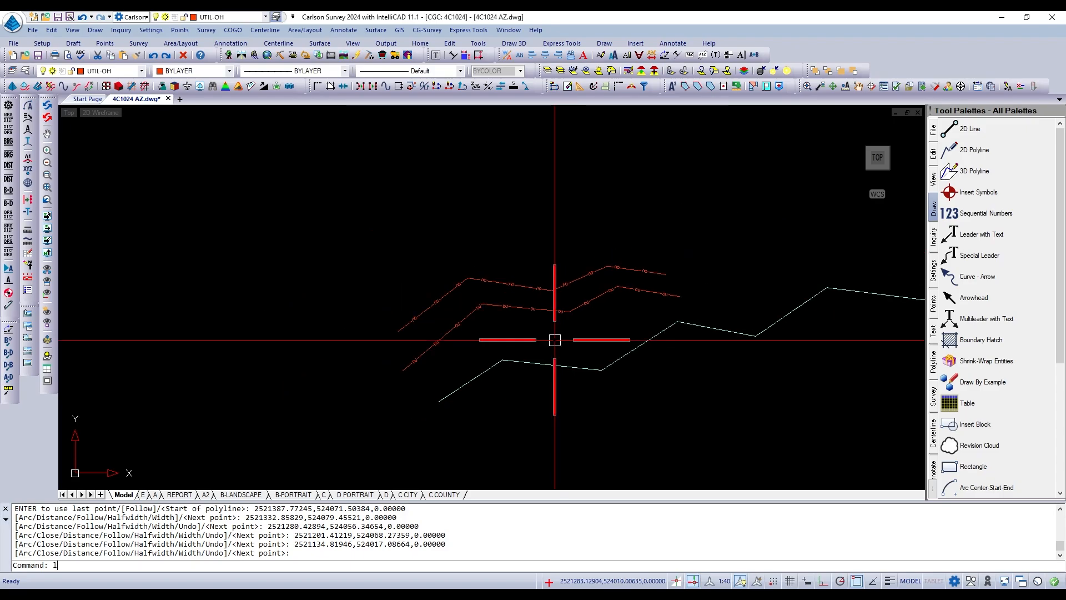
scroll(405, 300, "up", 2)
type("l")
key("Return")
left_click(389, 326)
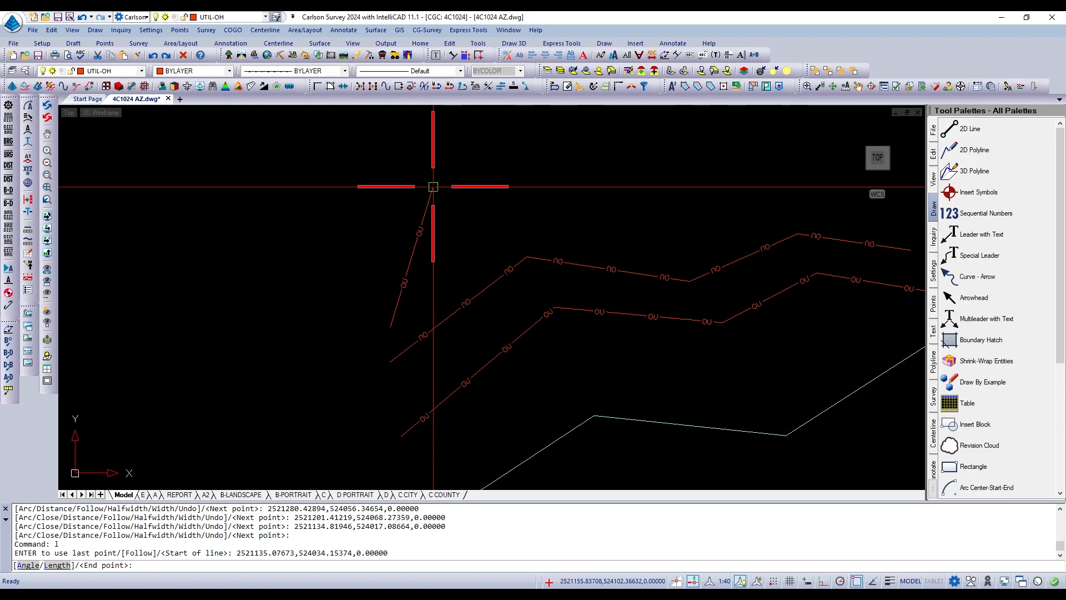
left_click(345, 190)
key("Return")
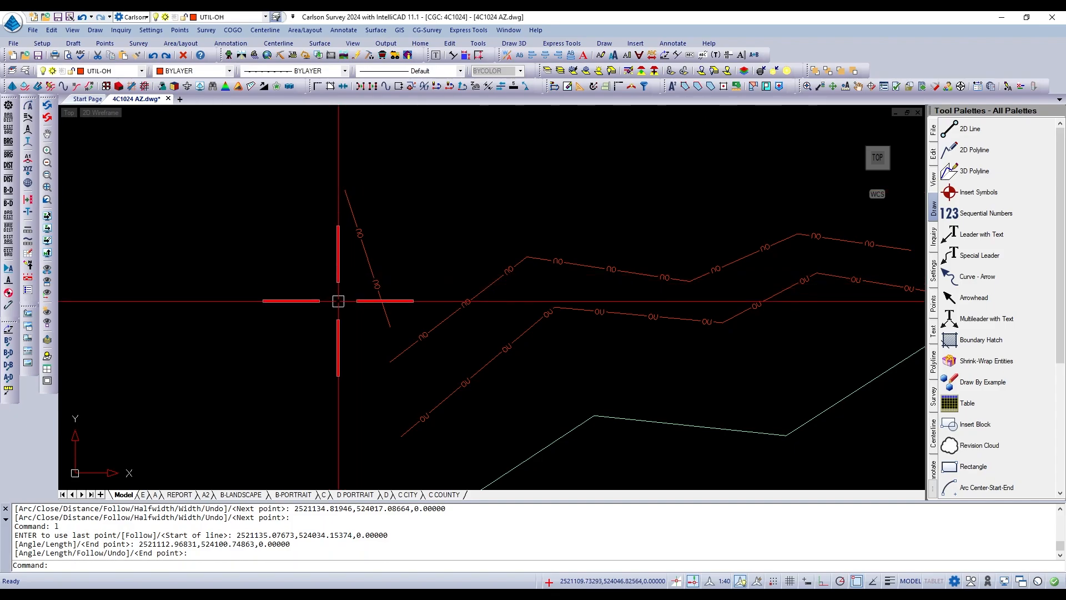
Reverse the direction of the upper utility polyline with the PEDIT Reverse option and exit the command.
scroll(340, 302, "down", 2)
scroll(564, 282, "up", 1)
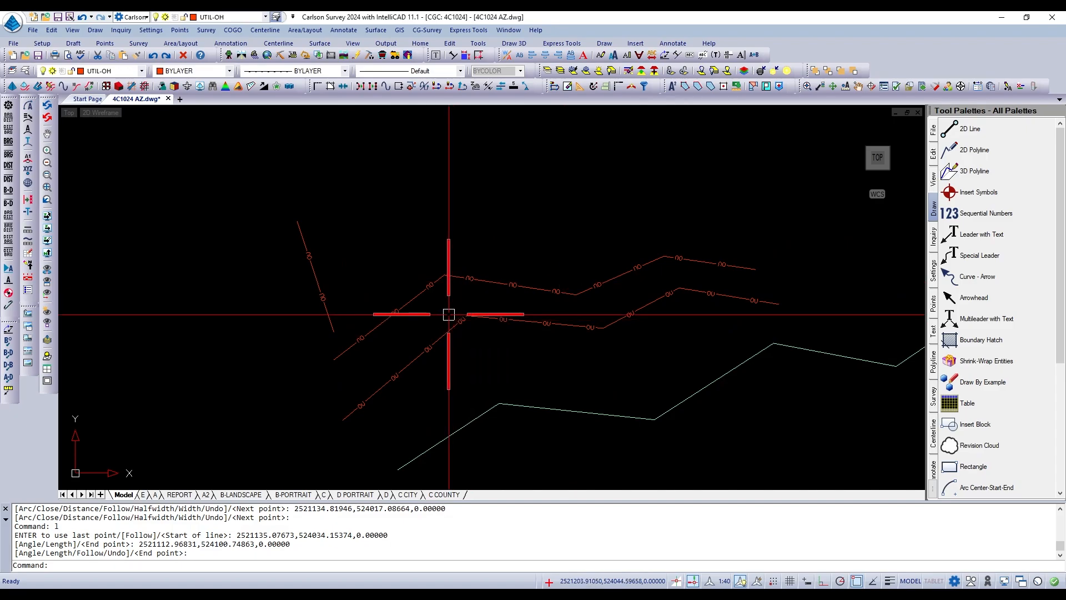
type("PEDIT")
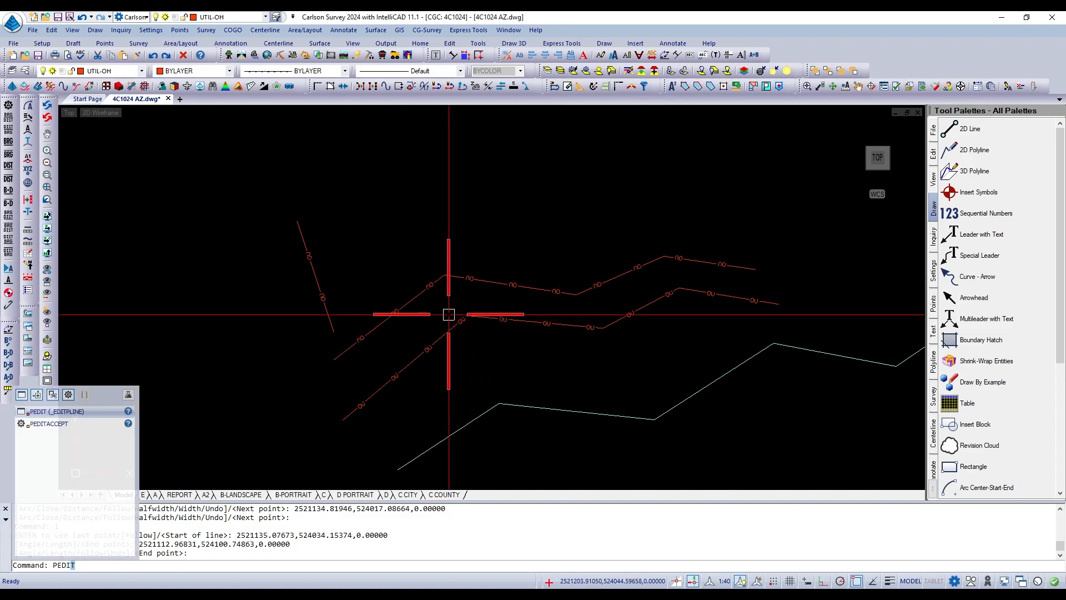
key("Return")
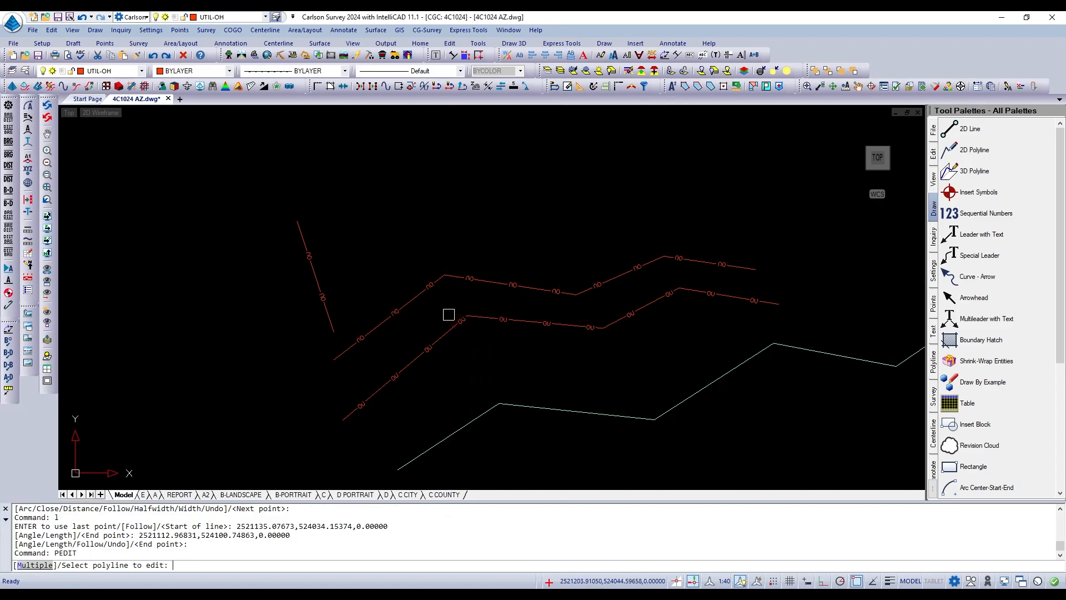
left_click(405, 306)
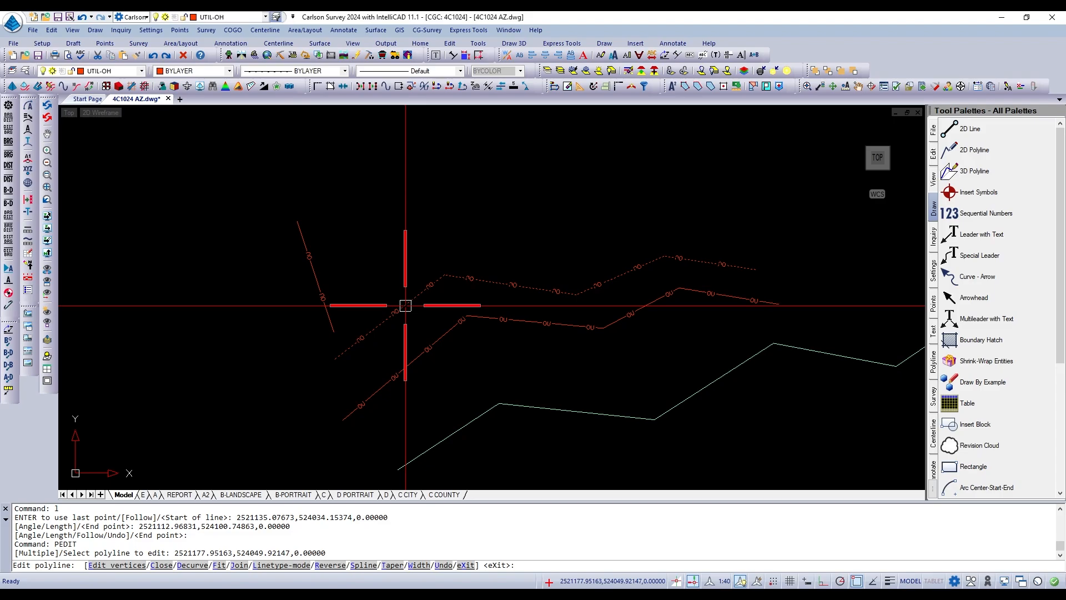
type("r")
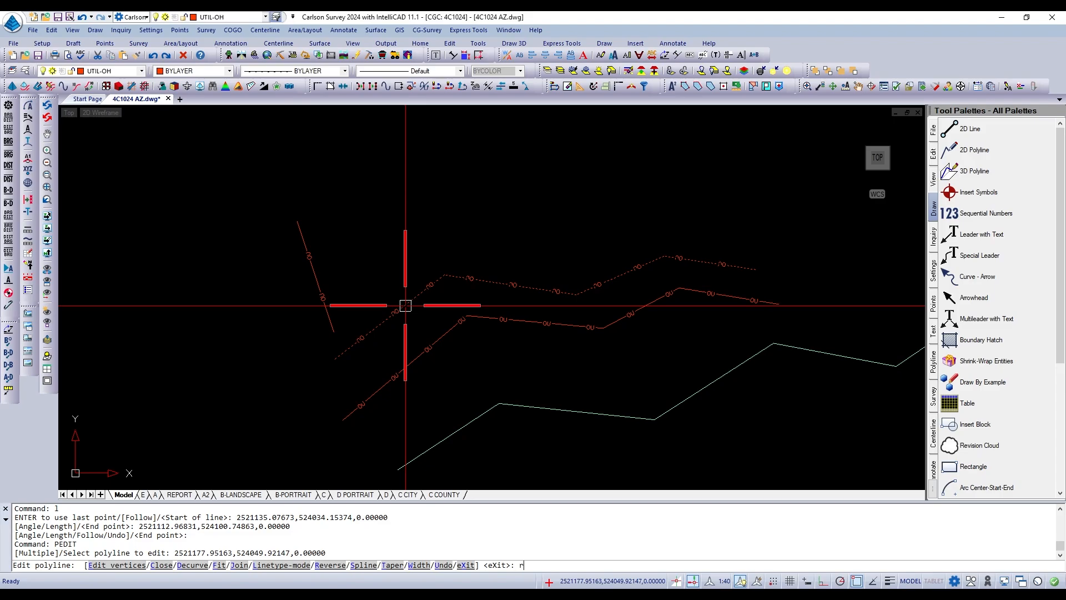
key("Return")
key("Escape")
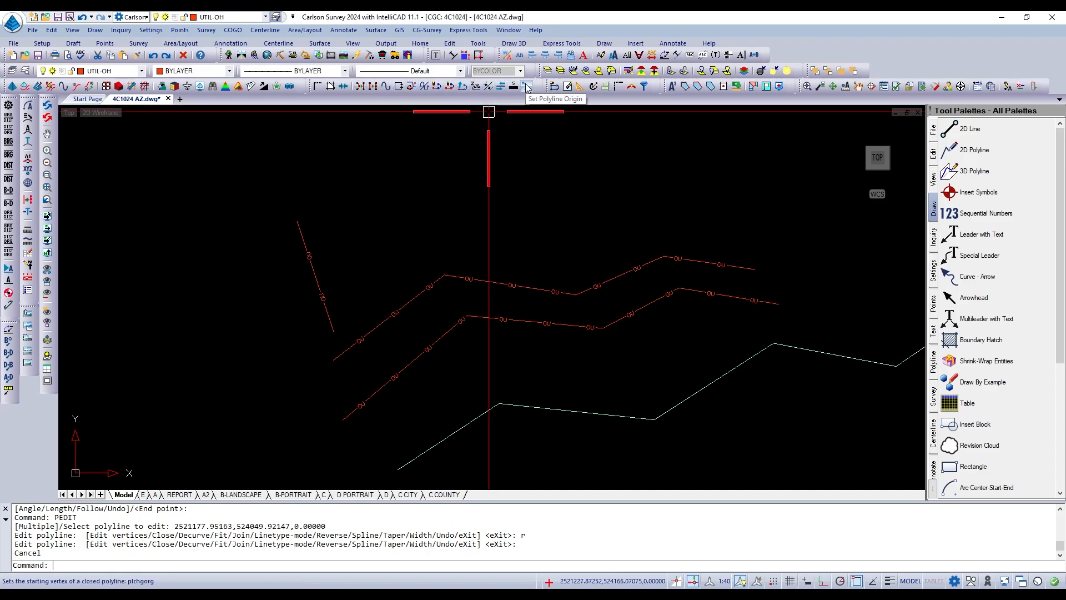
scroll(656, 95, "down", 1)
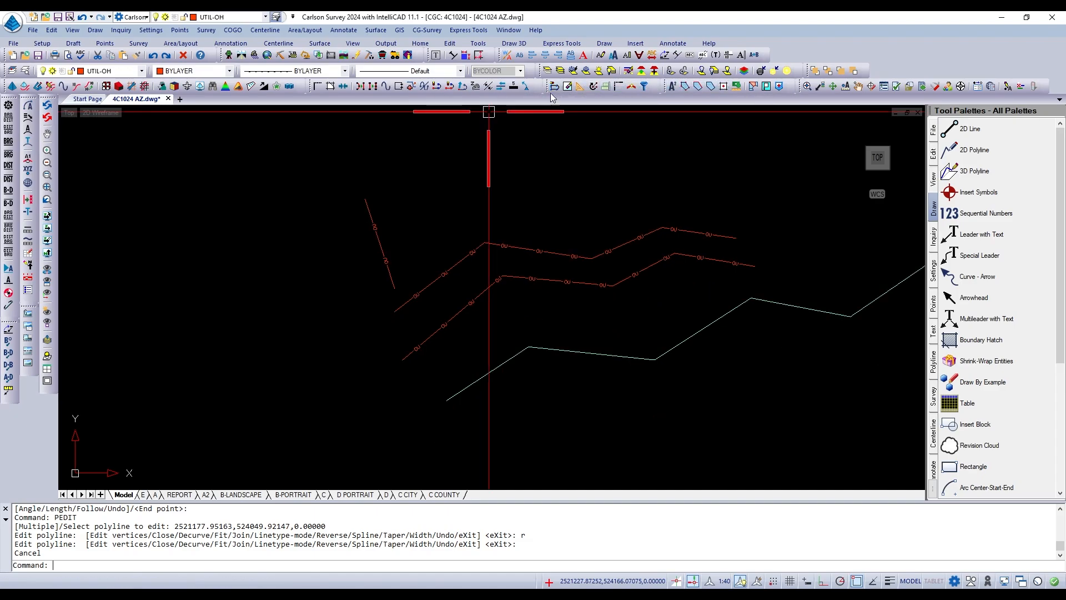
scroll(441, 231, "down", 2)
scroll(485, 172, "up", 2)
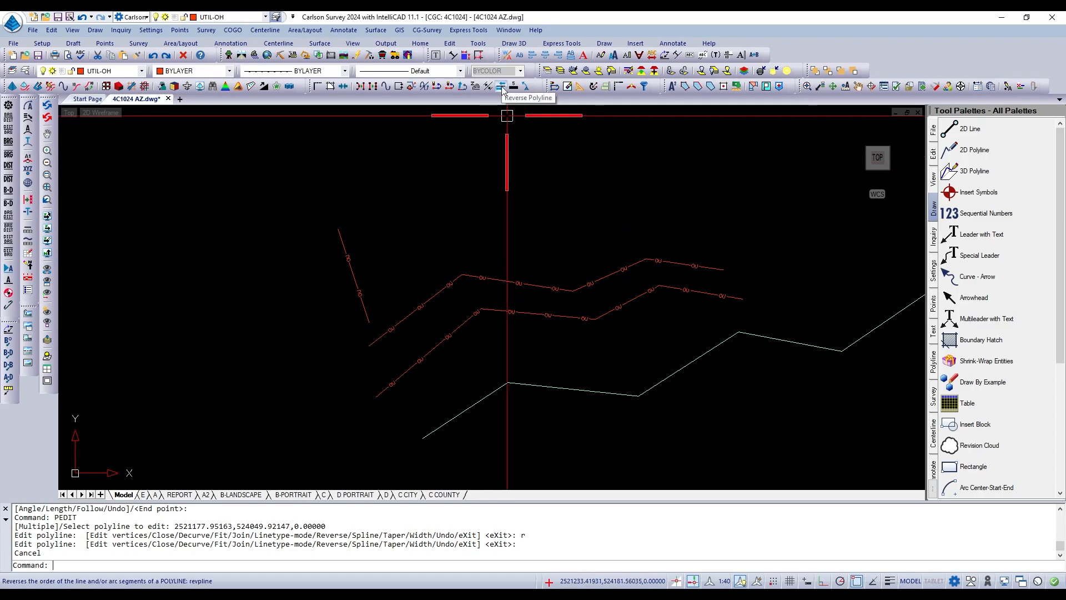
Reverse the lower overhead utility polyline twice and the upper one twice with the Reverse Polyline command, and end the command.
scroll(495, 208, "up", 2)
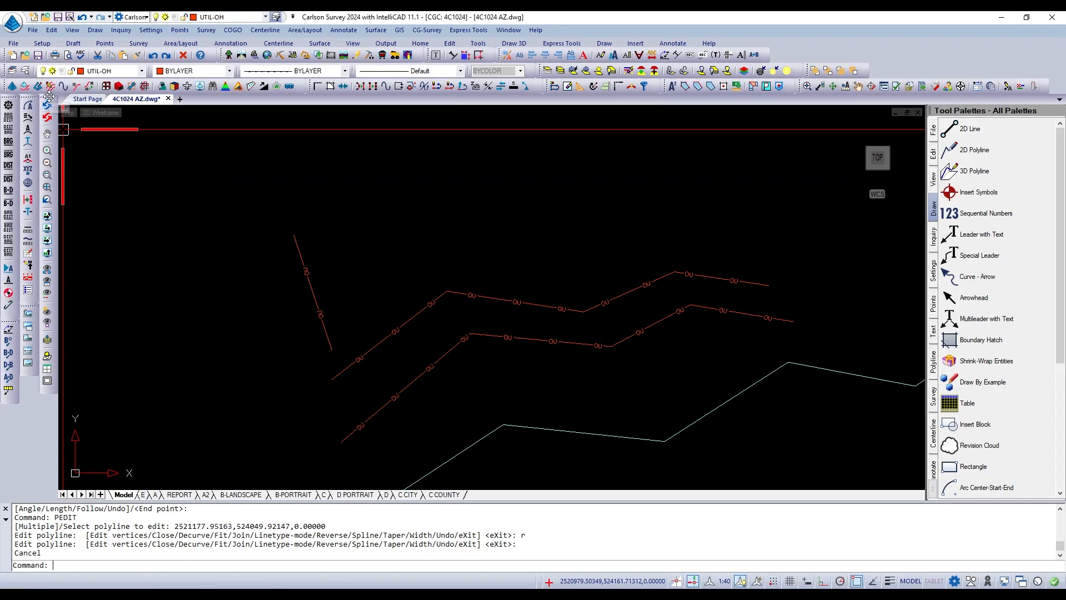
mouse_move(48, 95)
left_mouse_down()
mouse_move(90, 139)
mouse_move(205, 200)
mouse_move(378, 170)
mouse_move(411, 117)
mouse_move(382, 111)
mouse_move(62, 147)
mouse_move(35, 105)
mouse_move(39, 113)
mouse_move(46, 92)
mouse_move(51, 161)
mouse_move(42, 110)
left_mouse_up()
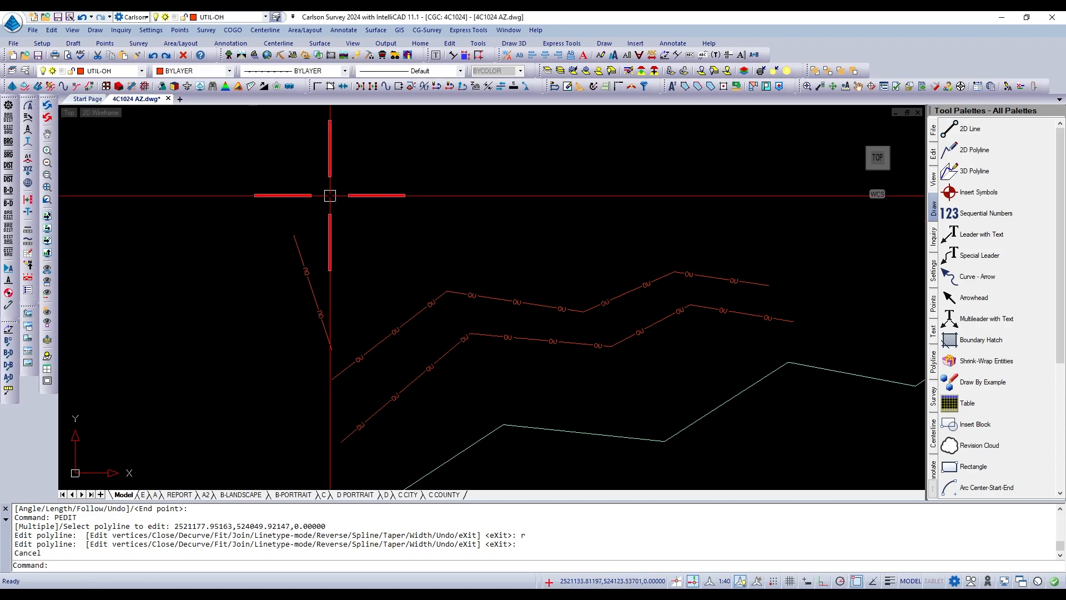
left_click(501, 88)
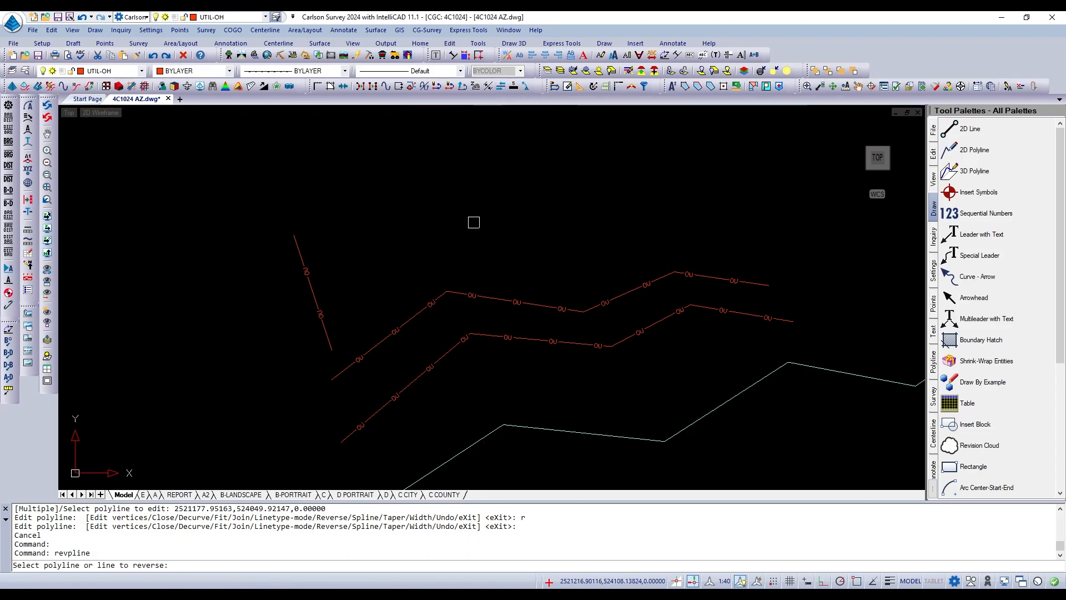
left_click(463, 341)
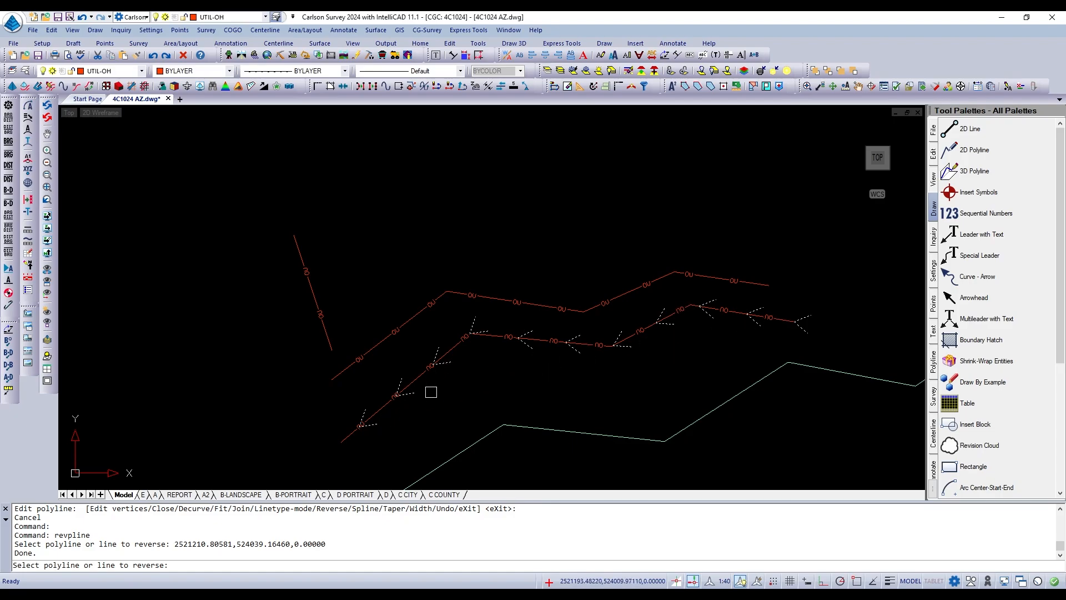
left_click(422, 376)
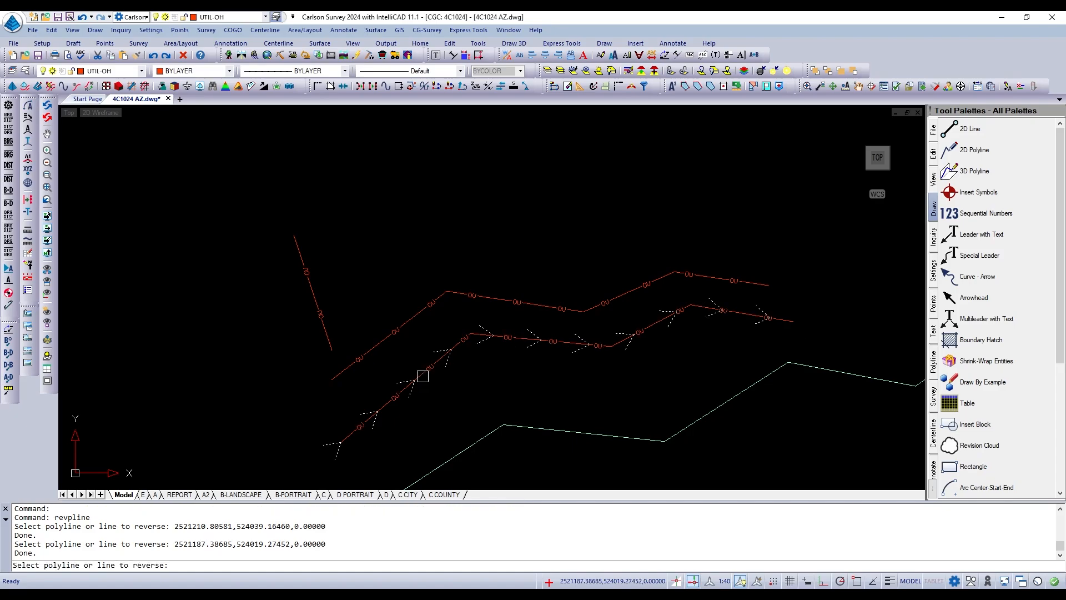
left_click(418, 313)
left_click(418, 313)
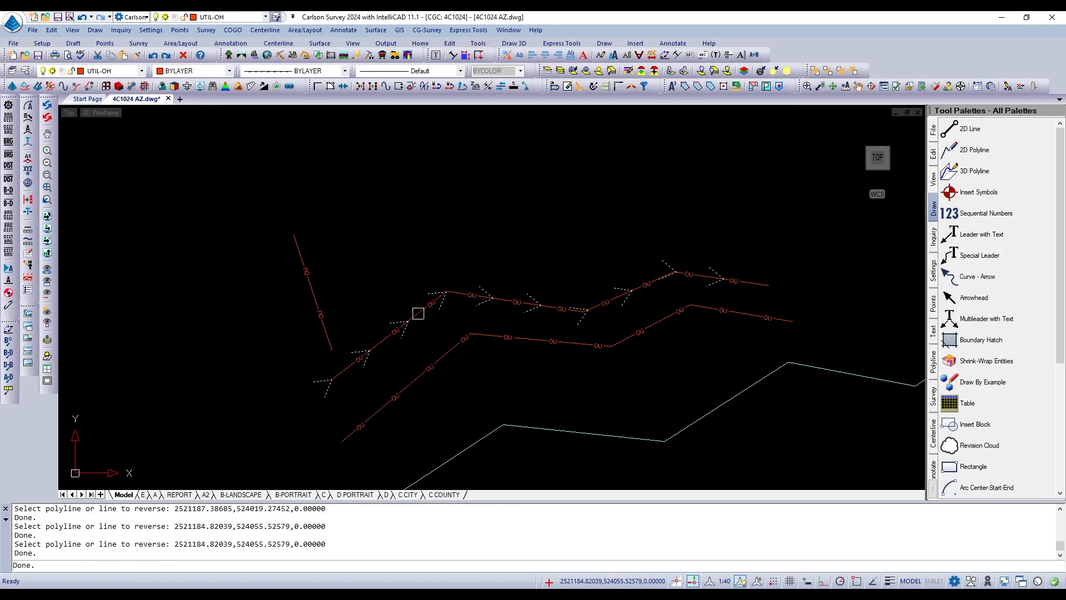
key("Return")
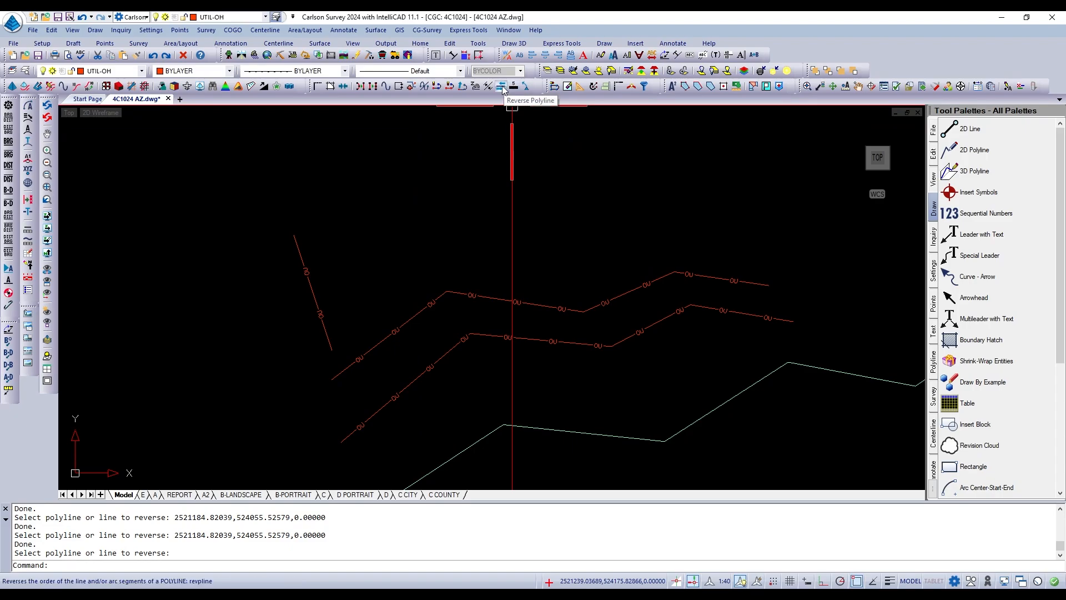
Start PEDIT on the long pale green zigzag polyline to review its editing options.
scroll(436, 171, "down", 1)
scroll(437, 171, "down", 1)
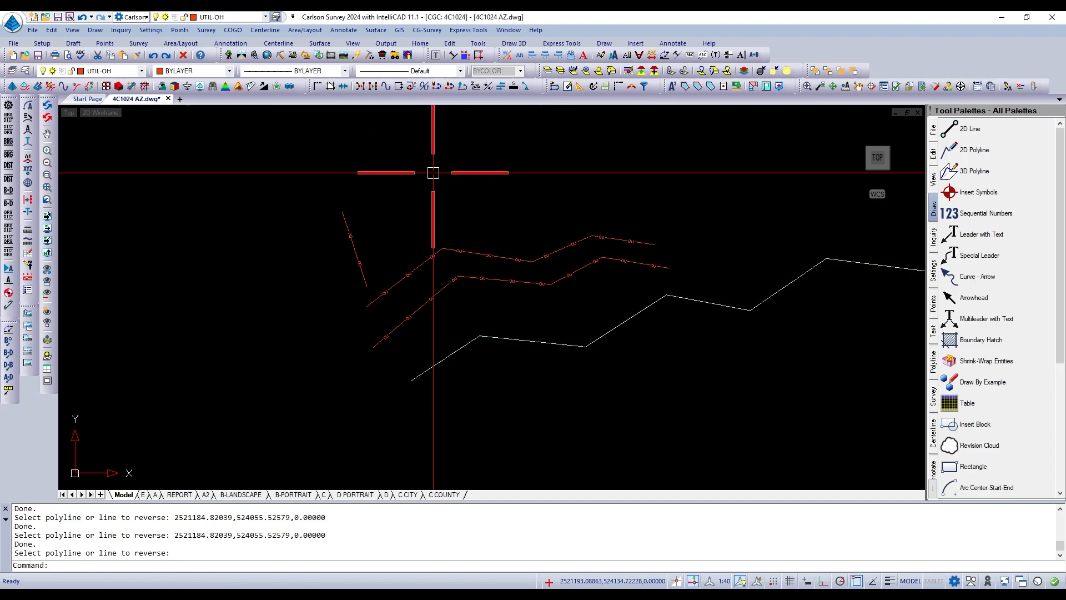
scroll(411, 299, "down", 1)
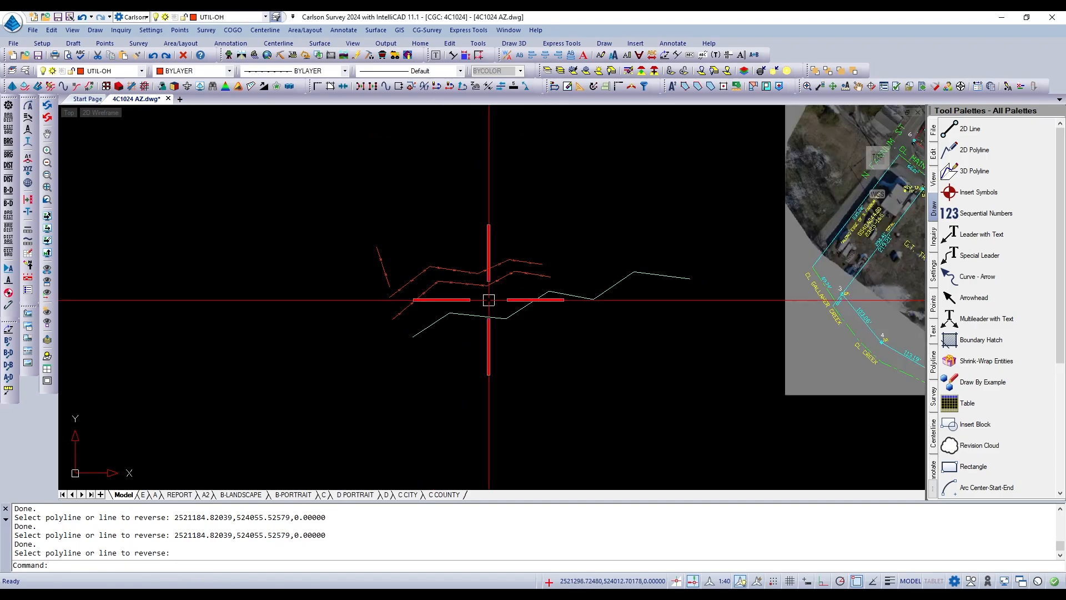
type("PEDIT")
key("Return")
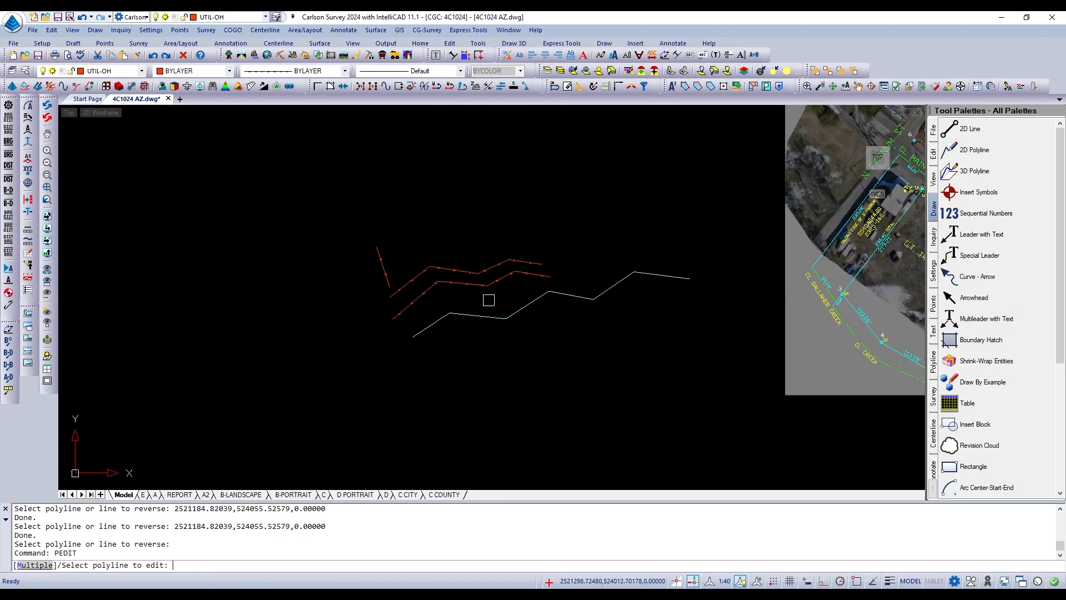
left_click(493, 318)
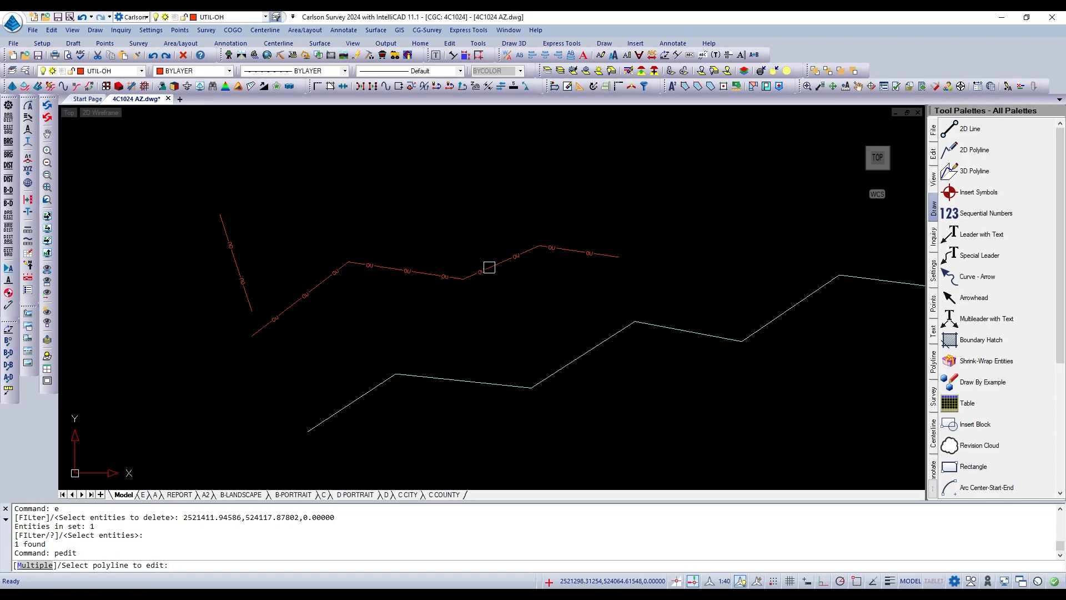
Set the width of all segments of the overhead utility polyline to 5 with PEDIT and exit the command.
left_click(489, 267)
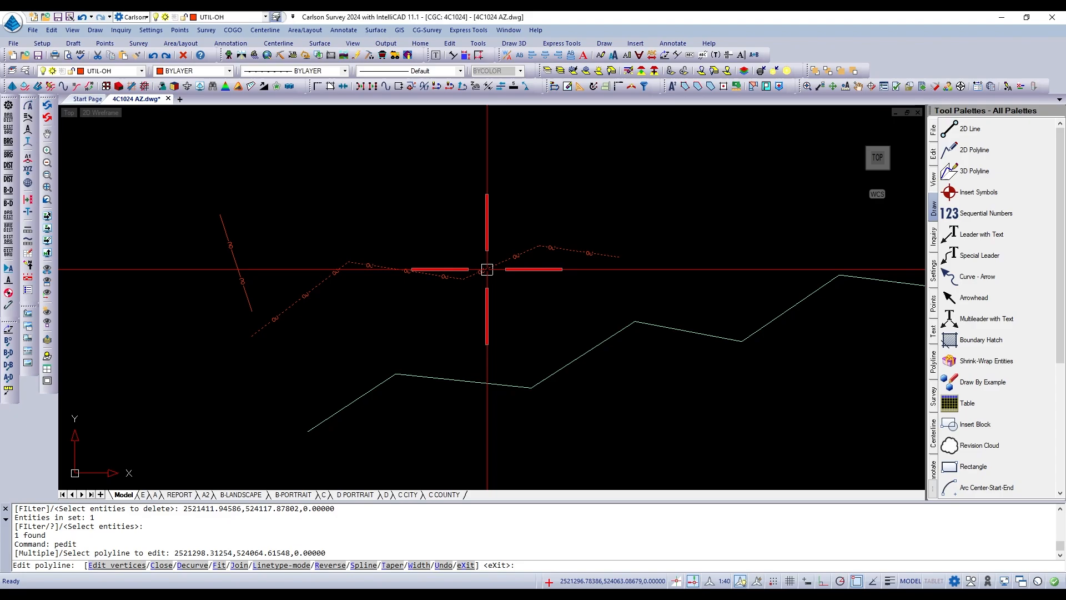
type("w")
key("Return")
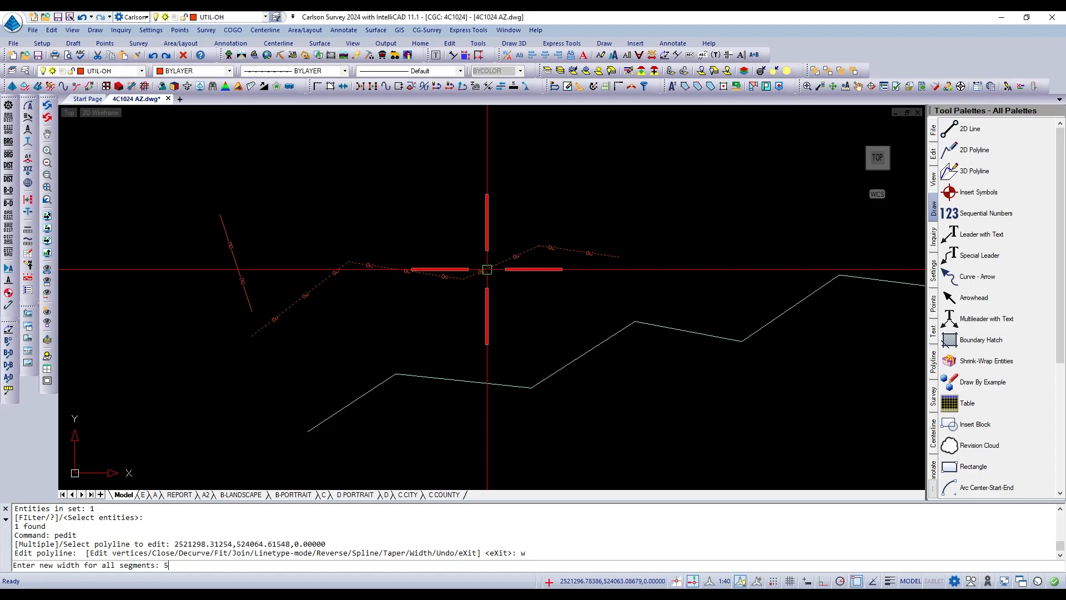
key("Return")
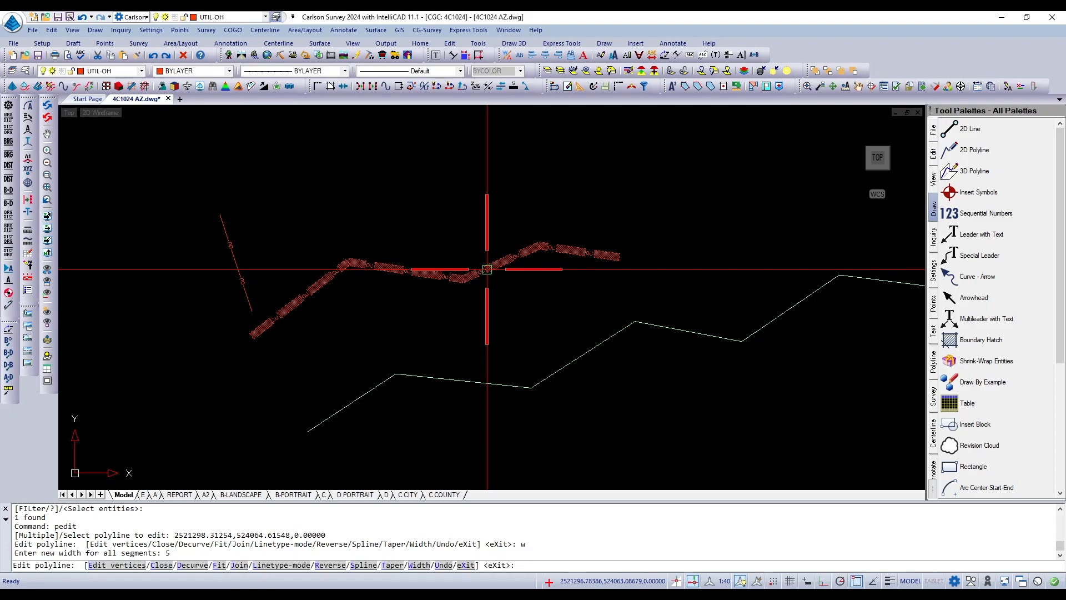
key("Return")
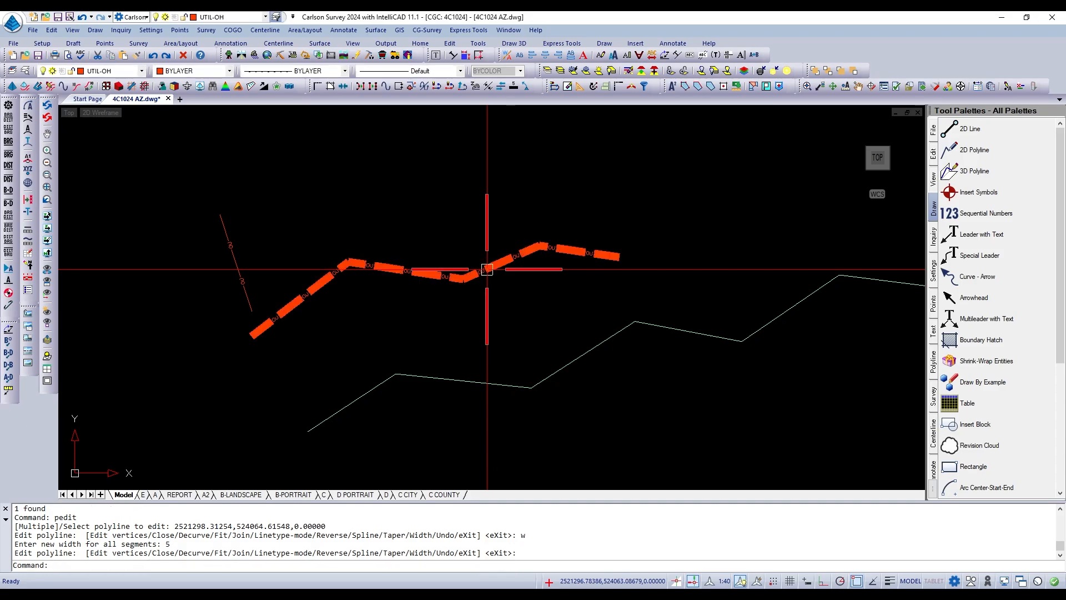
key("Escape")
key("Escape")
Undo the width change on the overhead utility polyline.
scroll(466, 272, "up", 2)
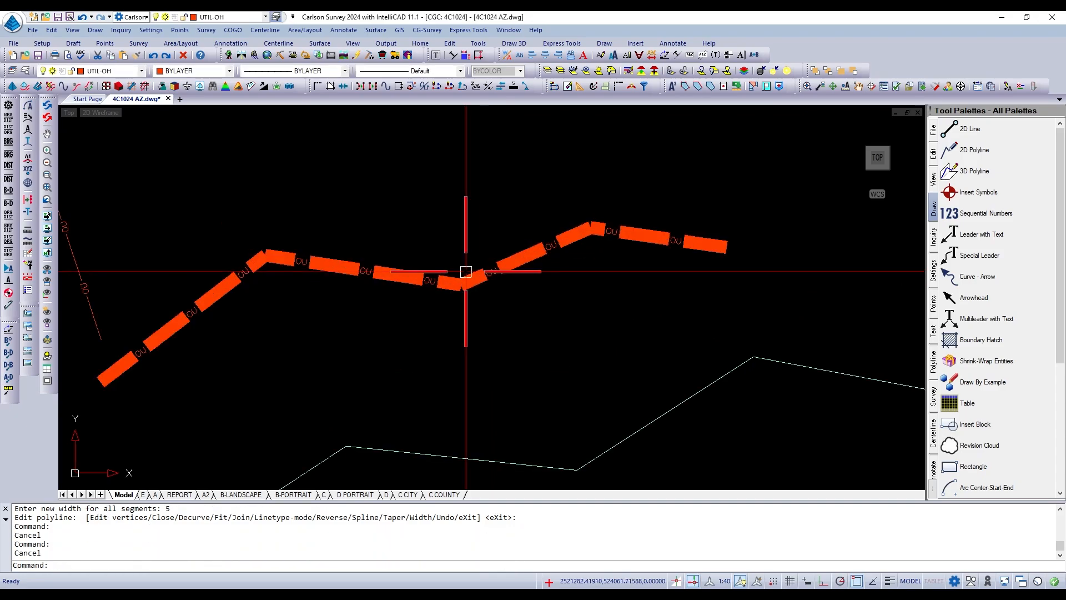
scroll(466, 271, "up", 2)
scroll(465, 271, "down", 4)
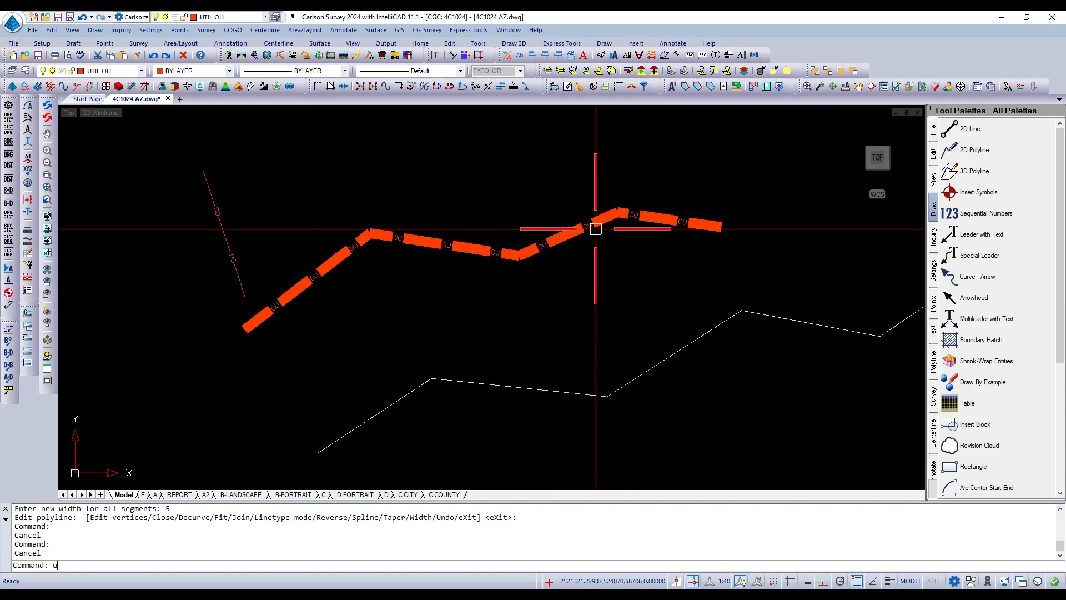
key("Return")
key("ctrl+z")
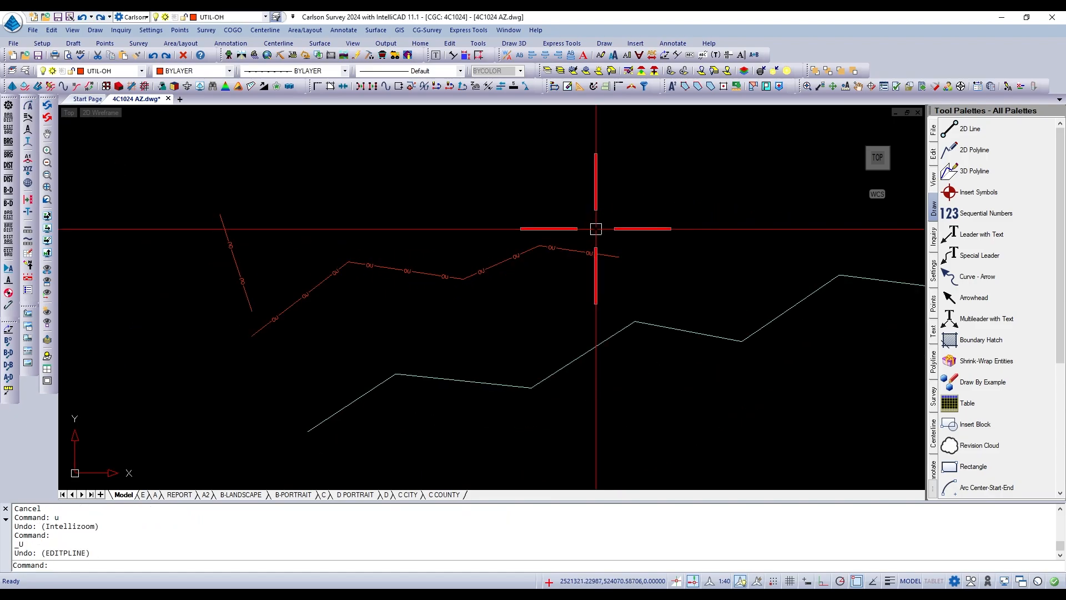
Erase the steep utility line, the overhead utility polyline and the pale green zigzag polyline together with one crossing window.
scroll(520, 301, "down", 3)
scroll(654, 314, "up", 3)
scroll(655, 314, "down", 2)
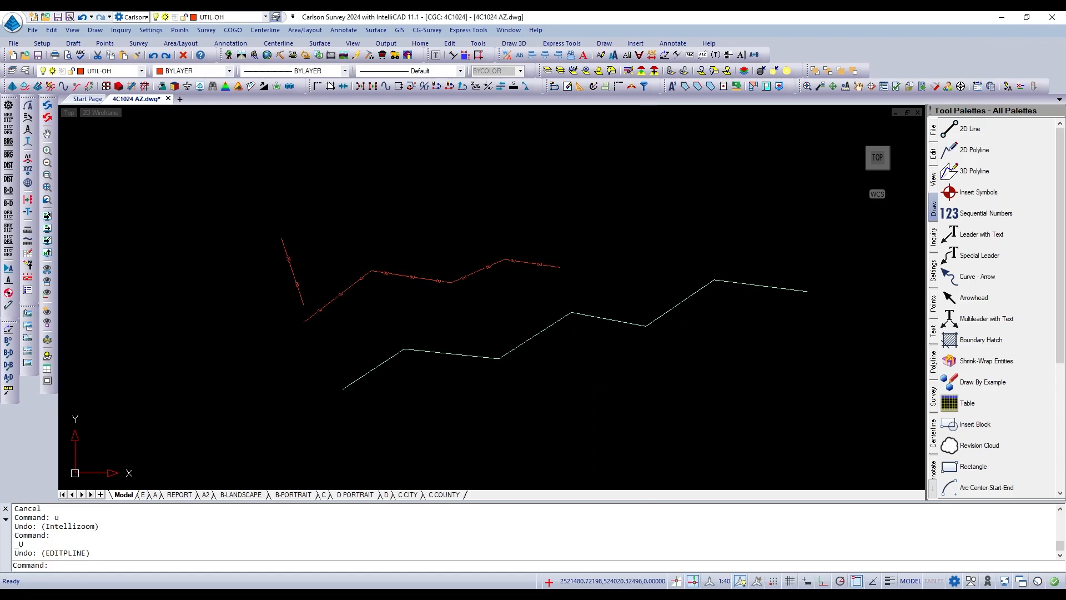
scroll(633, 305, "up", 1)
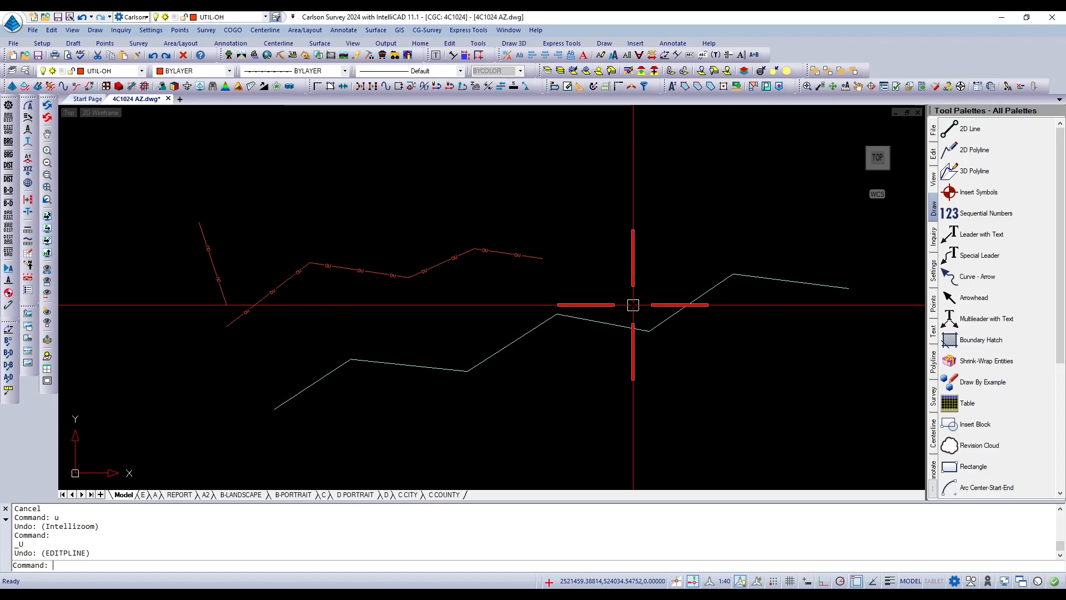
type("e")
key("Return")
left_click(654, 360)
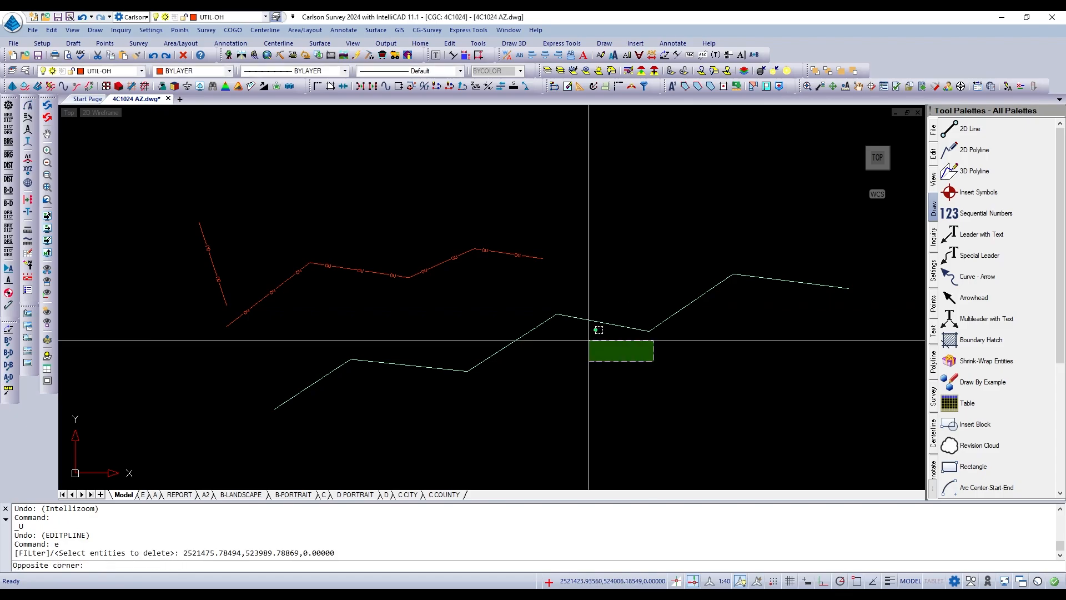
left_click(212, 252)
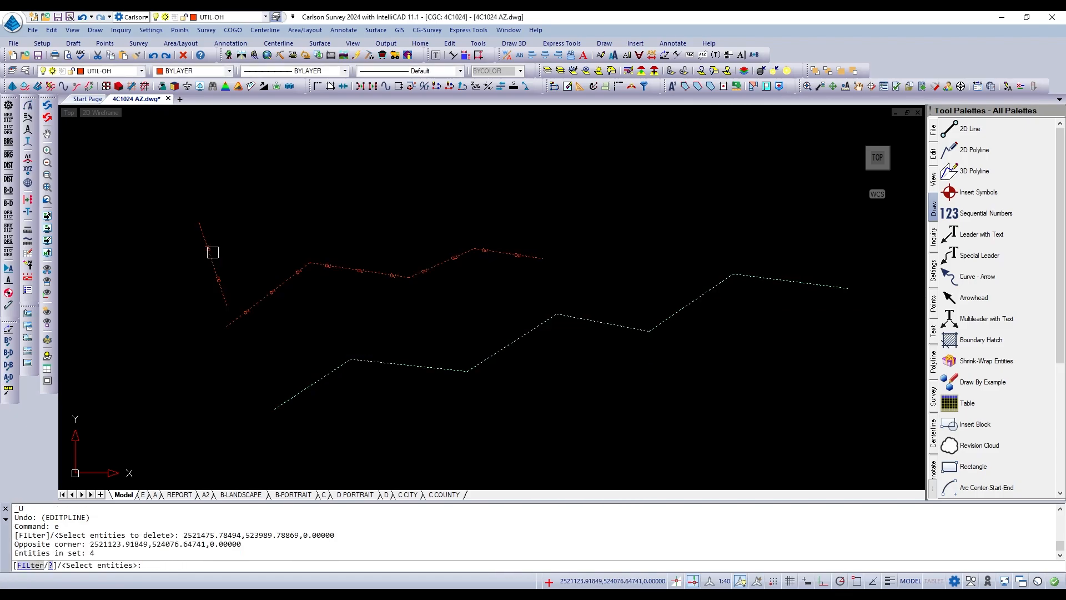
key("Return")
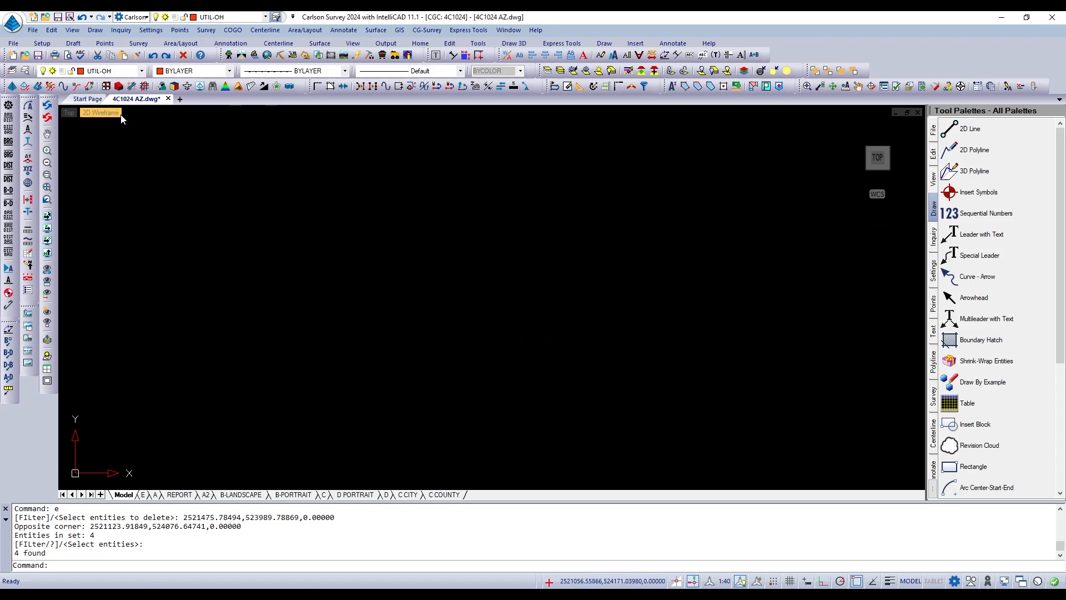
left_click(100, 33)
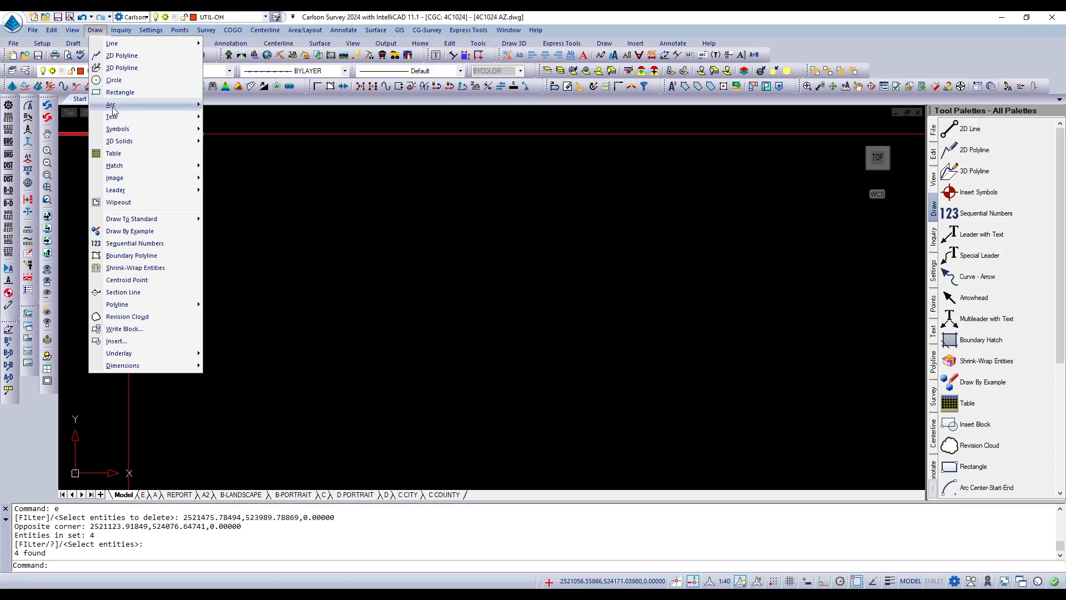
mouse_move(113, 108)
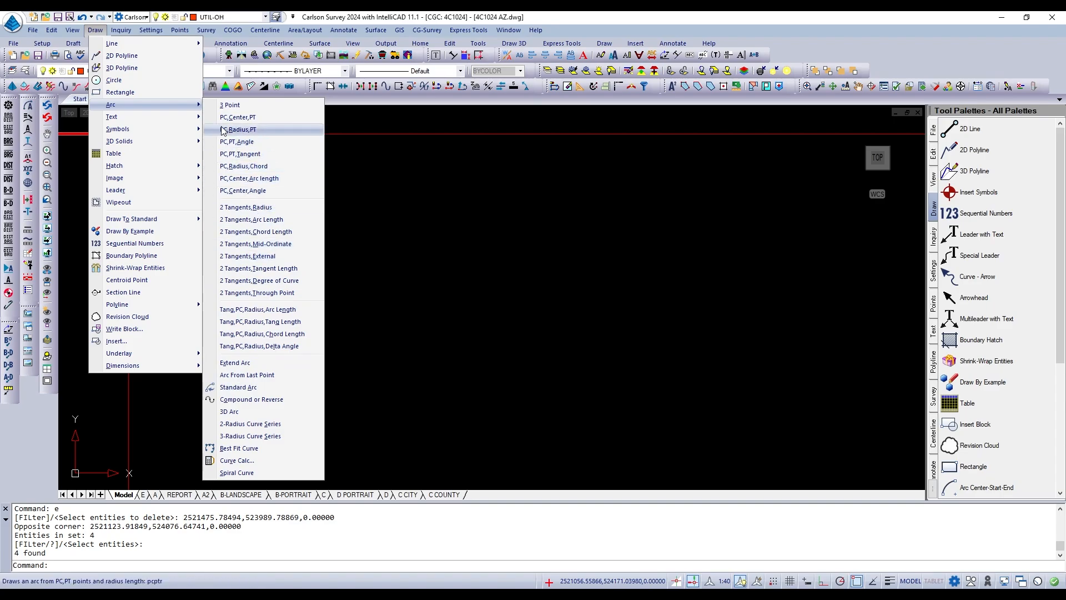
left_click(437, 13)
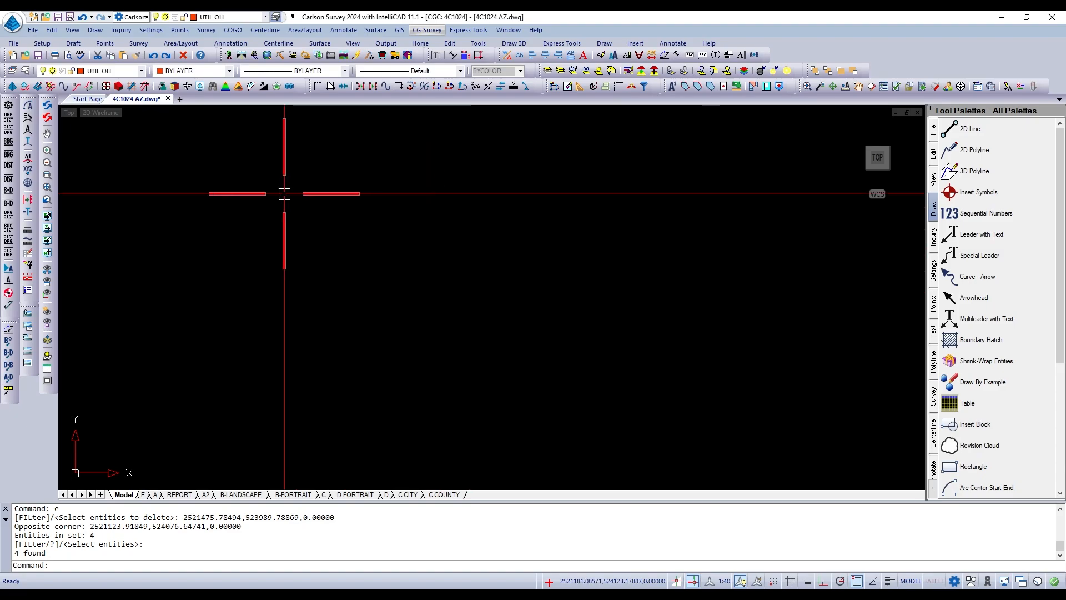
left_click(101, 31)
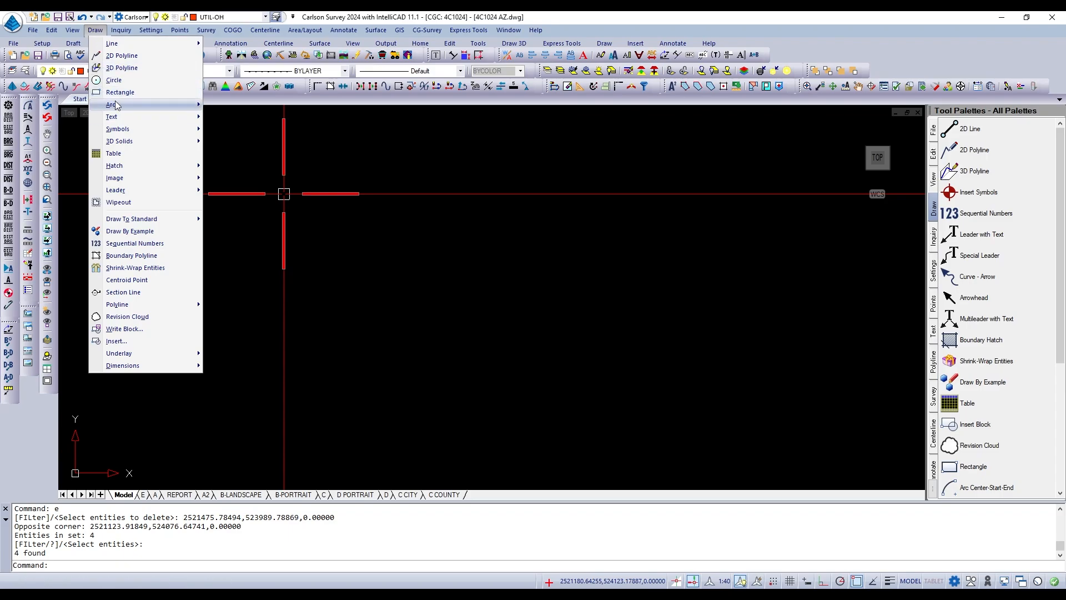
mouse_move(139, 104)
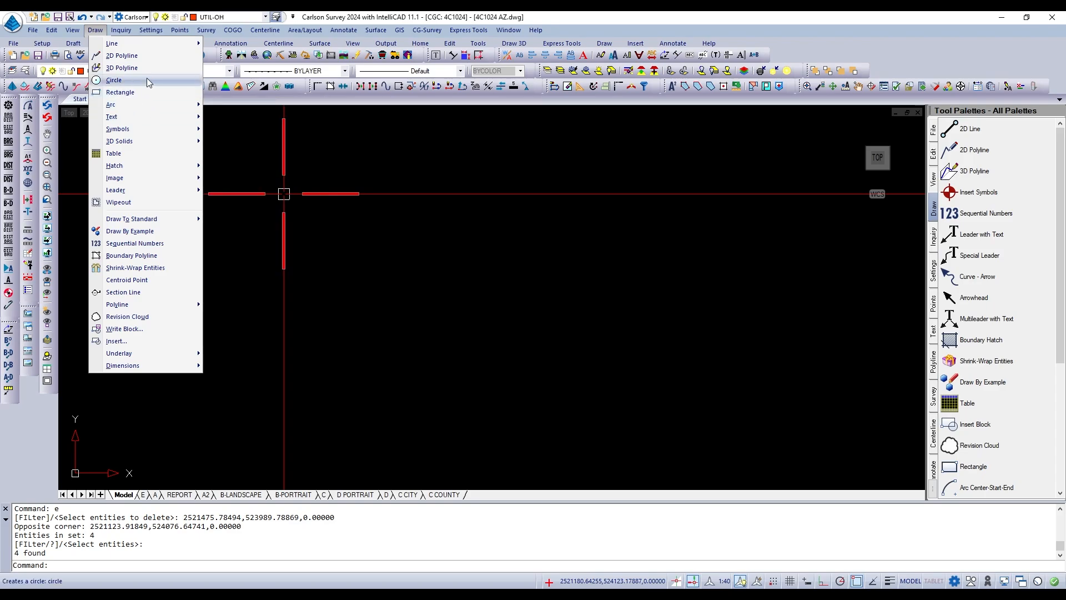
left_click(472, 337)
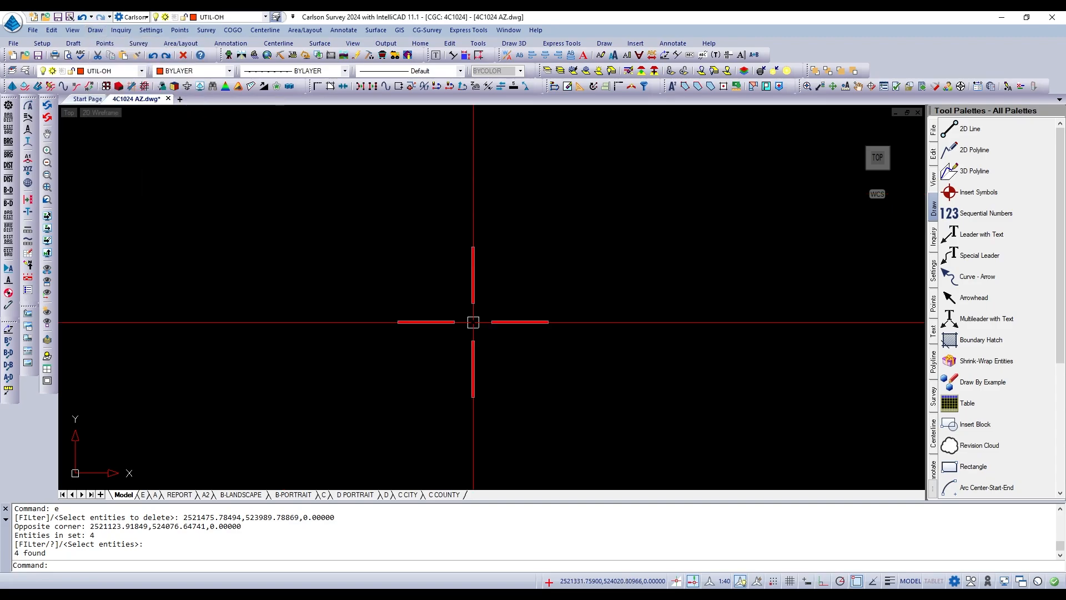
Draw a circle by centre and radius in the empty drawing area, with a radius of about 19.24.
type("c")
key("Return")
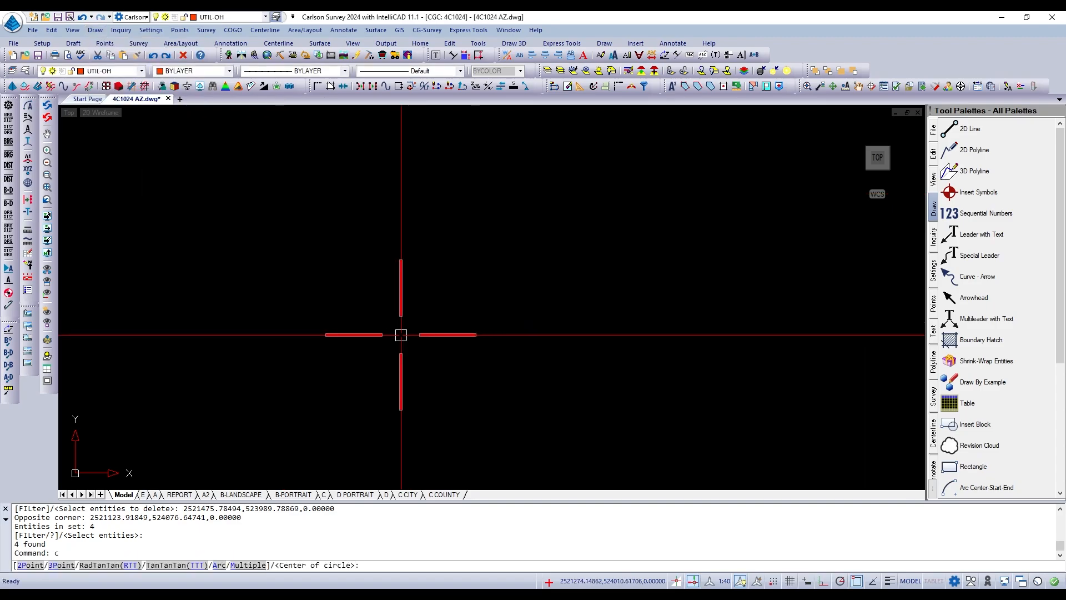
left_click(401, 334)
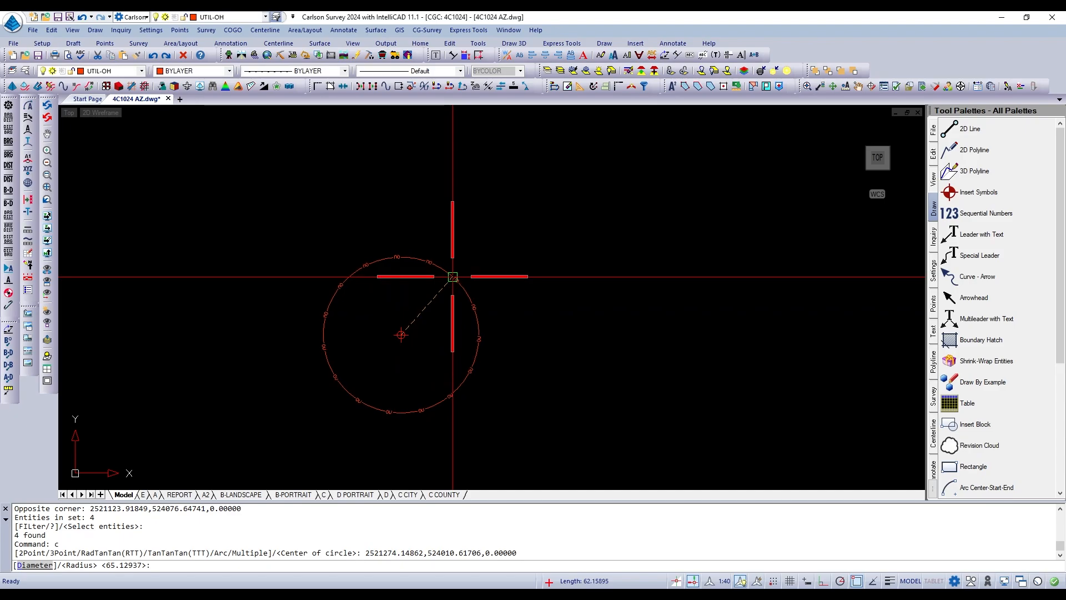
left_click(424, 328)
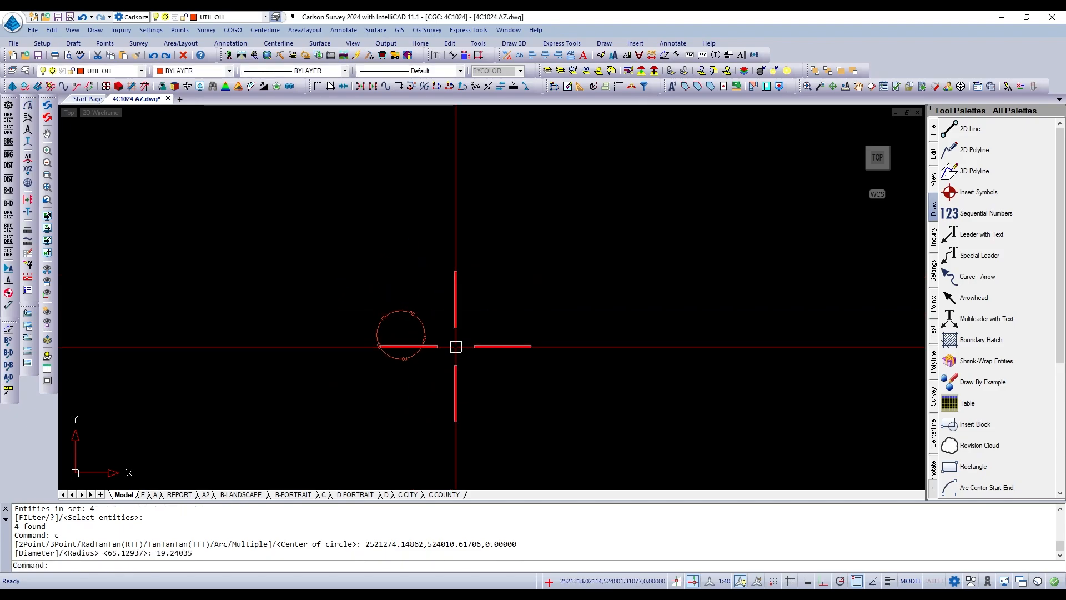
Draw a second circle beside the existing one with the two-point option, picking both ends of its diameter.
scroll(505, 395, "up", 2)
scroll(484, 320, "down", 3)
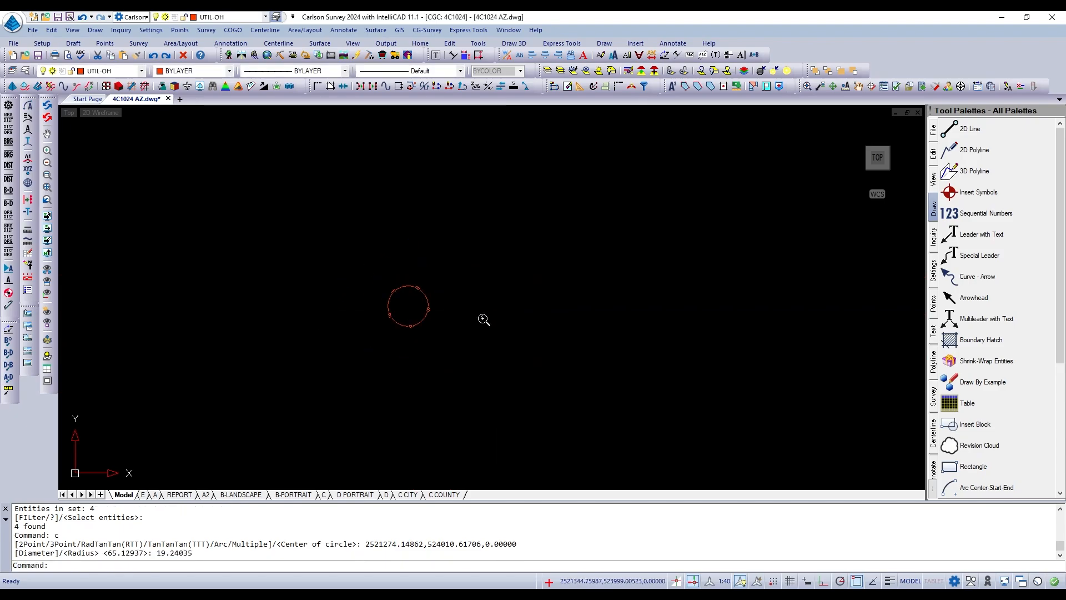
scroll(484, 320, "up", 3)
type("c")
key("Return")
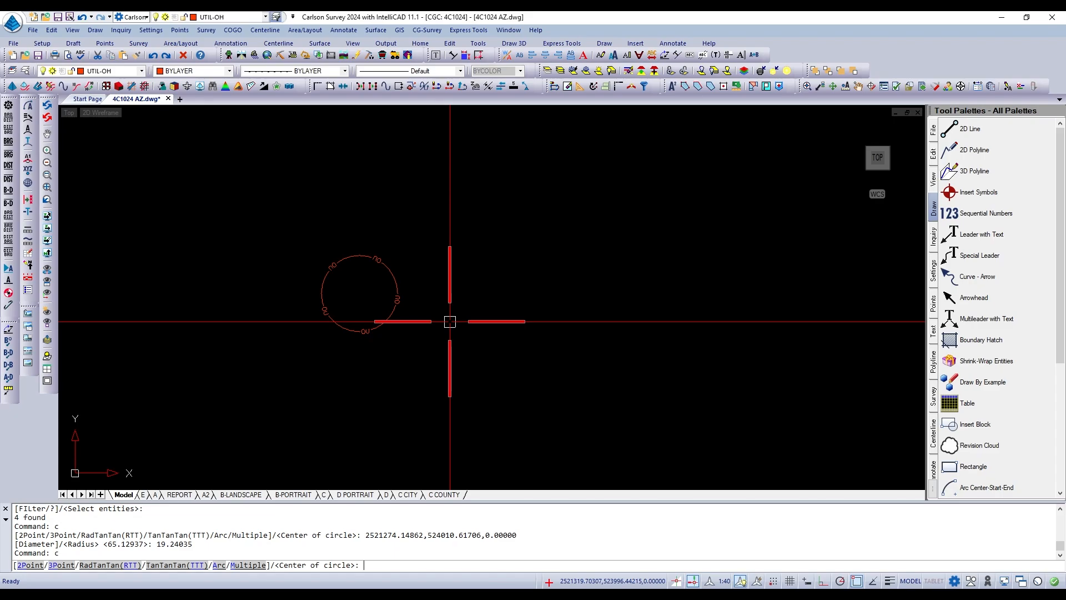
type("2p")
key("Return")
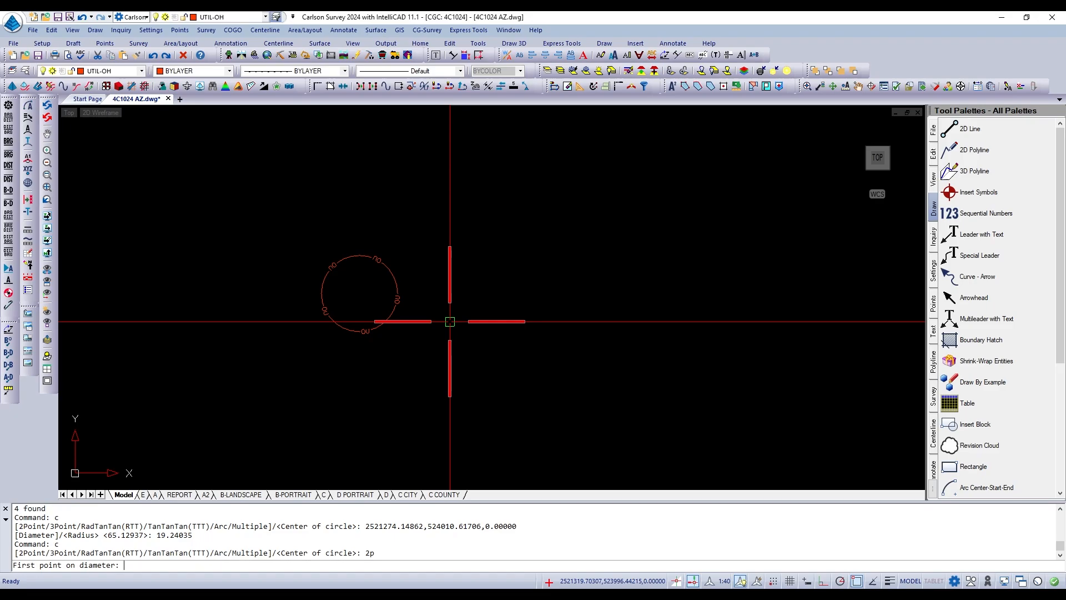
left_click(450, 335)
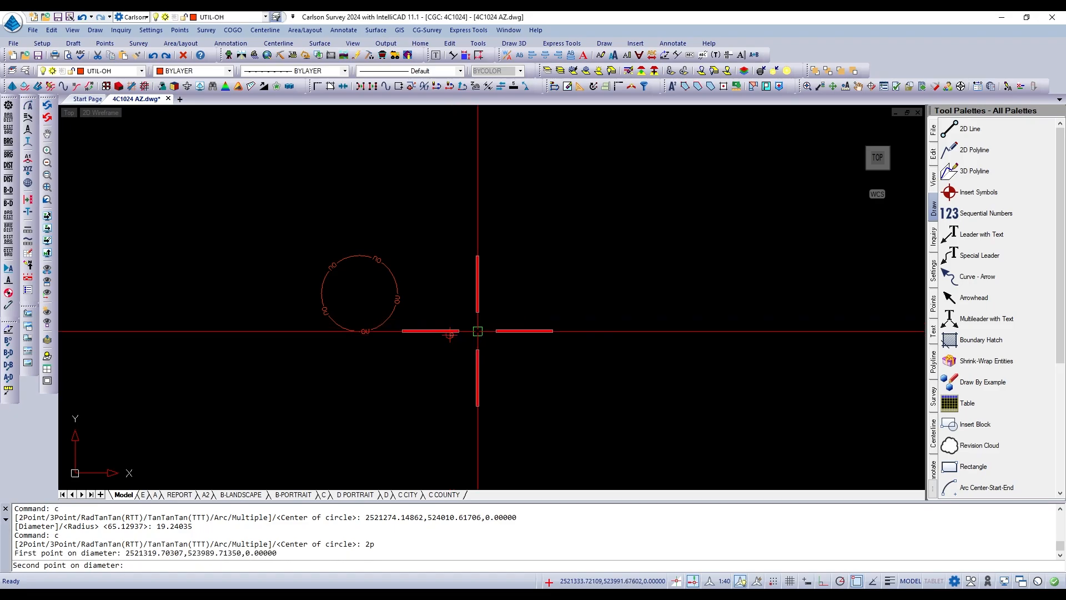
left_click(508, 329)
scroll(509, 329, "up", 3)
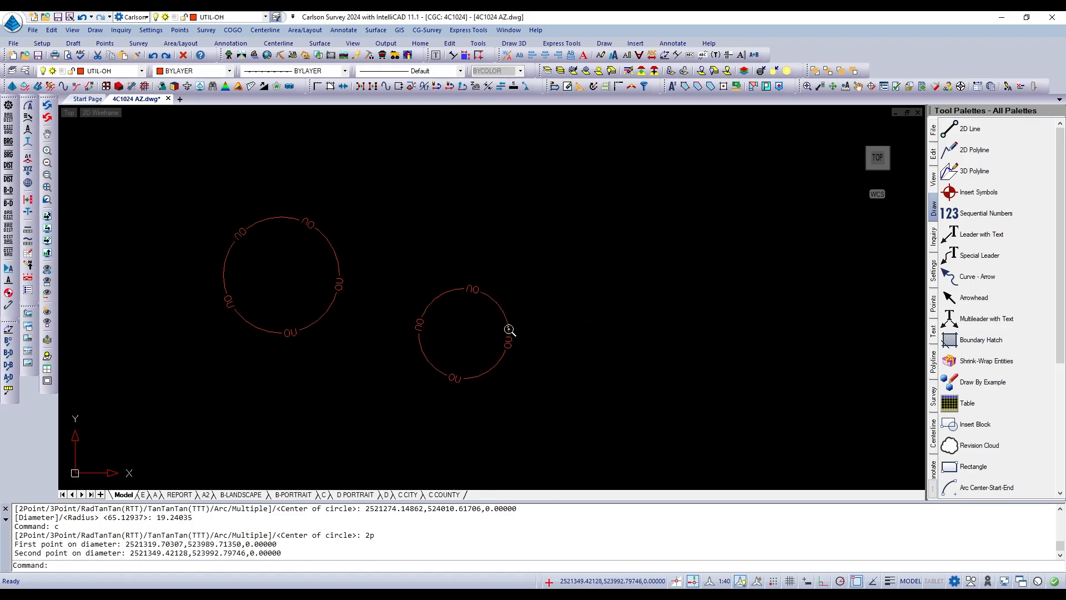
scroll(509, 328, "down", 3)
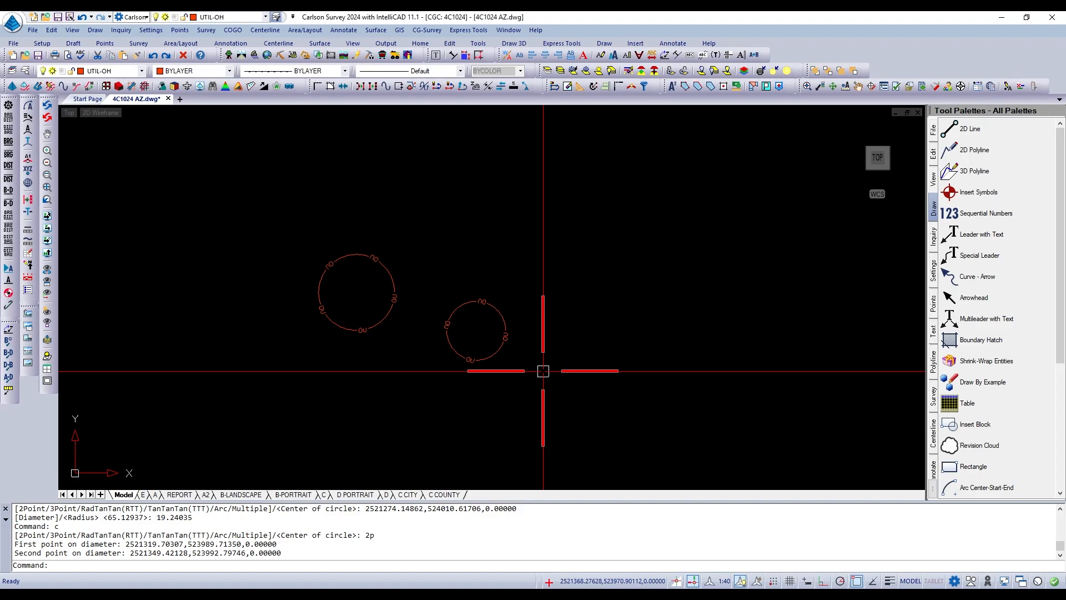
Erase both overhead utility circles together with one crossing window.
type("e")
key("Return")
left_click(524, 272)
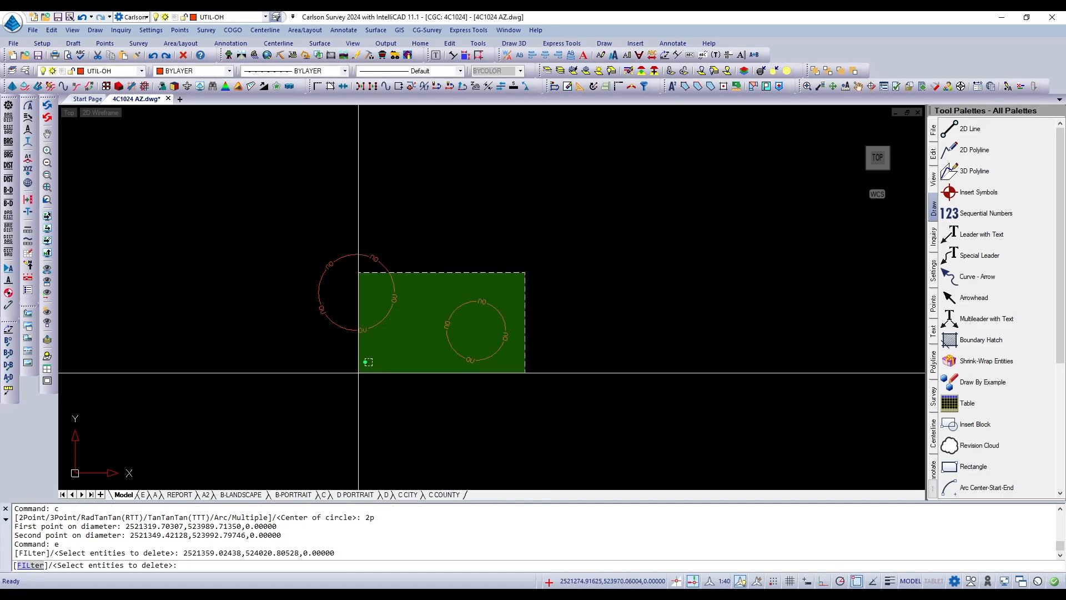
left_click(357, 372)
key("Return")
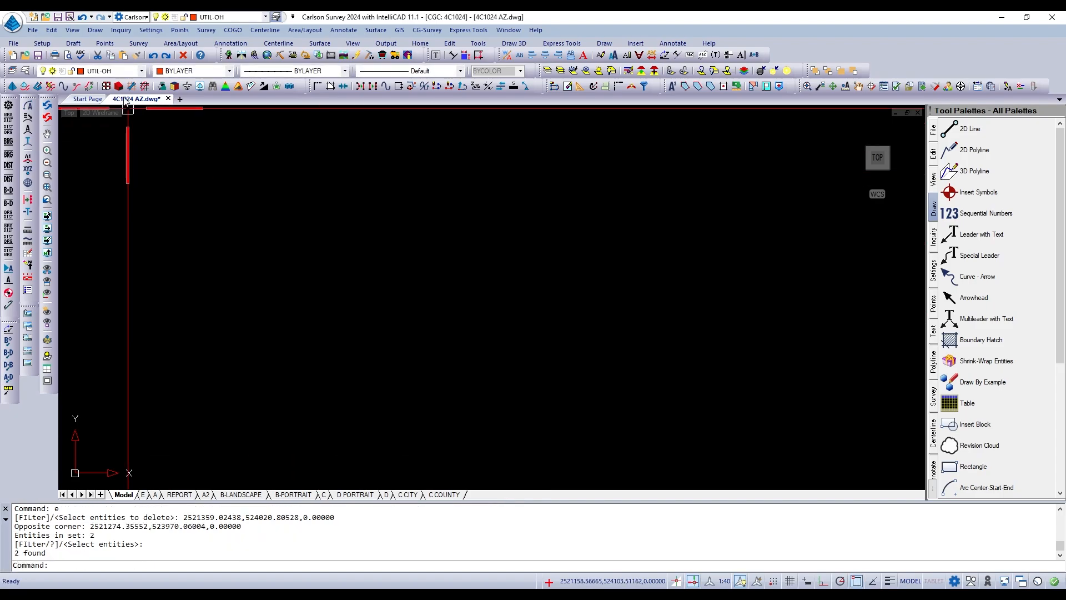
Make ADJNTXT the current layer.
left_click(124, 74)
scroll(109, 104, "up", 5)
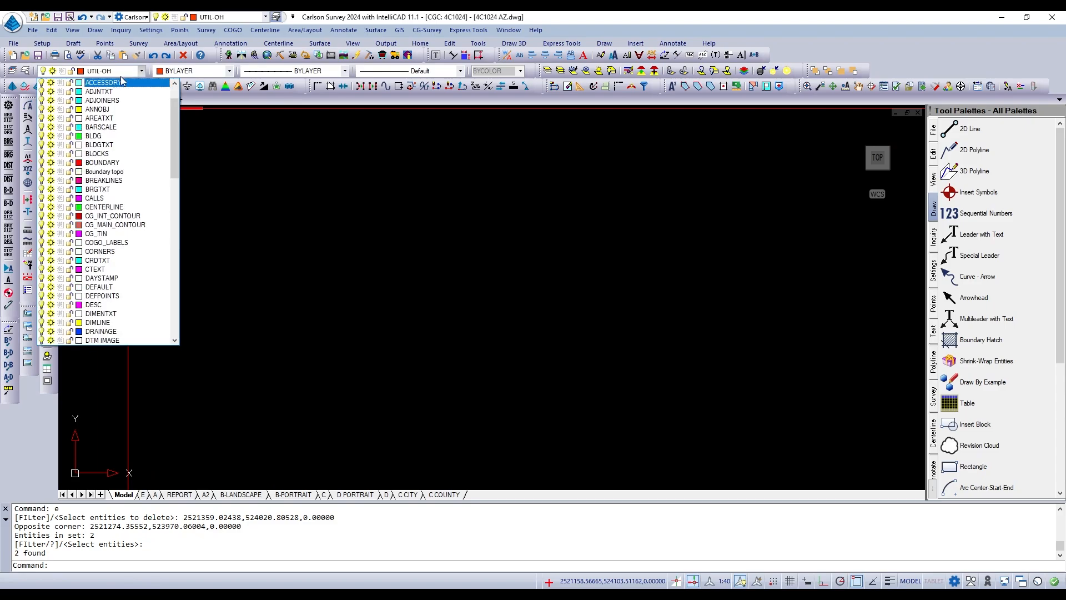
left_click(98, 91)
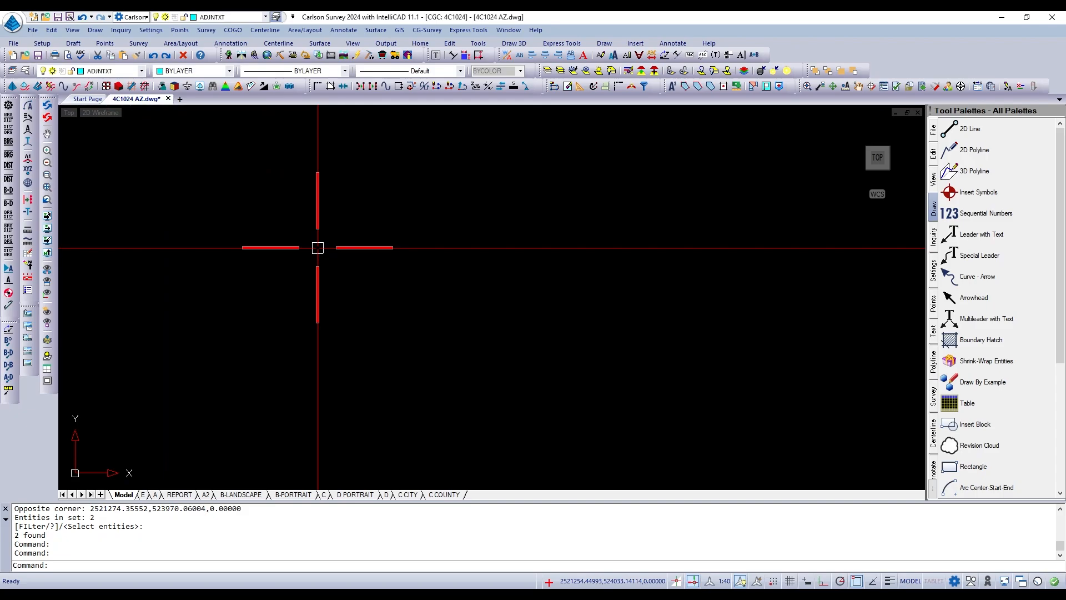
Draw a circle with the three-point option through three freely picked points in the empty drawing area.
key("Return")
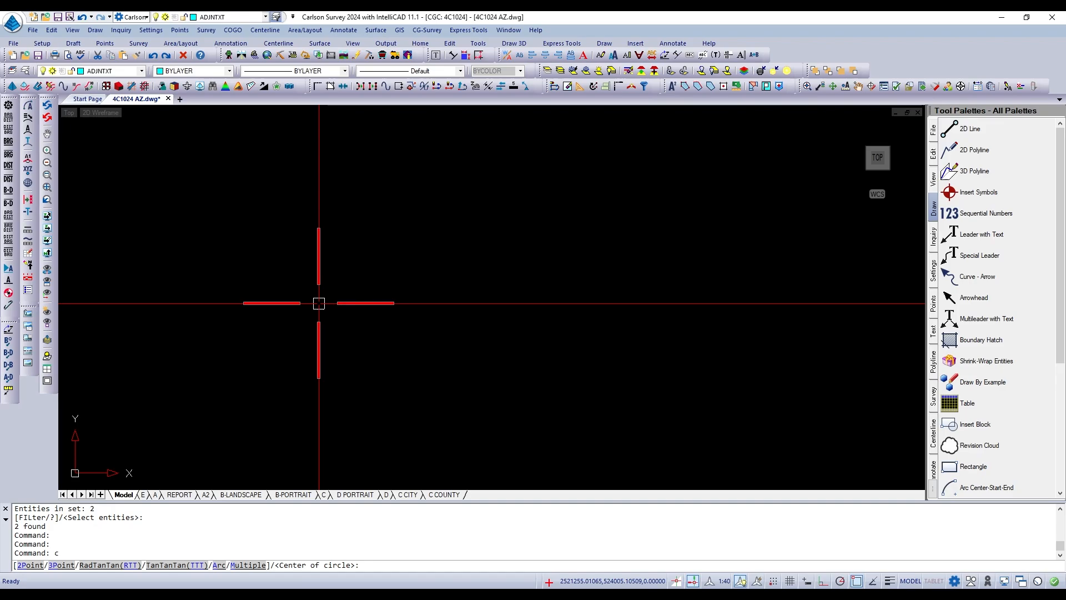
type("3p")
key("Return")
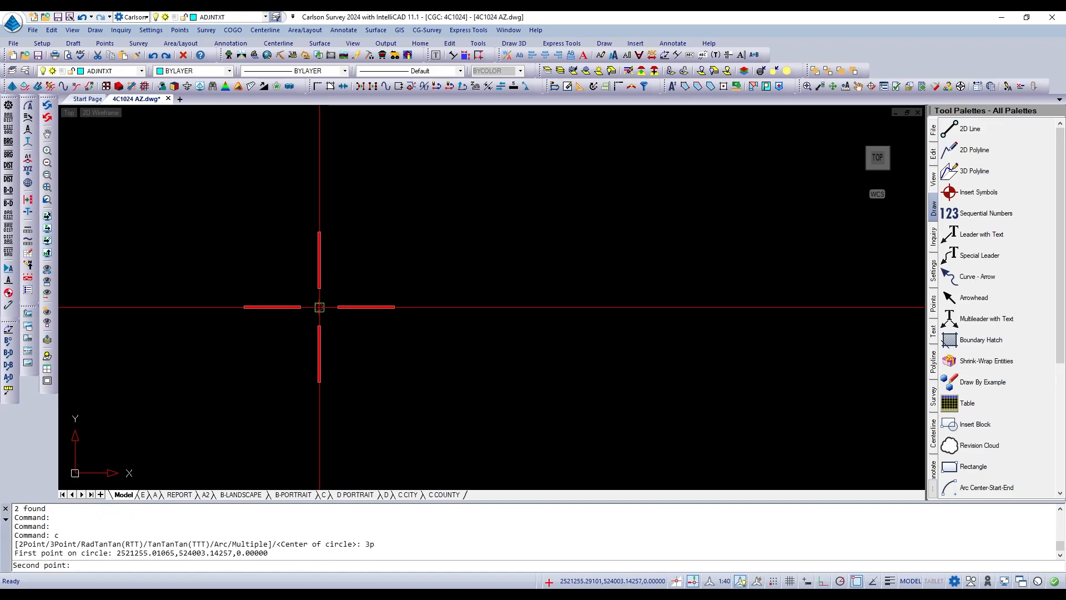
left_click(372, 279)
left_click(414, 366)
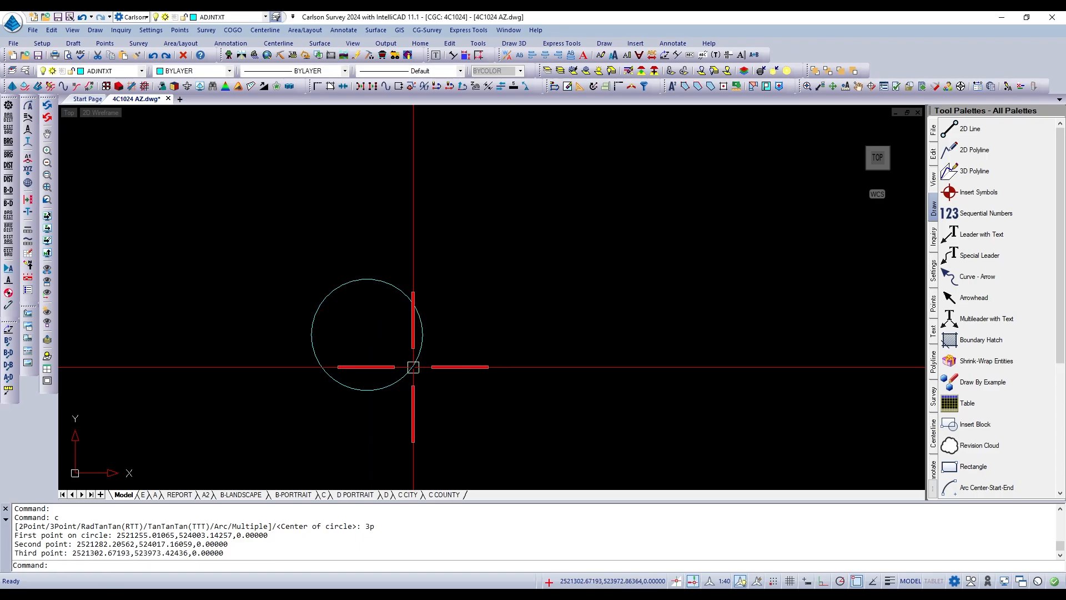
scroll(416, 366, "down", 2)
scroll(383, 355, "up", 3)
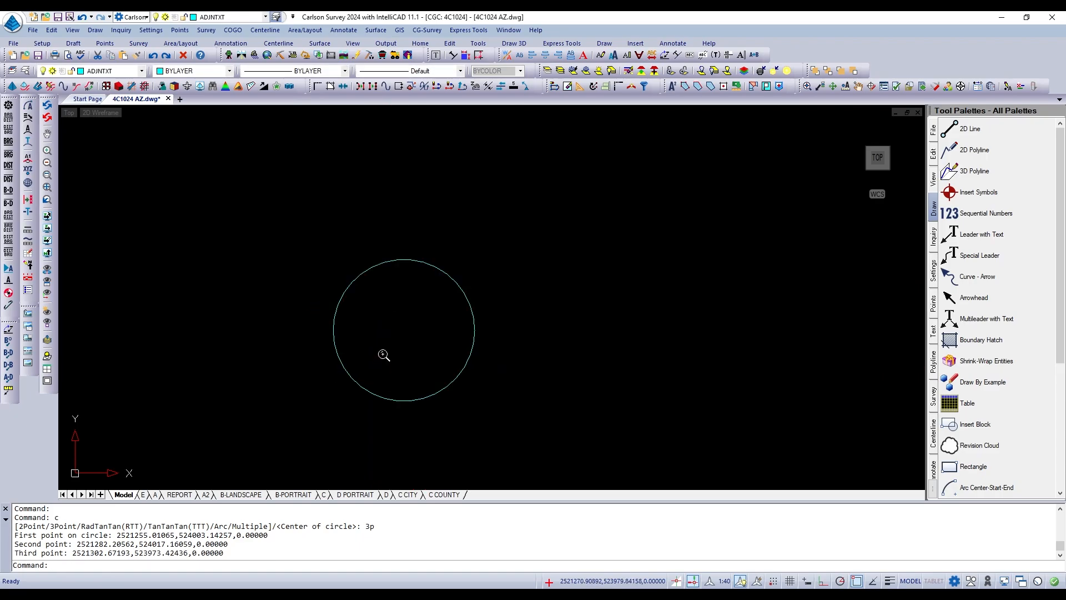
scroll(496, 351, "down", 3)
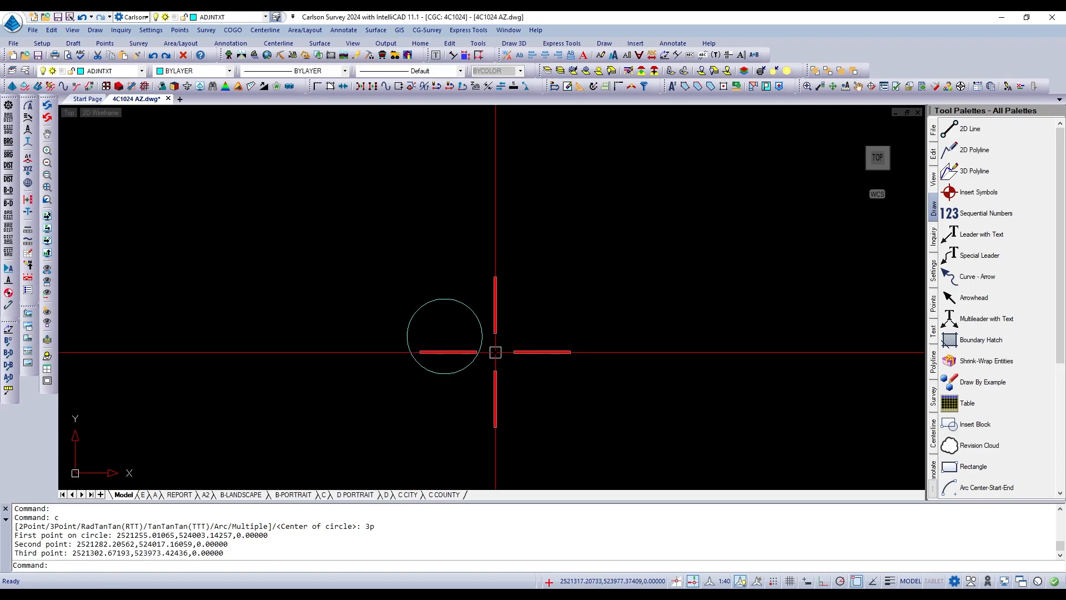
Erase the three-point circle.
scroll(489, 355, "up", 3)
type("e")
key("Return")
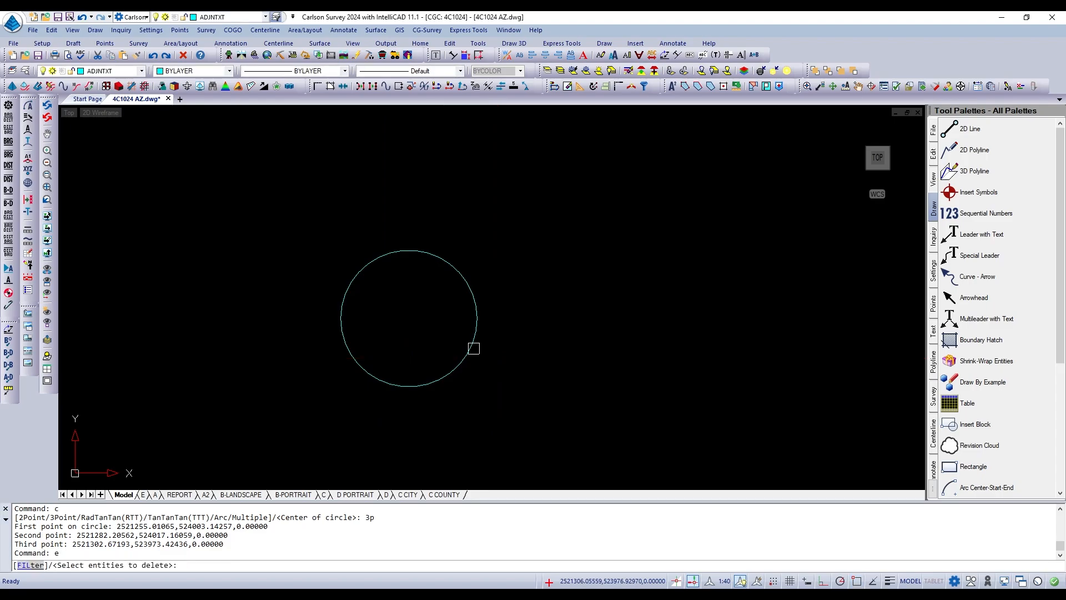
left_click(474, 349)
key("Return")
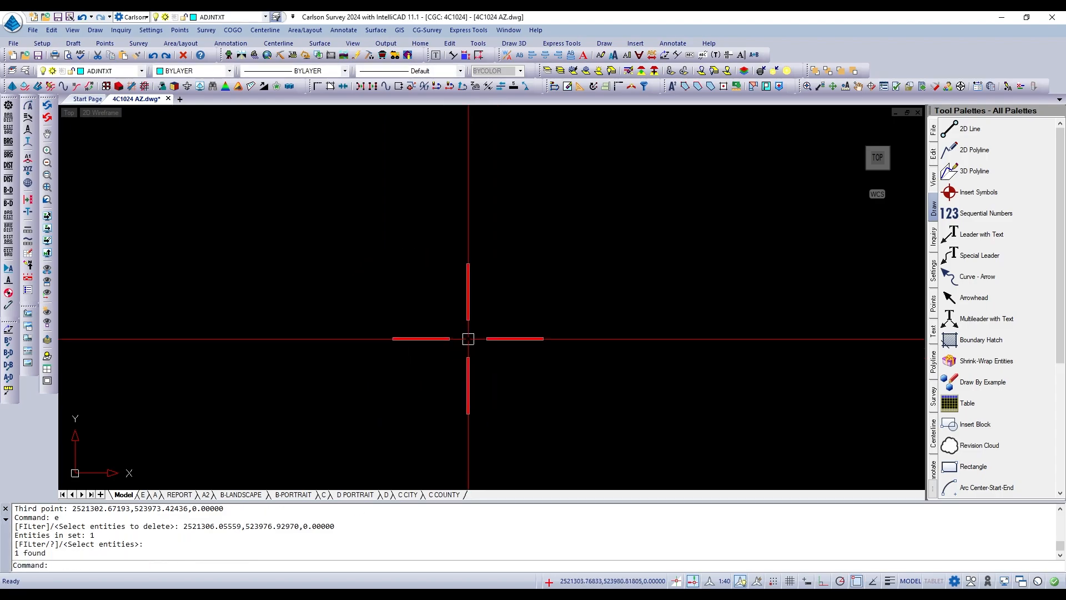
Draw a small circle by centre and radius in the empty drawing area, with a radius of about 2.53.
type("c")
key("Return")
left_click(466, 341)
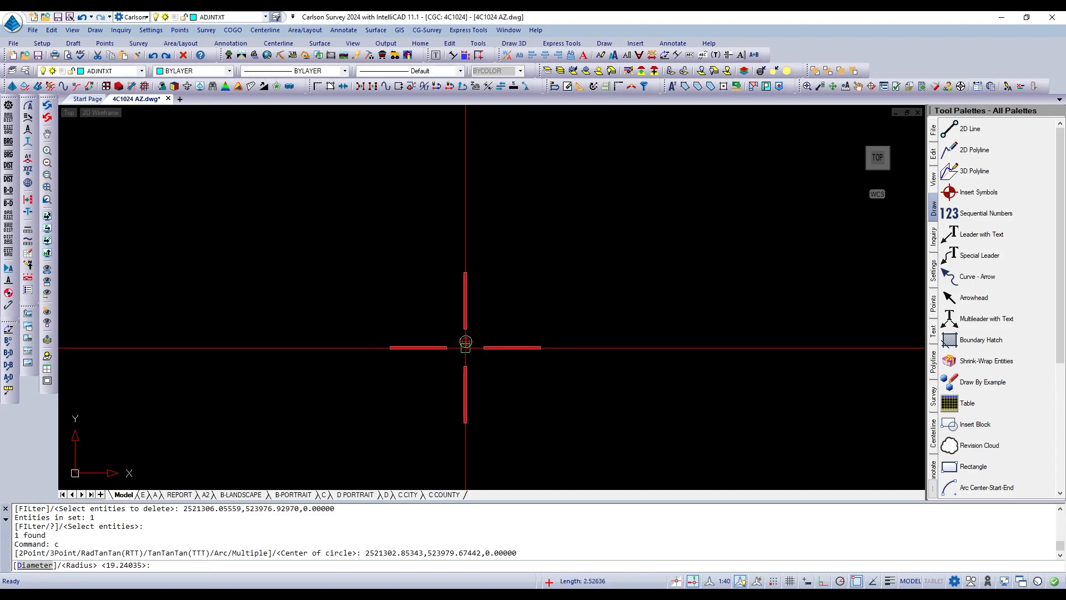
left_click(465, 347)
Copy the small circle from its centre to two spots, one to its upper right and one to its lower right.
type("CO")
key("Return")
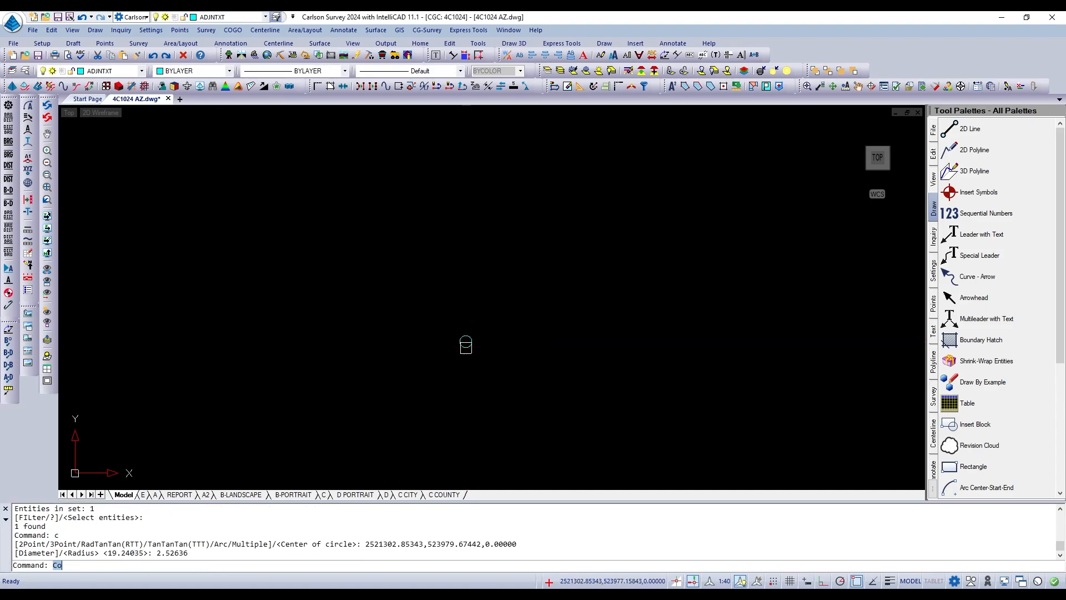
left_click(465, 348)
key("Return")
left_click(466, 341)
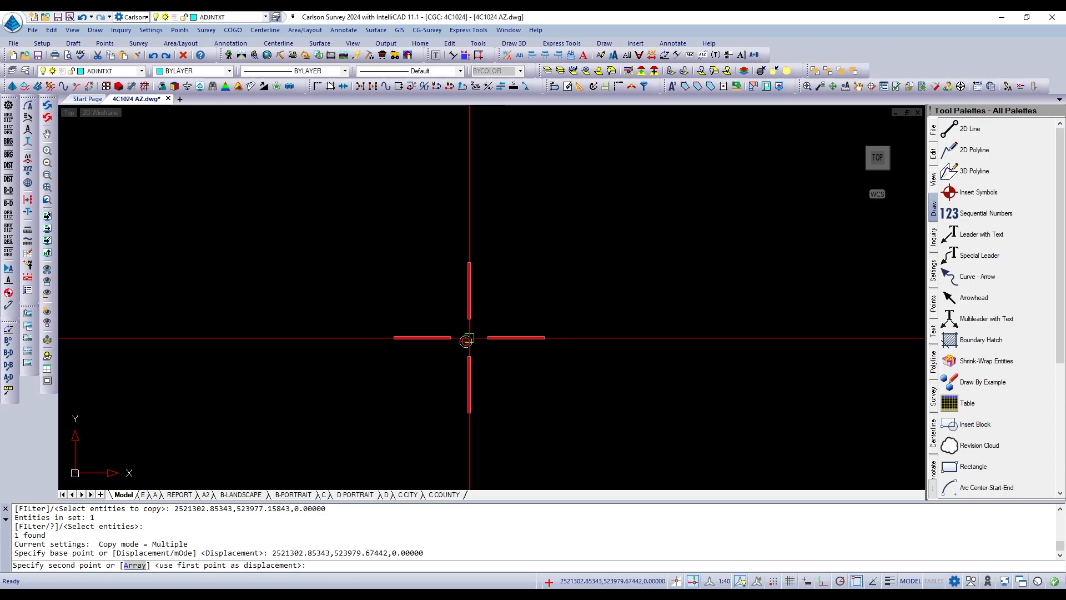
left_click(514, 313)
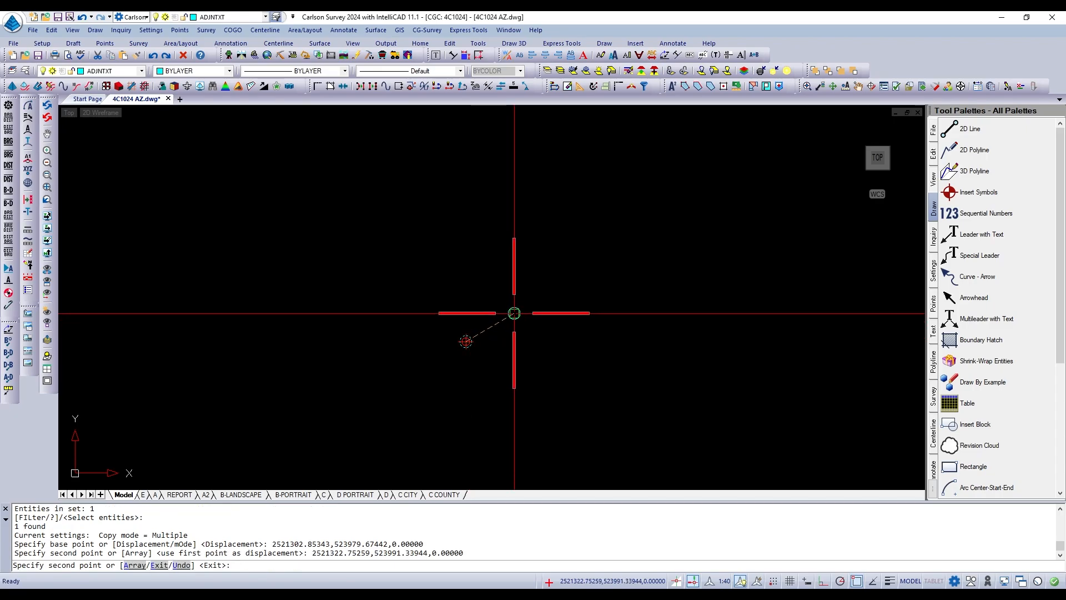
left_click(531, 387)
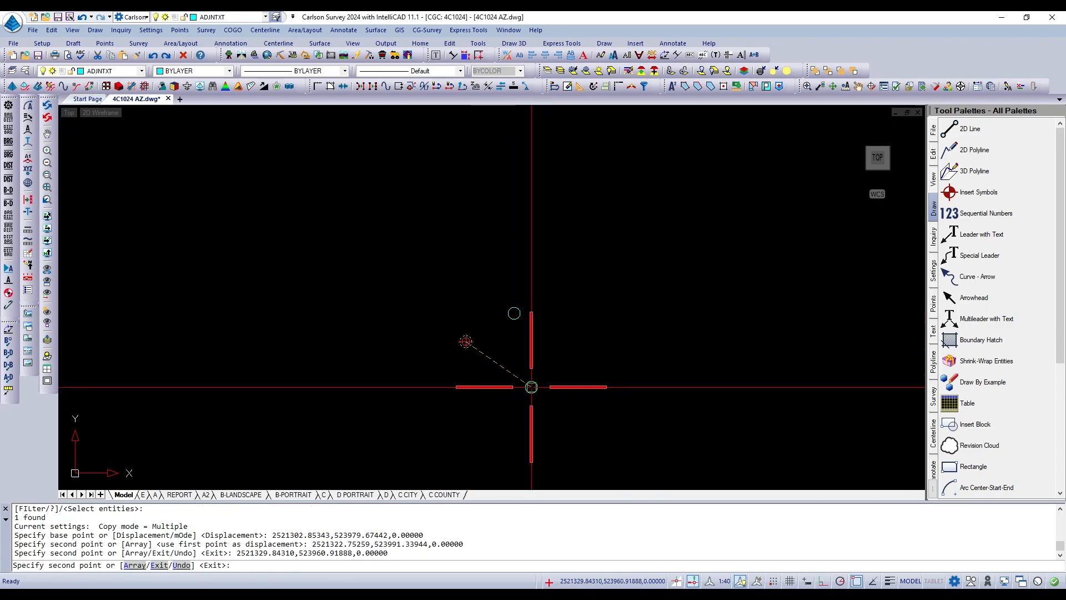
key("Escape")
key("Escape")
scroll(512, 372, "down", 2)
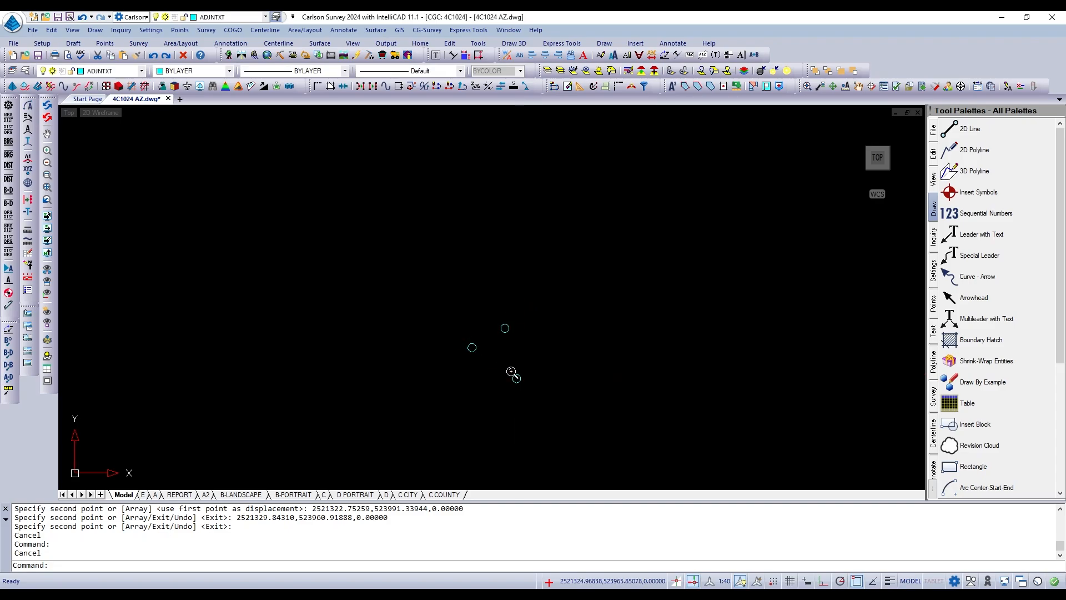
Draw a three-point circle through the centres of the three small circles.
scroll(542, 354, "up", 3)
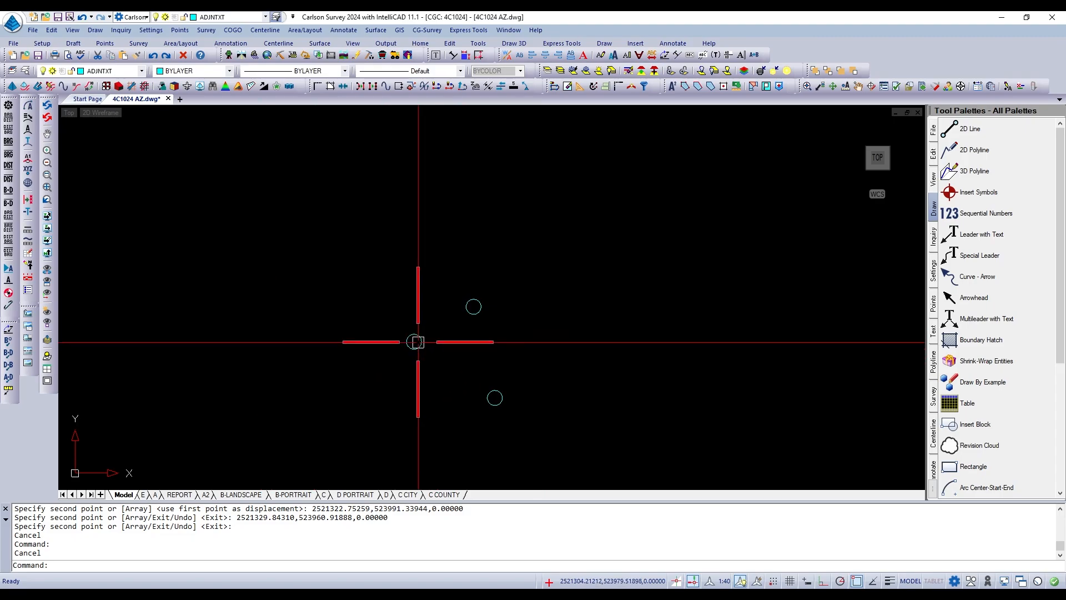
type("c")
key("Return")
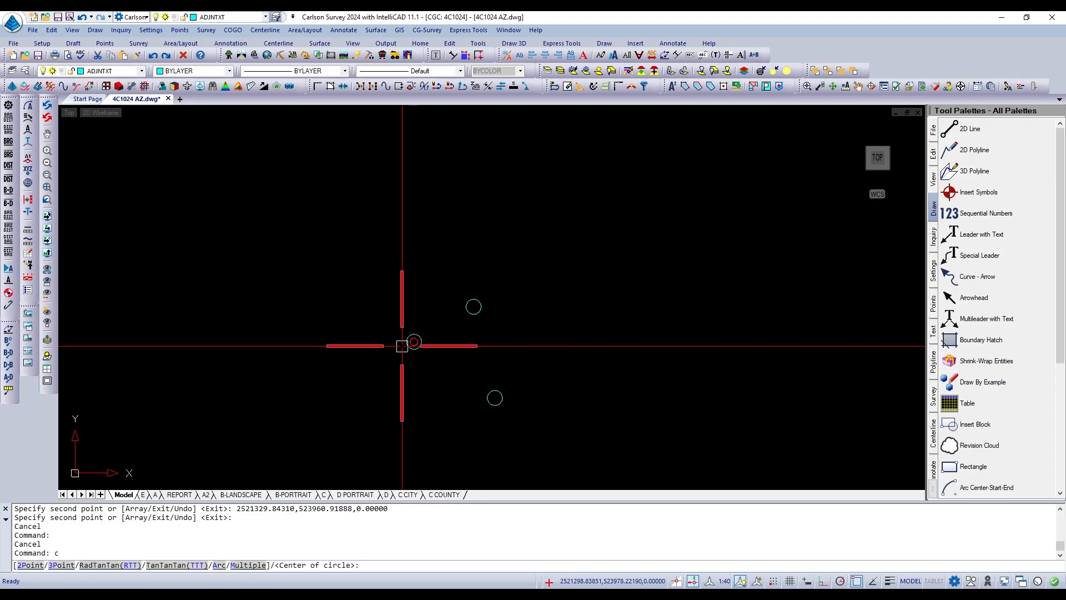
type("3p")
key("Return")
left_click(414, 341)
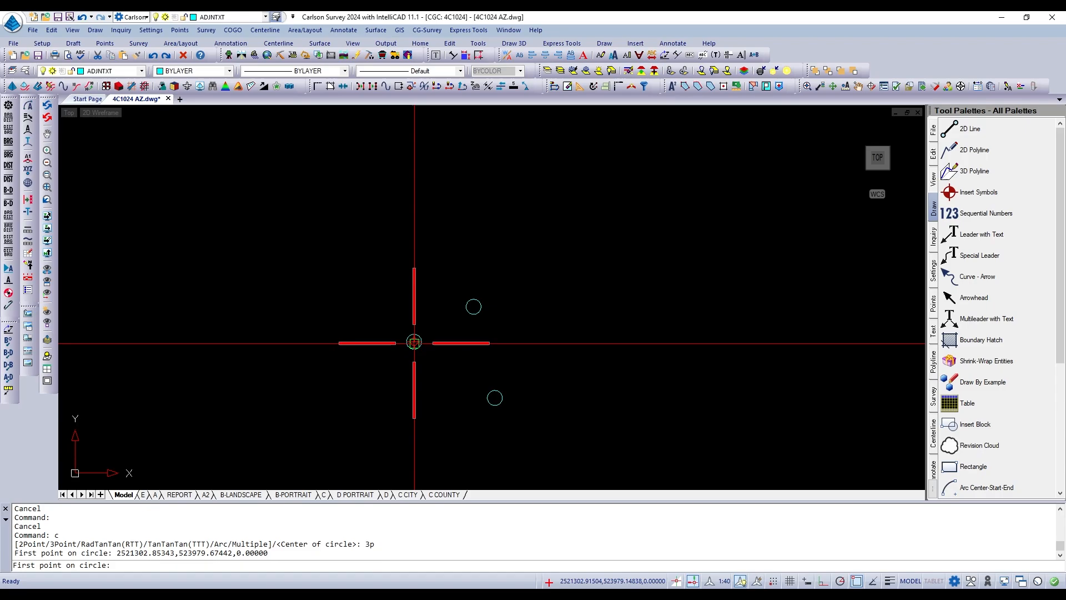
left_click(466, 307)
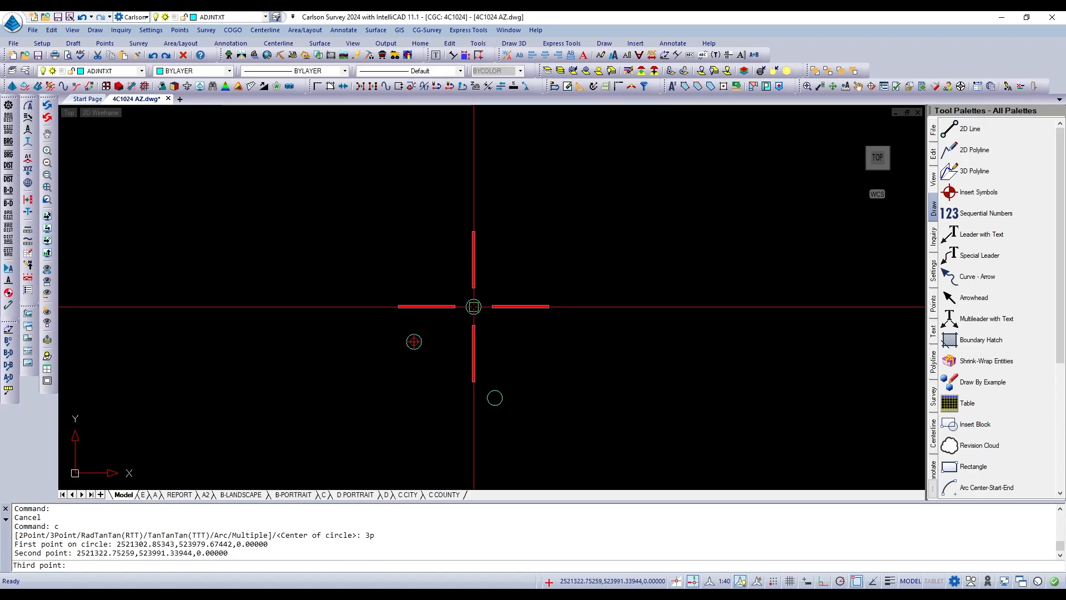
left_click(495, 398)
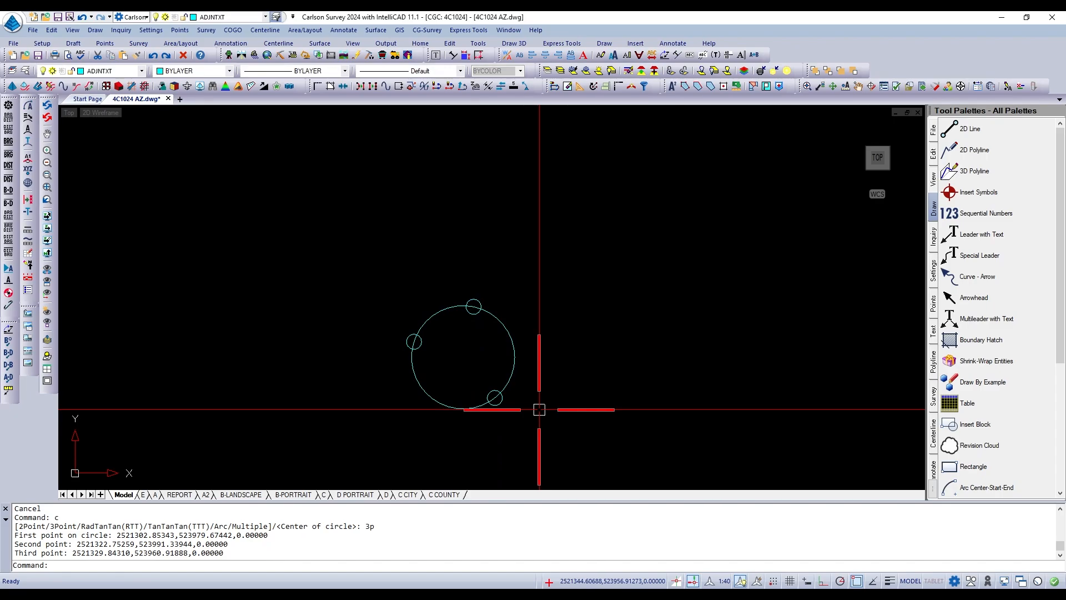
Erase the three small circles, keeping the large circle that passes through their centres.
type("e")
key("Return")
left_click(500, 406)
left_click(424, 344)
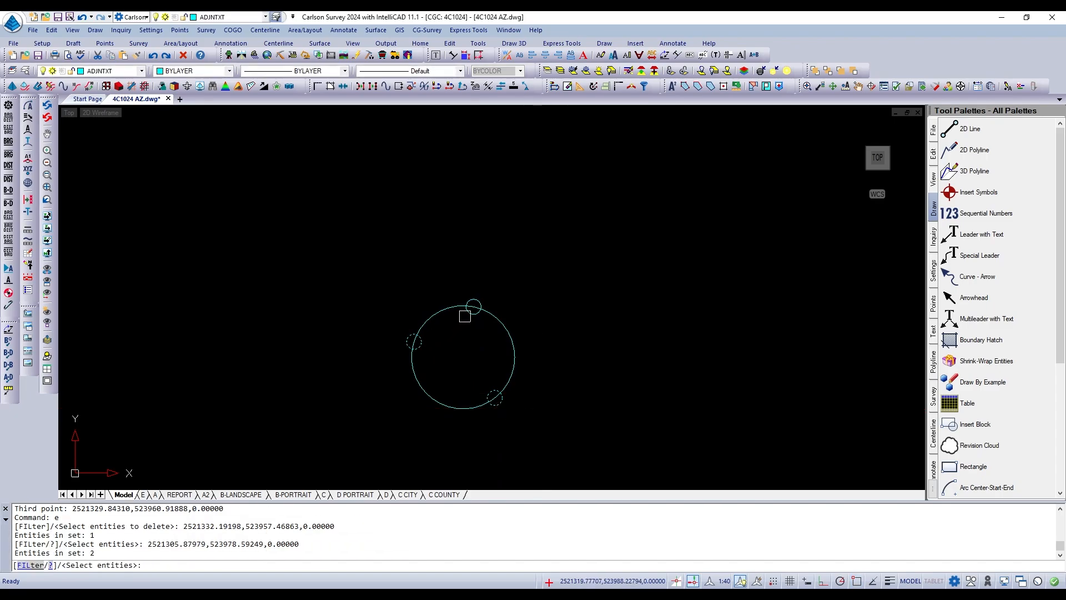
left_click(466, 316)
key("Return")
Erase the remaining large circle and leave the command.
type("e")
key("Return")
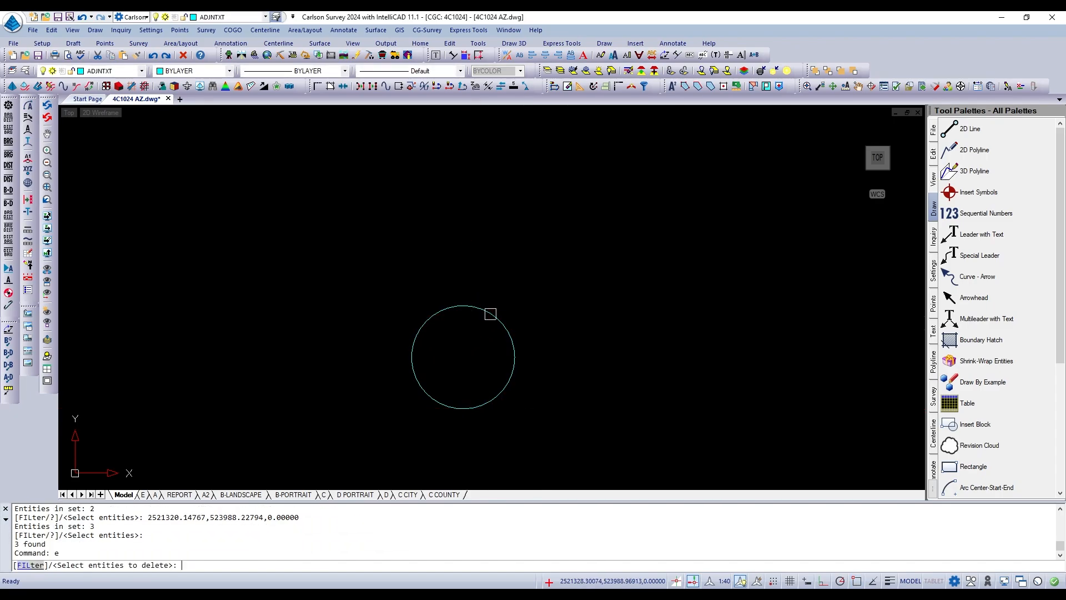
left_click(489, 309)
key("Return")
key("Escape")
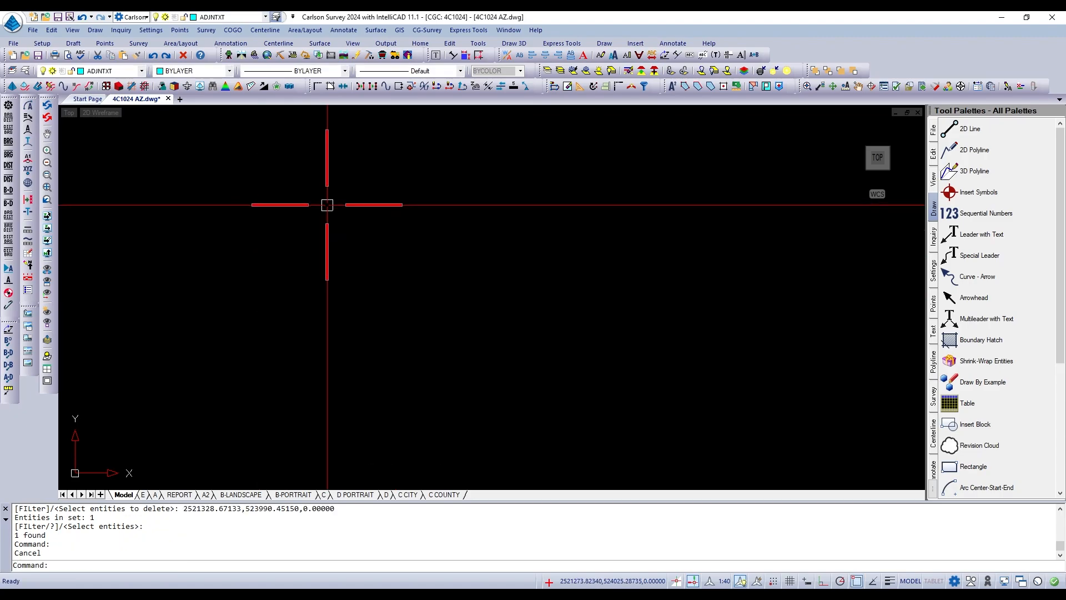
Place the single-line text "Professional" in the empty drawing area with a height of 4 and the default rotation angle.
left_click(100, 31)
mouse_move(144, 118)
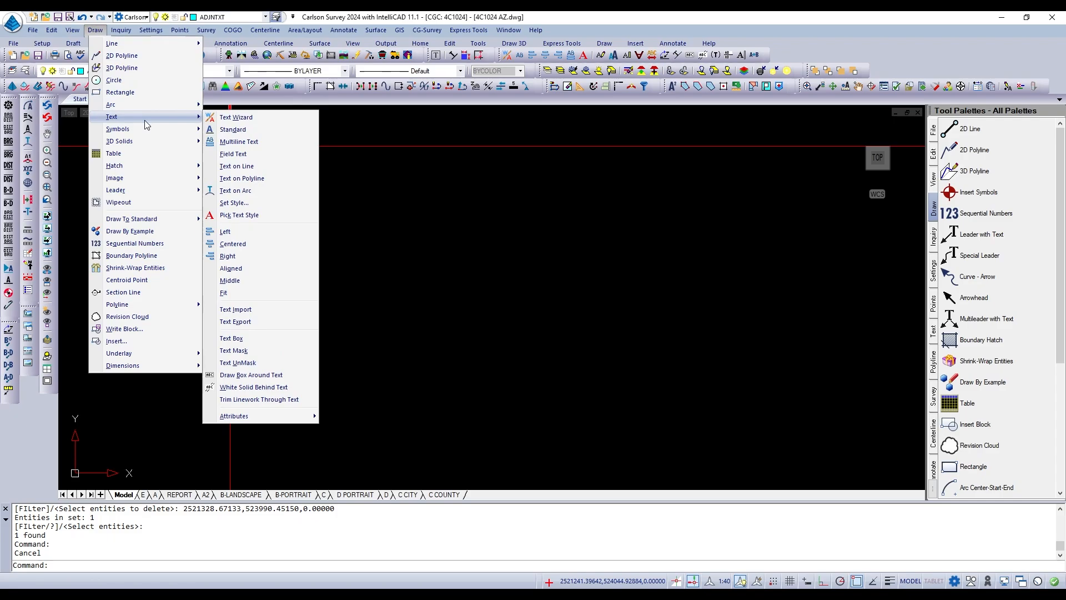
left_click(229, 131)
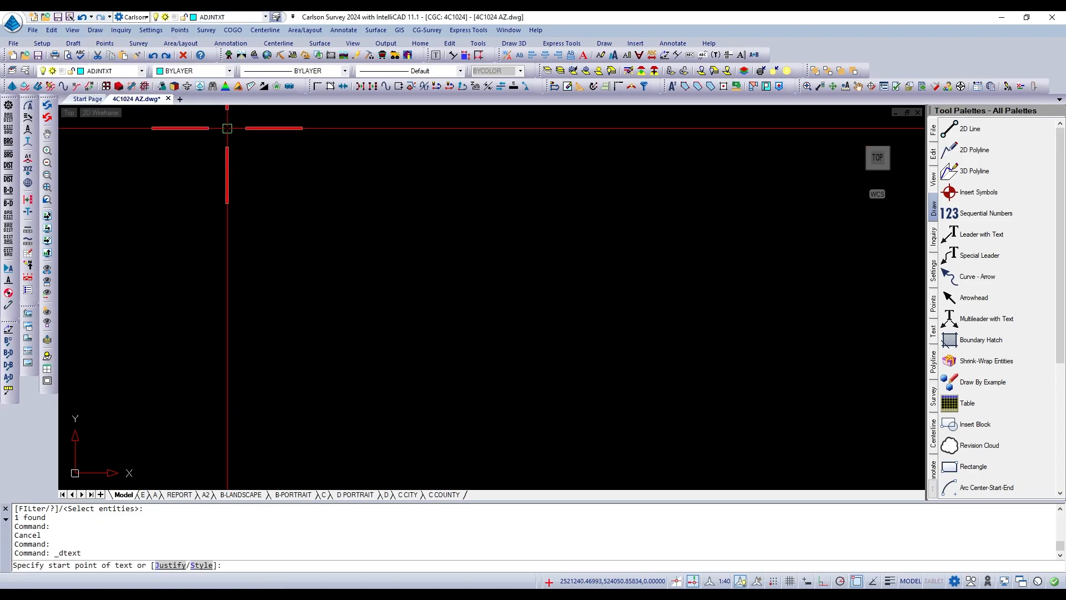
left_click(311, 264)
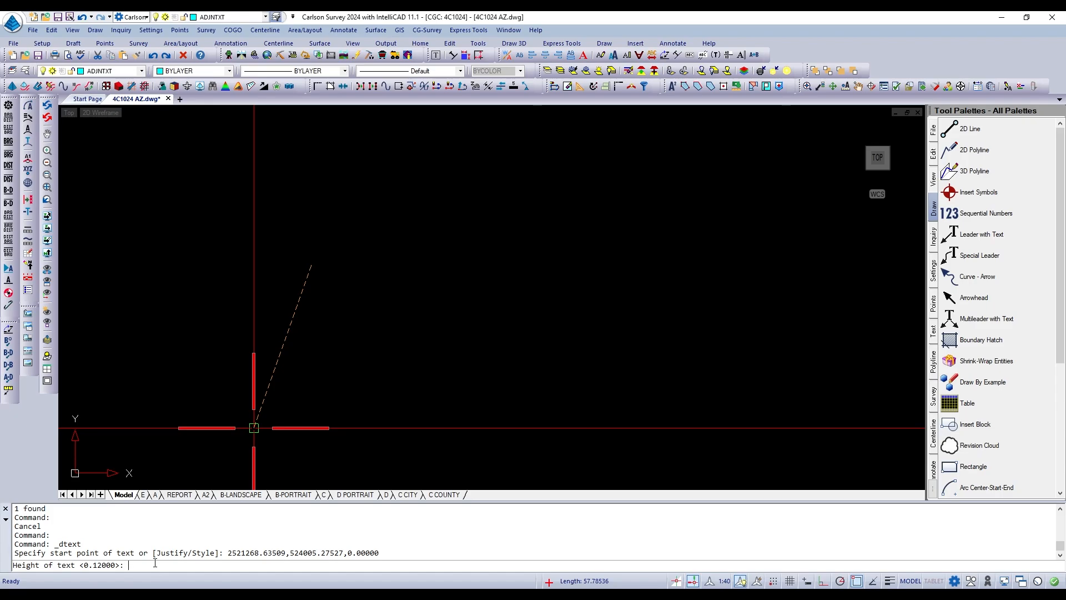
key("Return")
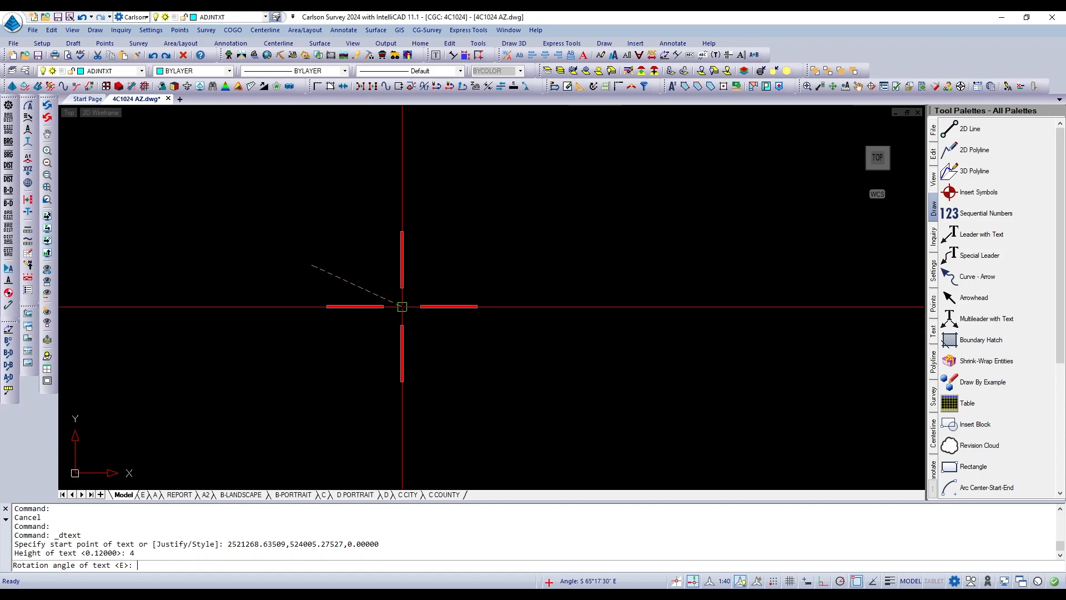
key("Return")
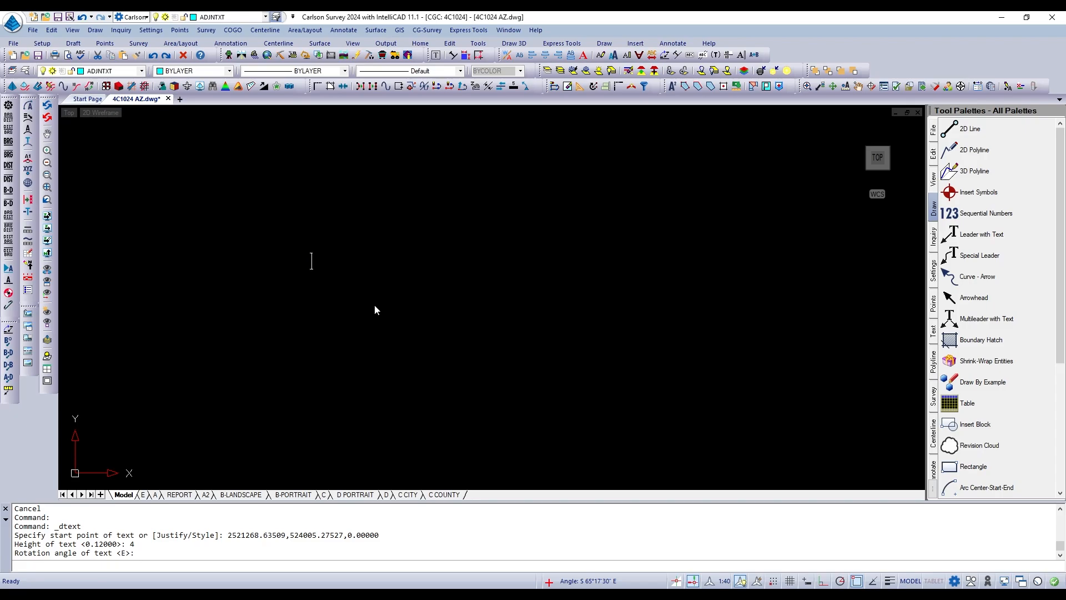
type("Prof")
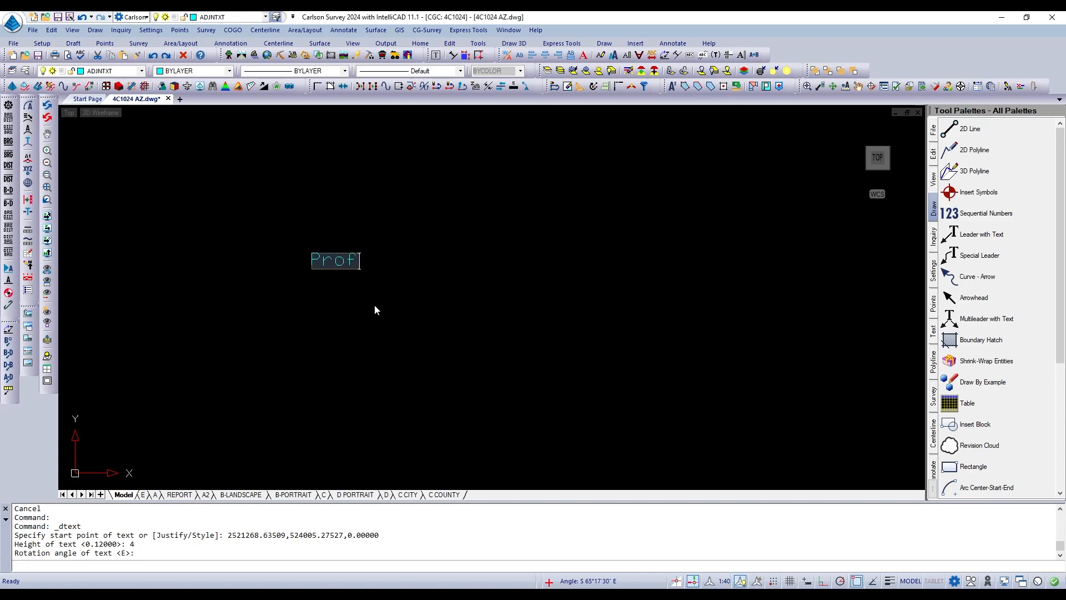
type("essionals")
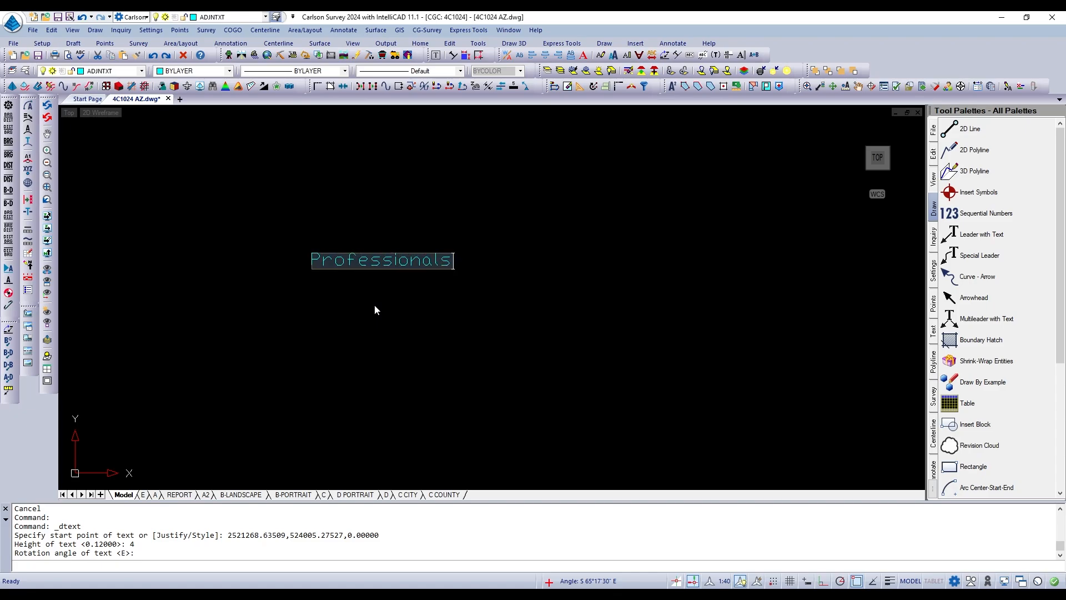
key("BackSpace")
key("Return")
key("Return")
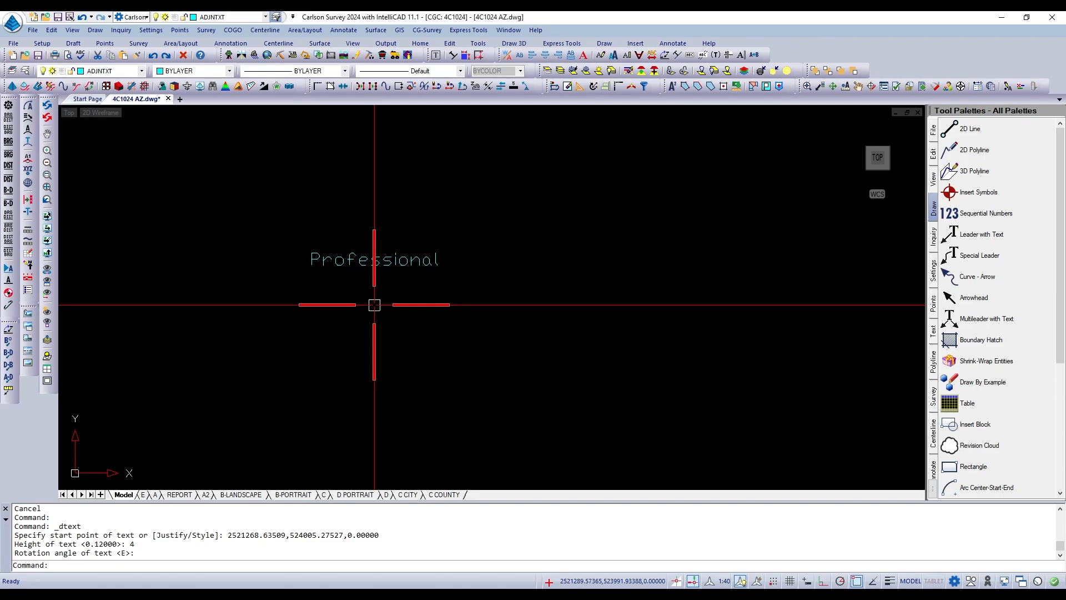
double_click(370, 259)
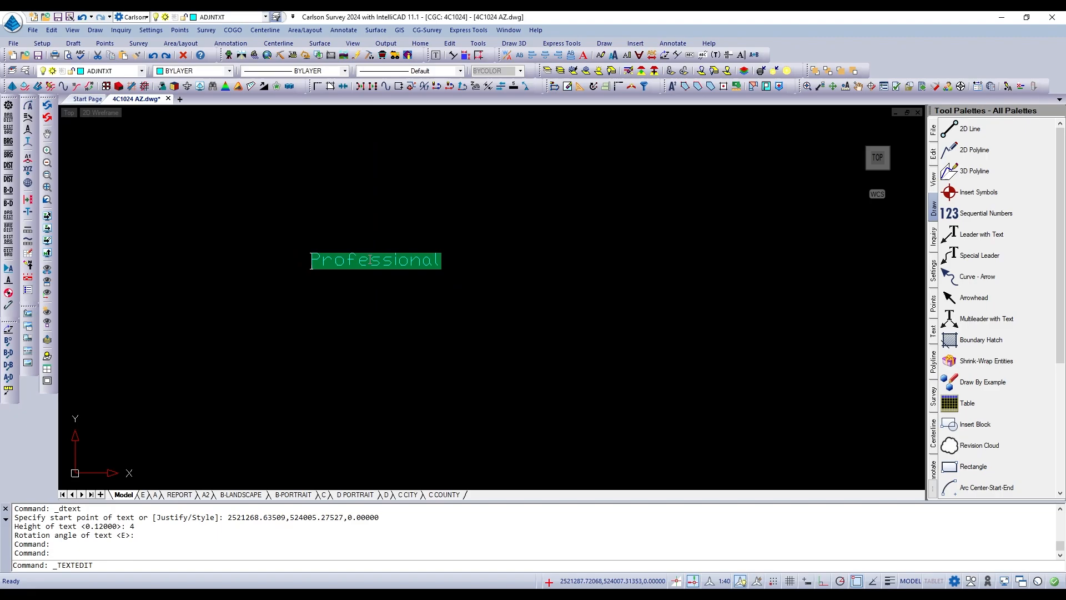
left_click(363, 288)
left_click(364, 262)
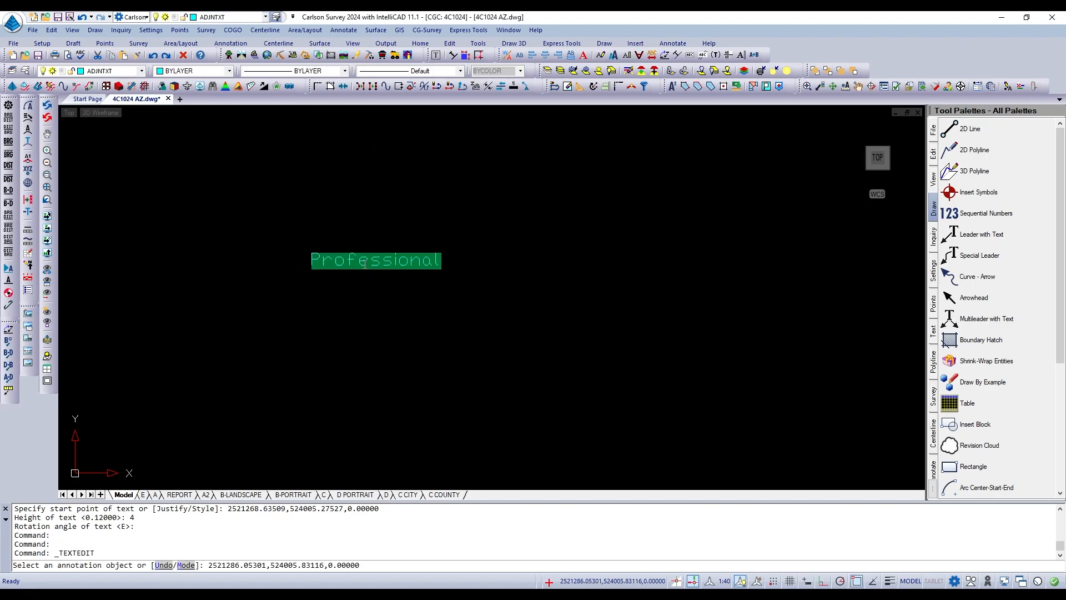
right_click(423, 258)
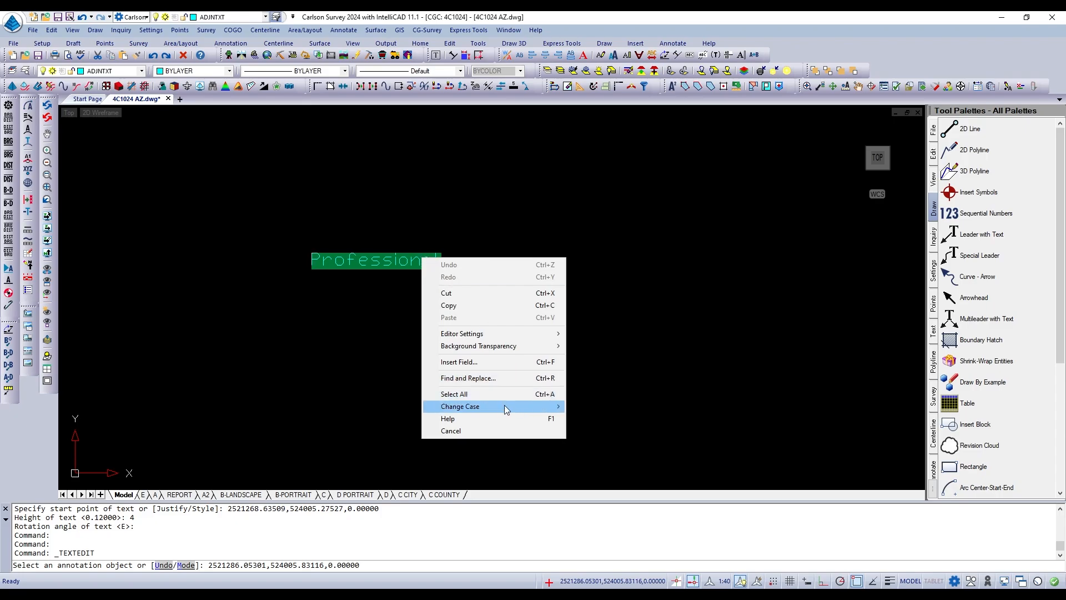
mouse_move(495, 408)
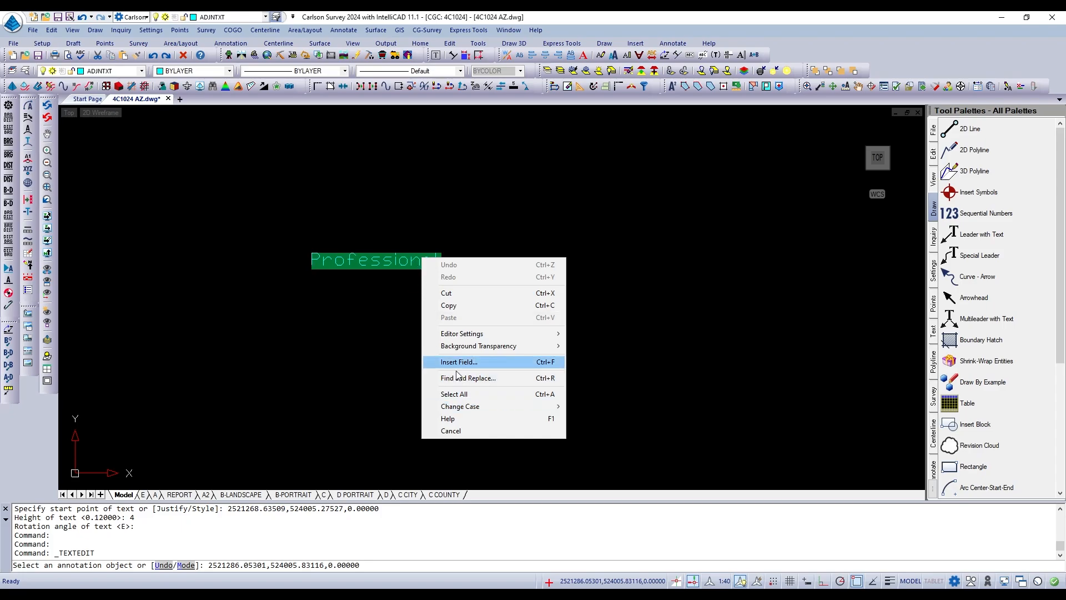
mouse_move(460, 409)
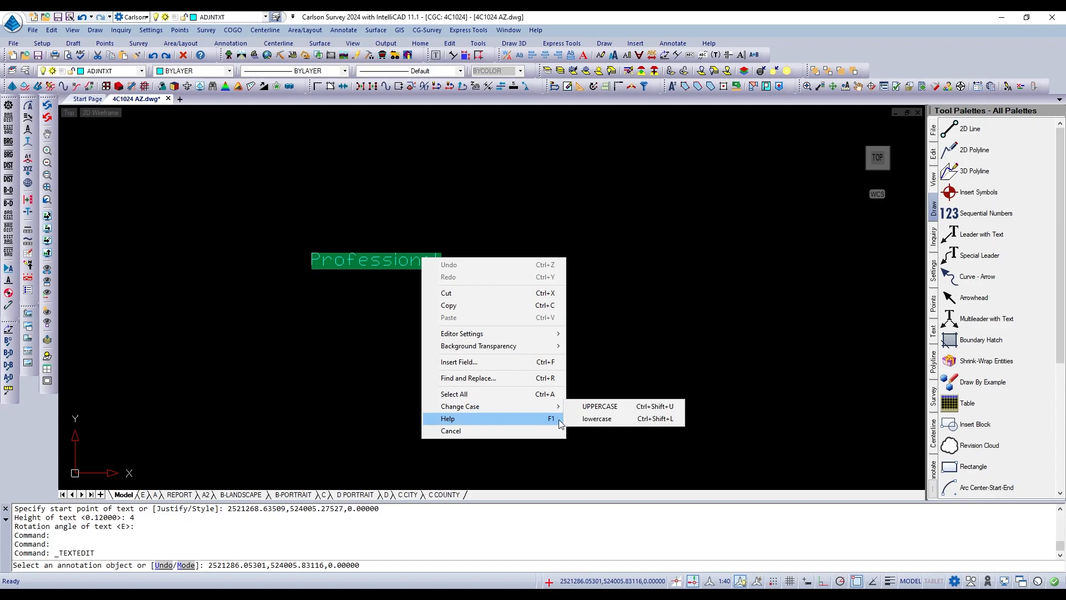
left_click(608, 409)
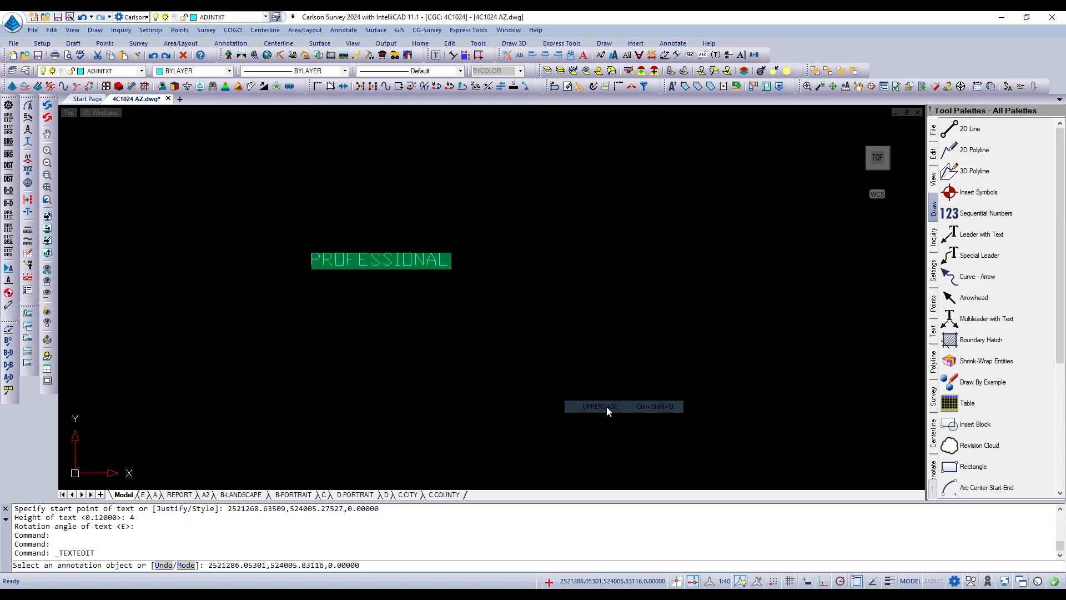
right_click(421, 296)
key("Escape")
key("Escape")
key("Escape")
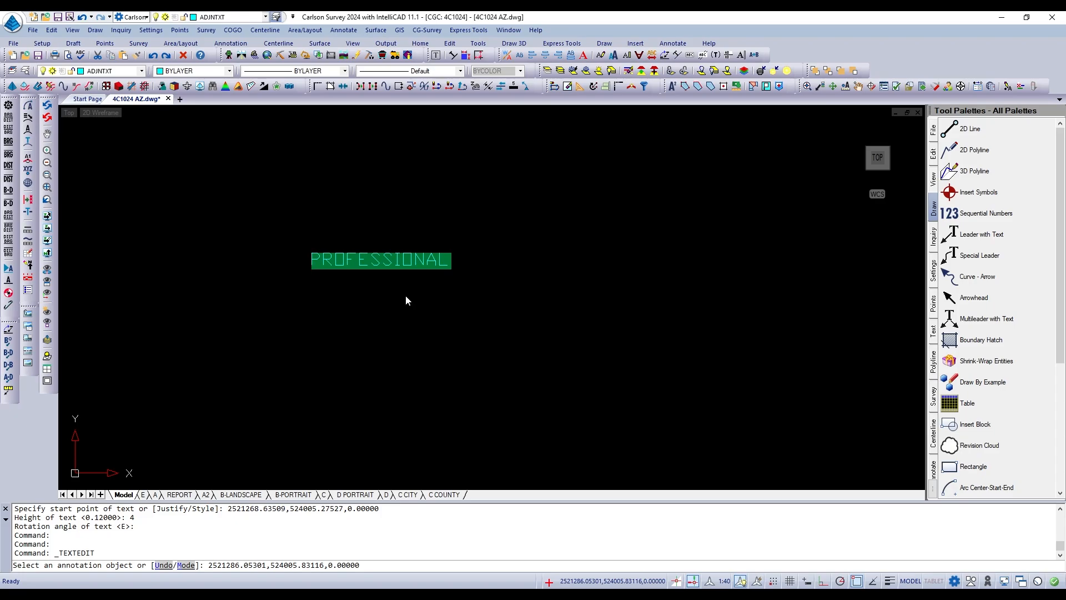
Change the case of the "Professional" text to uppercase and finish the text edit.
double_click(403, 263)
right_click(403, 264)
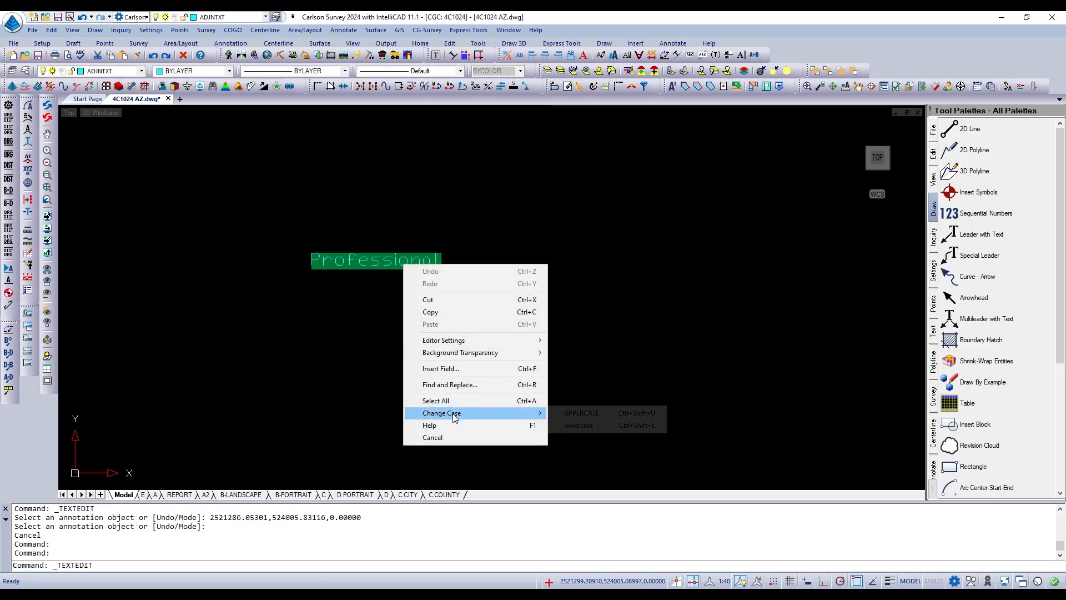
mouse_move(452, 413)
left_click(570, 412)
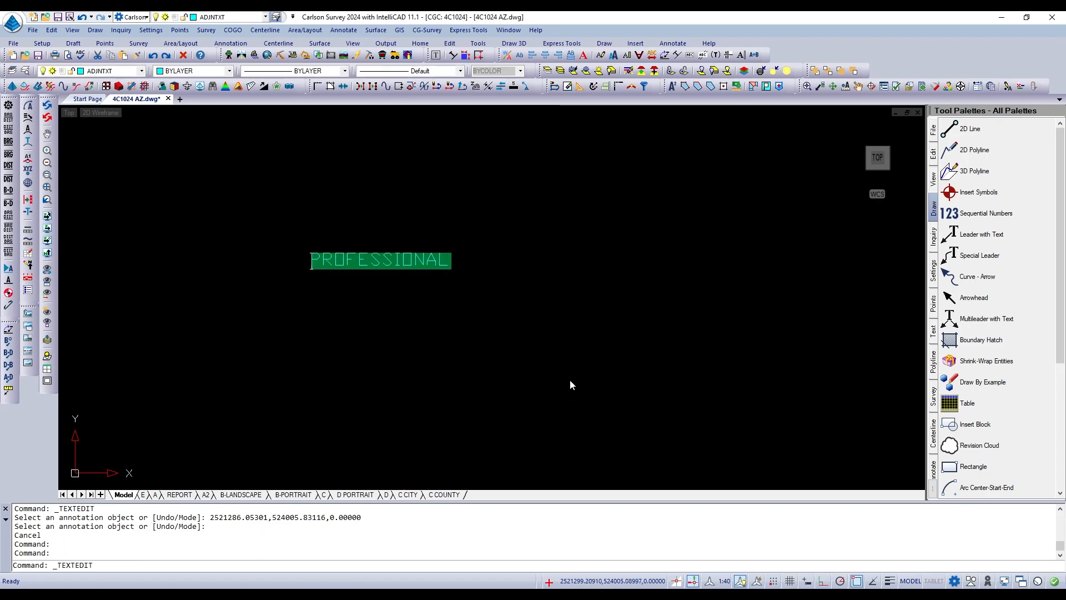
left_click(570, 345)
key("Return")
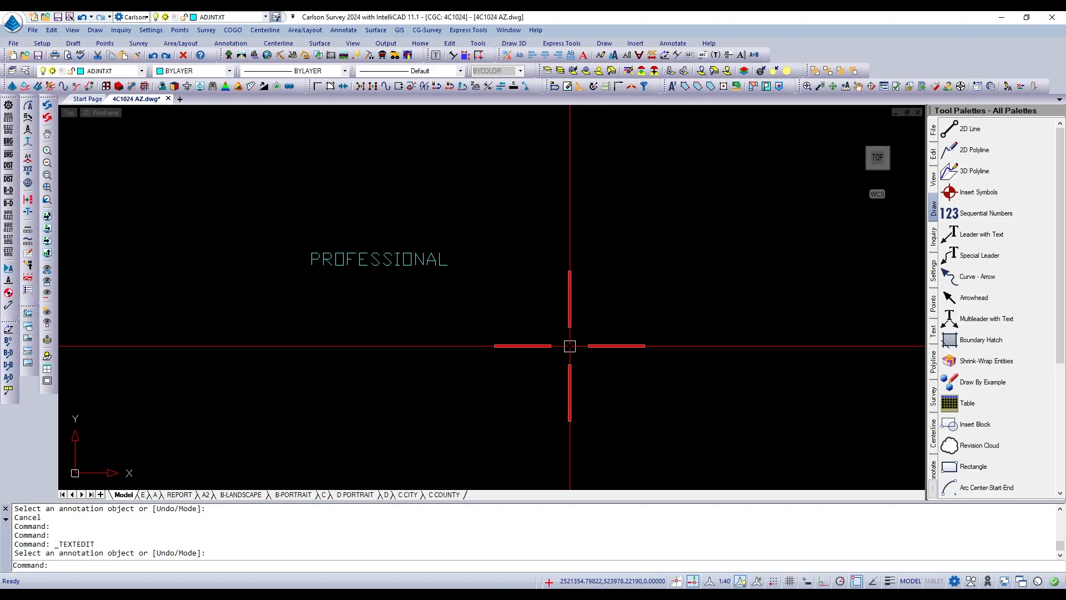
Erase the "PROFESSIONAL" text from the drawing.
scroll(570, 345, "down", 1)
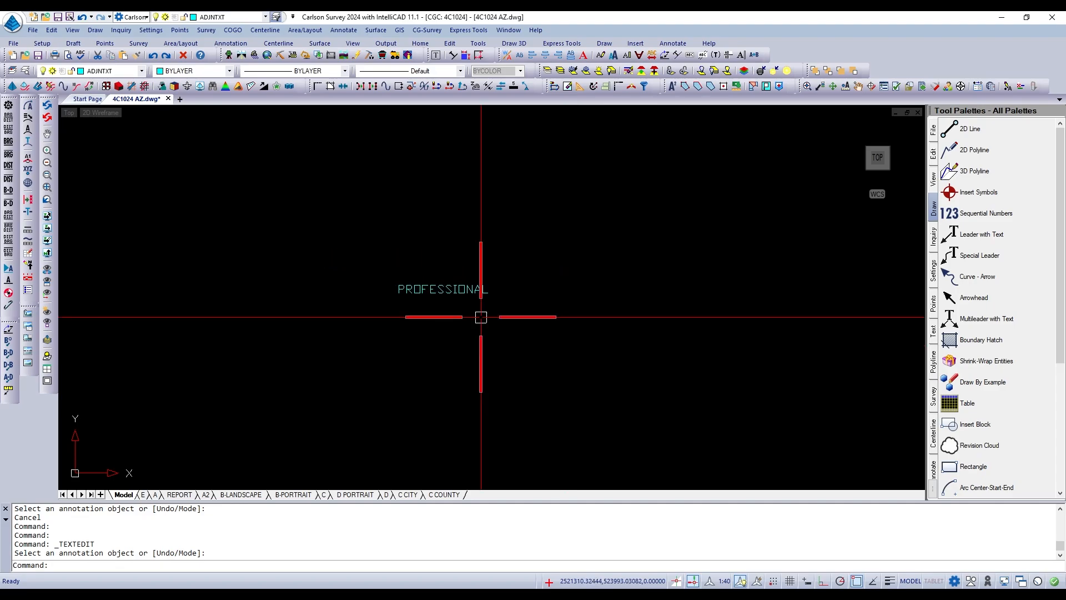
type("e")
key("Return")
left_click(469, 293)
key("Return")
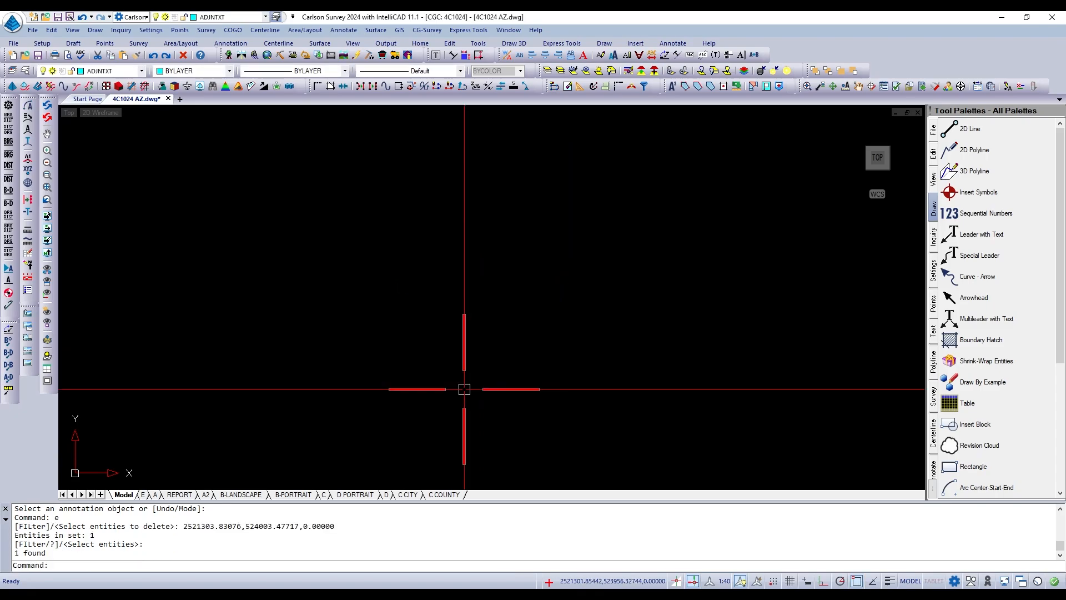